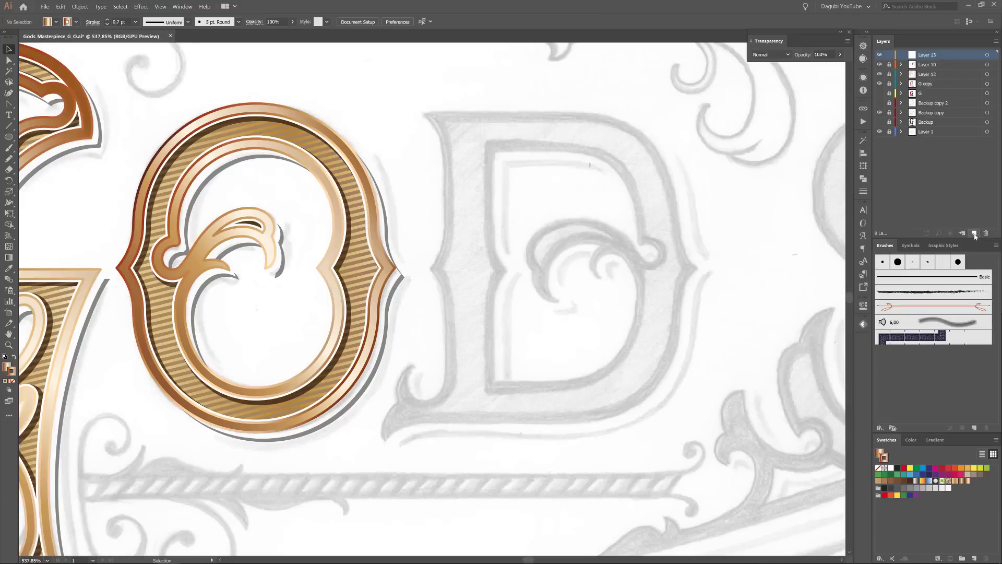
# Paste the copied O outline in place on the new layer and move it horizontally until it sits over the D sketch.
pyautogui.click(60, 7)
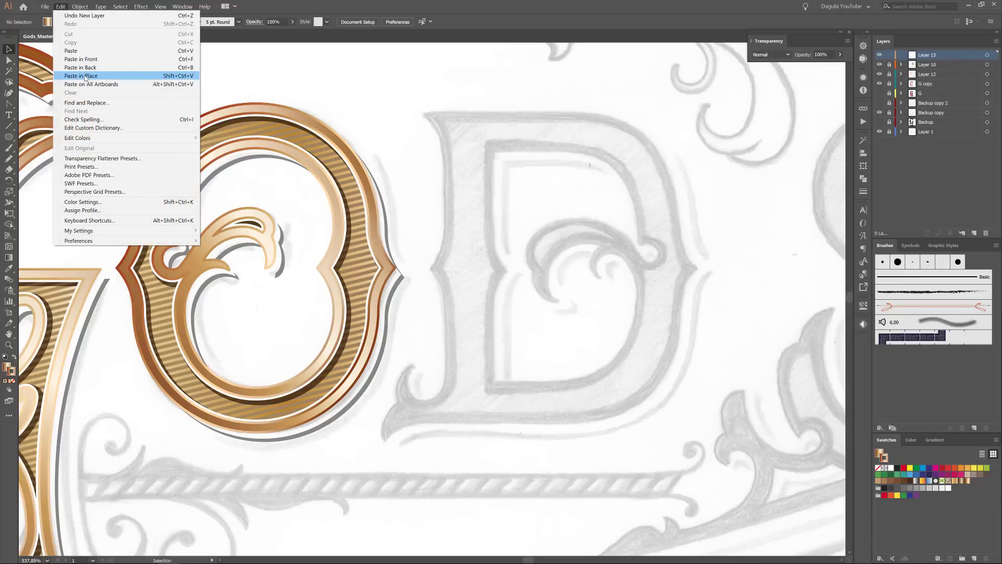
pyautogui.click(85, 78)
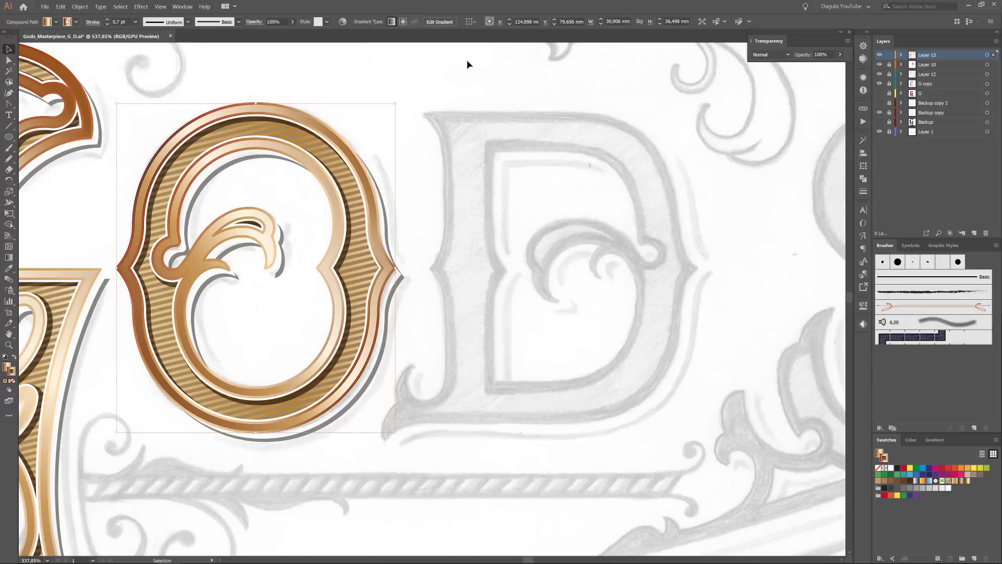
pyautogui.press('Right')
pyautogui.press('Right')
pyautogui.press('Right')
pyautogui.press('Right')
pyautogui.press('Right')
pyautogui.press('Right')
pyautogui.press('Right')
pyautogui.press('Right')
pyautogui.press('Right')
pyautogui.press('Right')
pyautogui.press('Right')
pyautogui.press('Right')
pyautogui.press('Right')
pyautogui.press('Right')
pyautogui.press('Right')
pyautogui.press('Right')
pyautogui.press('Right')
pyautogui.press('Right')
pyautogui.press('Right')
pyautogui.press('Right')
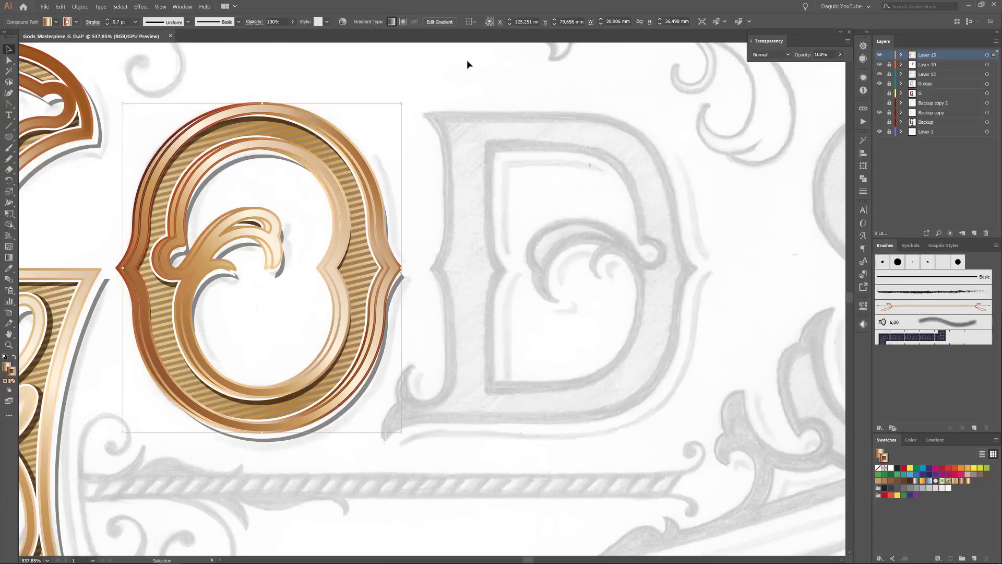
pyautogui.press('Right')
pyautogui.press('Right')
pyautogui.press('Right')
pyautogui.press('Right')
pyautogui.press('Right')
pyautogui.press('Right')
pyautogui.press('Right')
pyautogui.press('Right')
pyautogui.press('Right')
pyautogui.press('Right')
pyautogui.press('Right')
pyautogui.press('Right')
pyautogui.press('Right')
pyautogui.press('Right')
pyautogui.press('Right')
pyautogui.press('Right')
pyautogui.press('Right')
pyautogui.press('Right')
pyautogui.press('Right')
pyautogui.press('Right')
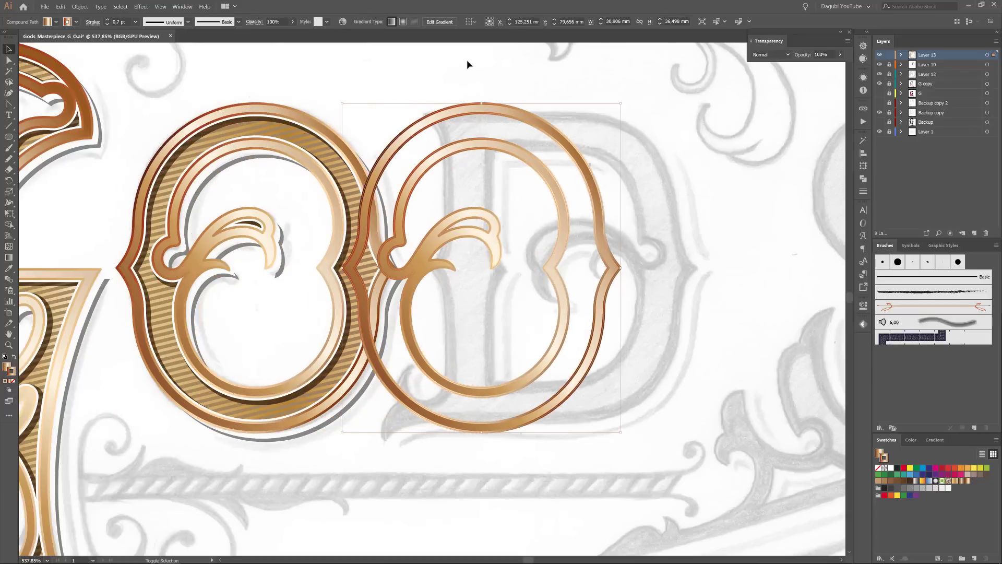
pyautogui.press('Left')
pyautogui.press('Left')
pyautogui.press('Left')
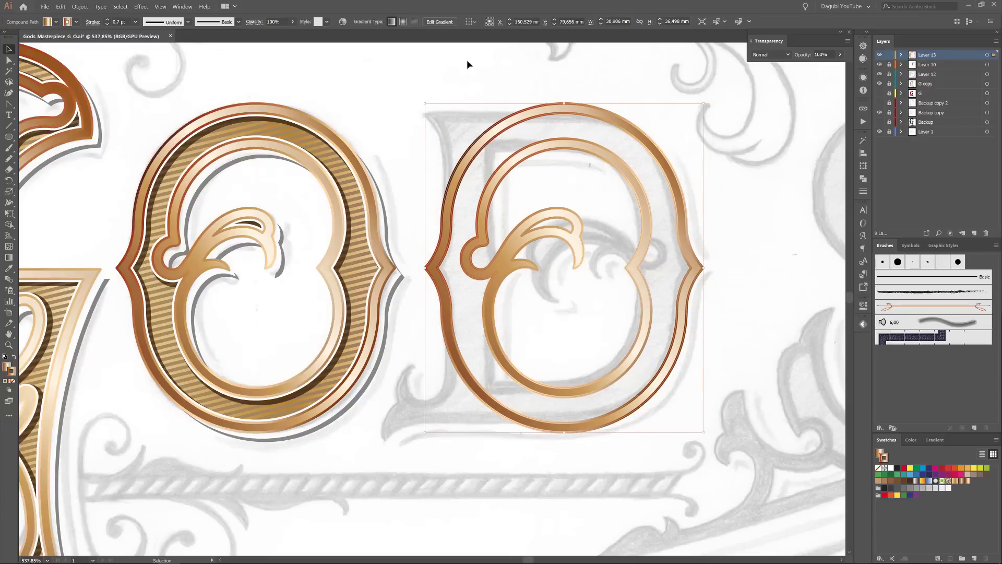
# Delete the inner contours and the small flourish cut-out from the O copy, leaving only its outermost contour.
pyautogui.click(10, 61)
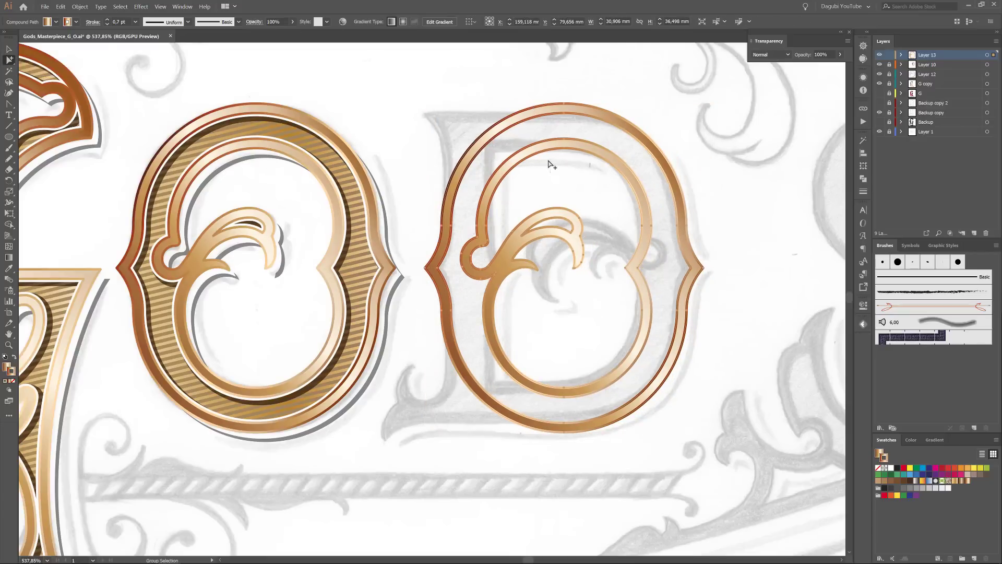
pyautogui.moveTo(554, 172); pyautogui.dragTo(529, 116)
pyautogui.press('Delete')
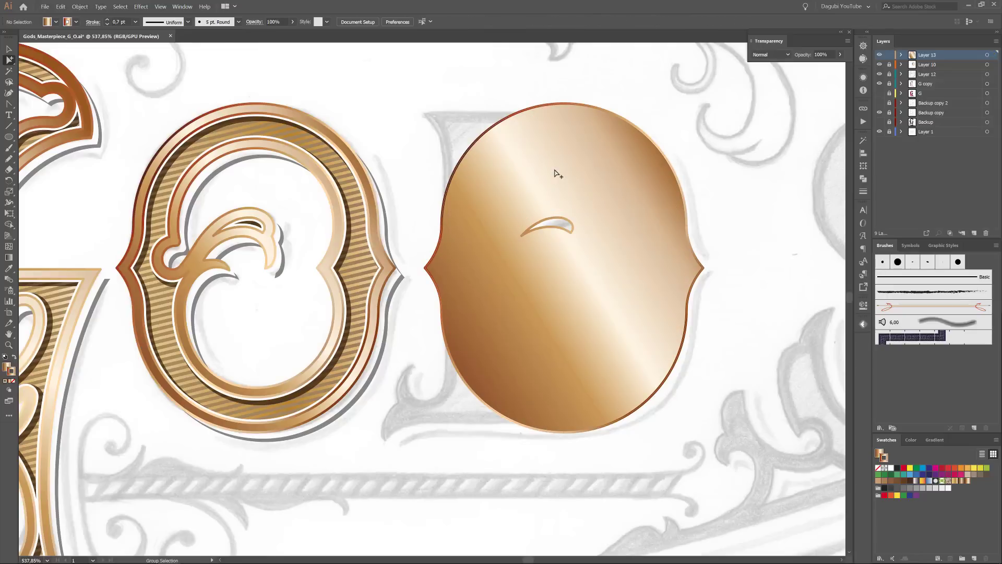
pyautogui.click(570, 223)
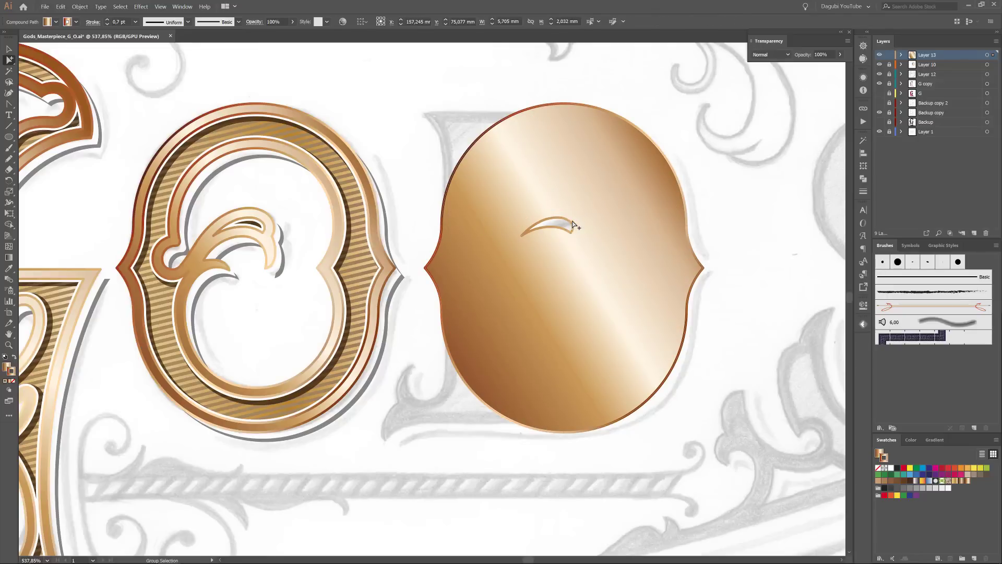
pyautogui.press('Delete')
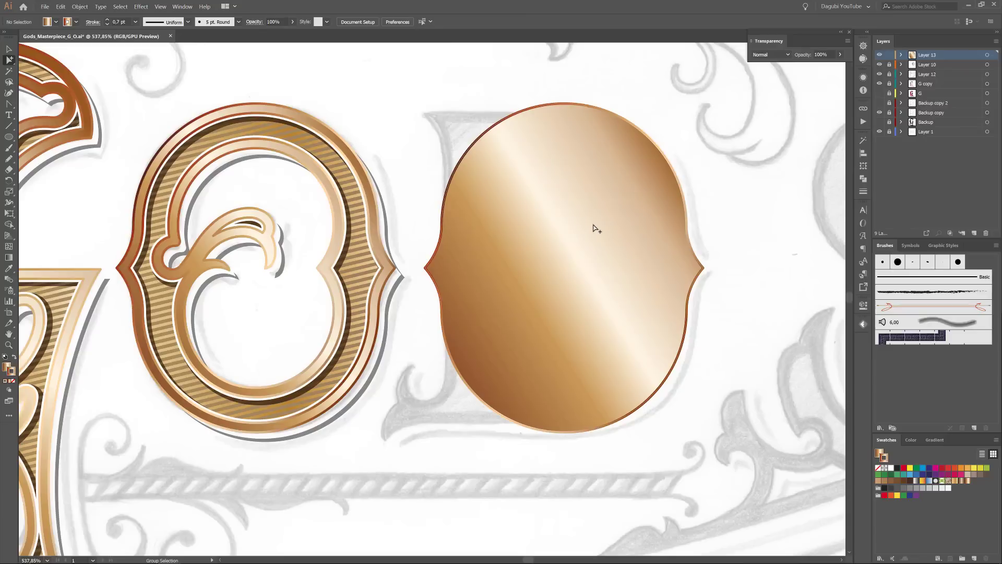
# Remove the gradient fill and the stroke from the remaining outer contour over the D sketch.
pyautogui.click(877, 468)
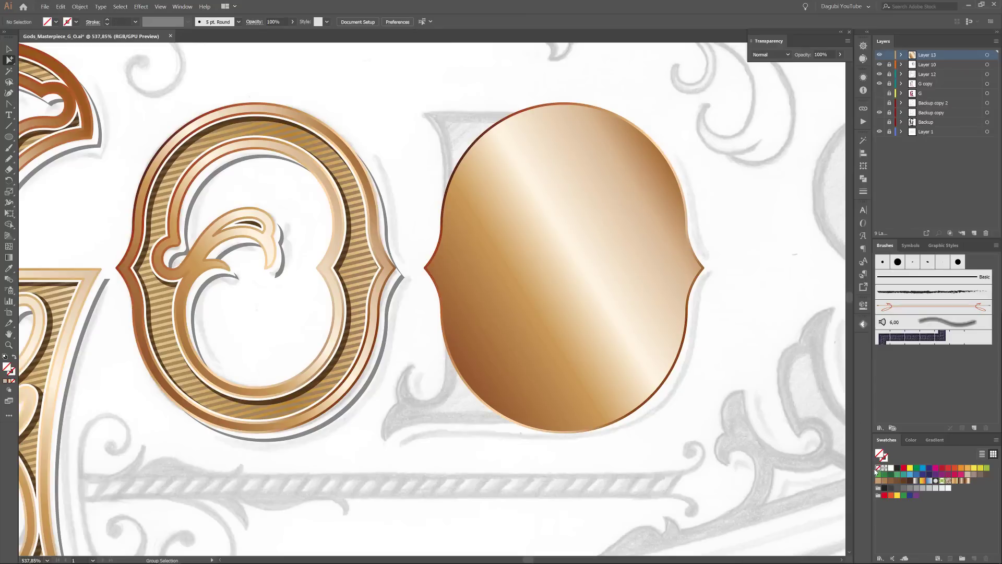
pyautogui.click(693, 306)
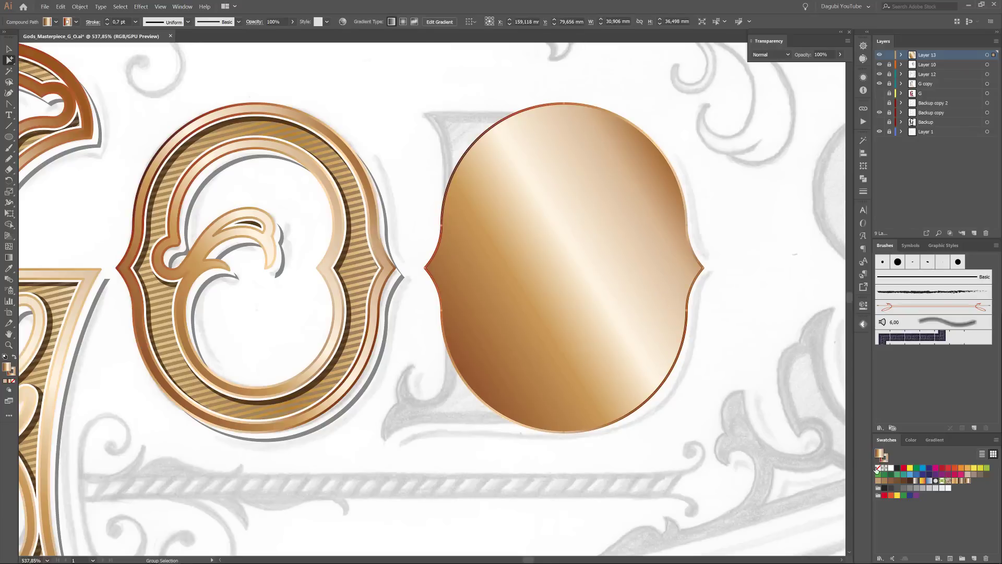
pyautogui.click(878, 468)
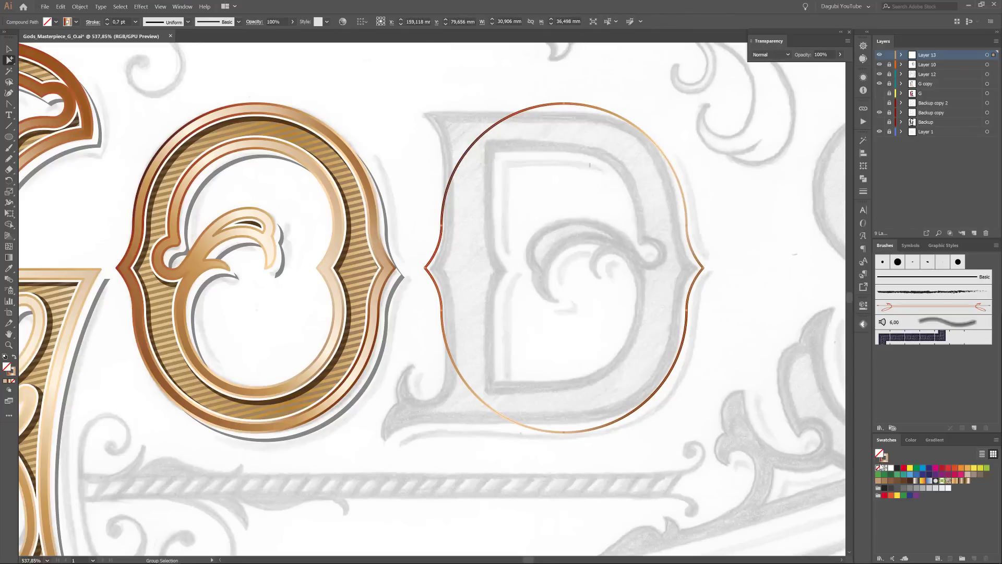
pyautogui.click(878, 468)
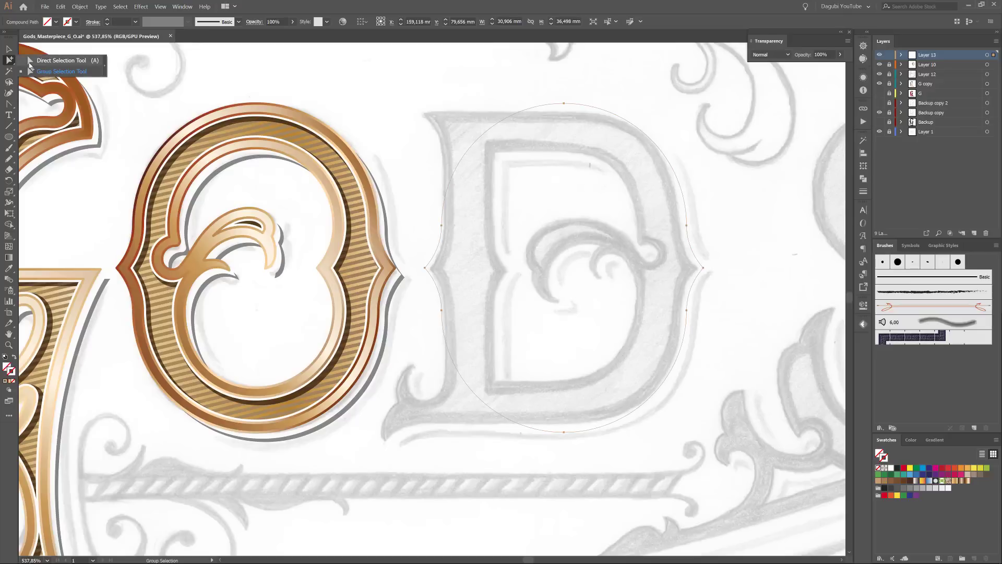
# Cut the outer contour at the four anchor points above and below its two pointed side tips.
pyautogui.click(9, 60)
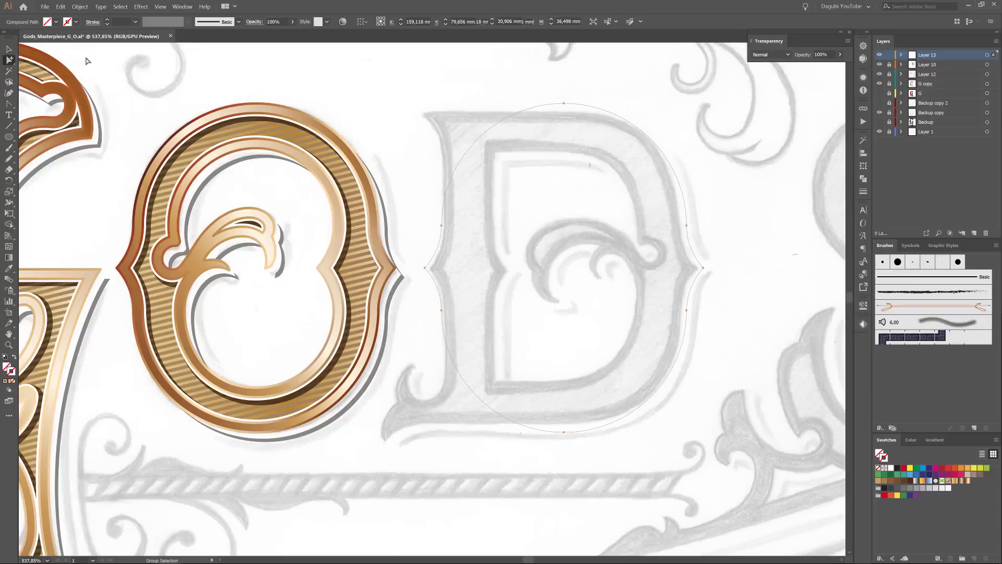
pyautogui.click(442, 226)
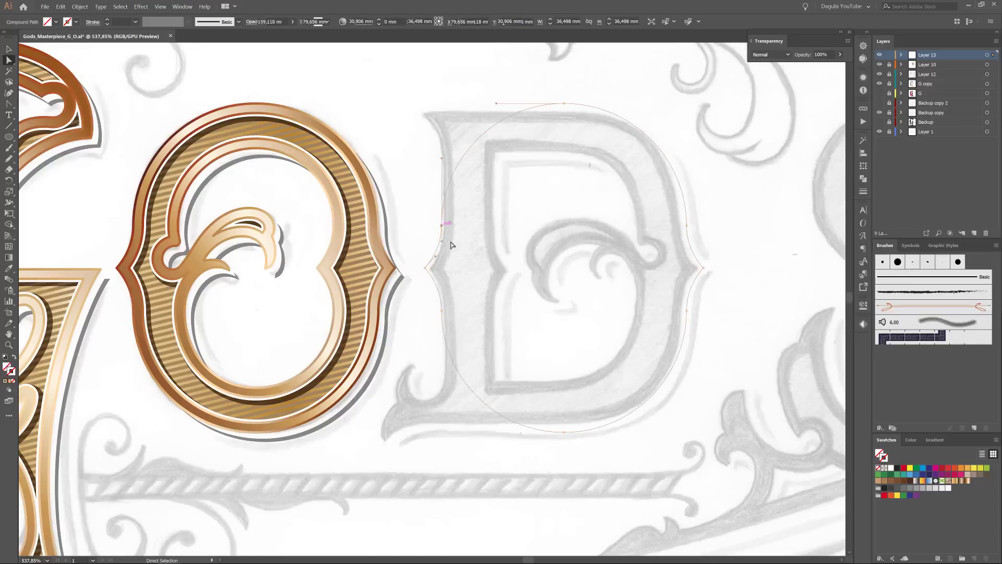
pyautogui.click(441, 311)
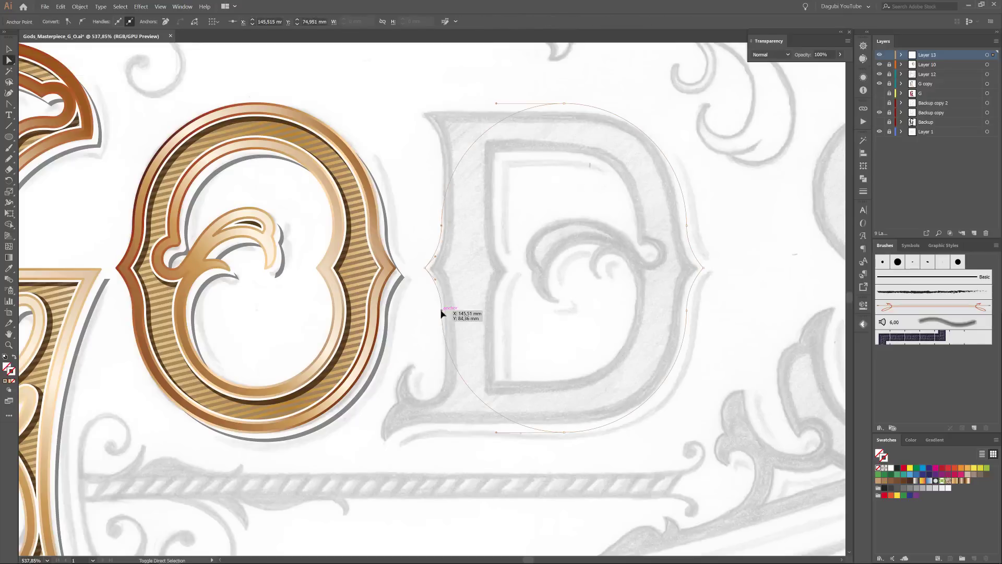
pyautogui.click(687, 228)
pyautogui.click(687, 311)
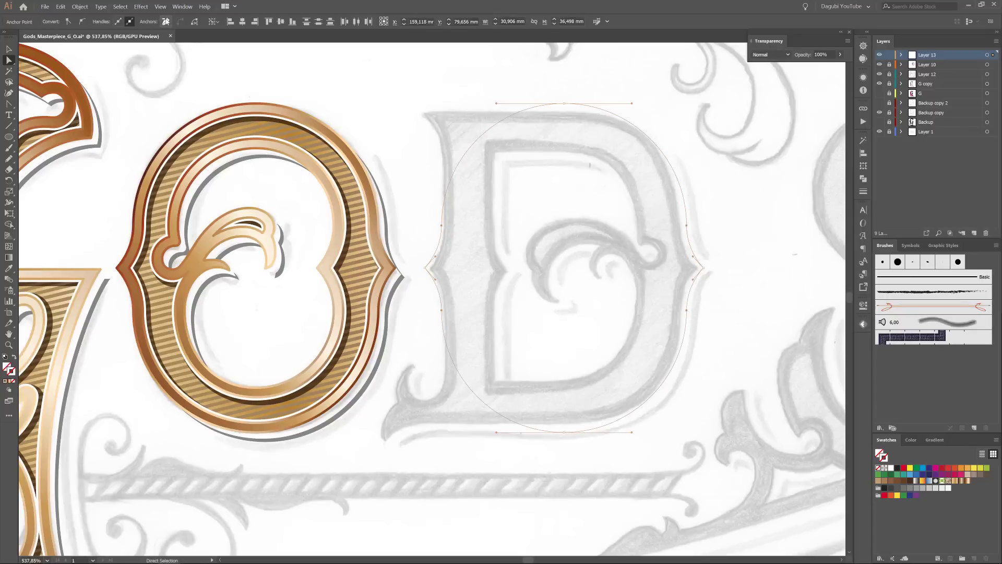
pyautogui.click(195, 23)
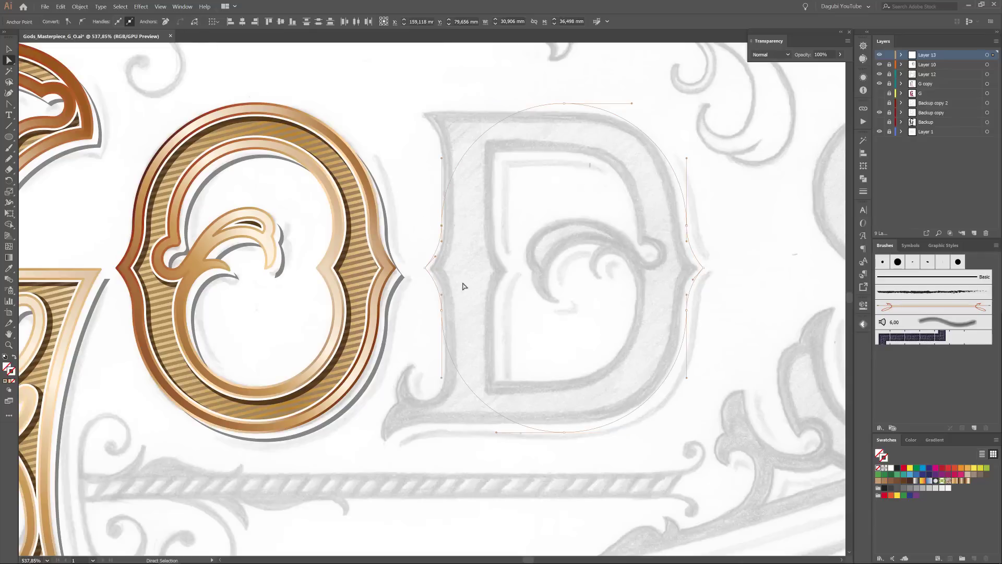
# Delete the upper and lower arcs of the cut contour, keeping only the two pointed side pieces.
pyautogui.moveTo(10, 61); pyautogui.dragTo(54, 74)
pyautogui.moveTo(512, 82); pyautogui.dragTo(607, 128)
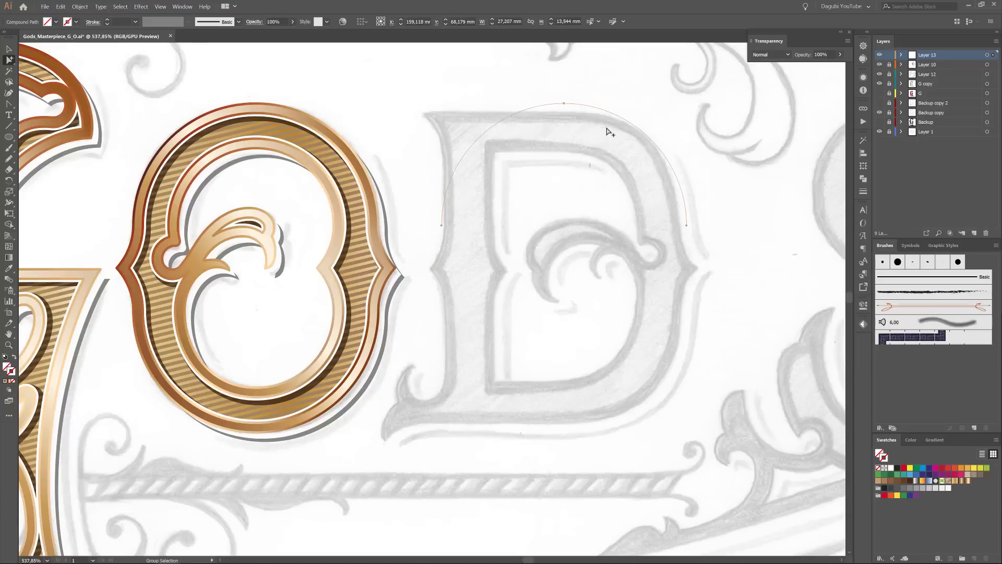
pyautogui.click(606, 128)
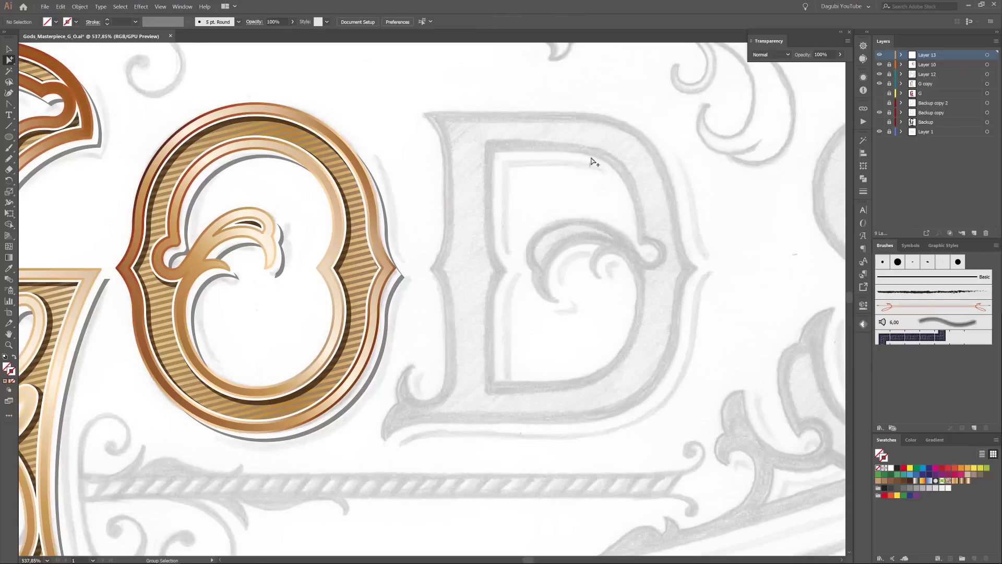
pyautogui.moveTo(528, 481); pyautogui.dragTo(583, 361)
pyautogui.click(581, 358)
# Give both pointed side pieces a black stroke with a weight of 0.25 pt.
pyautogui.moveTo(753, 210); pyautogui.dragTo(422, 365)
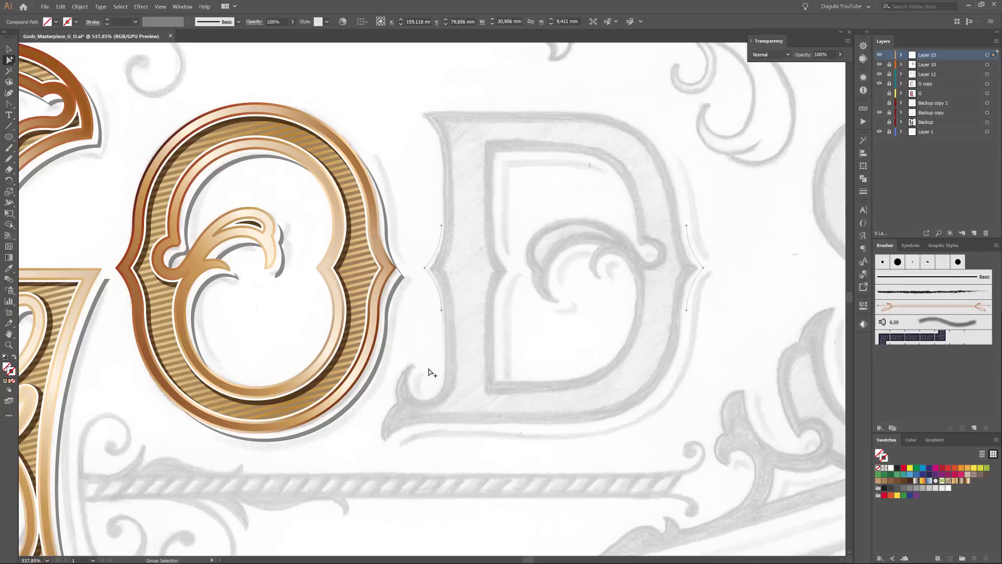
pyautogui.click(897, 469)
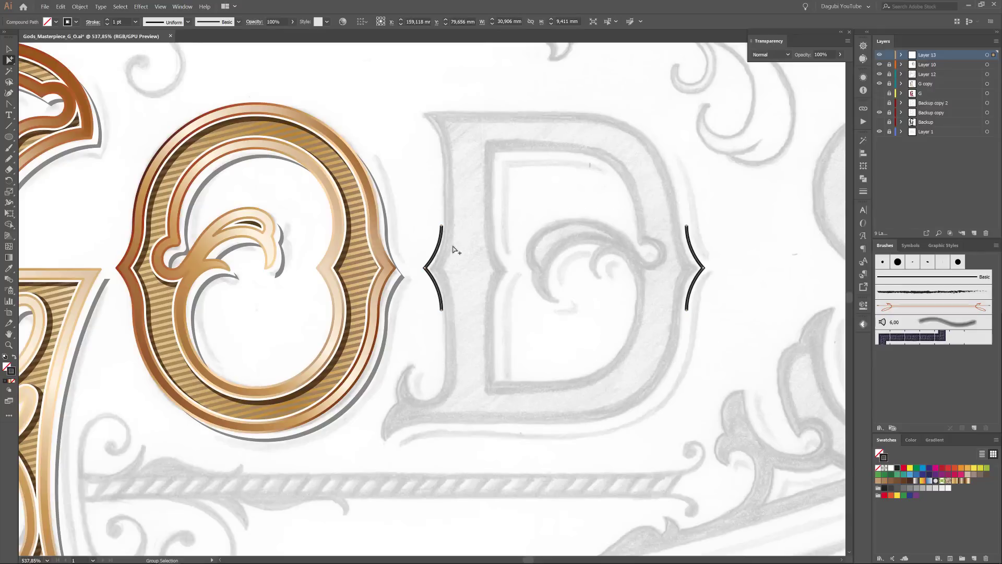
pyautogui.click(863, 192)
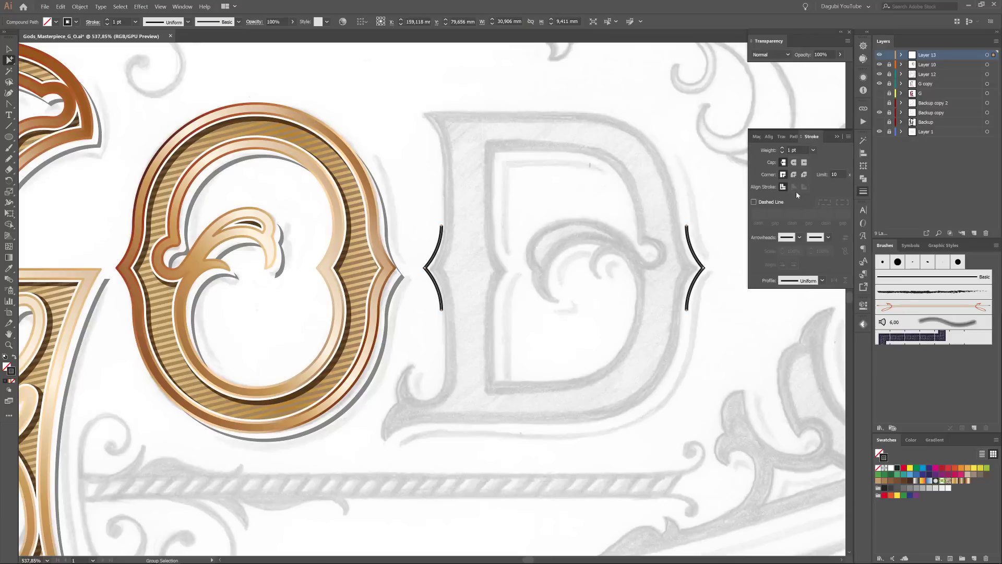
pyautogui.click(782, 153)
pyautogui.click(781, 153)
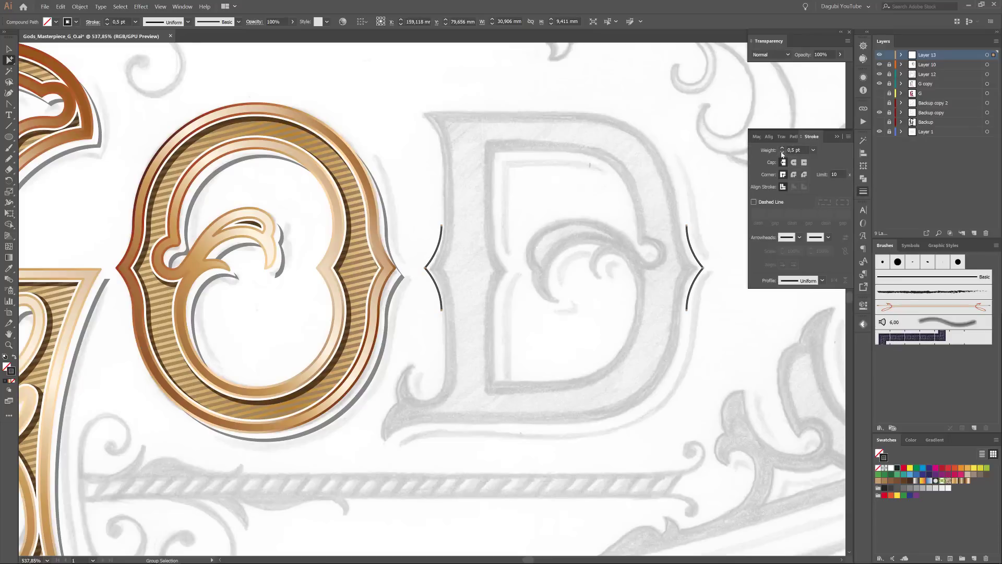
pyautogui.click(782, 153)
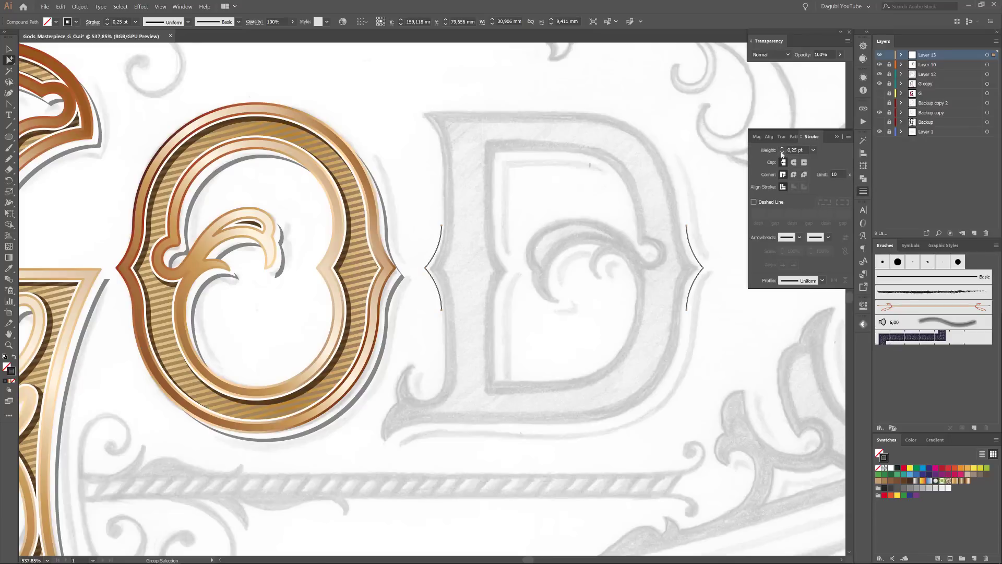
pyautogui.click(837, 138)
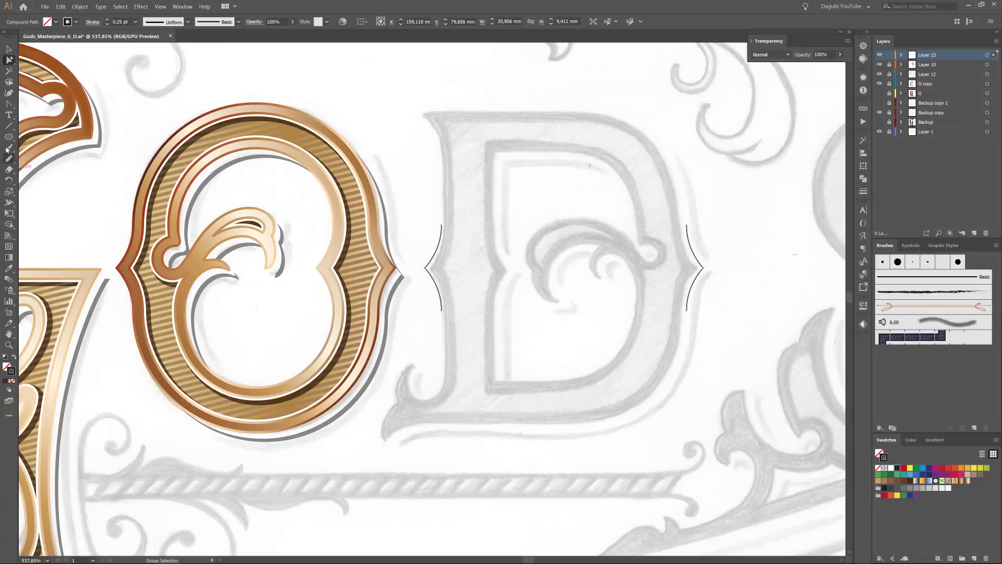
# Draw a rectangle about 27.2 × 34.5 mm between the two side pieces, spanning the D sketch from its top edge to its bottom edge.
pyautogui.click(9, 137)
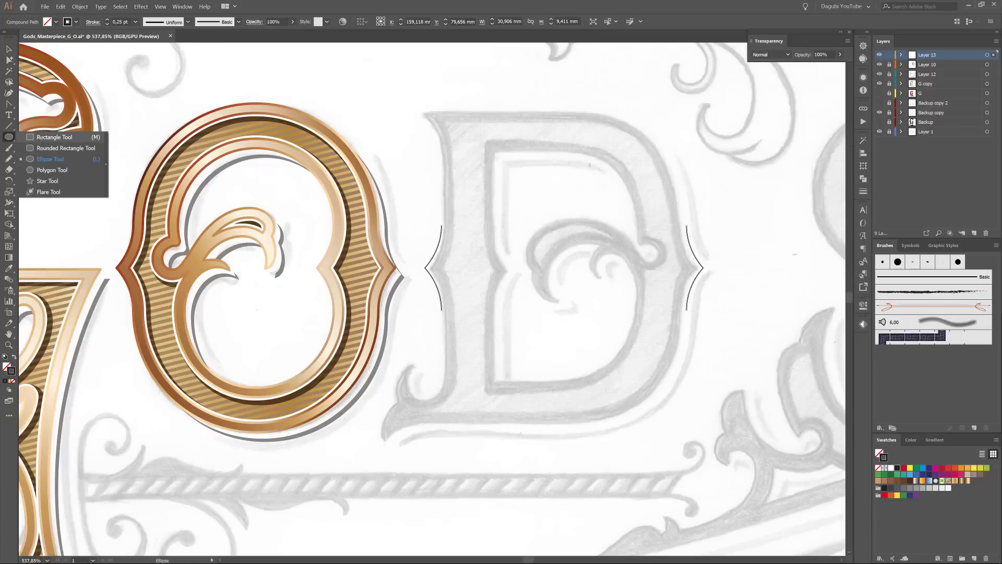
pyautogui.click(47, 138)
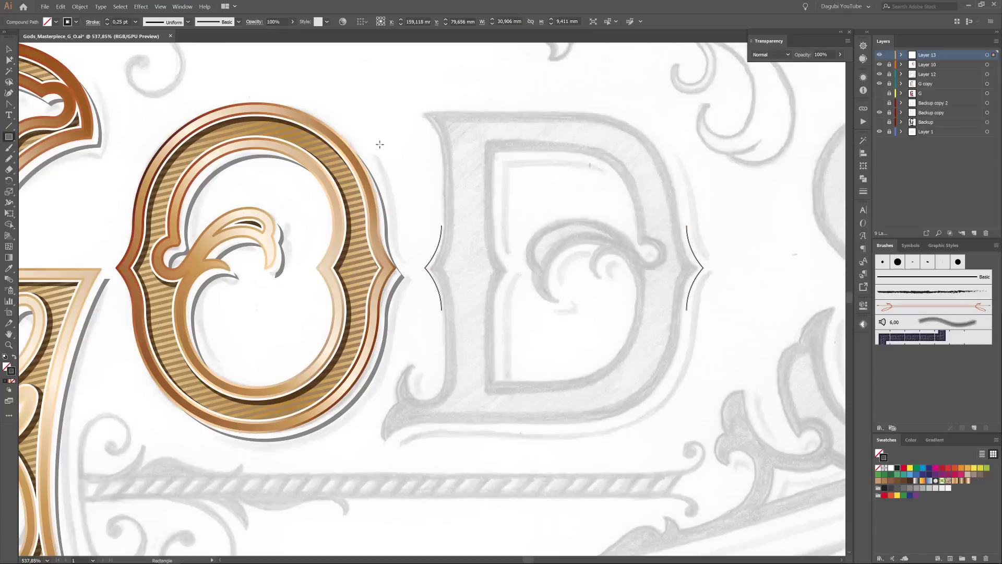
pyautogui.click(160, 7)
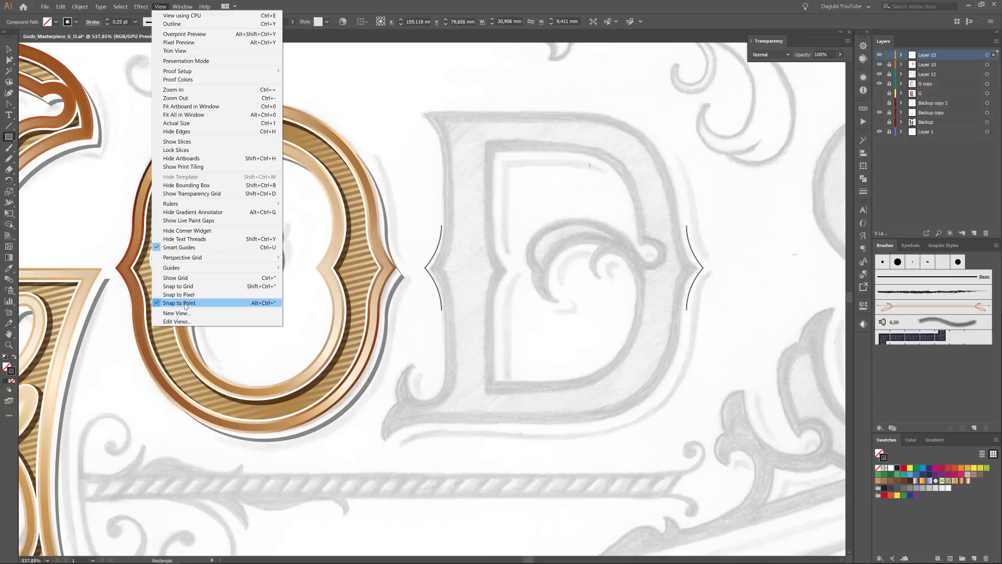
pyautogui.click(400, 4)
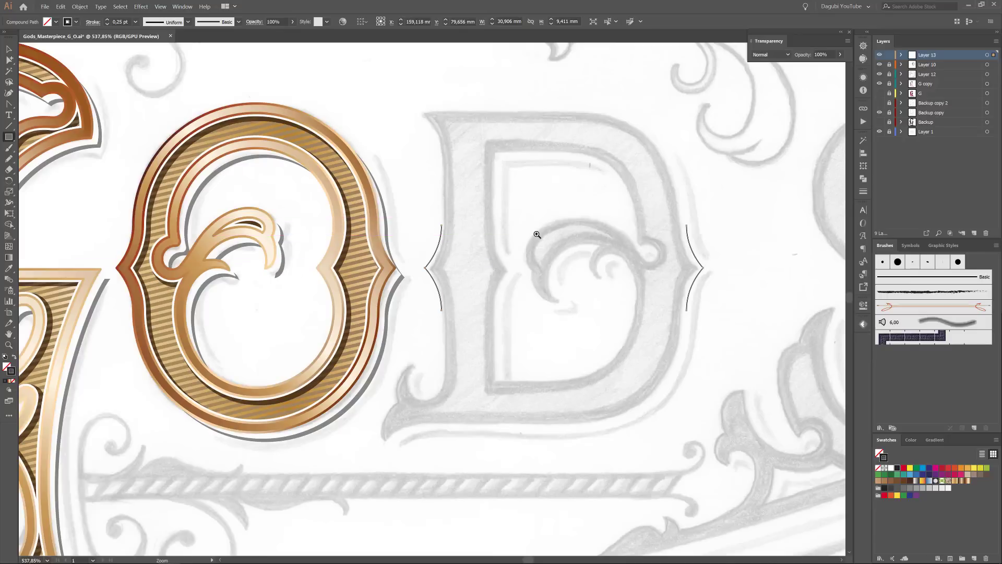
pyautogui.scroll(3, 537, 230)
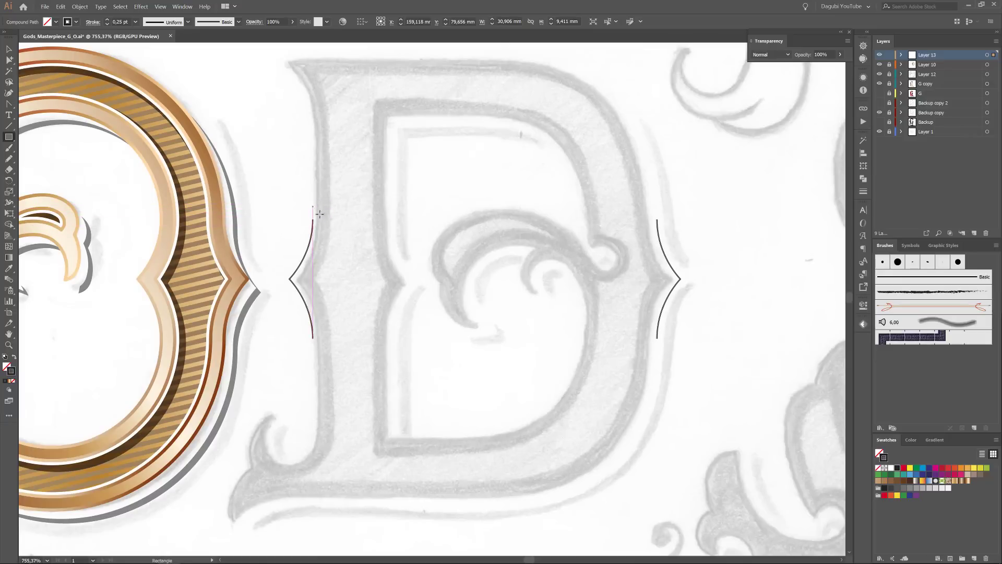
pyautogui.moveTo(314, 206); pyautogui.dragTo(657, 358)
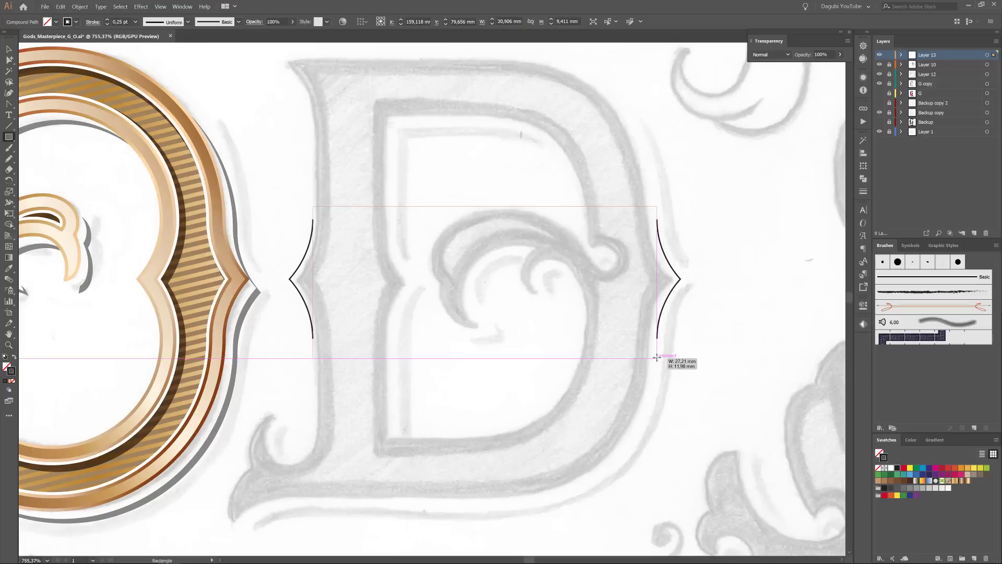
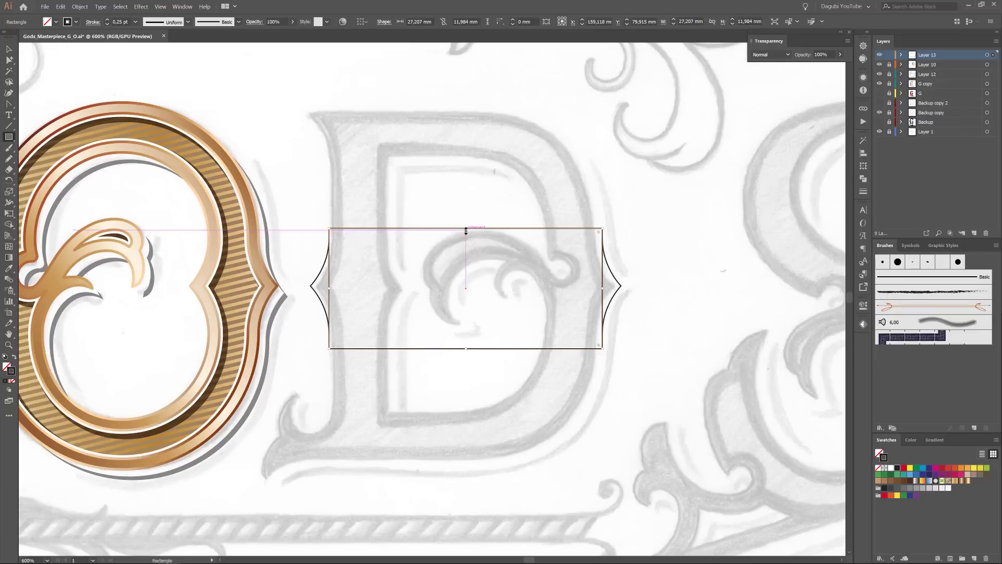
pyautogui.moveTo(466, 228); pyautogui.dragTo(466, 112)
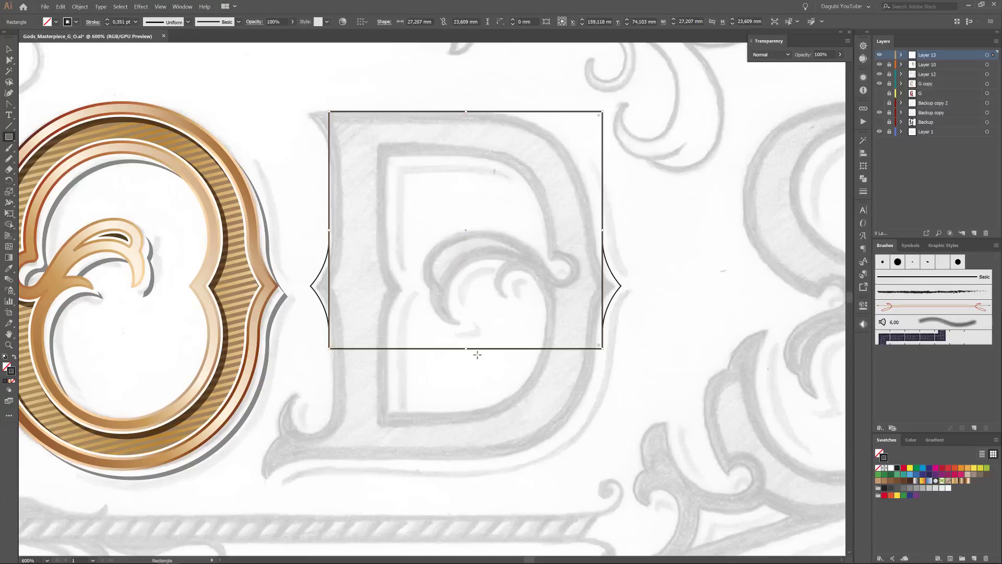
pyautogui.moveTo(466, 350); pyautogui.dragTo(463, 461)
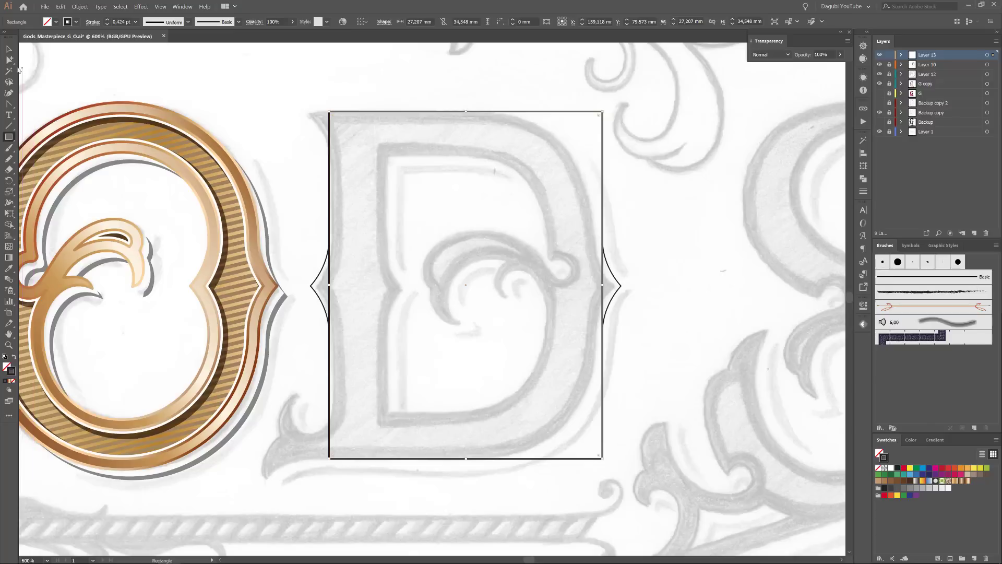
# Center the rectangle vertically on the two pointed side pieces, using the side pieces as the key object for alignment.
pyautogui.click(8, 49)
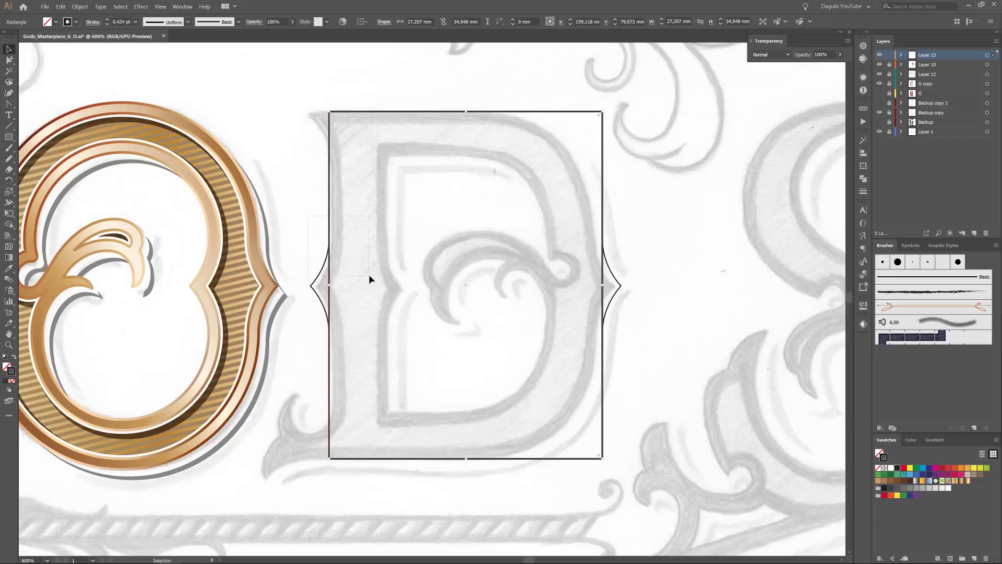
pyautogui.hotkey('ctrl', 'a')
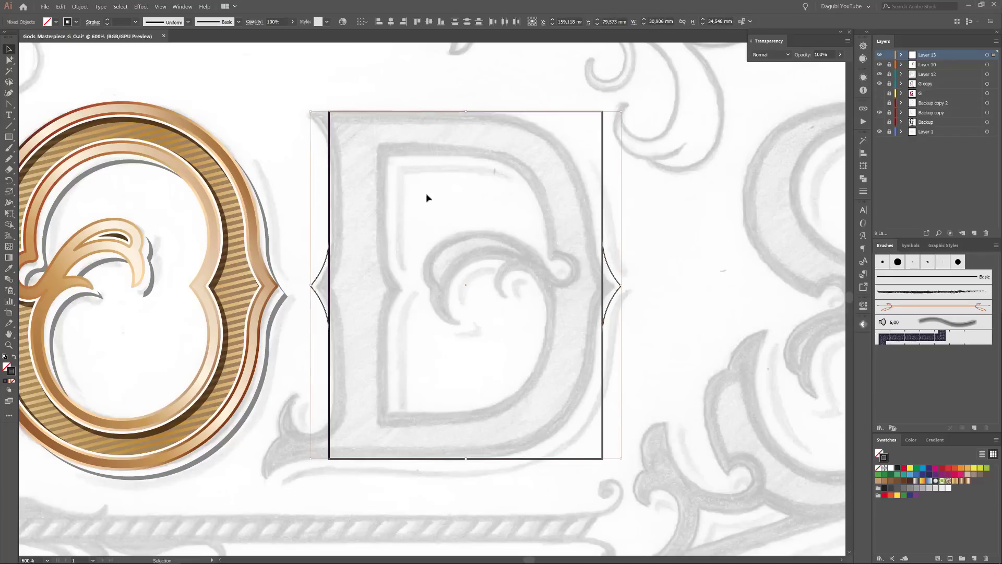
pyautogui.scroll(2, 635, 277)
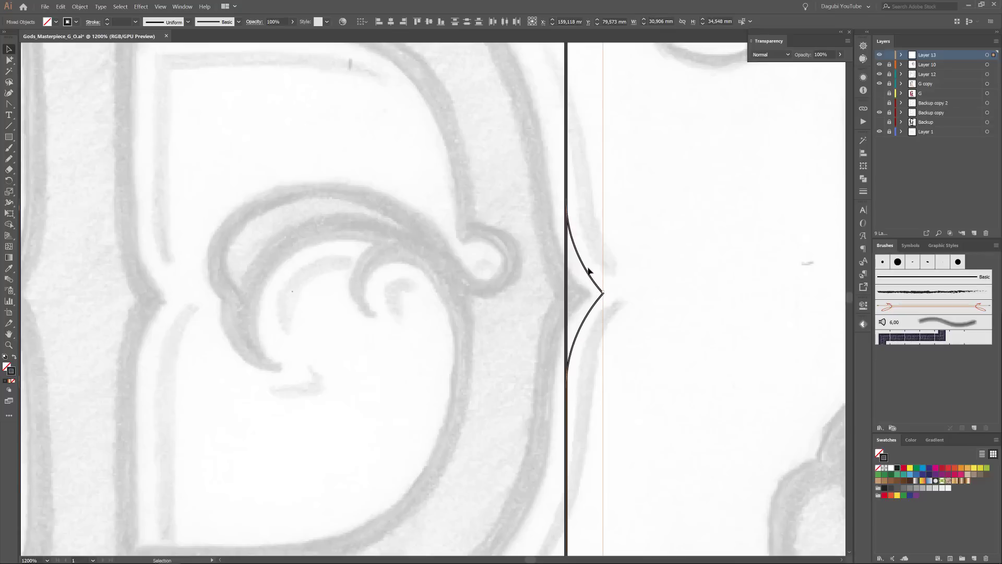
pyautogui.click(362, 21)
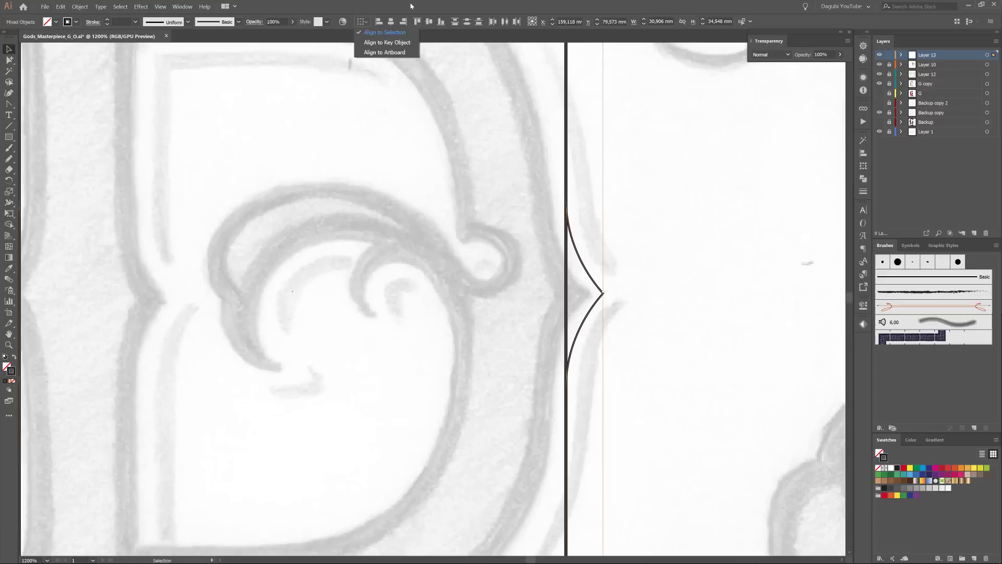
pyautogui.click(395, 44)
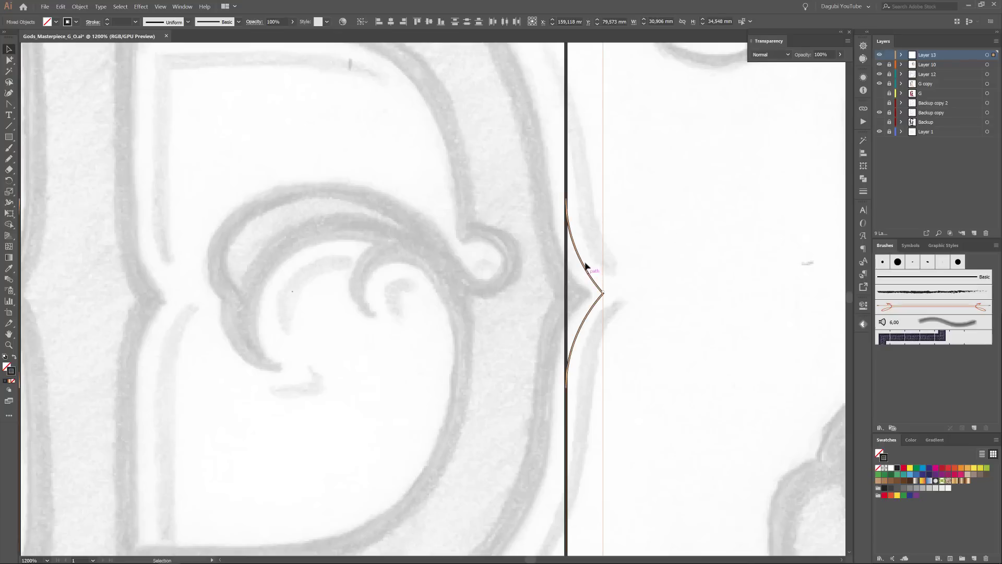
pyautogui.scroll(2, 575, 233)
pyautogui.scroll(-5, 609, 342)
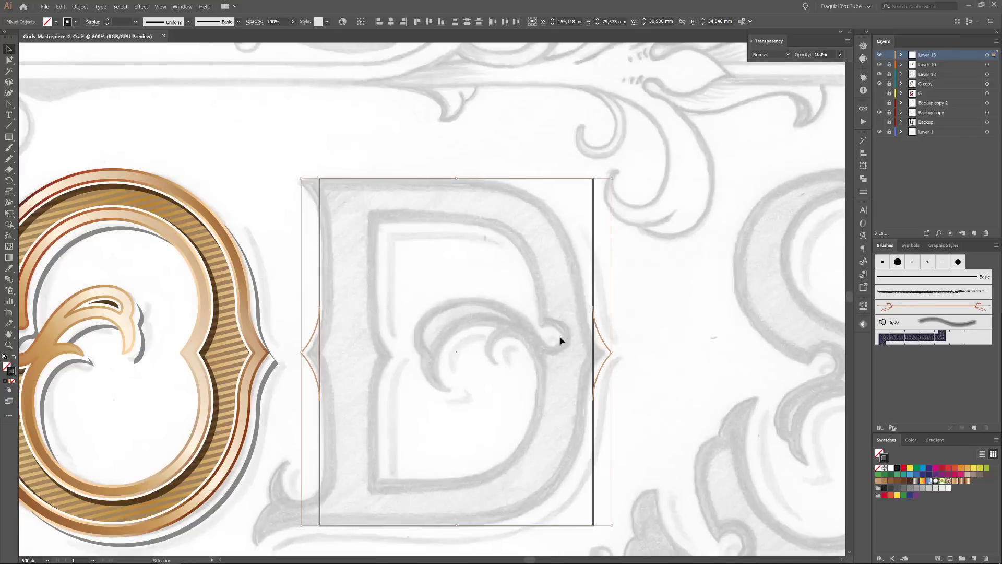
pyautogui.scroll(-2, 548, 313)
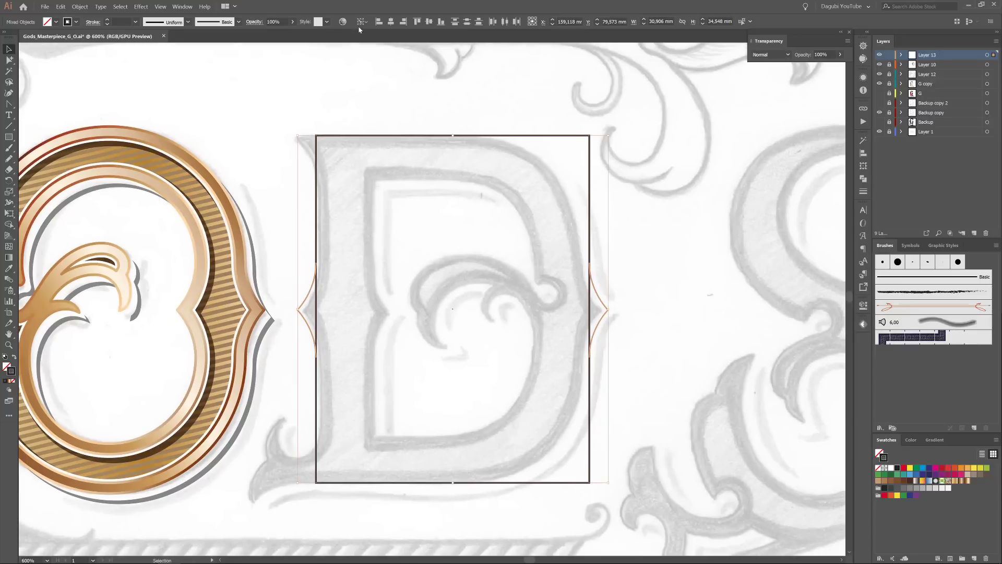
pyautogui.click(429, 22)
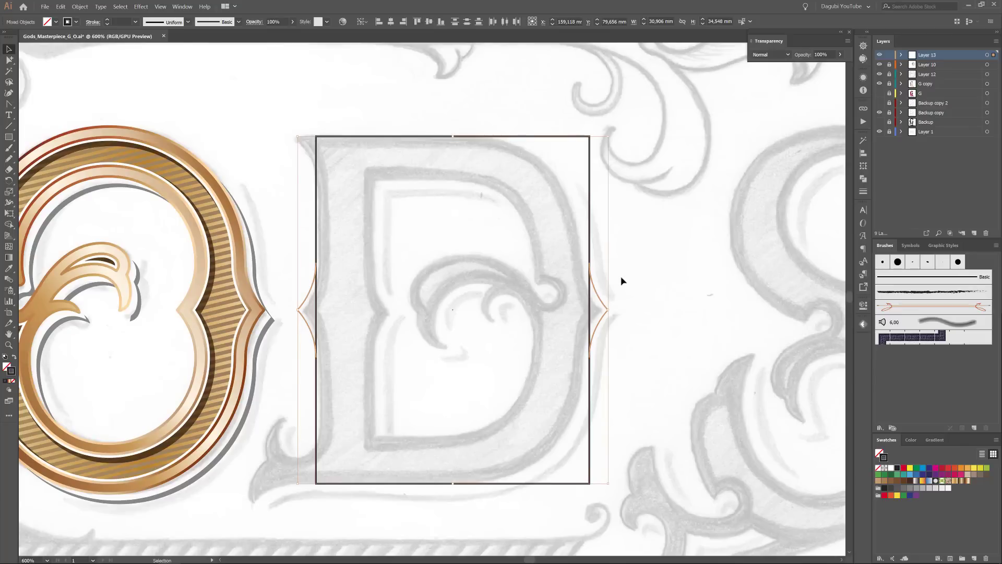
pyautogui.click(641, 274)
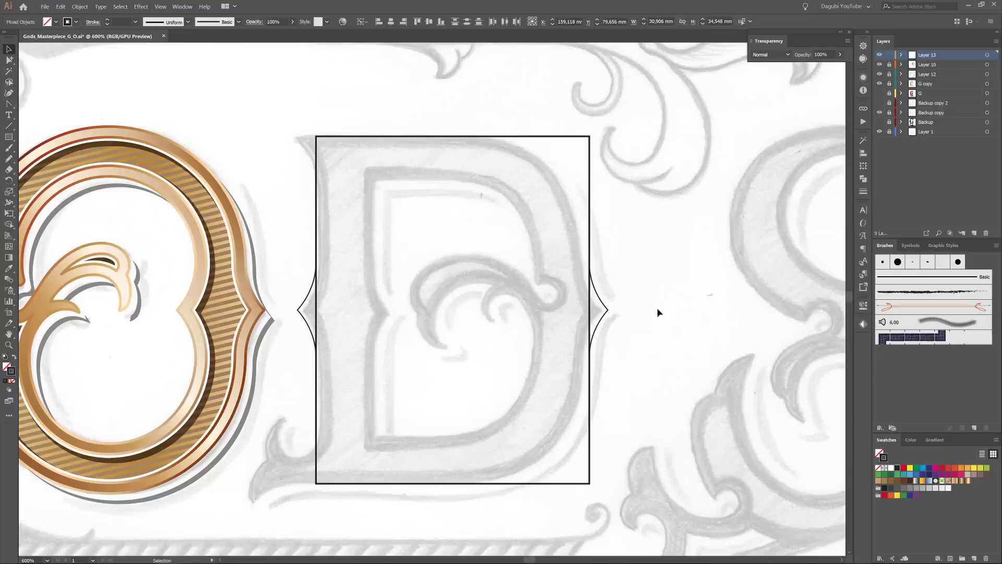
# Release the compound path of the two pointed side pieces into separate paths.
pyautogui.click(603, 323)
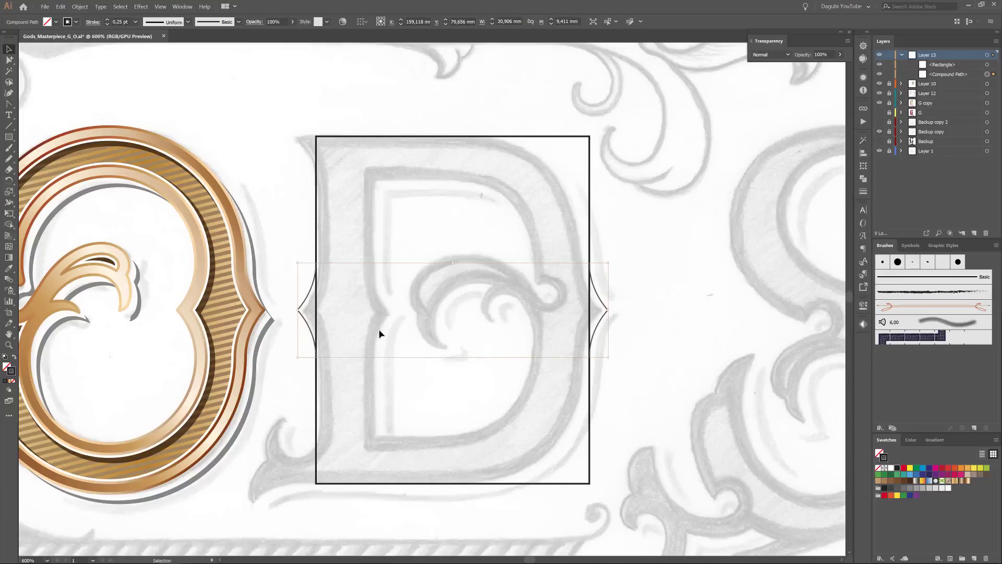
pyautogui.click(879, 75)
pyautogui.click(879, 75)
pyautogui.click(962, 75)
pyautogui.click(987, 74)
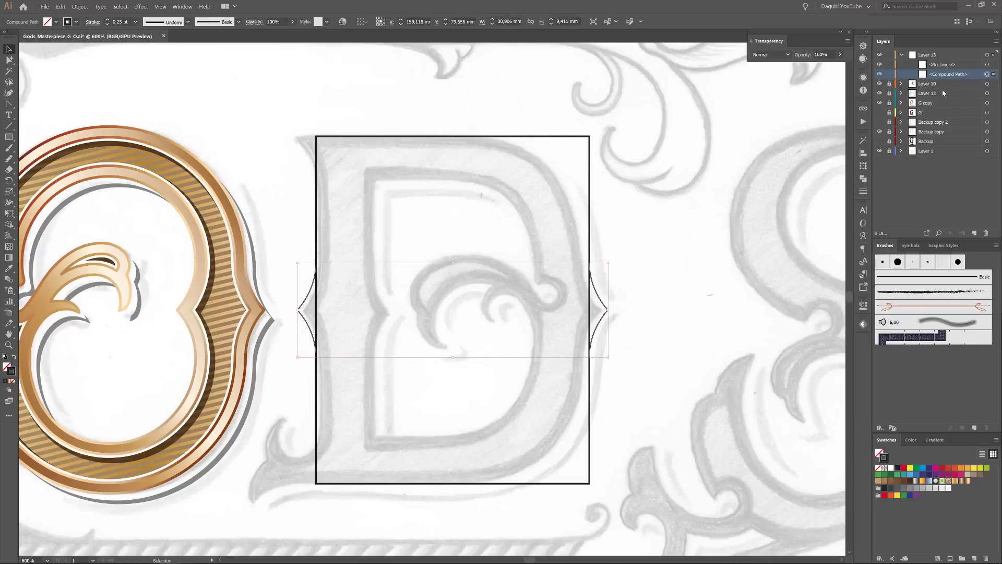
pyautogui.click(61, 7)
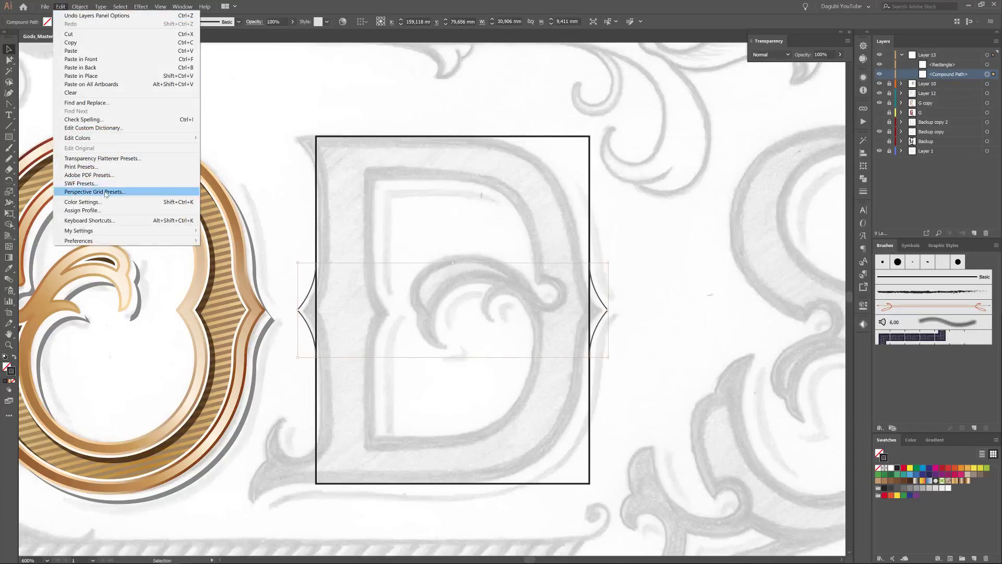
pyautogui.moveTo(80, 7)
pyautogui.moveTo(156, 268)
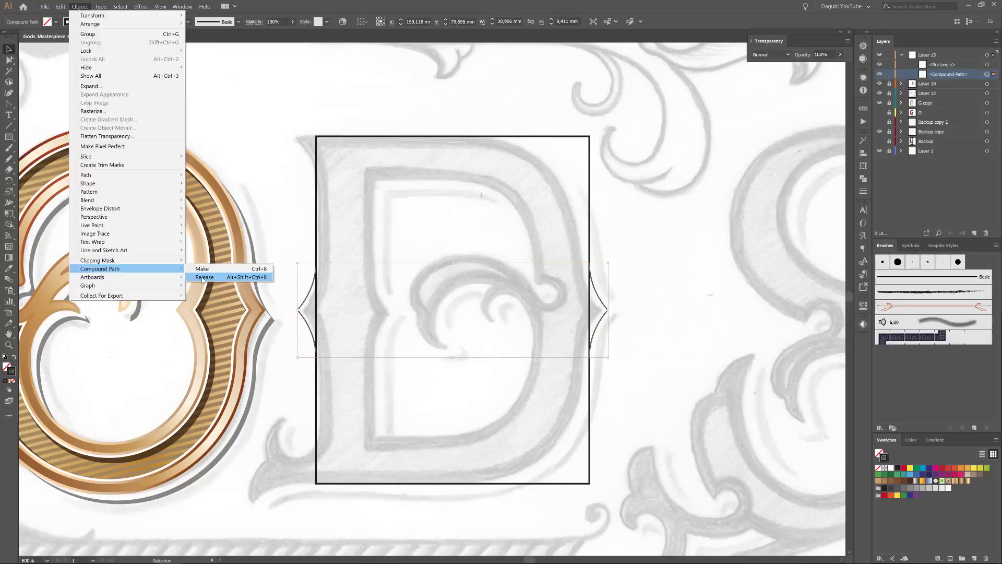
pyautogui.click(203, 279)
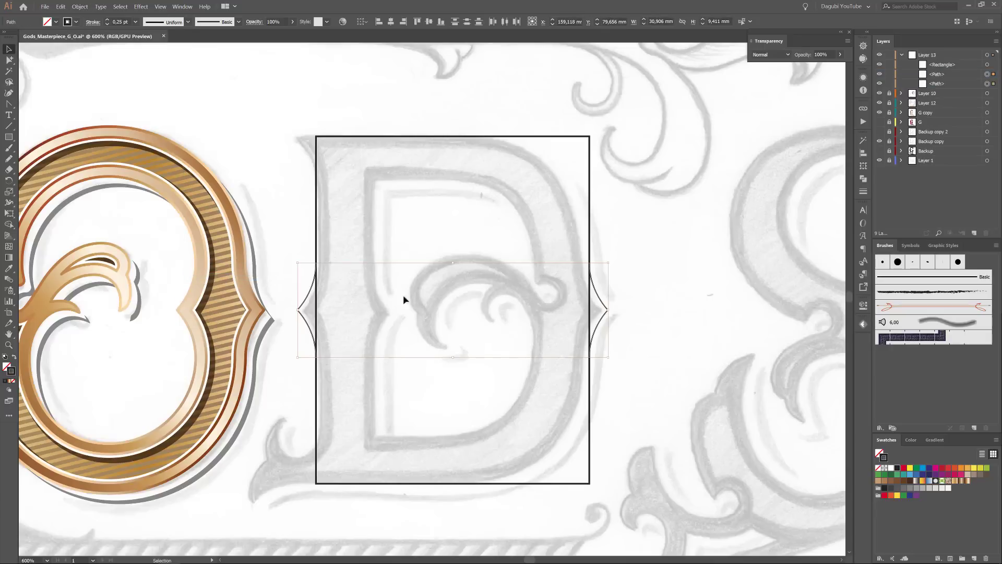
# Duplicate the path of the right pointed side piece within Layer 13.
pyautogui.click(880, 84)
pyautogui.click(880, 85)
pyautogui.click(880, 84)
pyautogui.click(880, 85)
pyautogui.click(958, 85)
pyautogui.moveTo(959, 98); pyautogui.dragTo(974, 233)
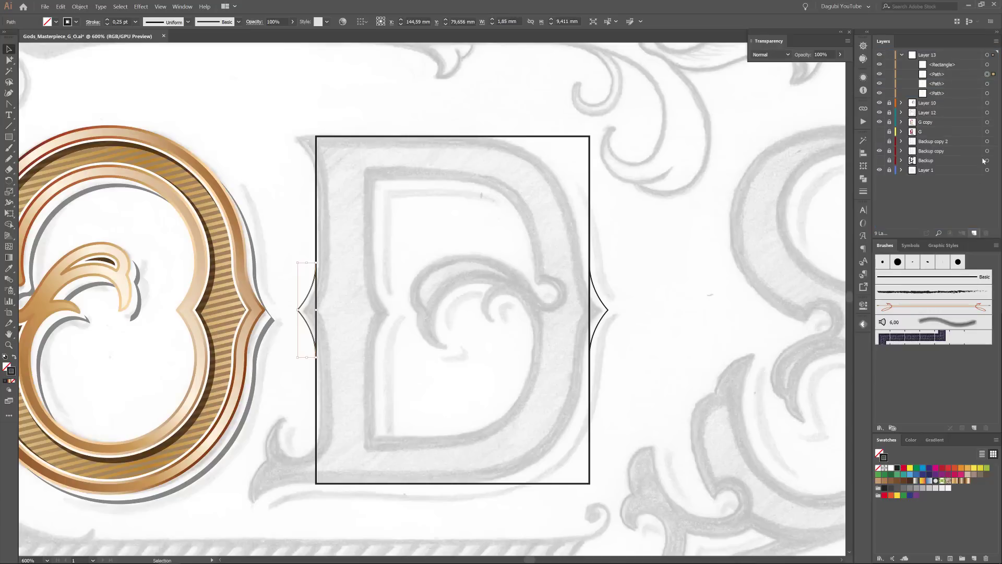
# Move one copy of the right pointed piece horizontally to the inner edge of the D's stem, at about X 152.8 mm.
pyautogui.click(987, 84)
pyautogui.press('Left')
pyautogui.press('Left')
pyautogui.press('Left')
pyautogui.press('Left')
pyautogui.press('Left')
pyautogui.press('Left')
pyautogui.press('Left')
pyautogui.press('Left')
pyautogui.press('Left')
pyautogui.press('Left')
pyautogui.press('Left')
pyautogui.press('Left')
pyautogui.press('Left')
pyautogui.press('Left')
pyautogui.press('Left')
pyautogui.press('Left')
pyautogui.press('Left')
pyautogui.press('Left')
pyautogui.press('Left')
pyautogui.press('Left')
pyautogui.press('Left')
pyautogui.press('Left')
pyautogui.press('Left')
pyautogui.press('Left')
pyautogui.press('Left')
pyautogui.press('Left')
pyautogui.press('Left')
pyautogui.press('Left')
pyautogui.press('Left')
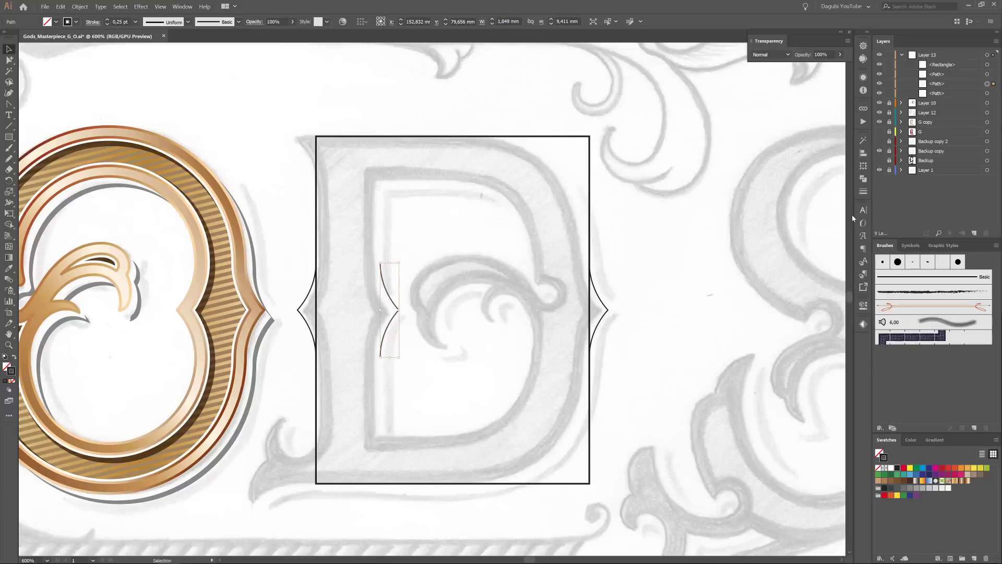
# Unite the rectangle and the two outer pointed side pieces into a single outline.
pyautogui.click(9, 49)
pyautogui.click(330, 309)
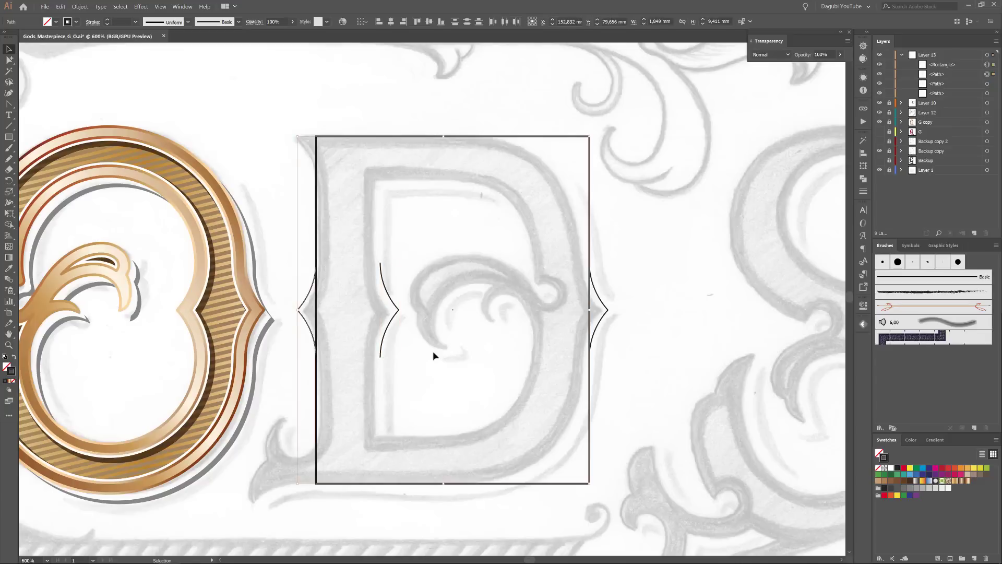
pyautogui.keyDown('shift'); pyautogui.click(606, 317); pyautogui.keyUp('shift')
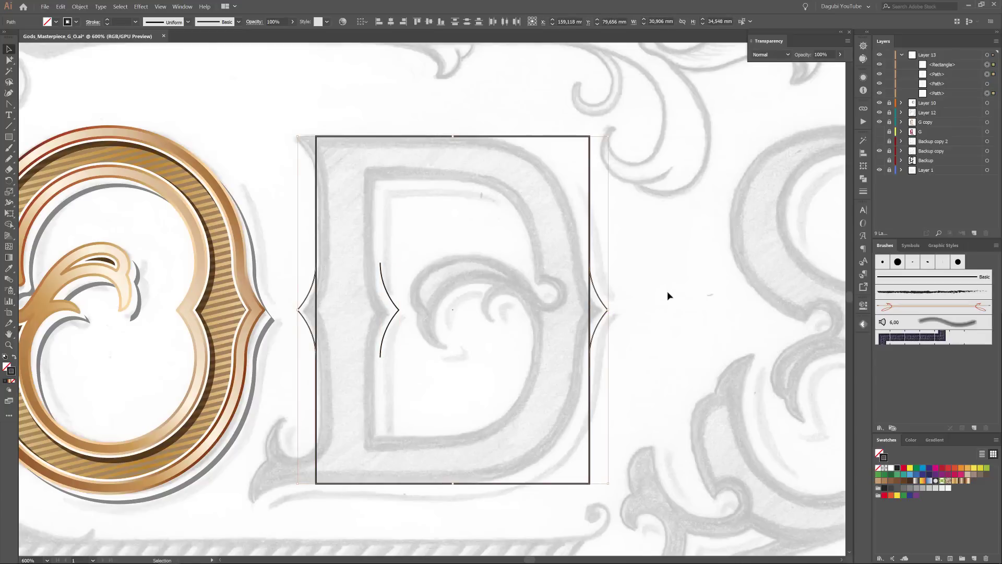
pyautogui.click(863, 180)
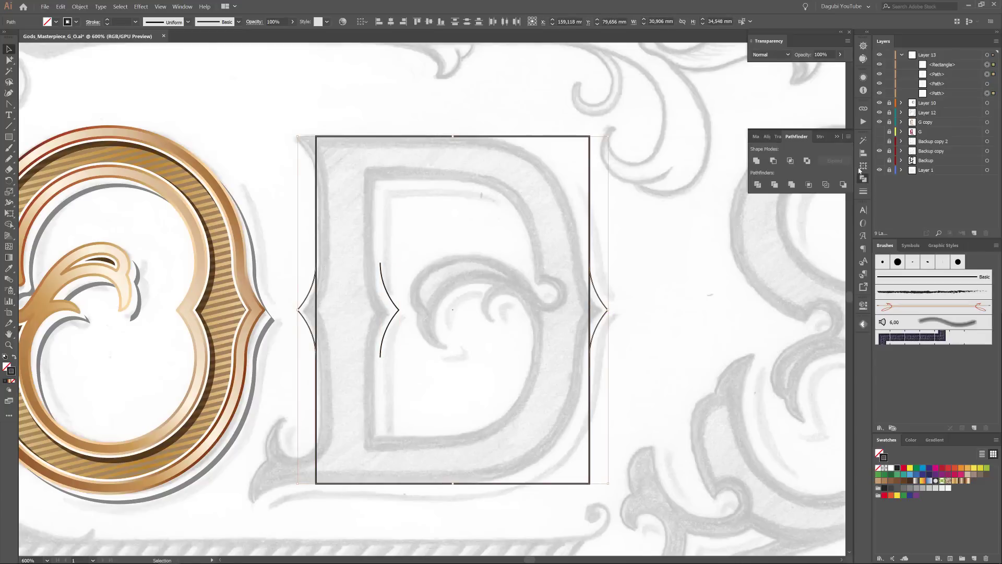
pyautogui.click(756, 161)
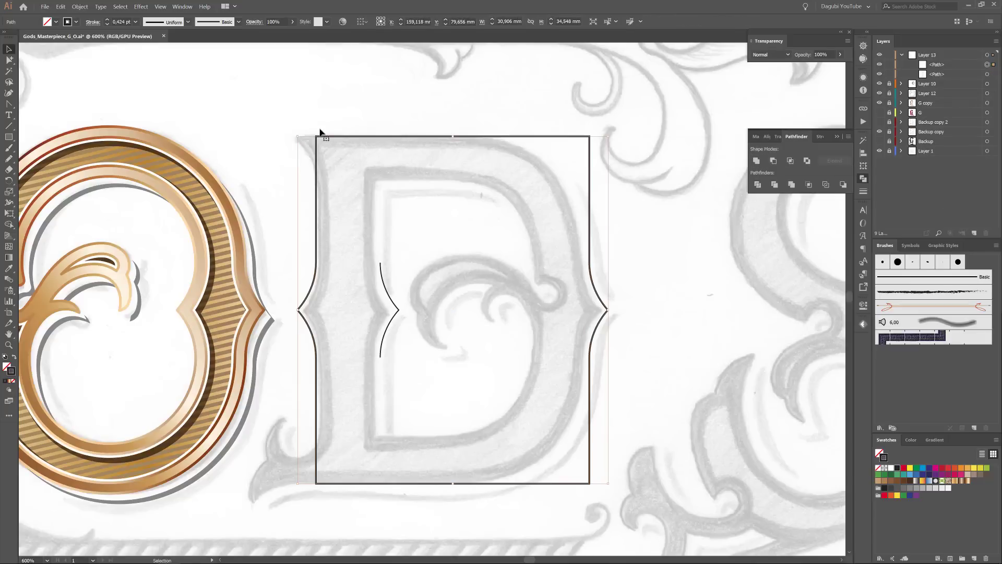
# Draw a rectangle about 16 × 25.6 mm over the D's inner opening.
pyautogui.click(9, 138)
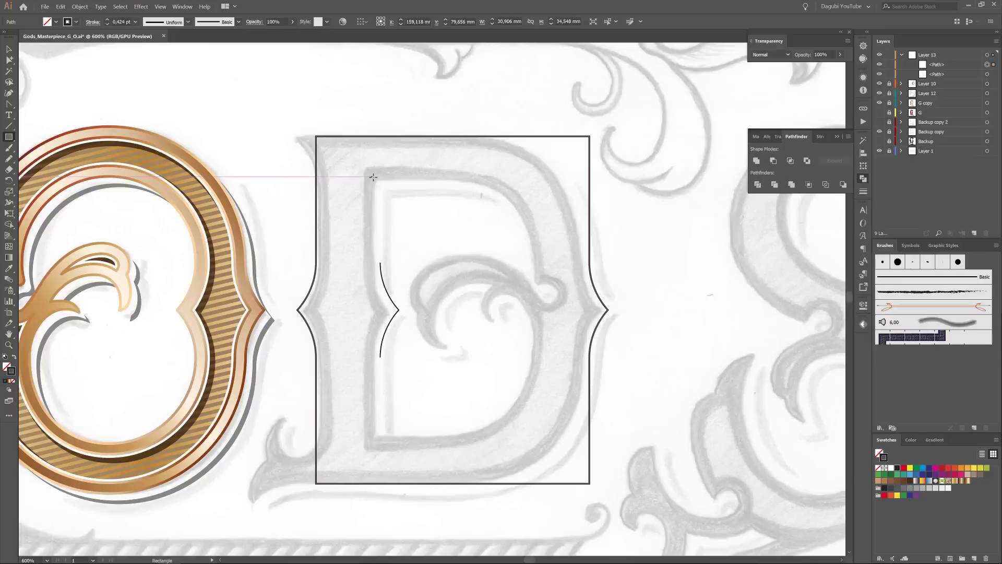
pyautogui.moveTo(374, 180); pyautogui.dragTo(534, 437)
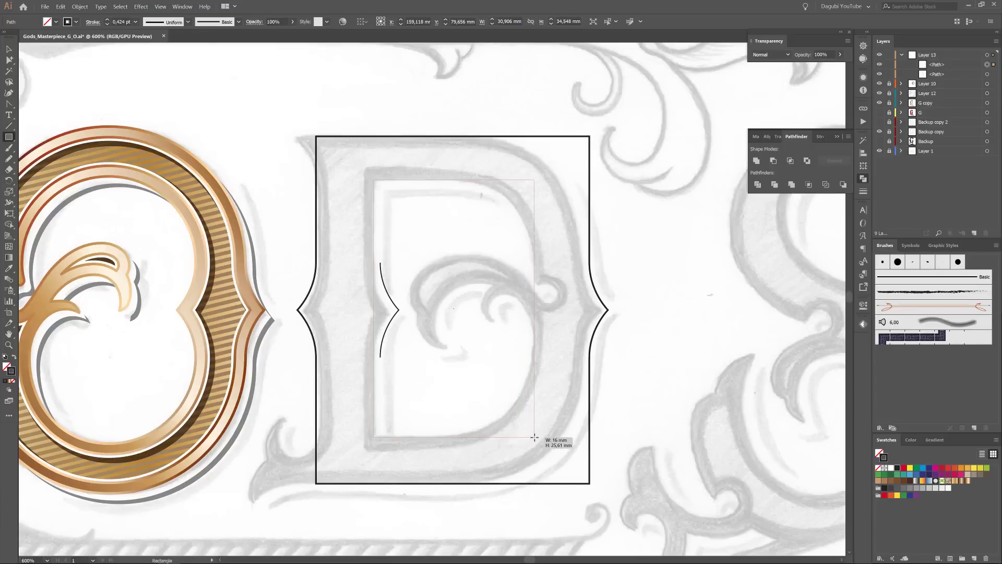
pyautogui.moveTo(534, 437); pyautogui.dragTo(533, 438)
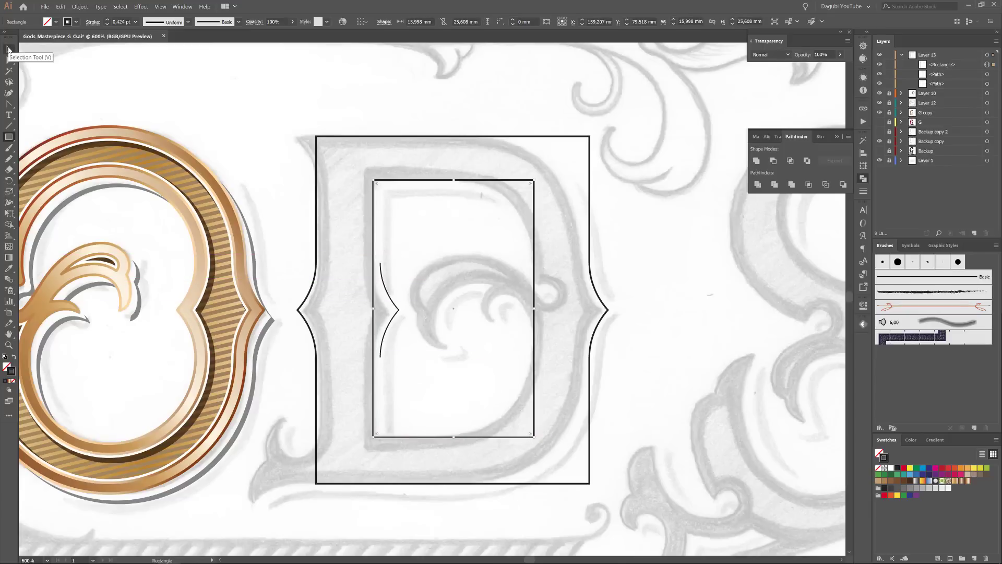
# Center the inner rectangle vertically on the outer outline, using the outline as the key object.
pyautogui.click(9, 50)
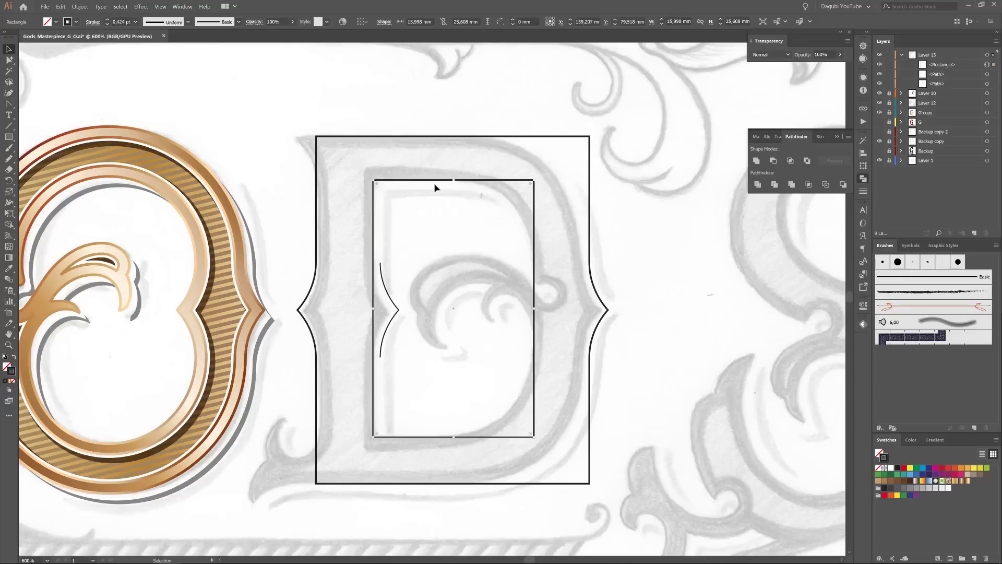
pyautogui.click(449, 207)
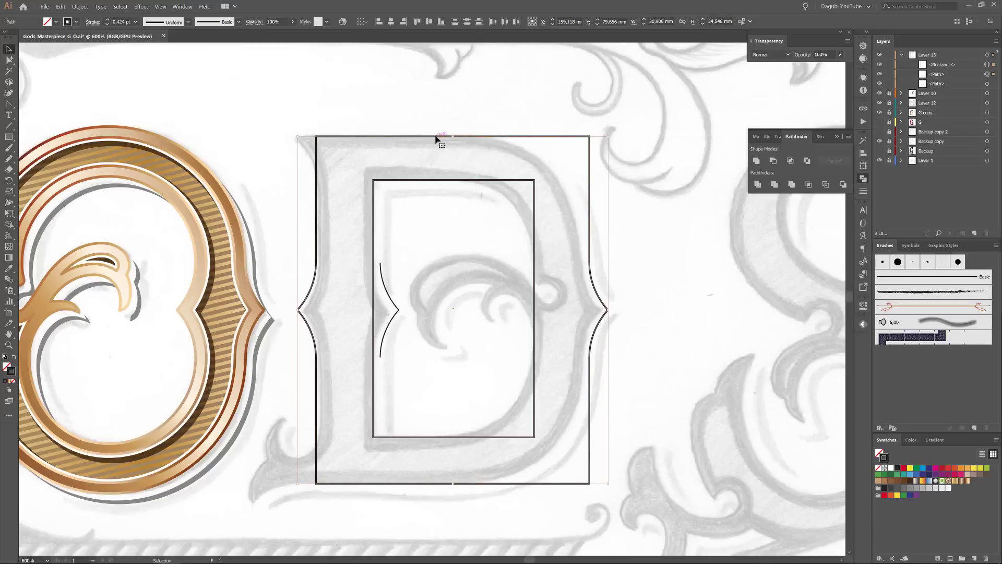
pyautogui.click(429, 22)
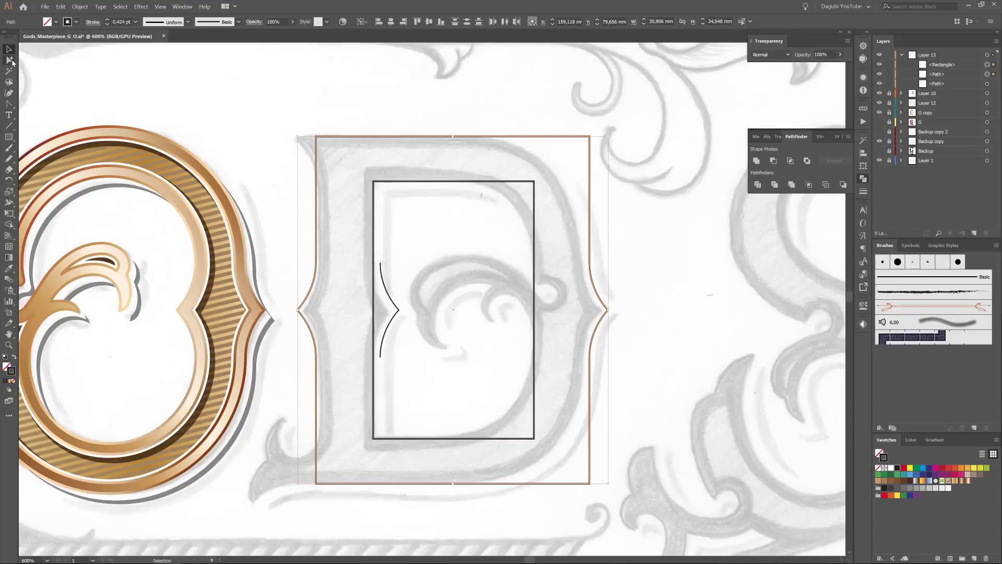
# Move the inner pointed piece horizontally about 0.7 mm to the left so its ends snap onto the inner rectangle's left side.
pyautogui.click(9, 61)
pyautogui.scroll(5, 368, 280)
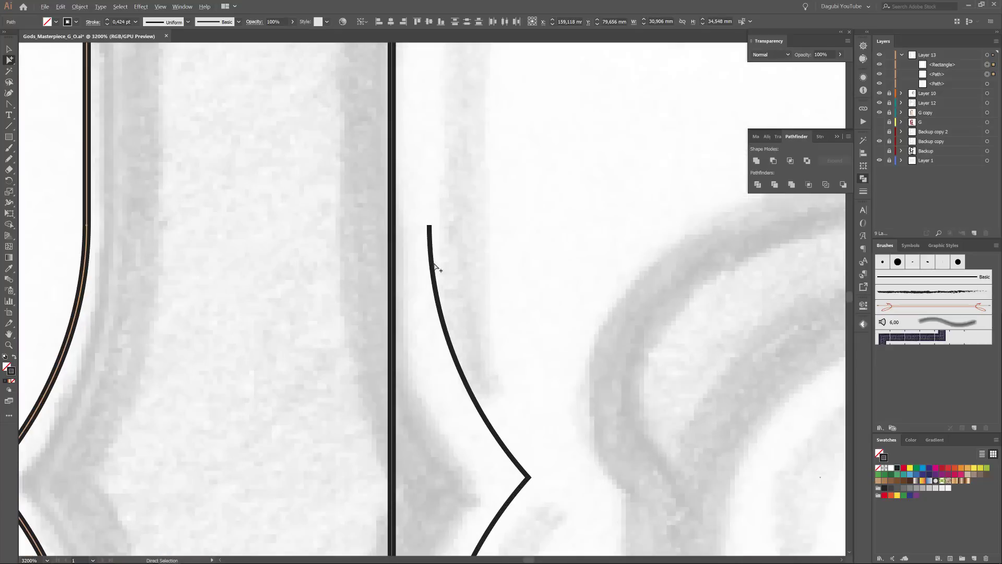
pyautogui.click(430, 290)
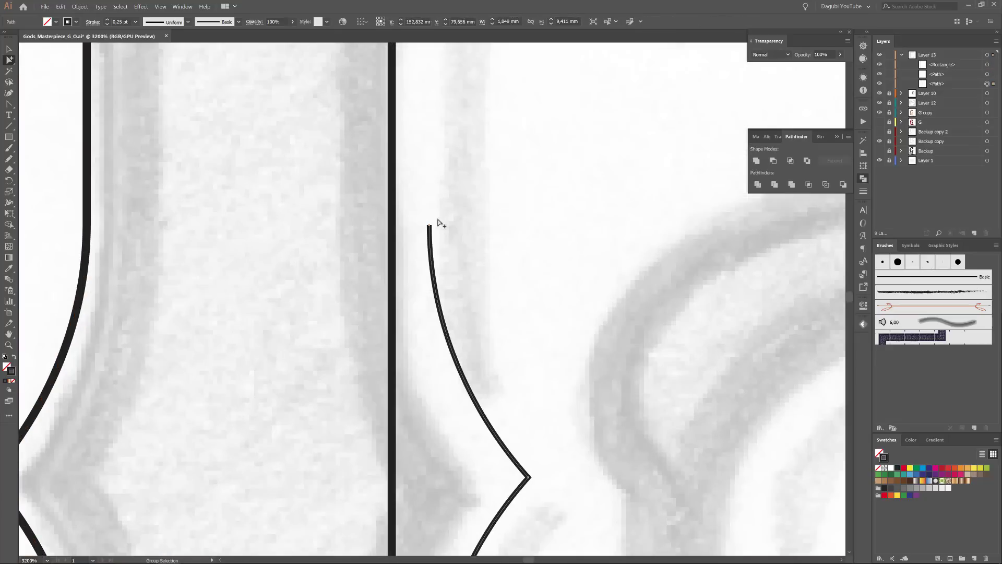
pyautogui.moveTo(429, 226); pyautogui.dragTo(393, 234)
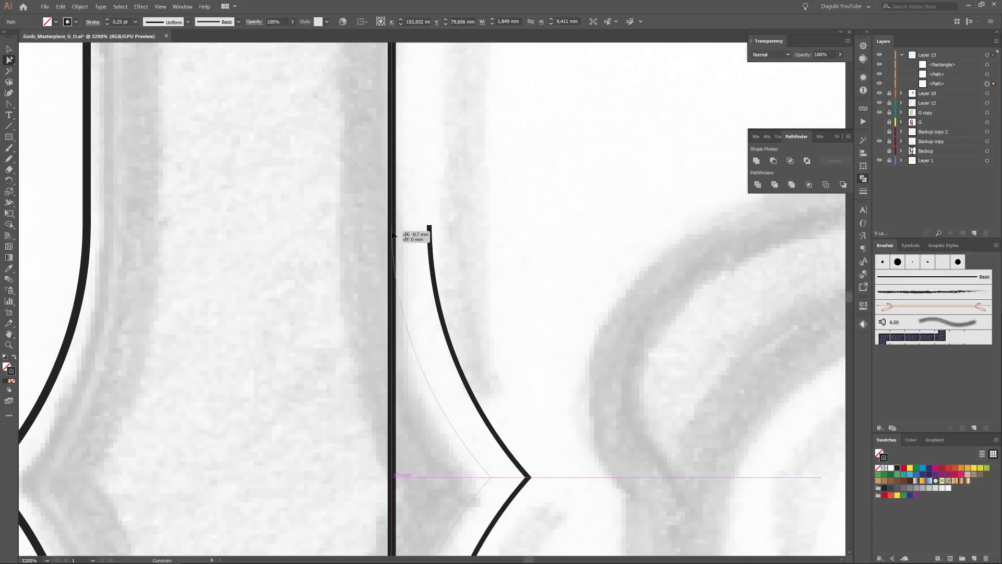
pyautogui.moveTo(393, 234); pyautogui.dragTo(393, 234)
pyautogui.scroll(-4, 537, 253)
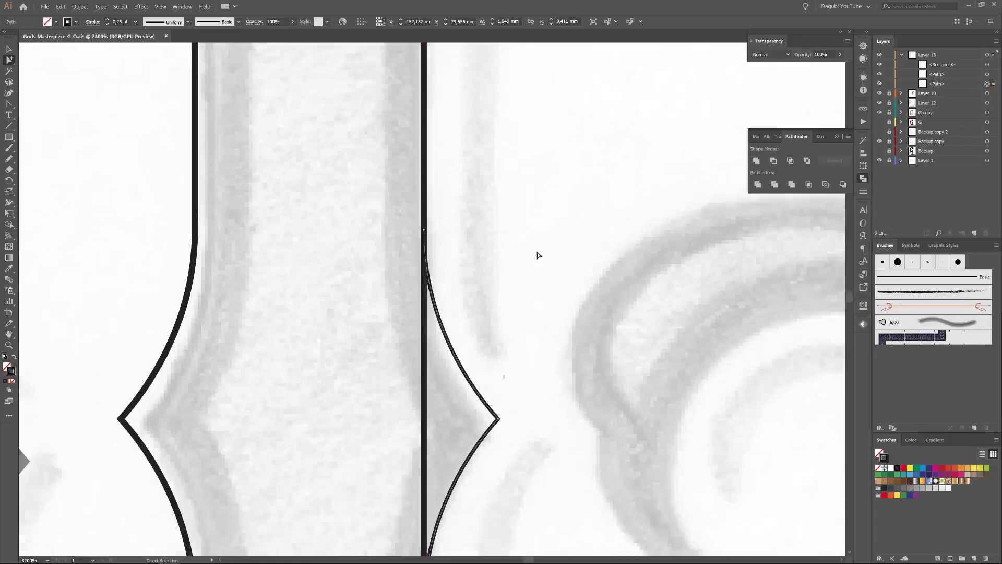
pyautogui.moveTo(605, 247); pyautogui.dragTo(524, 247)
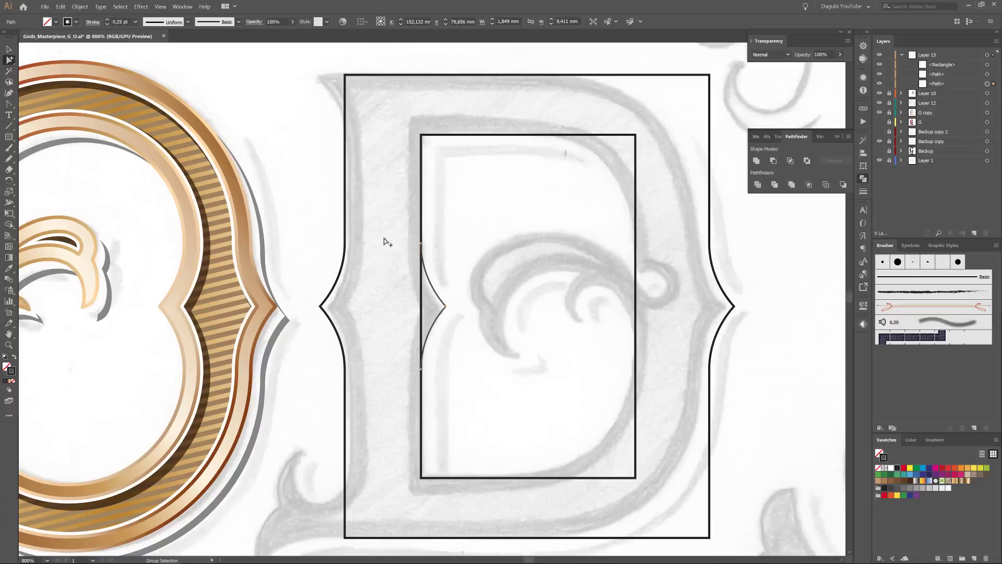
# Bring the inner pointed path above the inner rectangle in Layer 13's stacking order and select both objects.
pyautogui.moveTo(468, 387); pyautogui.dragTo(488, 395)
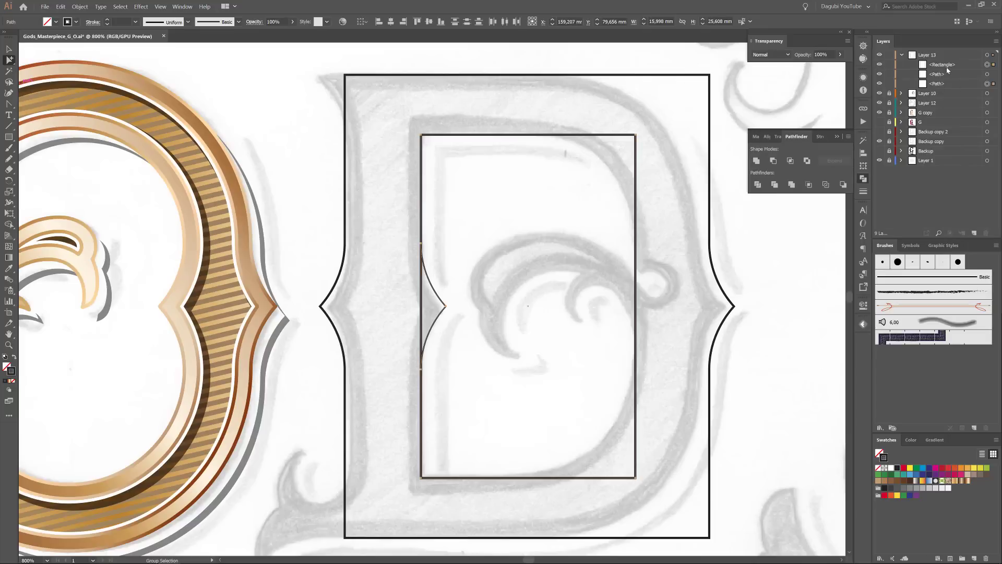
pyautogui.click(879, 84)
pyautogui.click(879, 83)
pyautogui.click(935, 84)
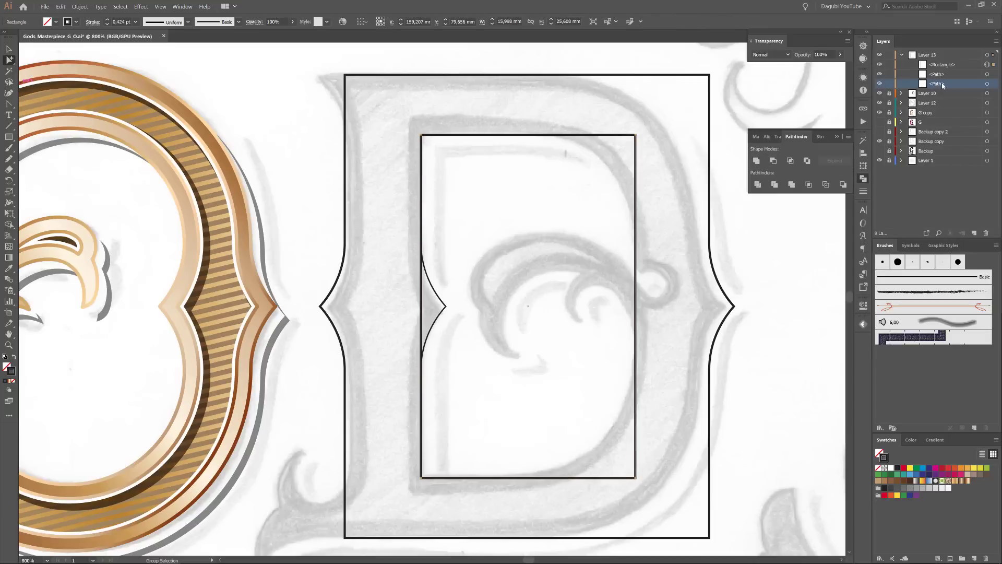
pyautogui.moveTo(943, 86); pyautogui.dragTo(952, 61)
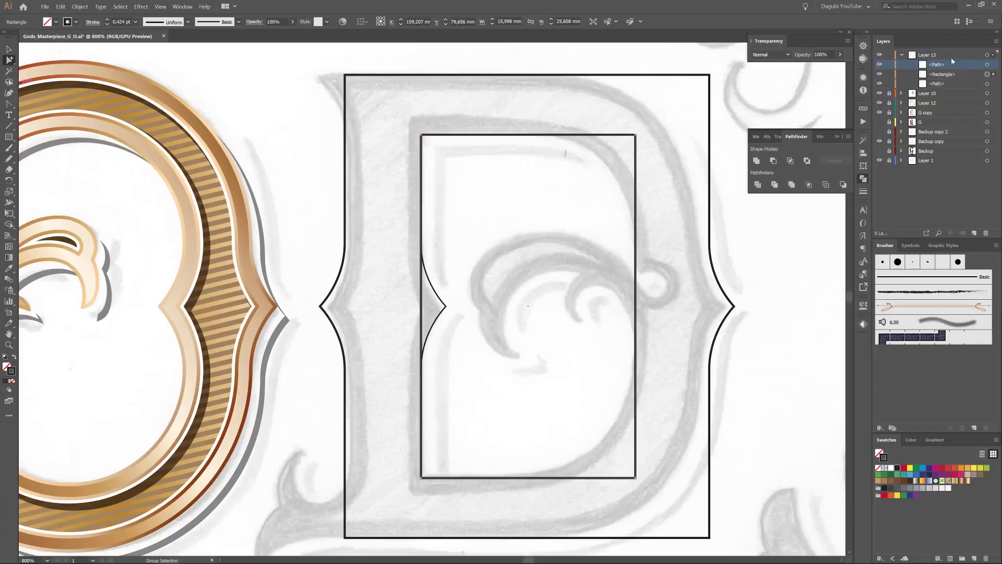
pyautogui.click(880, 64)
pyautogui.click(879, 64)
pyautogui.click(879, 74)
pyautogui.click(880, 74)
pyautogui.click(987, 64)
pyautogui.keyDown('shift'); pyautogui.click(987, 74); pyautogui.keyUp('shift')
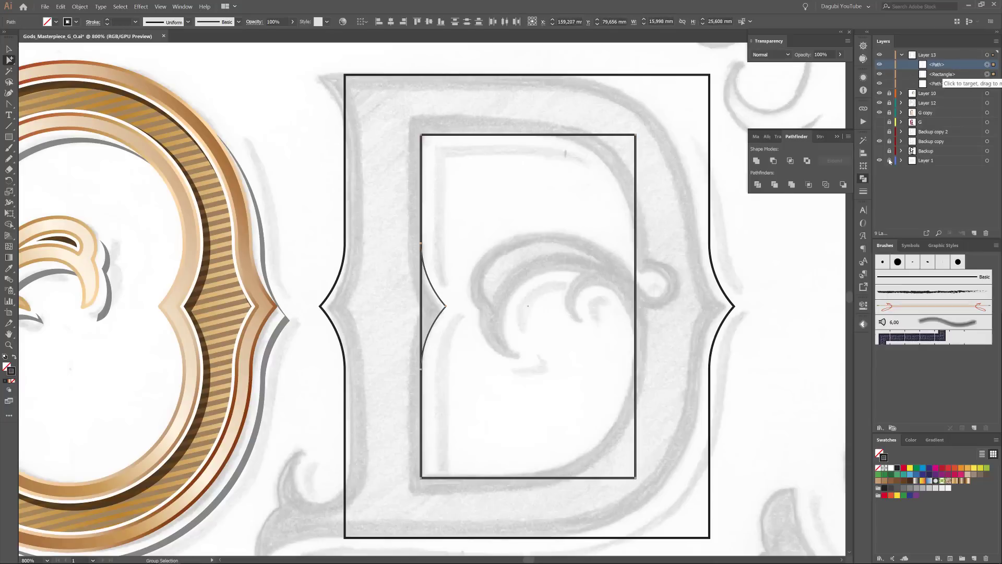
# Subtract the inner pointed path from the inner rectangle and deselect the result.
pyautogui.click(774, 161)
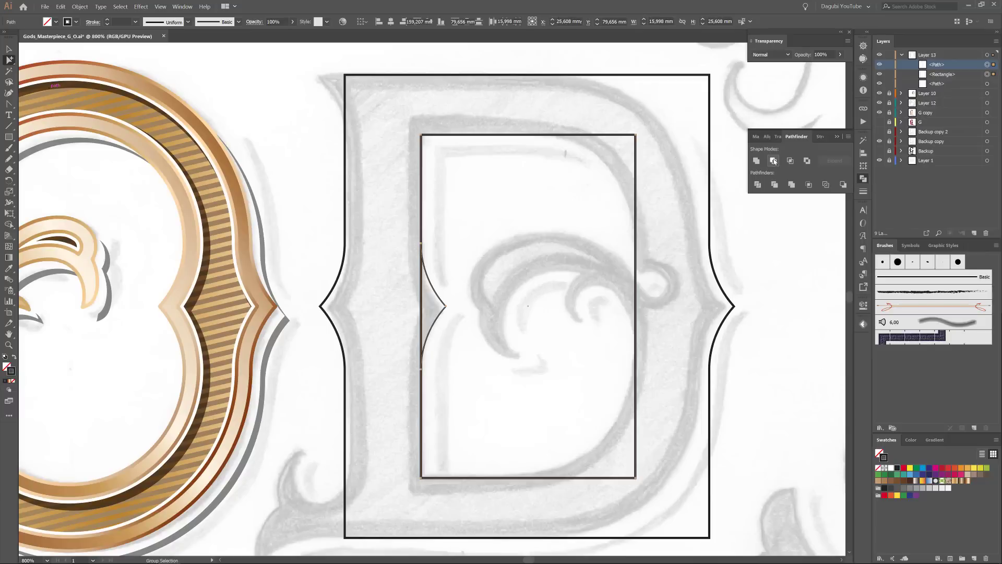
pyautogui.click(554, 233)
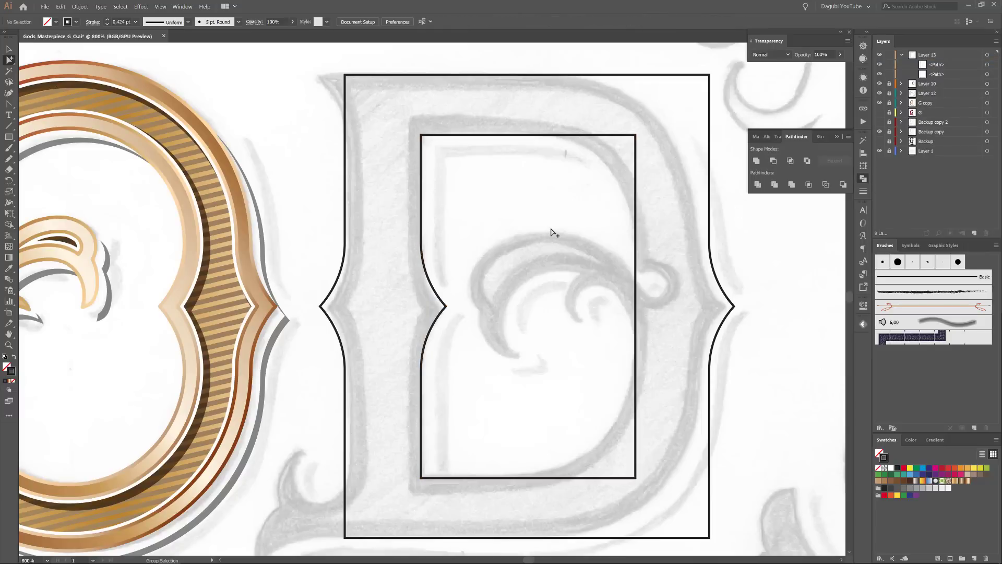
# Move the outer outline's left-side points slightly inward and its right-side points about 0.85 mm horizontally inward to match the sketch.
pyautogui.scroll(-1, 543, 233)
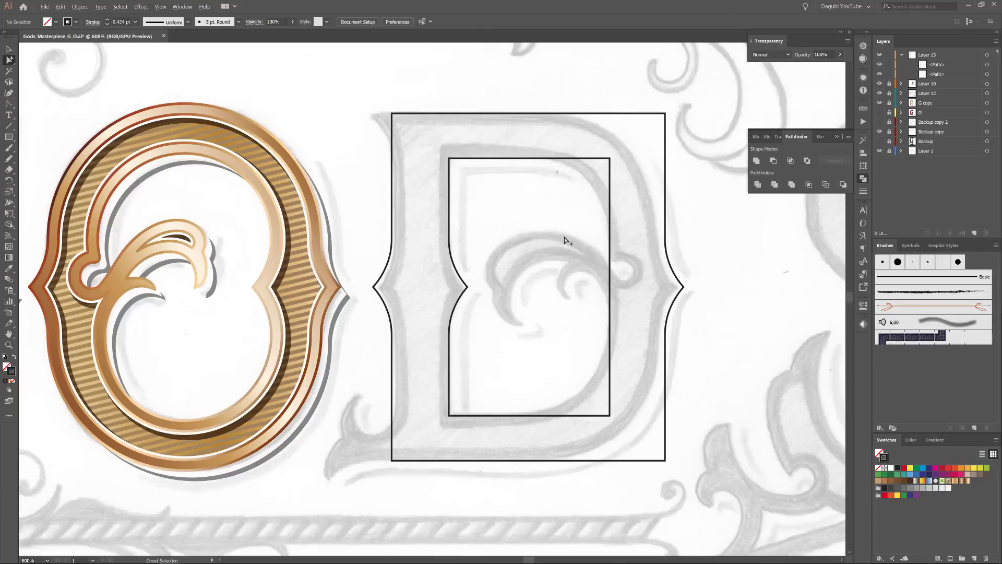
pyautogui.click(10, 61)
pyautogui.moveTo(11, 61); pyautogui.dragTo(40, 62)
pyautogui.moveTo(393, 377); pyautogui.dragTo(365, 495)
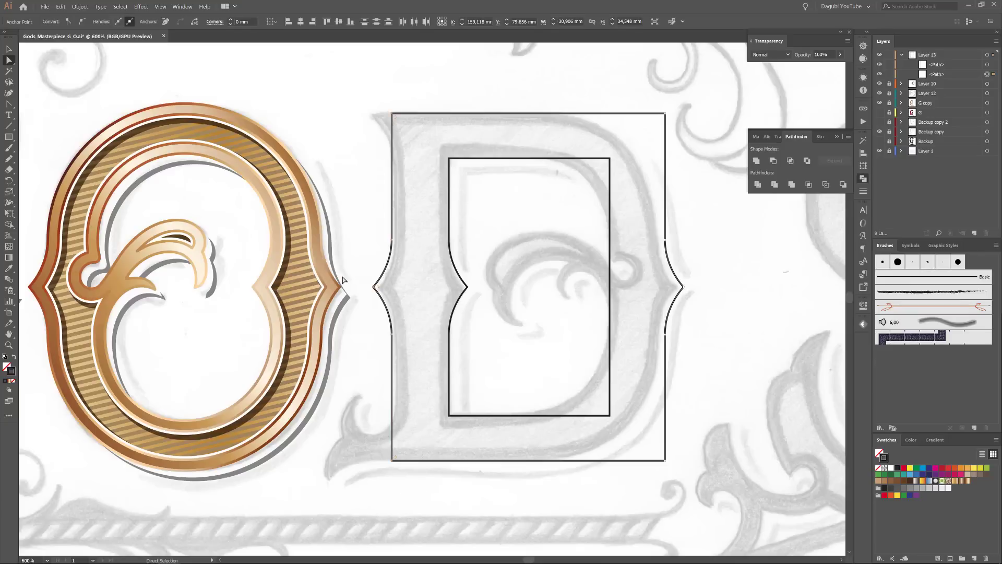
pyautogui.scroll(1, 382, 291)
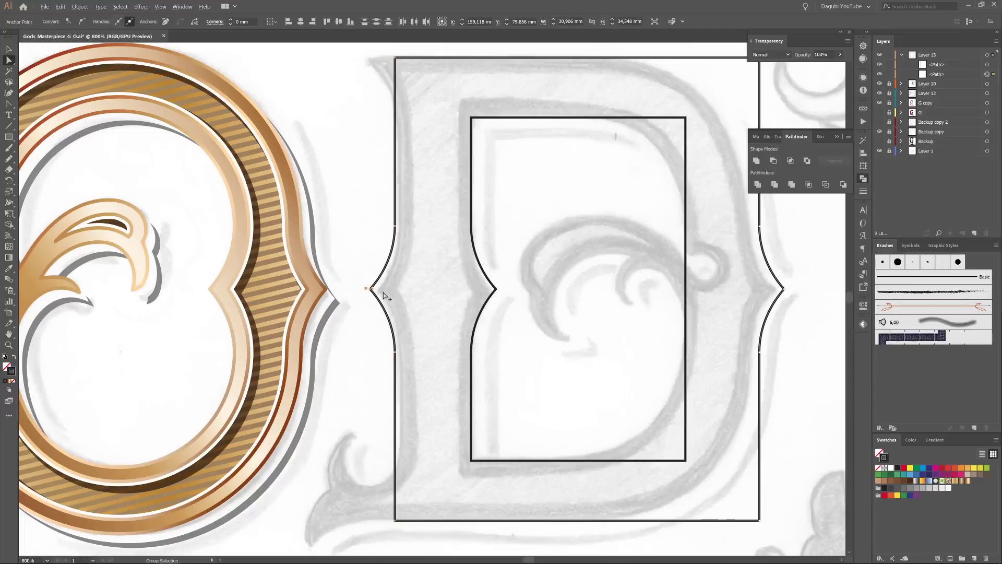
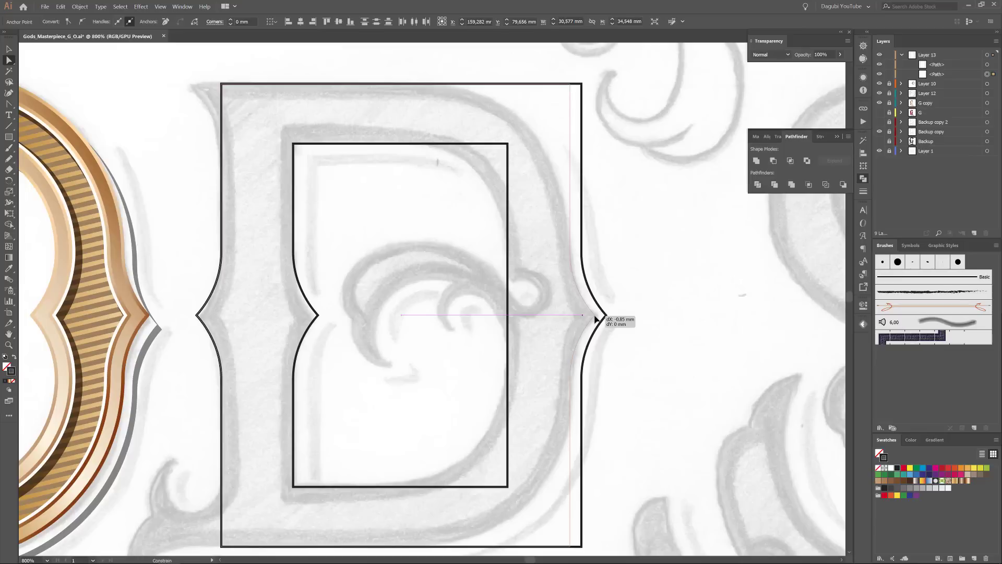
pyautogui.moveTo(595, 316); pyautogui.dragTo(595, 317)
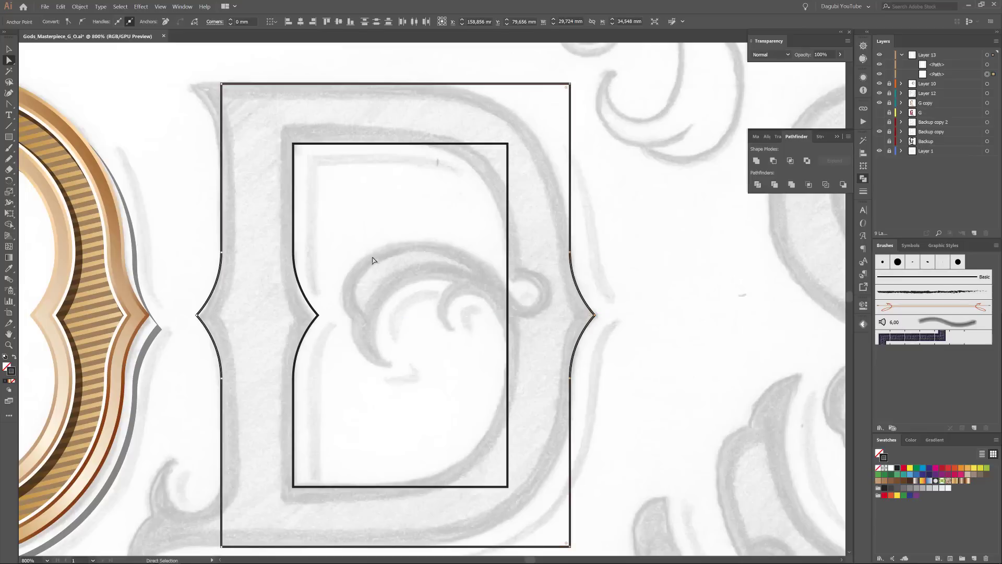
# Nudge the left-side points of the inner path, including its pointed notch, very slightly outward.
pyautogui.moveTo(363, 237); pyautogui.dragTo(464, 231)
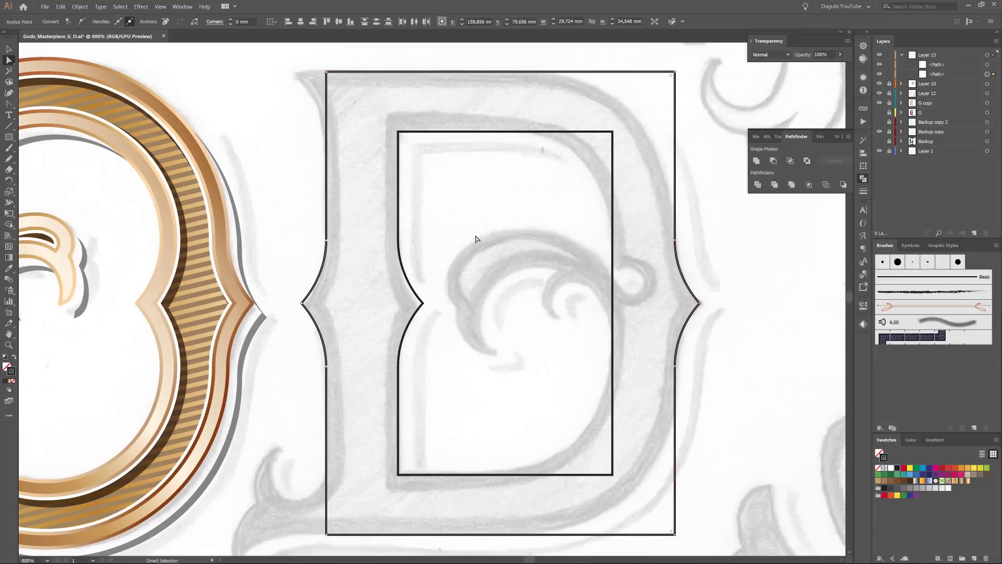
pyautogui.moveTo(446, 107); pyautogui.dragTo(386, 500)
pyautogui.moveTo(421, 305)
pyautogui.mouseDown()
pyautogui.moveTo(448, 306)
pyautogui.moveTo(424, 307)
pyautogui.mouseUp()
# Select the two right-hand corner points of the inner path and inspect the upper one up close.
pyautogui.moveTo(548, 250); pyautogui.dragTo(507, 249)
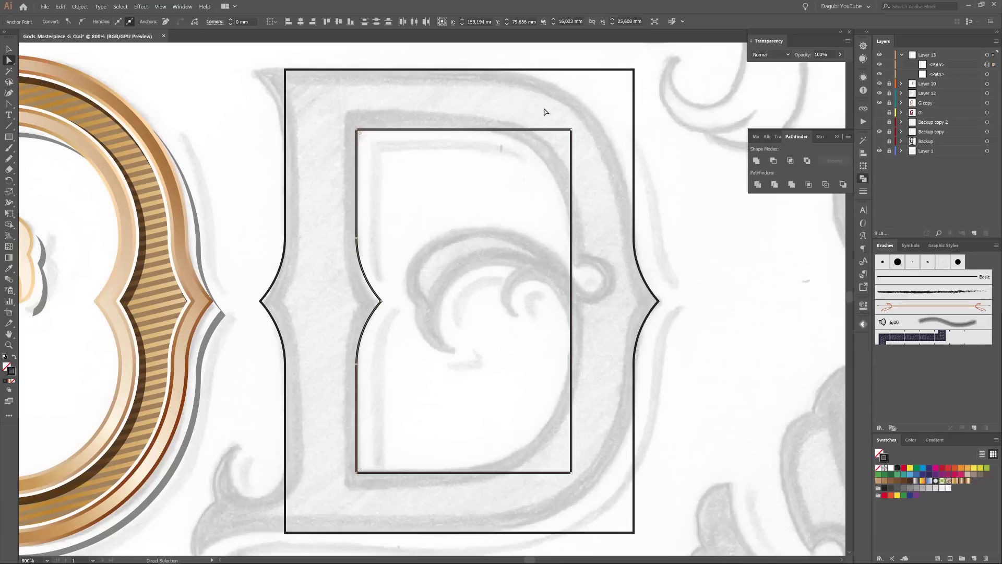
pyautogui.moveTo(543, 103); pyautogui.dragTo(566, 333)
pyautogui.moveTo(582, 488); pyautogui.dragTo(581, 488)
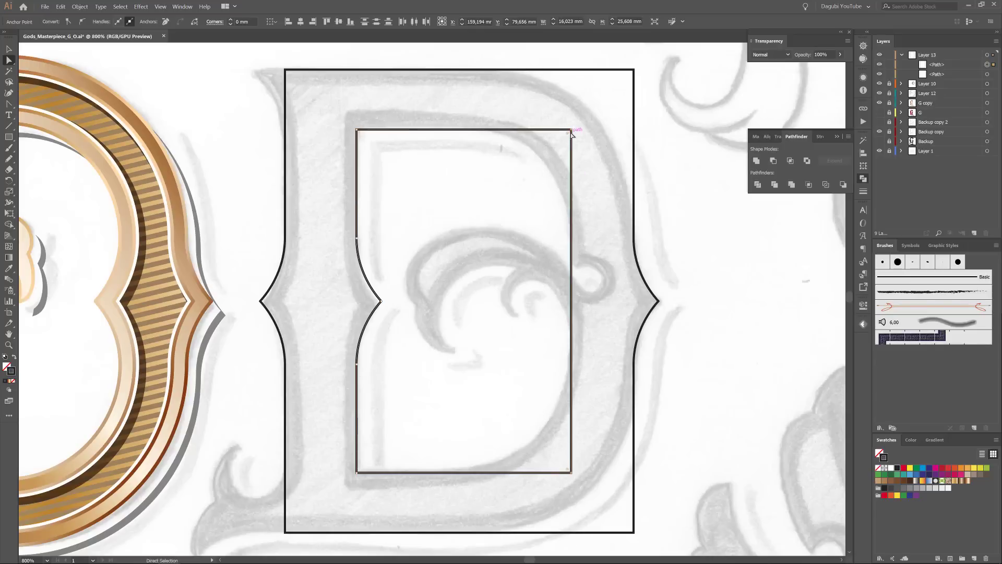
pyautogui.scroll(1, 573, 119)
pyautogui.scroll(1, 574, 119)
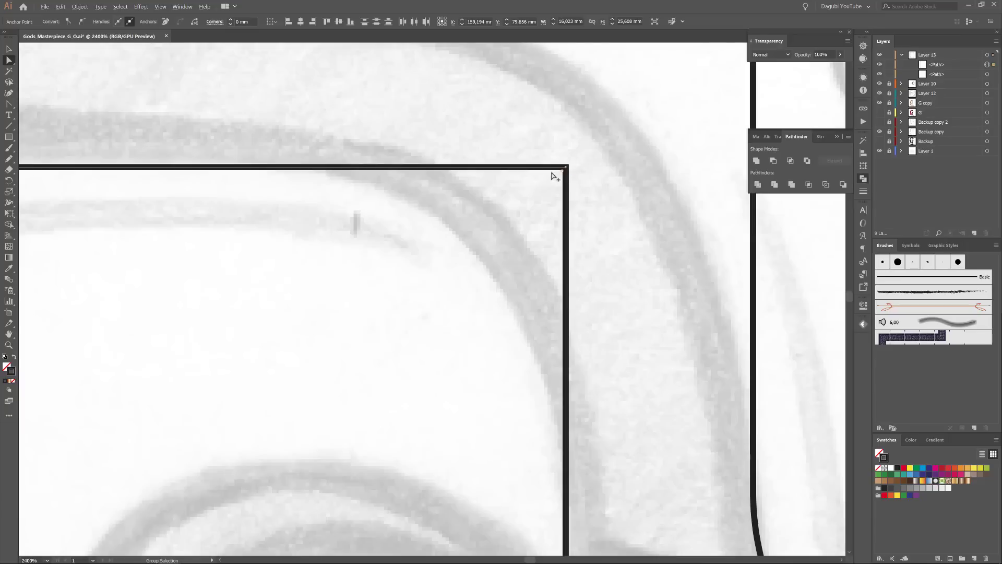
pyautogui.scroll(-1, 555, 175)
pyautogui.scroll(-1, 557, 189)
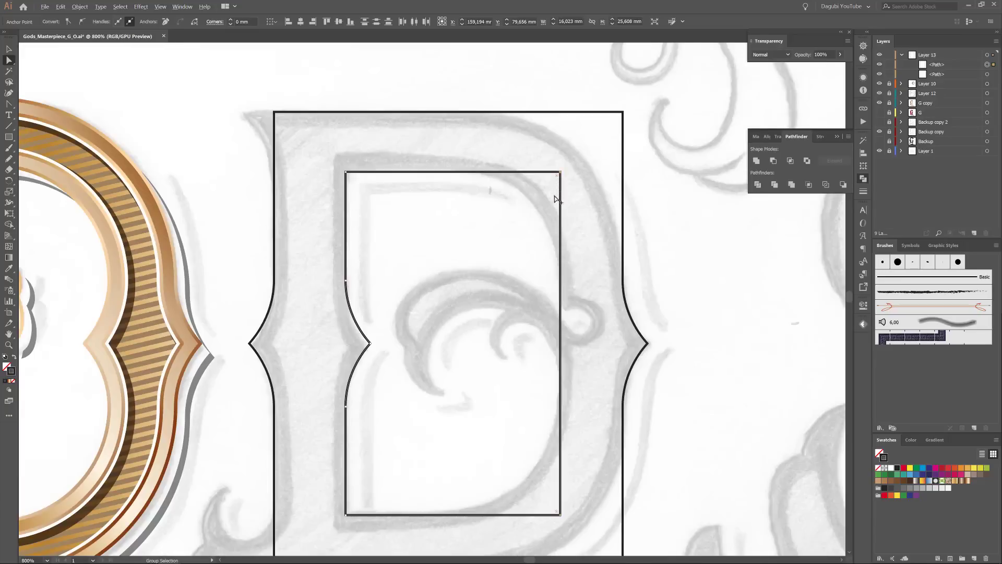
pyautogui.moveTo(525, 275); pyautogui.dragTo(515, 249)
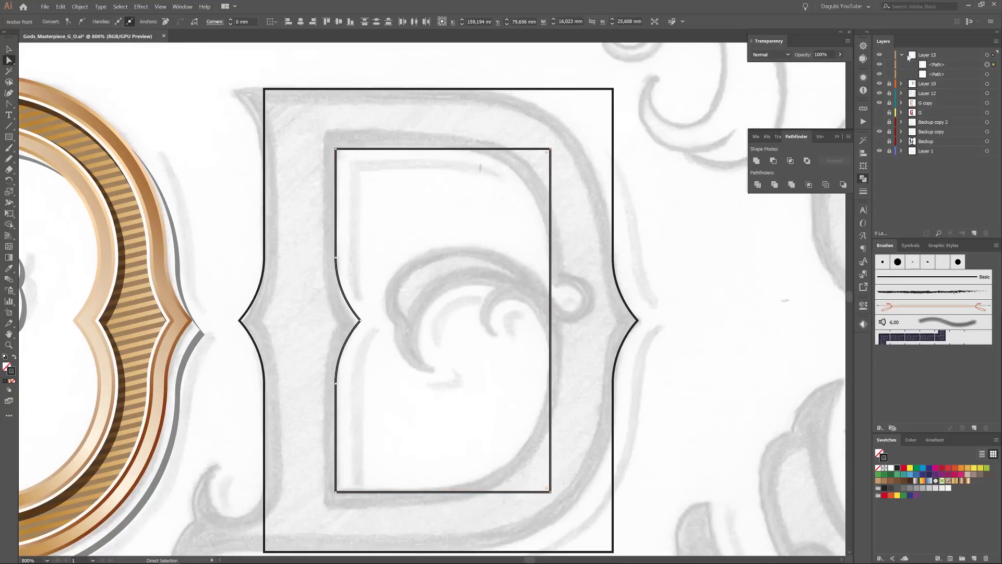
# Change the highlight color of Layer 13 to pure red in its layer options.
pyautogui.click(956, 55)
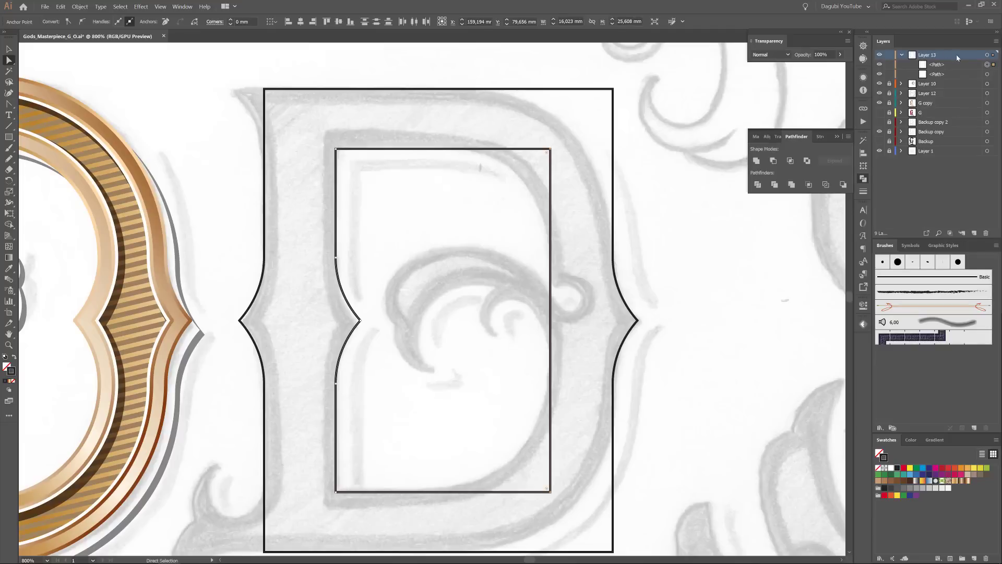
pyautogui.doubleClick(949, 54)
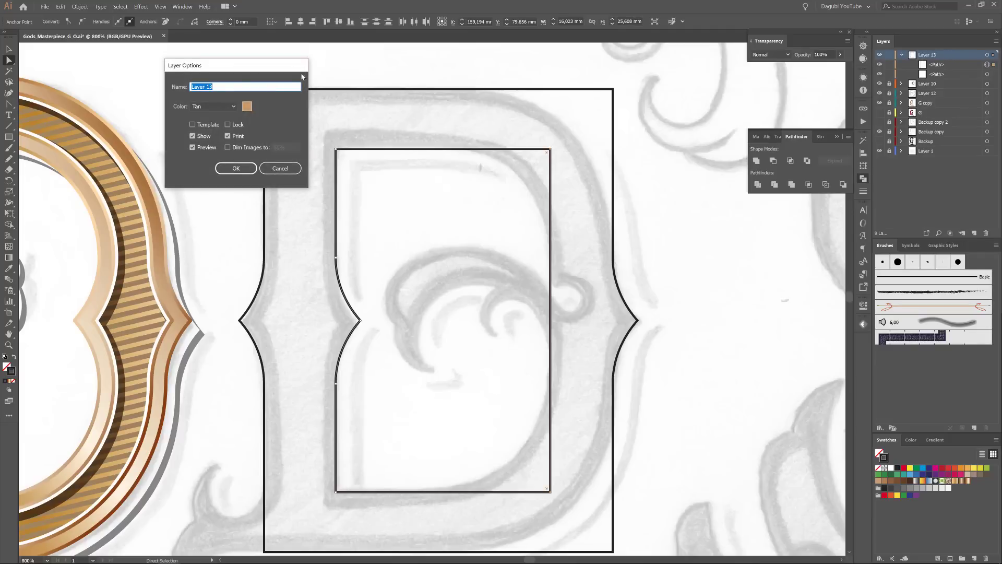
pyautogui.click(247, 106)
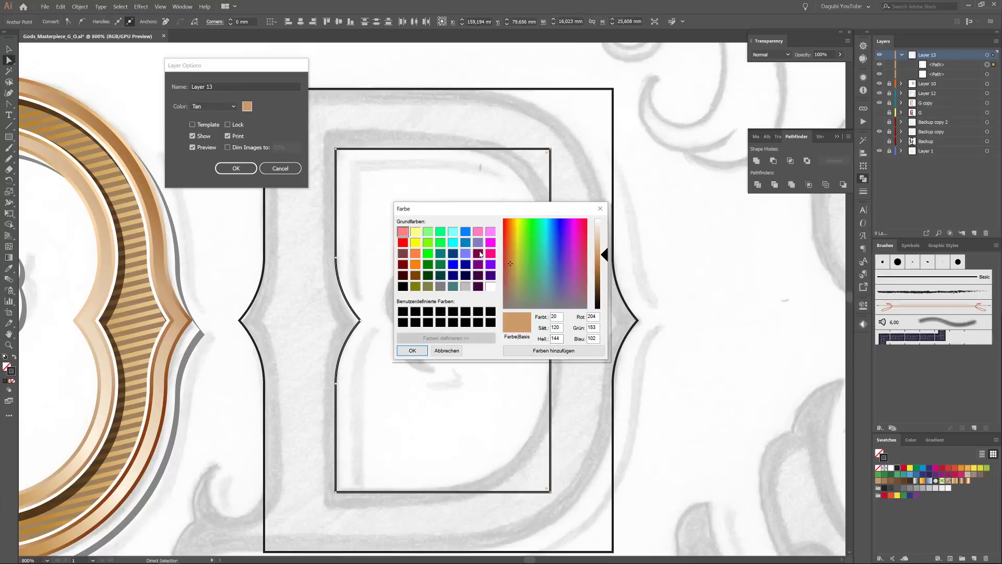
pyautogui.click(403, 243)
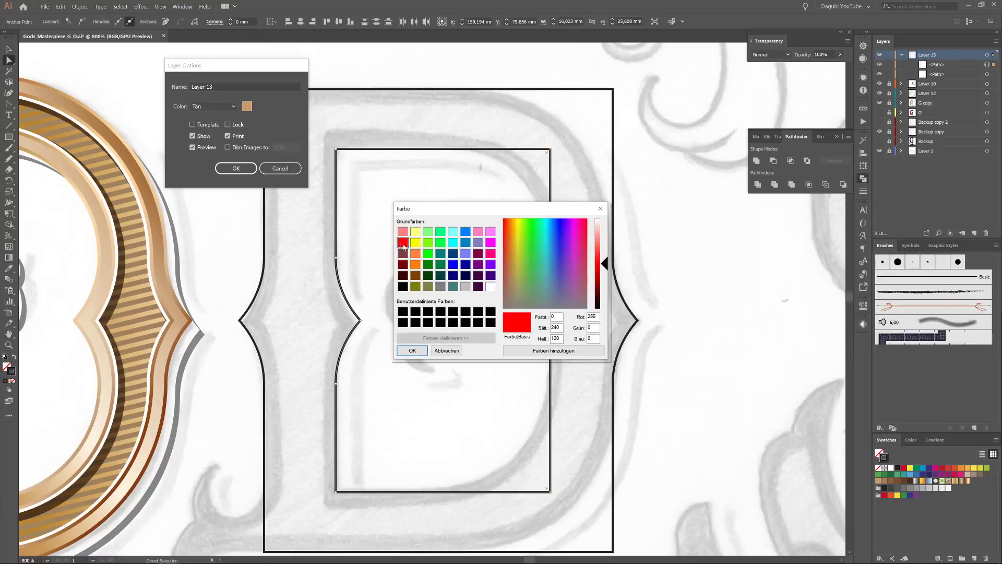
pyautogui.click(411, 350)
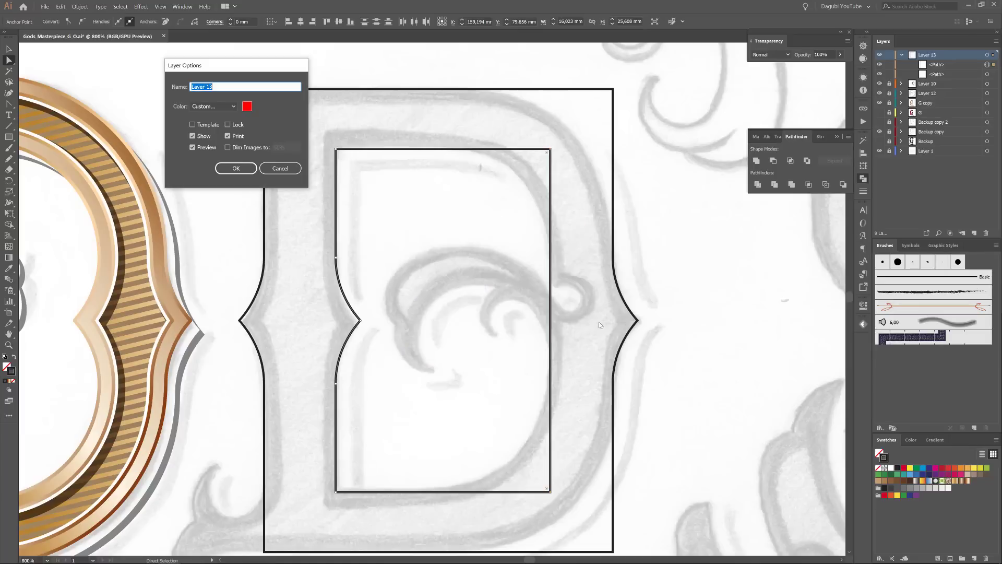
pyautogui.click(236, 168)
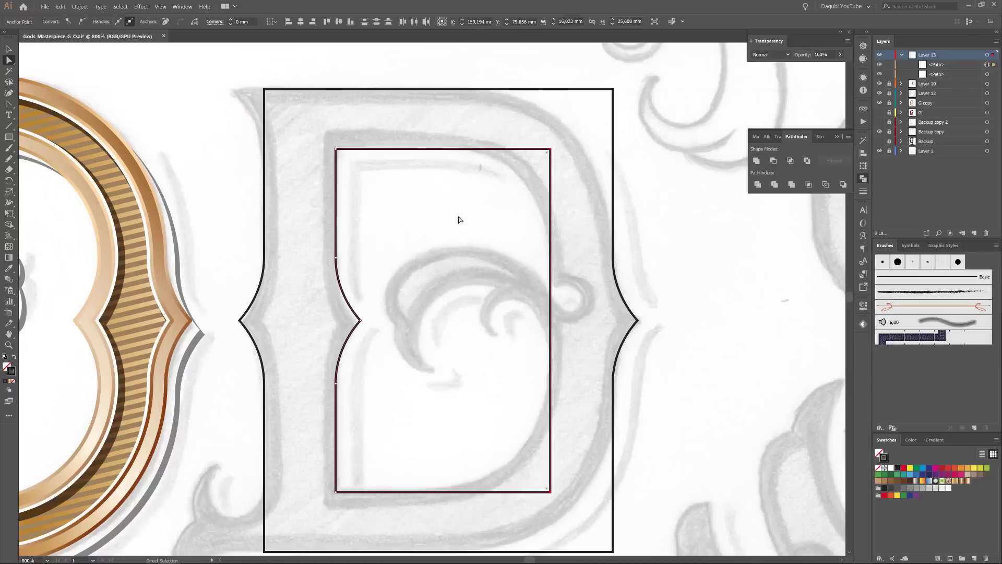
# Round the two right-hand corners of the inner path to a radius of about 10.19 mm.
pyautogui.keyDown('alt'); pyautogui.scroll(5, 548, 146); pyautogui.keyUp('alt')
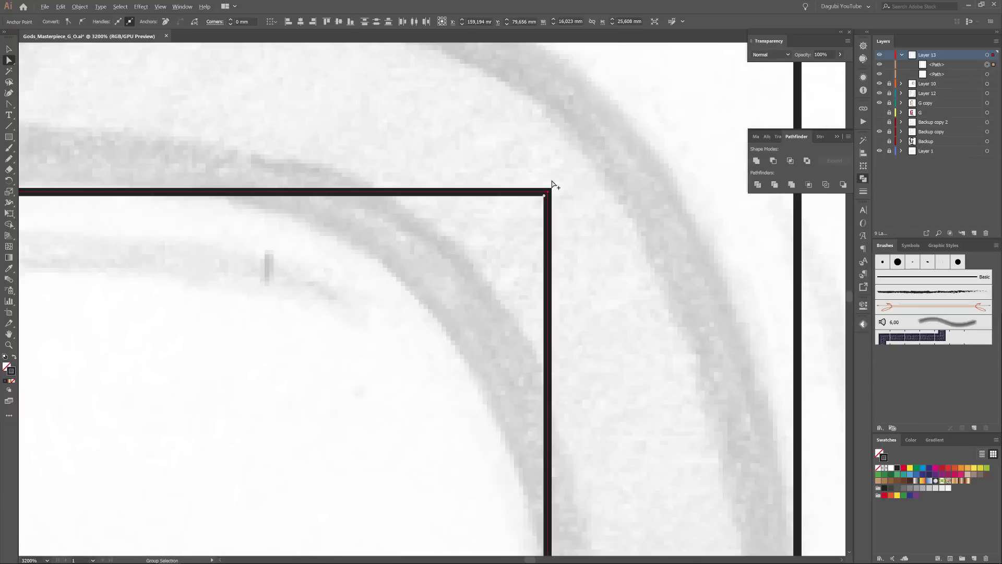
pyautogui.keyDown('alt'); pyautogui.scroll(1, 520, 236); pyautogui.keyUp('alt')
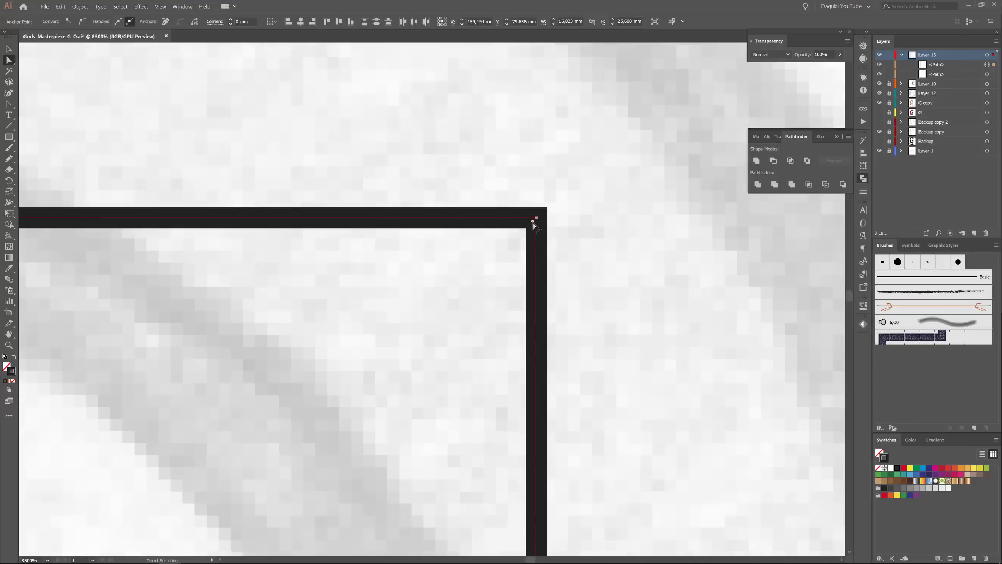
pyautogui.keyDown('alt'); pyautogui.scroll(-6, 533, 225); pyautogui.keyUp('alt')
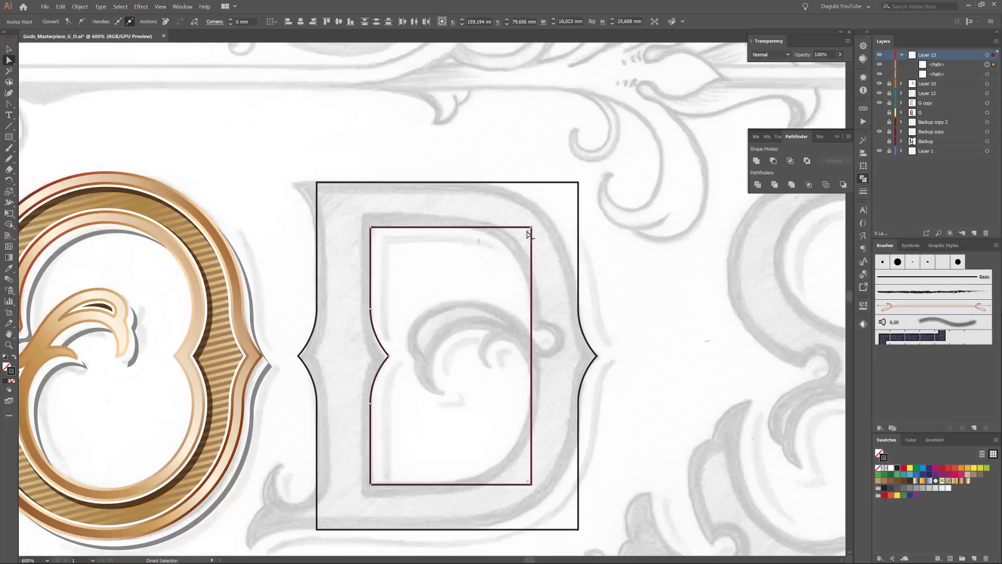
pyautogui.moveTo(528, 235); pyautogui.dragTo(413, 320)
# Select the outer outline's two right-hand corners and round them to a radius of about 12.57 mm.
pyautogui.moveTo(589, 292); pyautogui.dragTo(612, 217)
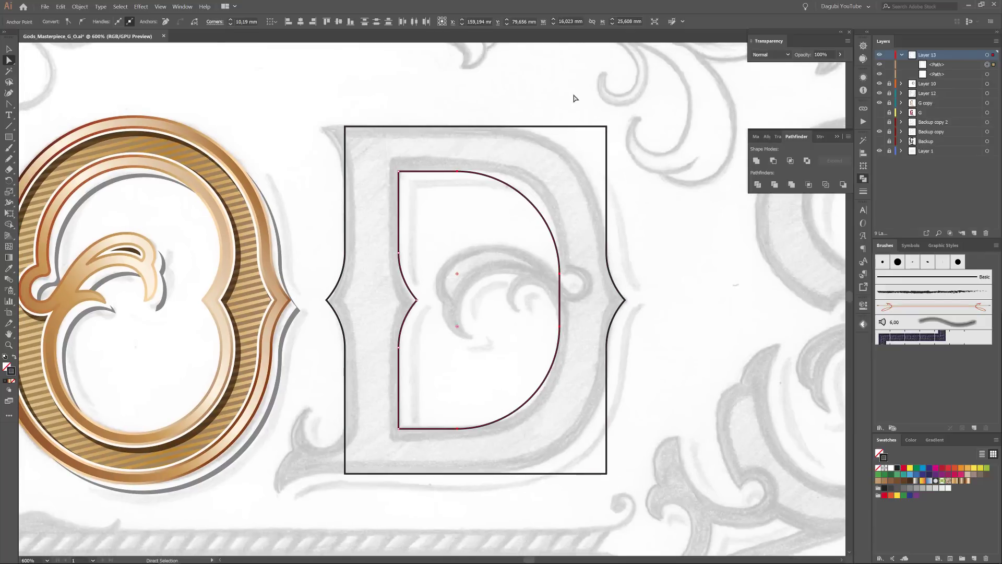
pyautogui.moveTo(570, 90); pyautogui.dragTo(634, 155)
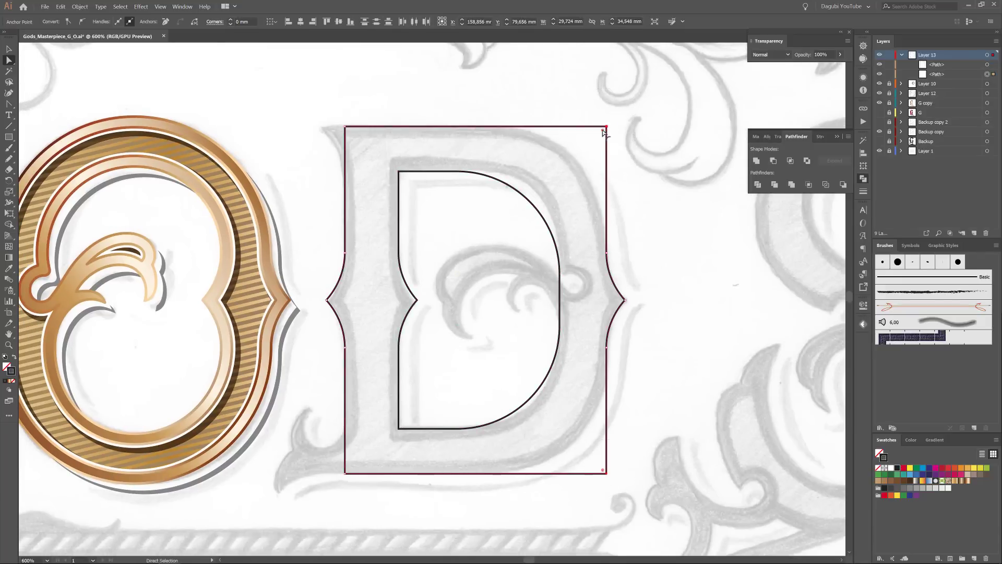
pyautogui.moveTo(603, 132); pyautogui.dragTo(452, 275)
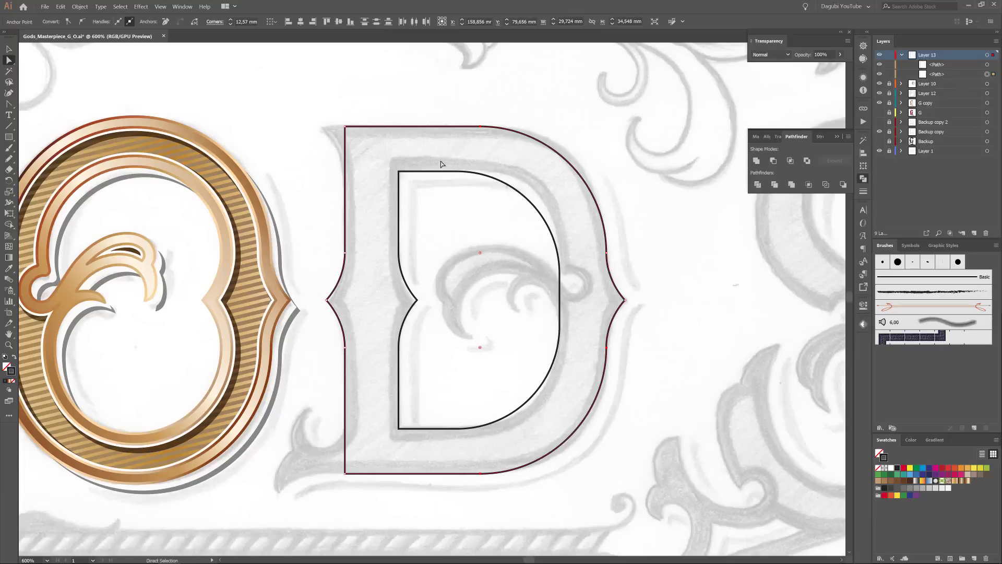
# Reduce the radius of the inner path's two right-hand rounded corners to 8.43 mm.
pyautogui.click(466, 173)
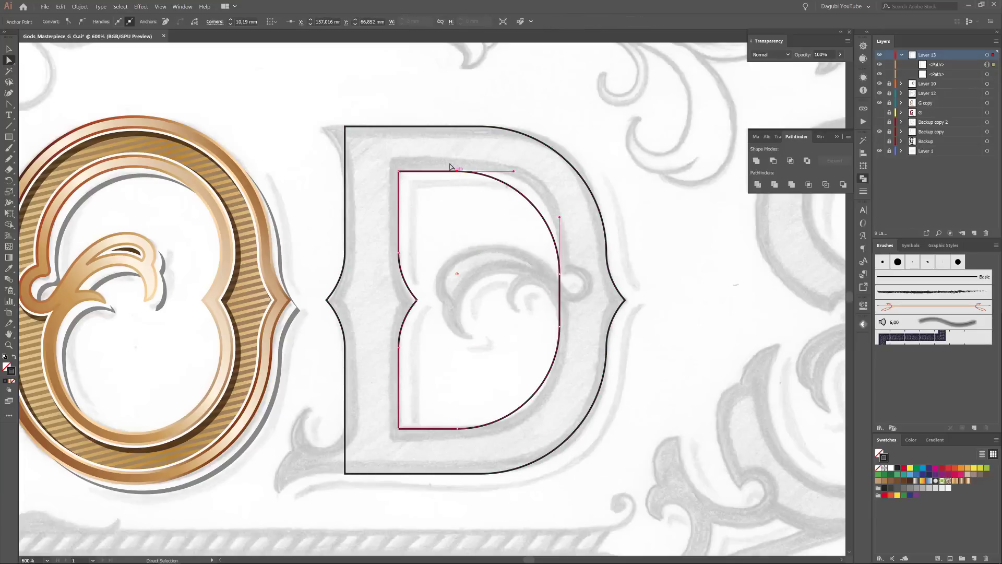
pyautogui.click(478, 318)
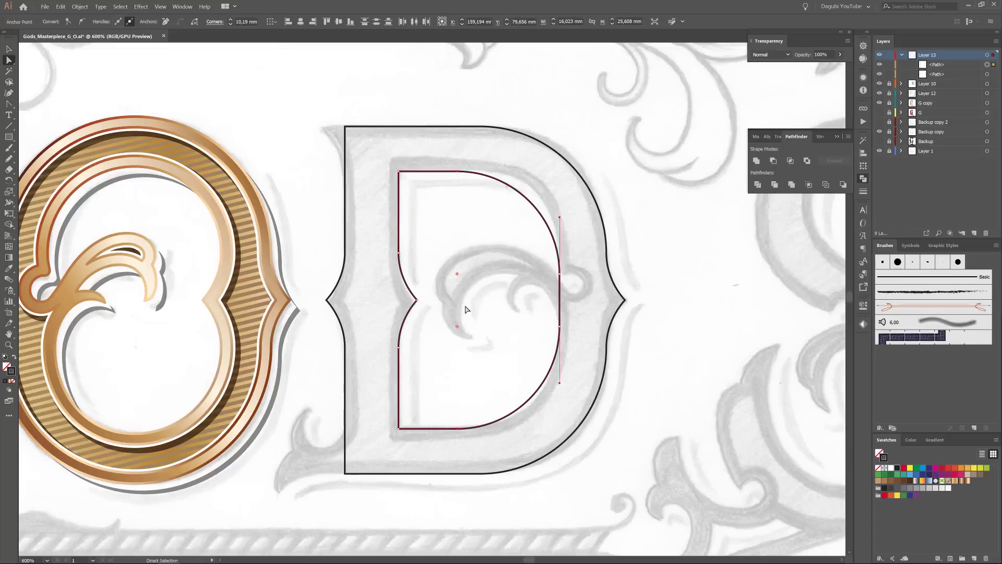
pyautogui.hotkey('ctrl', 'z')
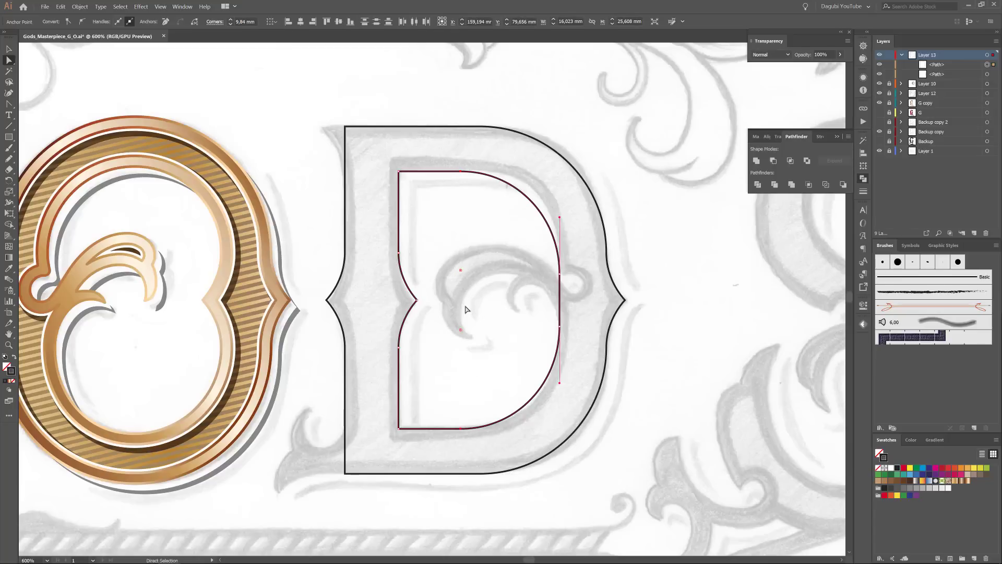
pyautogui.hotkey('ctrl', 'z')
pyautogui.hotkey('ctrl', 'z')
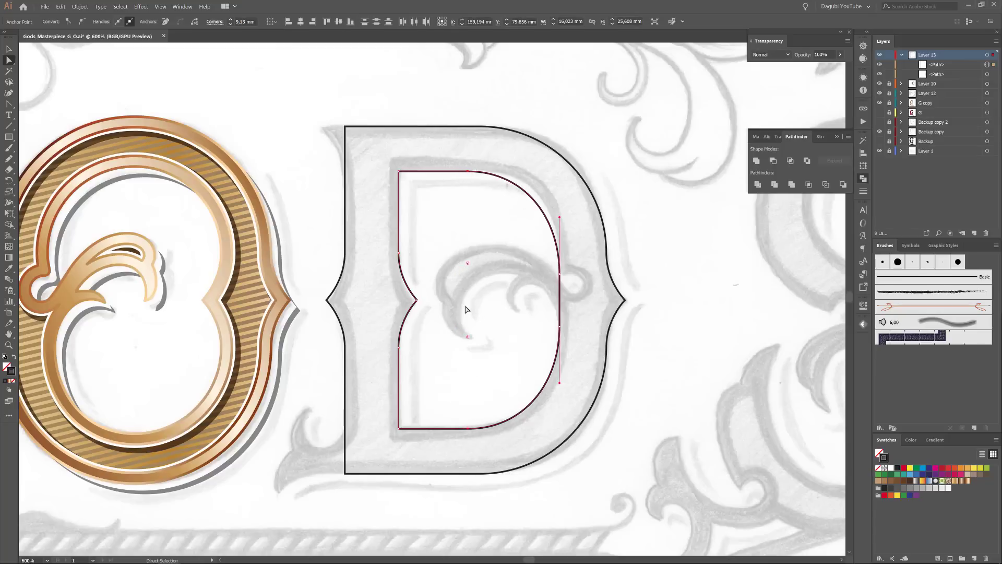
pyautogui.hotkey('ctrl', 'z')
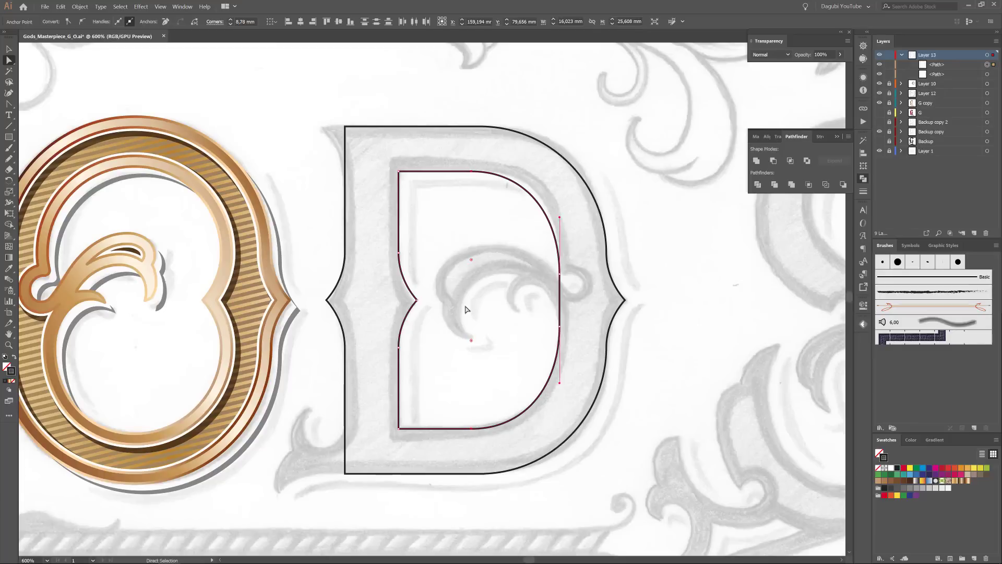
pyautogui.hotkey('ctrl', 'z')
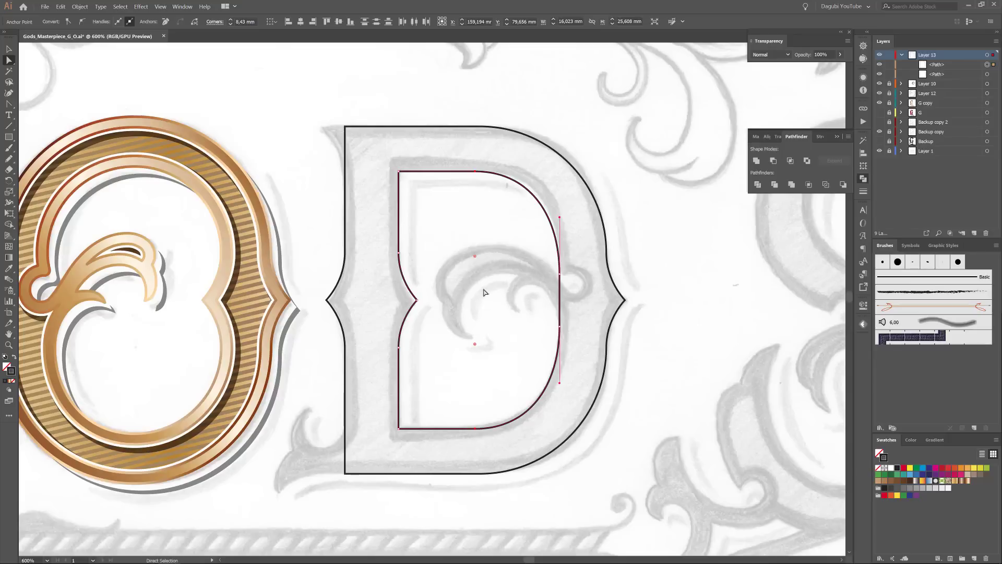
# Add an anchor point on the outer D outline's left edge, below its upper-left corner where the sketched serif begins.
pyautogui.hscroll(-3, 465, 224)
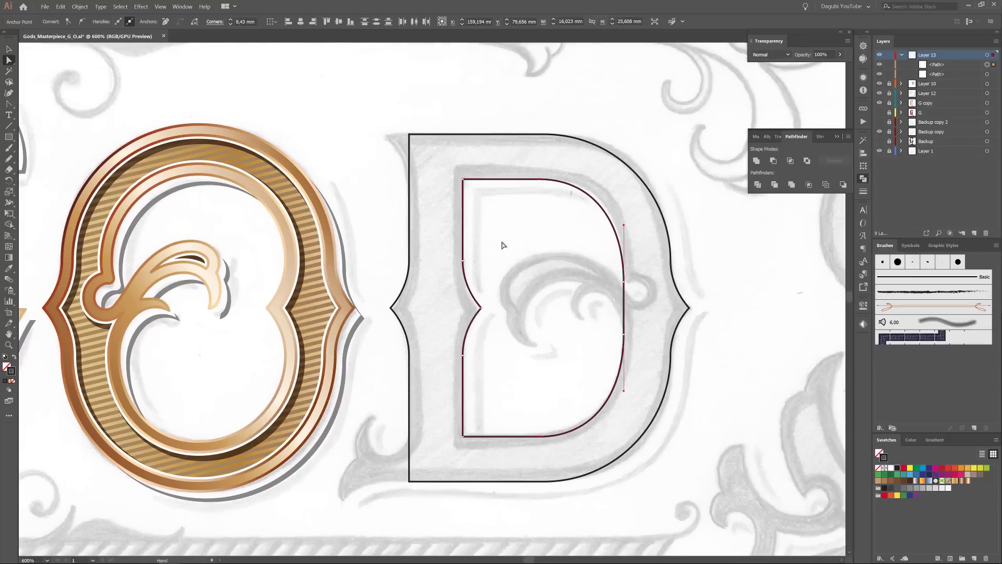
pyautogui.scroll(5, 436, 165)
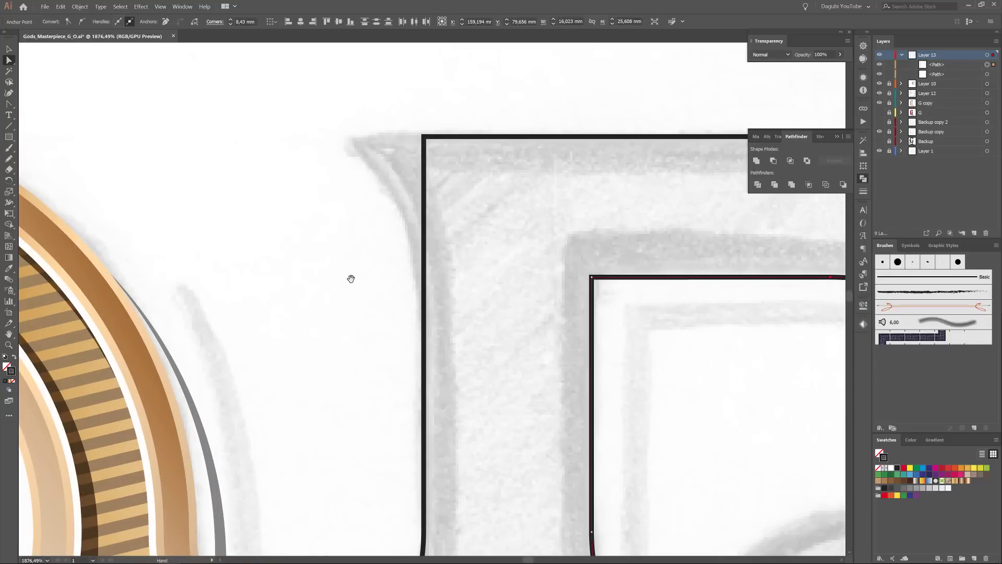
pyautogui.moveTo(349, 277); pyautogui.dragTo(391, 249)
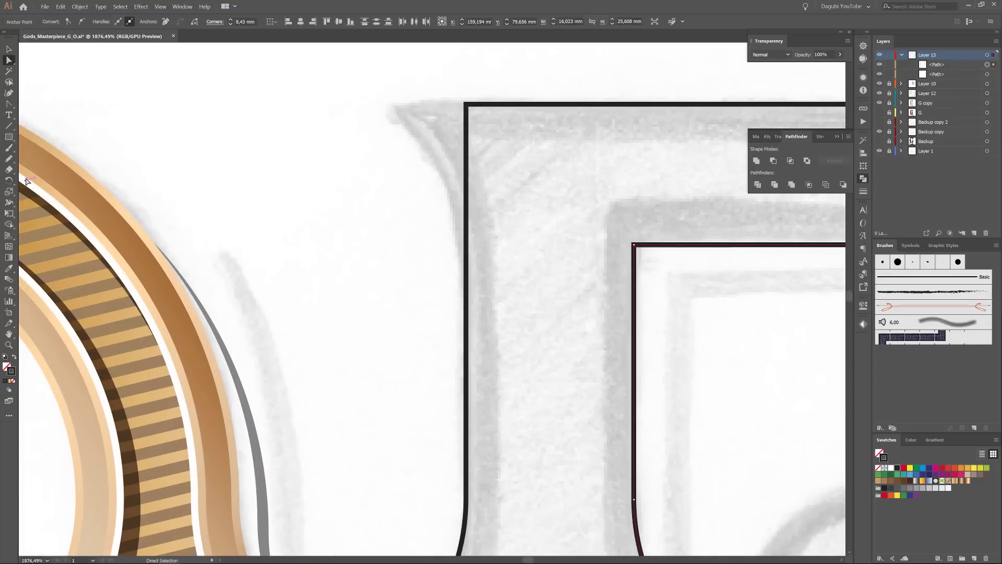
pyautogui.click(8, 104)
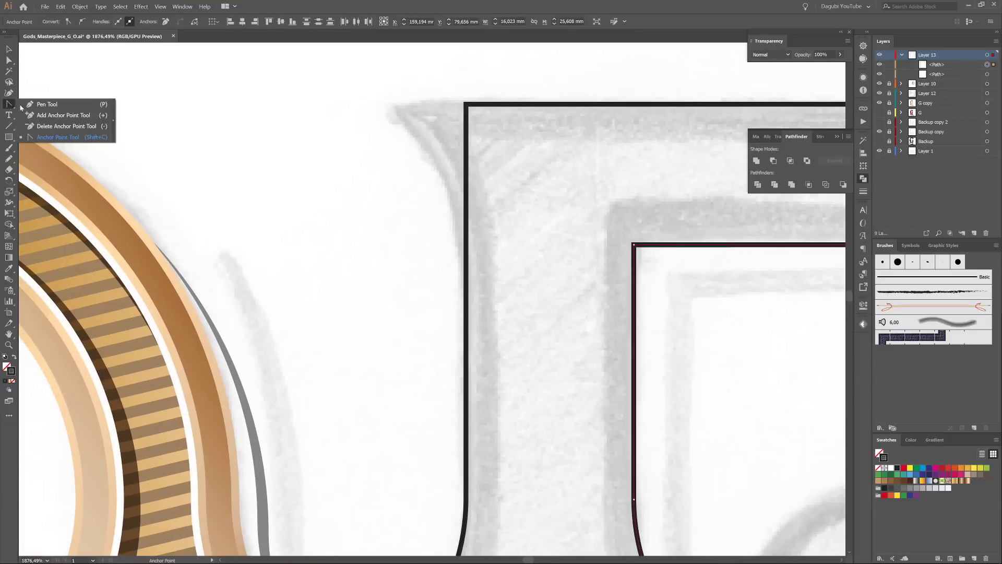
pyautogui.click(62, 115)
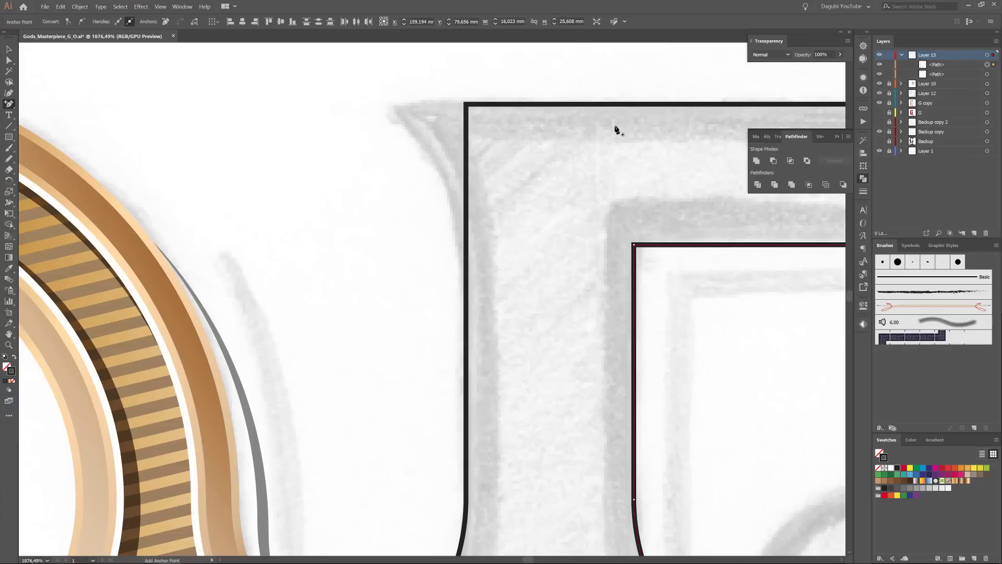
pyautogui.click(986, 55)
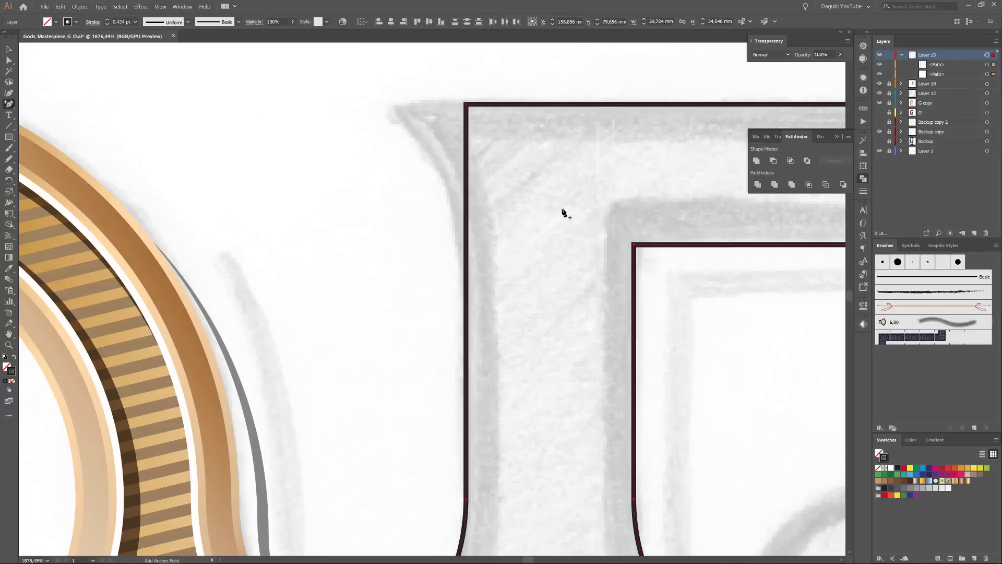
pyautogui.click(466, 279)
# Select the outer outline's upper-left corner point and nudge it left to about X 143.02 mm to form the serif tip.
pyautogui.click(8, 60)
pyautogui.moveTo(416, 84); pyautogui.dragTo(491, 121)
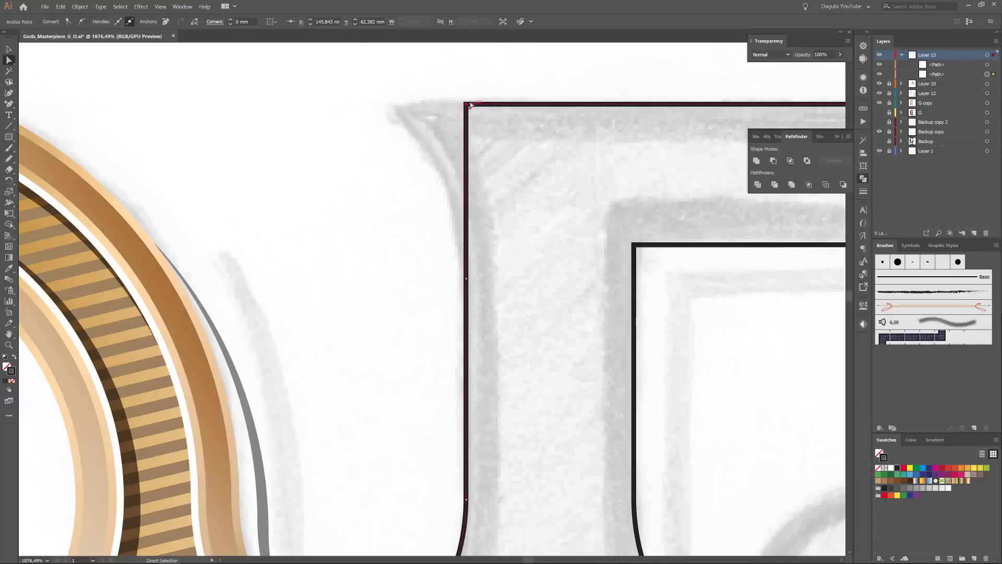
pyautogui.press('Left')
pyautogui.press('Left')
pyautogui.press('Left')
pyautogui.press('Left')
pyautogui.press('Left')
pyautogui.press('Left')
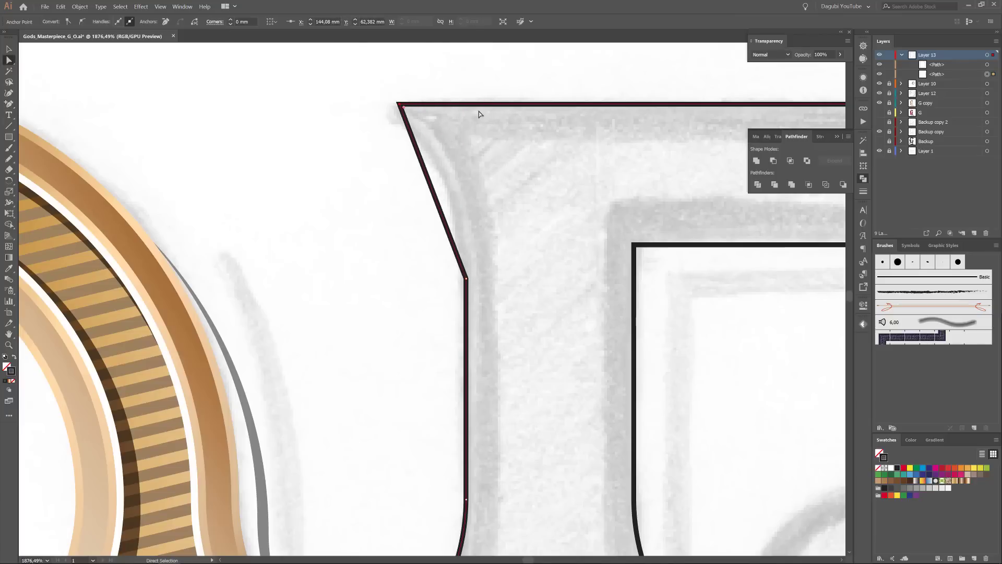
pyautogui.press('Left')
pyautogui.press('Left')
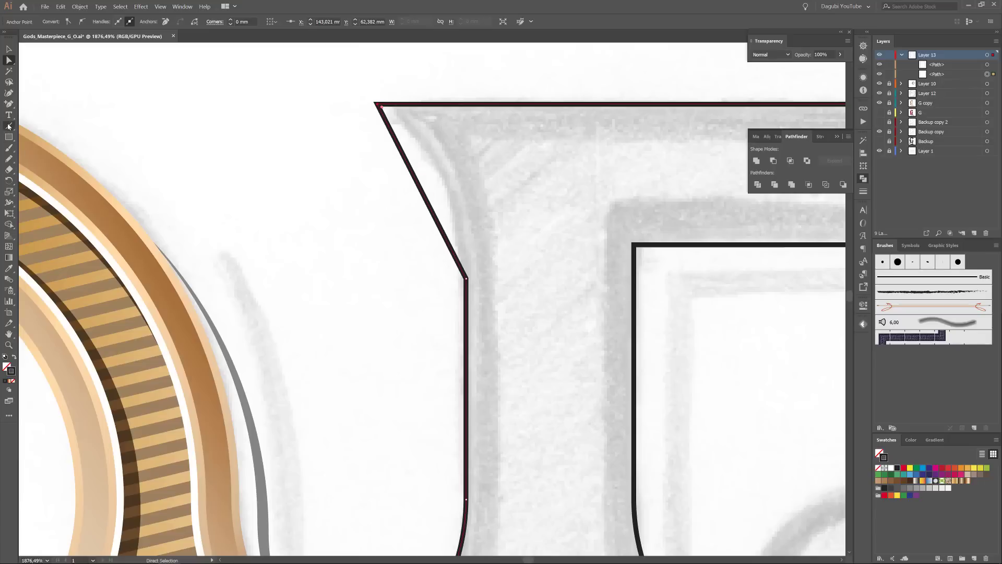
# Bend the slanted upper-left serif edge into an inward curve along the sketch and slightly shorten its lower handle.
pyautogui.moveTo(8, 103); pyautogui.dragTo(63, 115)
pyautogui.click(74, 139)
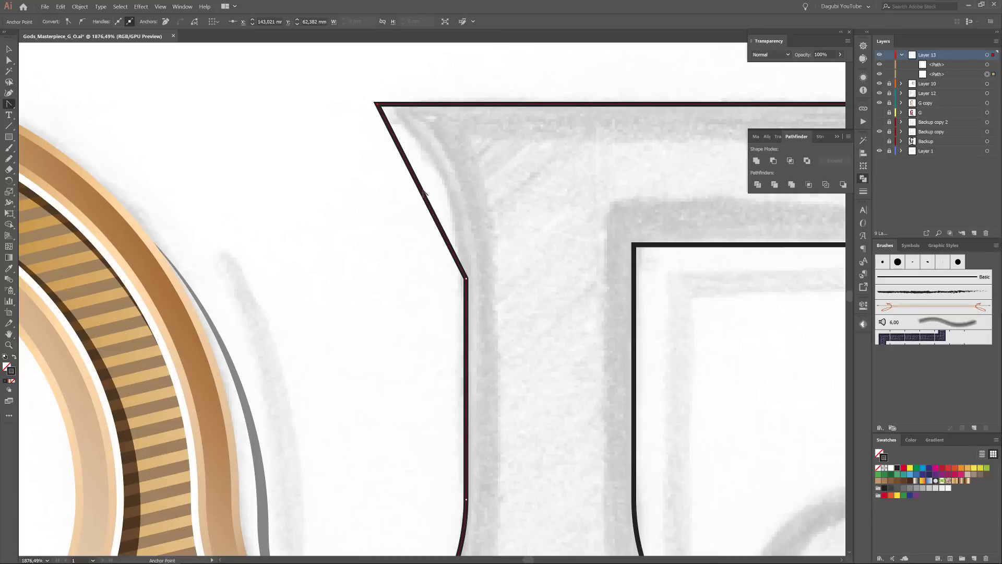
pyautogui.moveTo(425, 199); pyautogui.dragTo(448, 185)
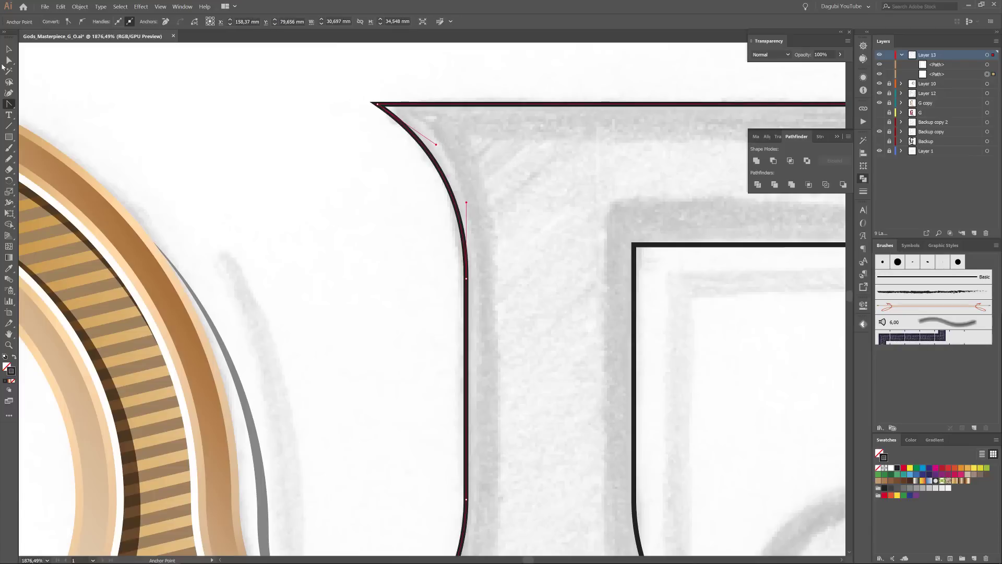
pyautogui.click(9, 60)
pyautogui.moveTo(467, 204)
pyautogui.mouseDown()
pyautogui.moveTo(502, 216)
pyautogui.moveTo(516, 190)
pyautogui.moveTo(428, 211)
pyautogui.moveTo(477, 226)
pyautogui.moveTo(490, 204)
pyautogui.moveTo(479, 198)
pyautogui.moveTo(475, 222)
pyautogui.moveTo(470, 192)
pyautogui.moveTo(471, 210)
pyautogui.mouseUp()
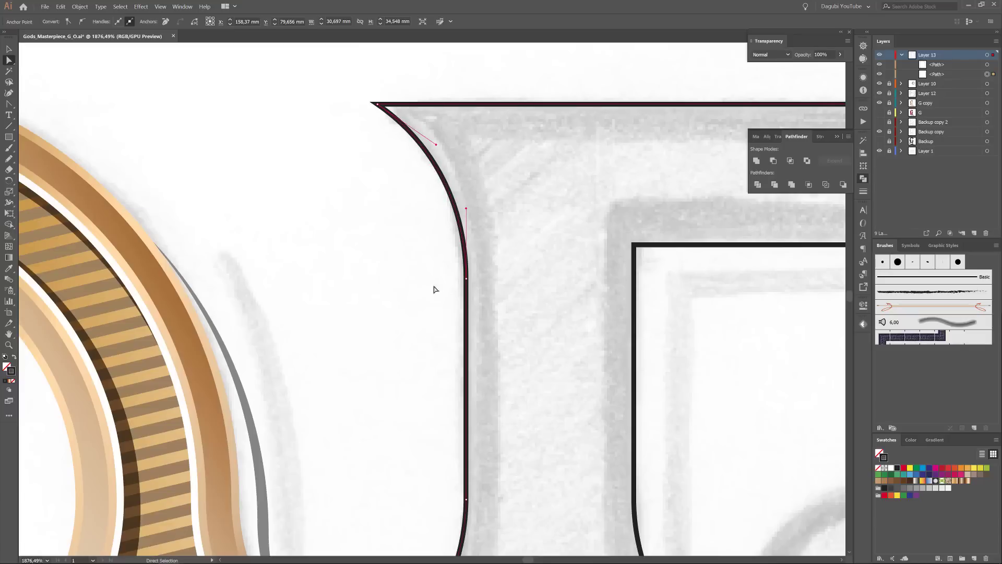
# Lower the serif curve's bottom anchor to about Y 68.63 mm and readjust both curve handles to match the sketch.
pyautogui.moveTo(479, 306); pyautogui.dragTo(481, 304)
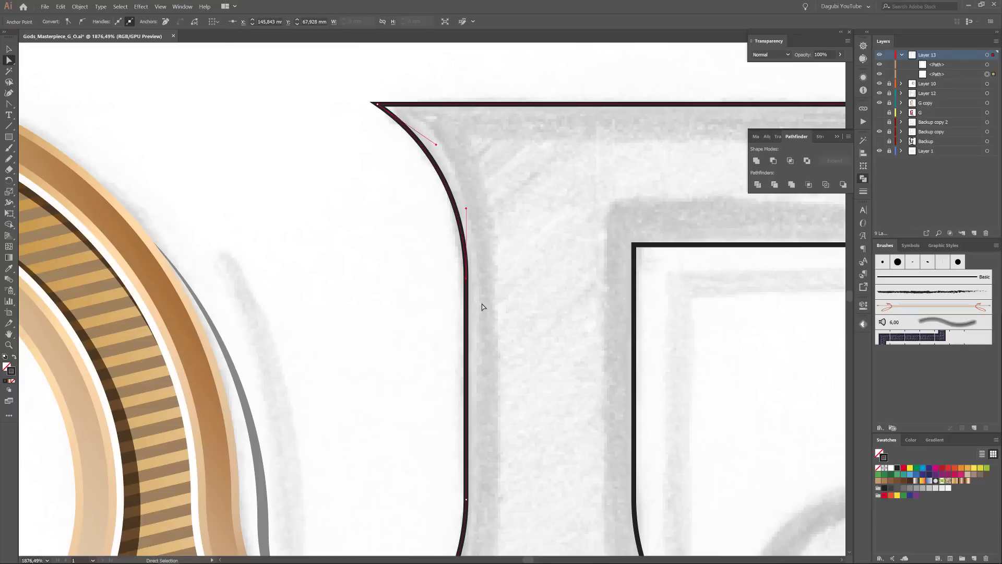
pyautogui.press('Down')
pyautogui.press('Down')
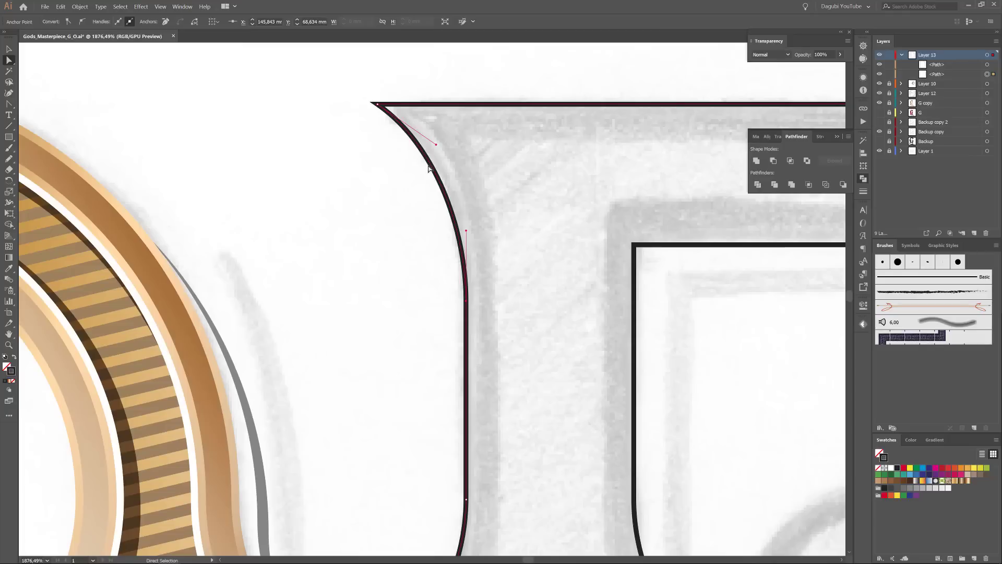
pyautogui.moveTo(434, 148); pyautogui.dragTo(434, 147)
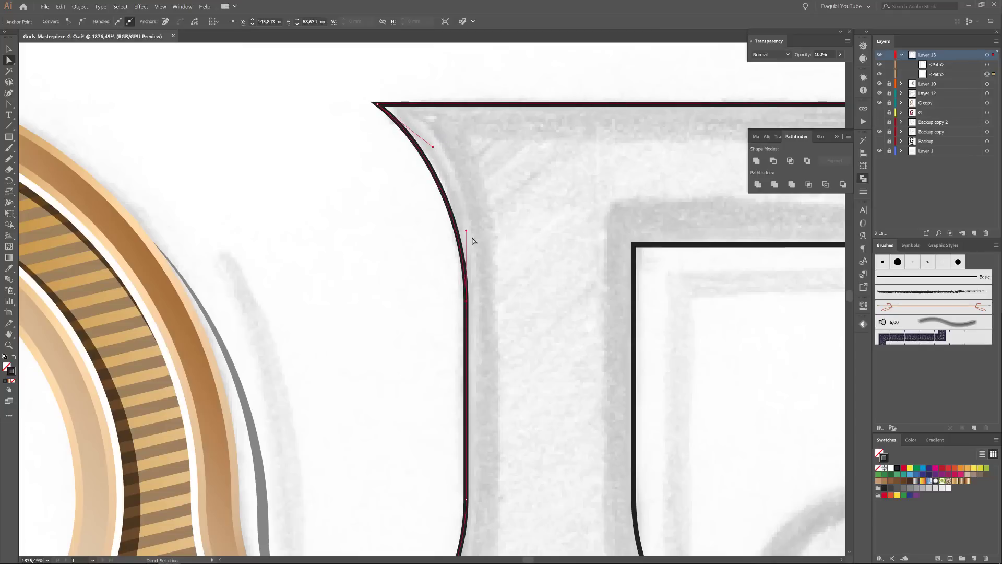
pyautogui.moveTo(468, 232); pyautogui.dragTo(468, 223)
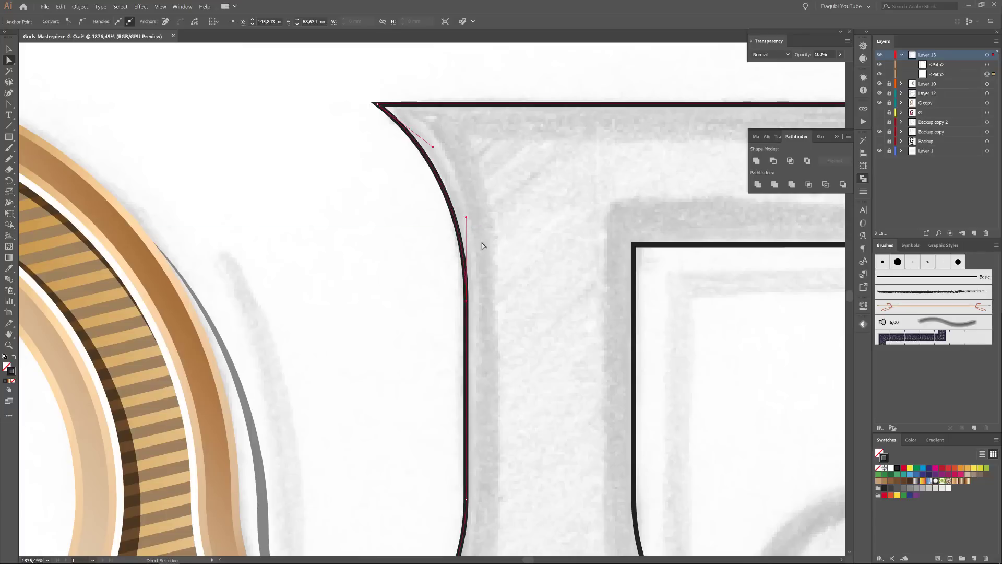
# Move the upper-left serif's tip slightly inward to about X 143.18 mm.
pyautogui.hotkey('ctrl', '-')
pyautogui.hotkey('ctrl', '-')
pyautogui.hotkey('ctrl', '-')
pyautogui.hotkey('ctrl', '-')
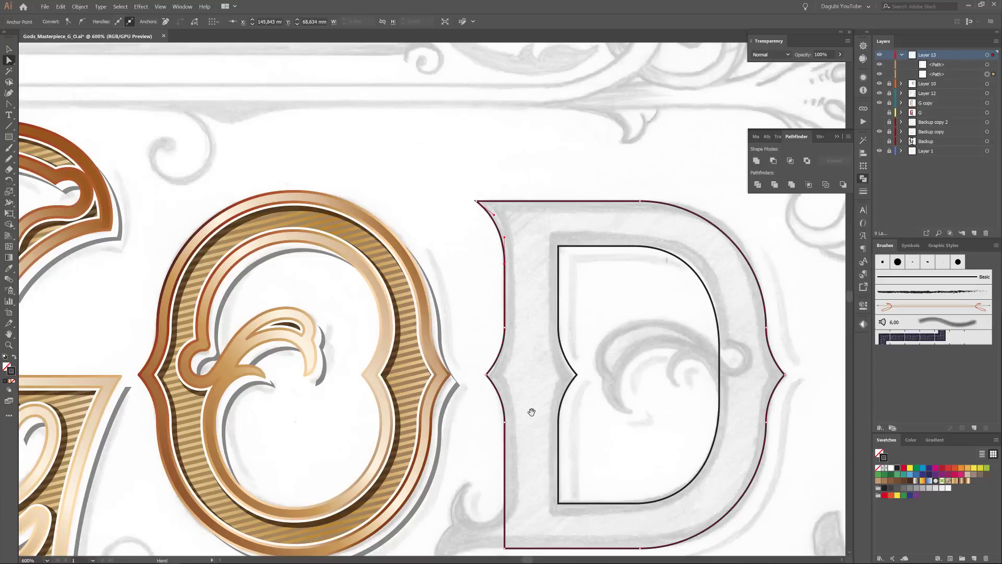
pyautogui.scroll(3, 481, 205)
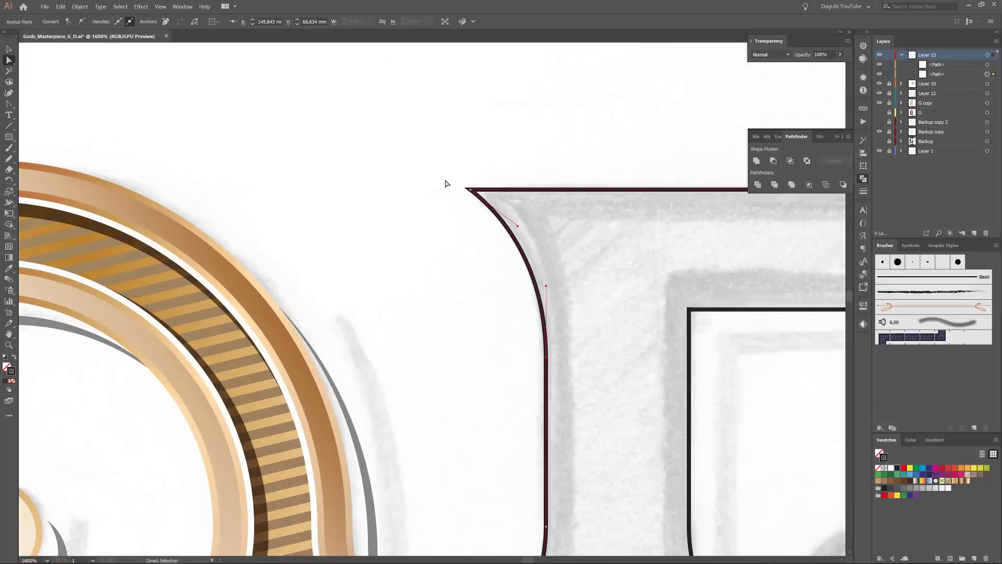
pyautogui.click(471, 191)
pyautogui.moveTo(470, 192); pyautogui.dragTo(479, 192)
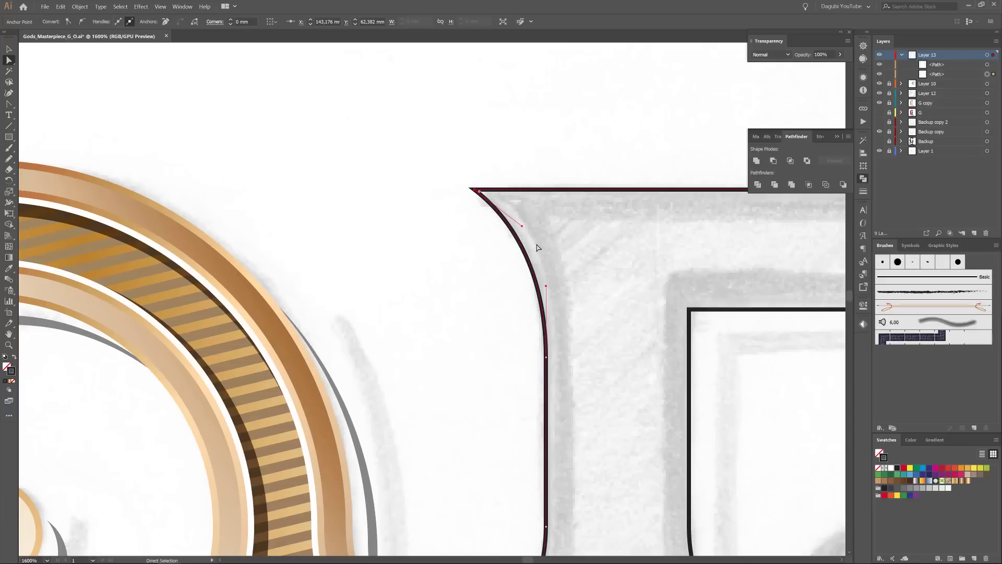
# Add two anchors on the left edge above the lower-left corner, then pull the lower one out to about X 143.30, Y 96.93 mm.
pyautogui.scroll(-2, 574, 275)
pyautogui.moveTo(600, 420); pyautogui.dragTo(538, 308)
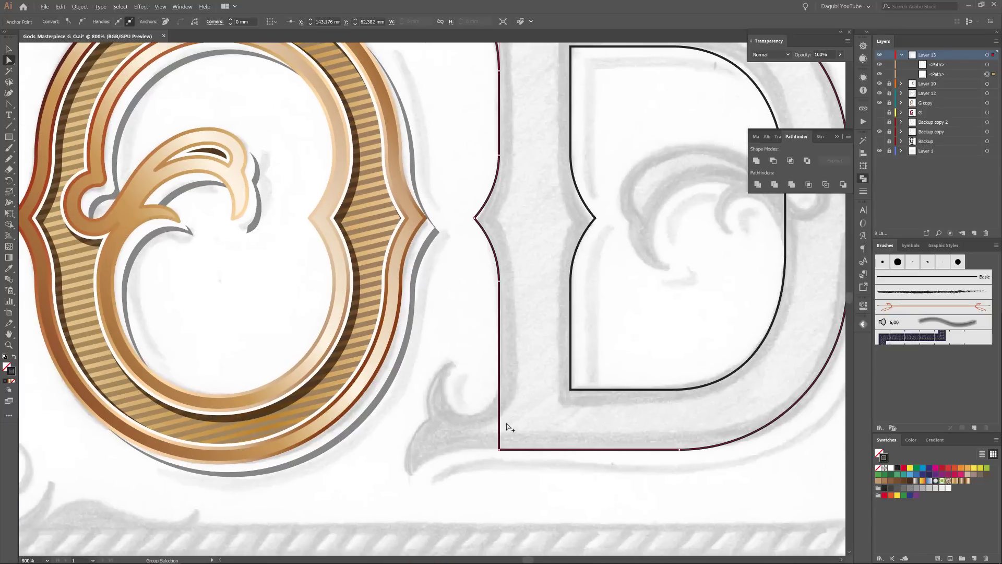
pyautogui.scroll(2, 507, 424)
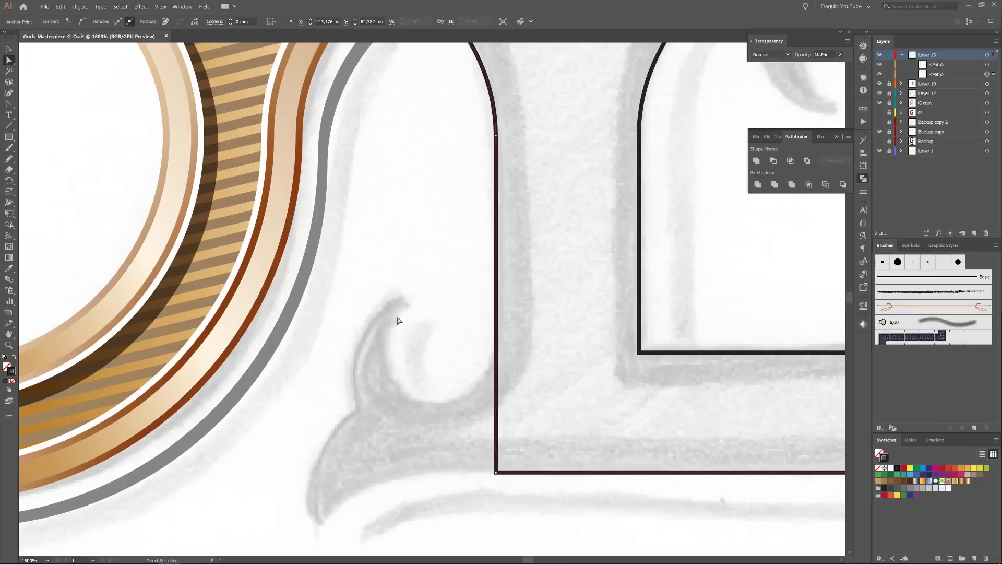
pyautogui.moveTo(9, 104); pyautogui.dragTo(51, 118)
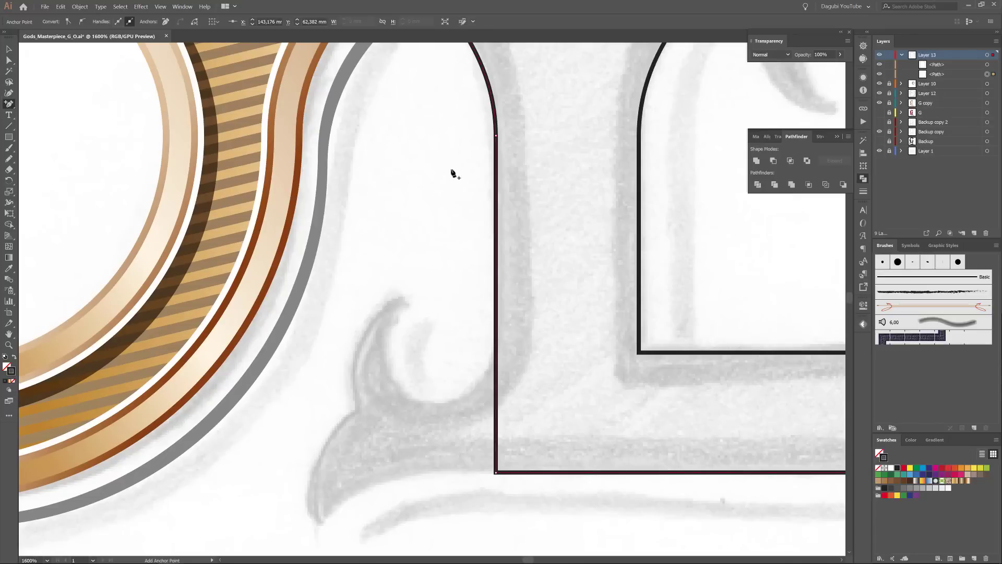
pyautogui.click(496, 352)
pyautogui.click(496, 437)
pyautogui.click(8, 60)
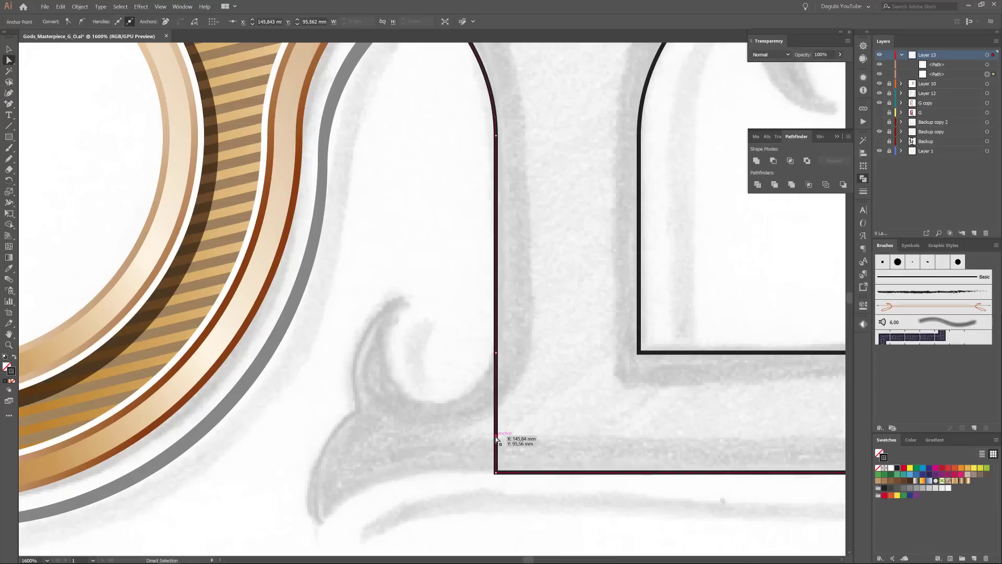
pyautogui.moveTo(495, 437); pyautogui.dragTo(427, 471)
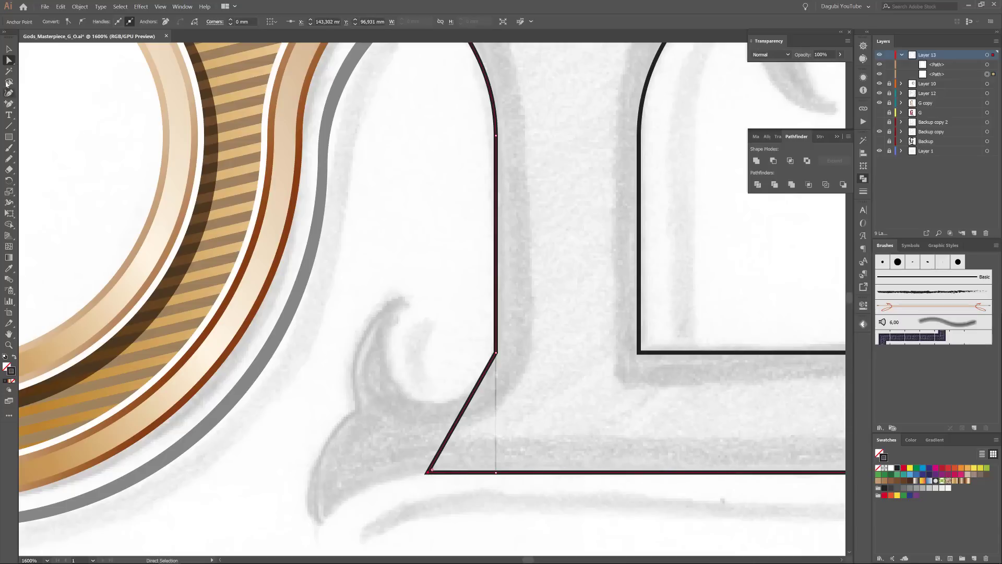
# Add two anchors on the slanted lower-left edge and move them onto the sketched serif's upper and lower tips.
pyautogui.click(9, 103)
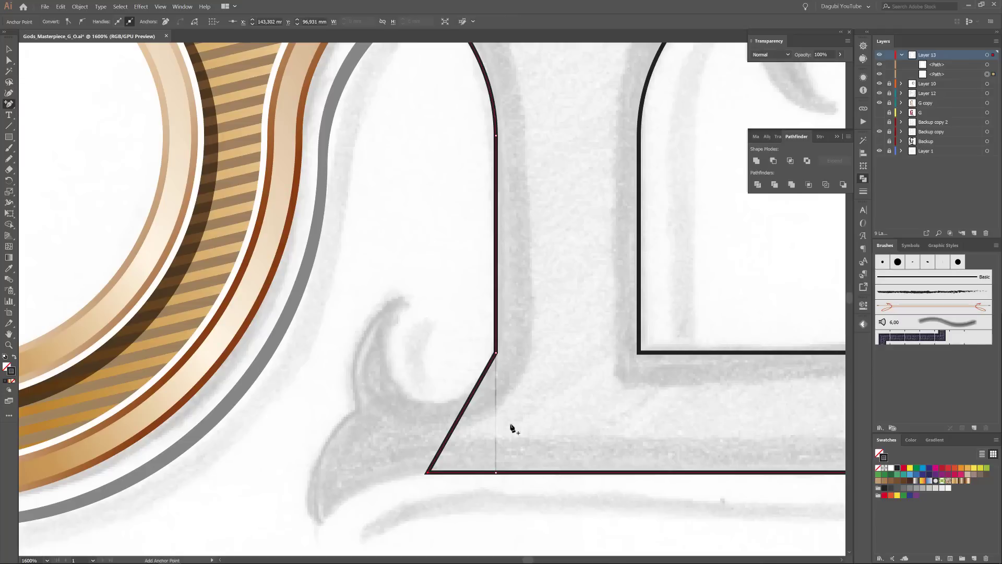
pyautogui.click(483, 380)
pyautogui.click(444, 445)
pyautogui.click(9, 60)
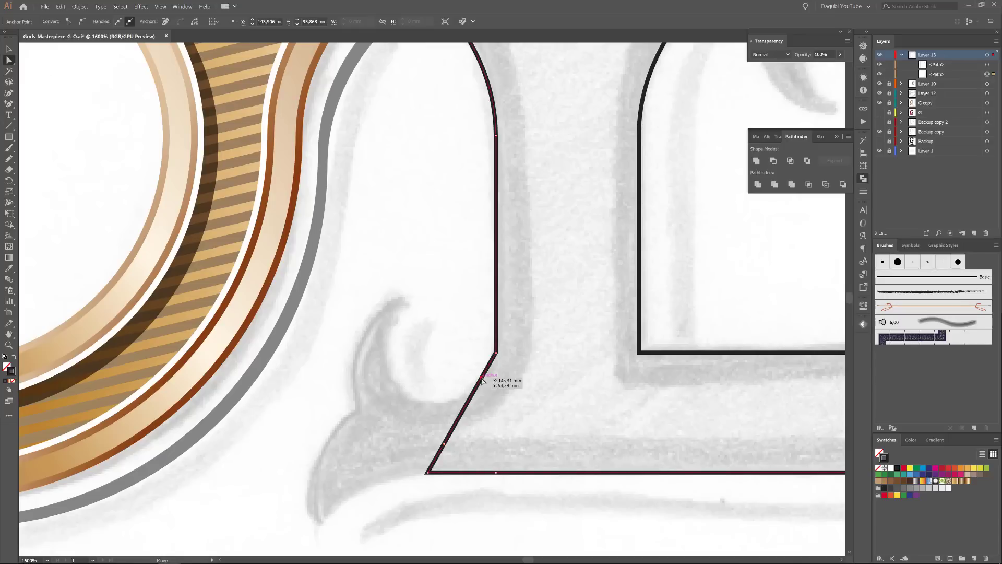
pyautogui.moveTo(482, 379); pyautogui.dragTo(403, 299)
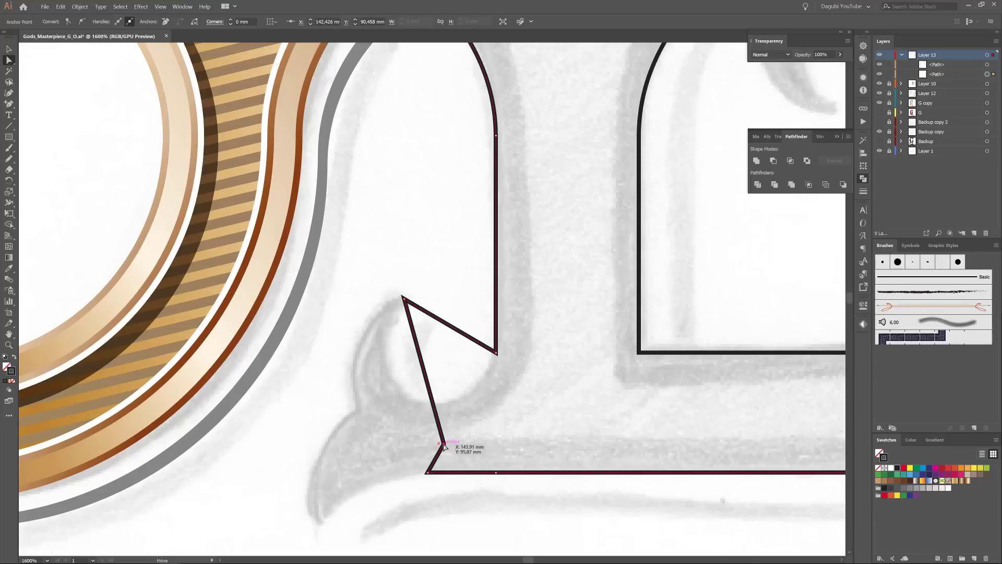
pyautogui.moveTo(444, 445); pyautogui.dragTo(316, 527)
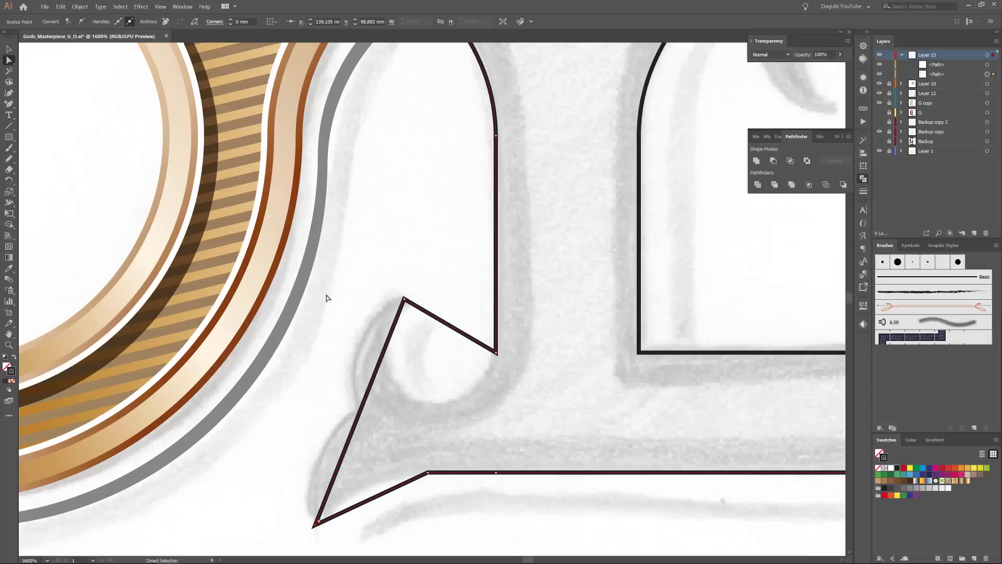
# Add an anchor at the notch between the two serif tips and bend both adjoining outer edges outward along the sketch.
pyautogui.press('+')
pyautogui.click(360, 412)
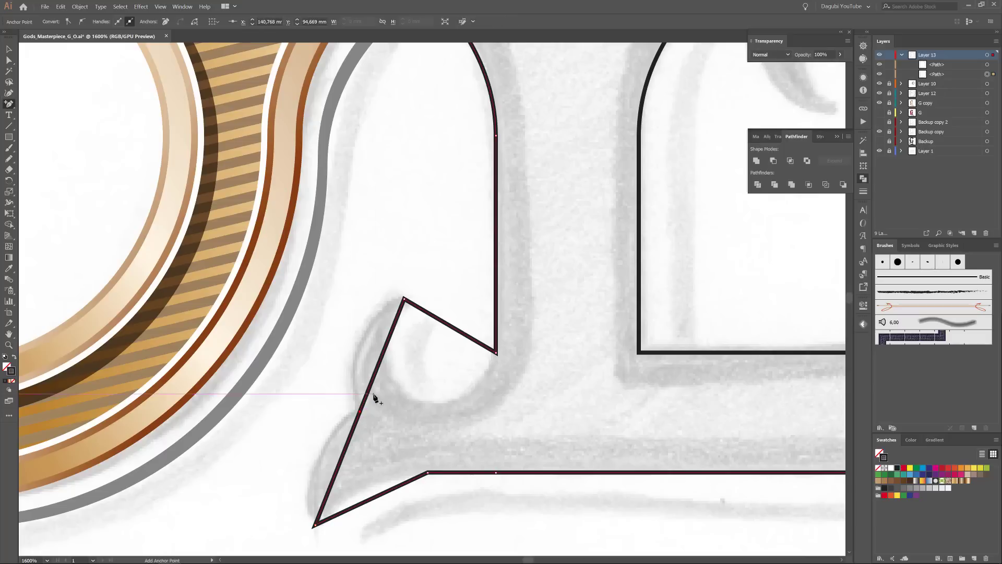
pyautogui.click(8, 104)
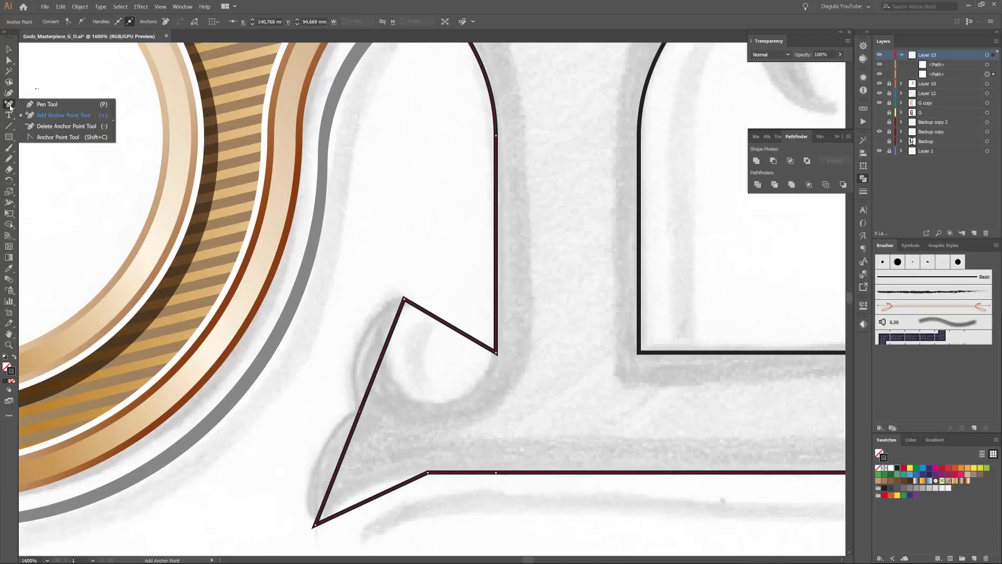
pyautogui.click(52, 138)
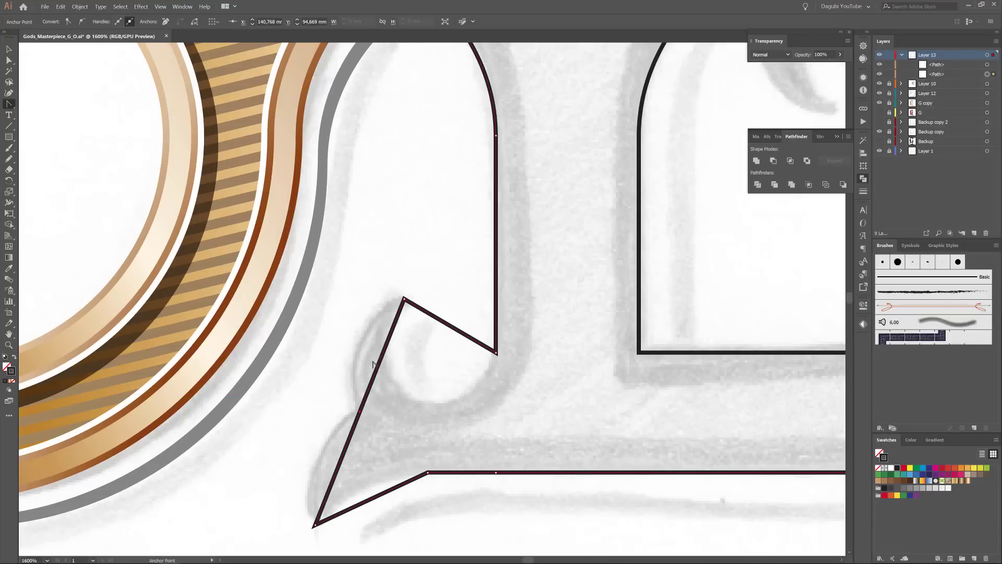
pyautogui.moveTo(381, 358); pyautogui.dragTo(361, 356)
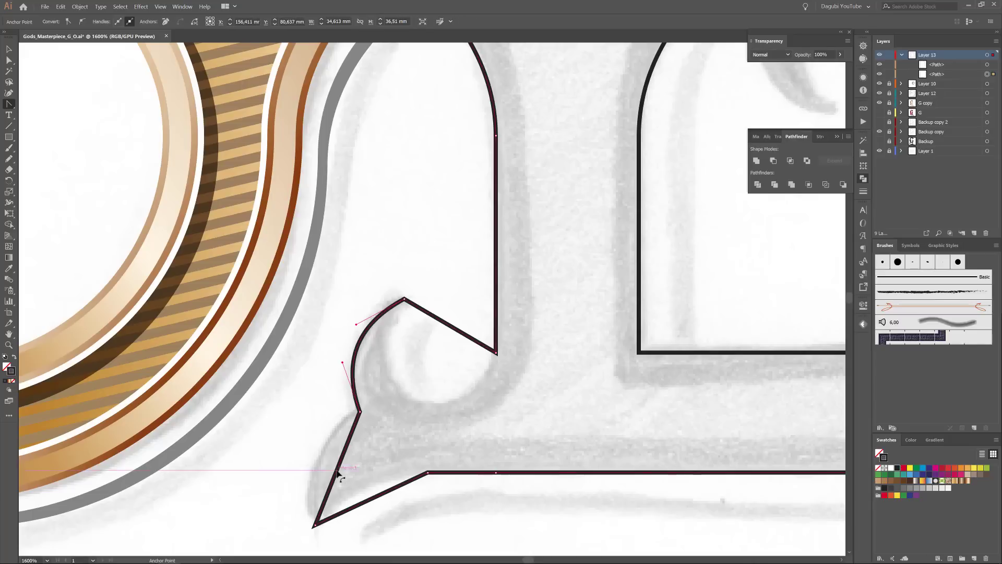
pyautogui.moveTo(341, 463); pyautogui.dragTo(309, 477)
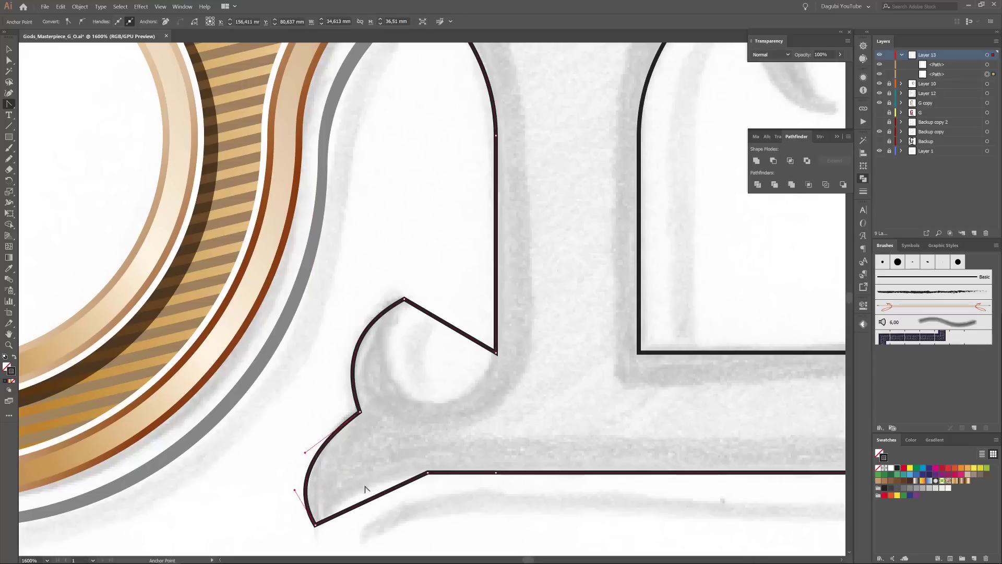
# Curve the underside of the lower-left serif into the baseline and lengthen its horizontal handle to smooth the transition.
pyautogui.moveTo(379, 496); pyautogui.dragTo(370, 487)
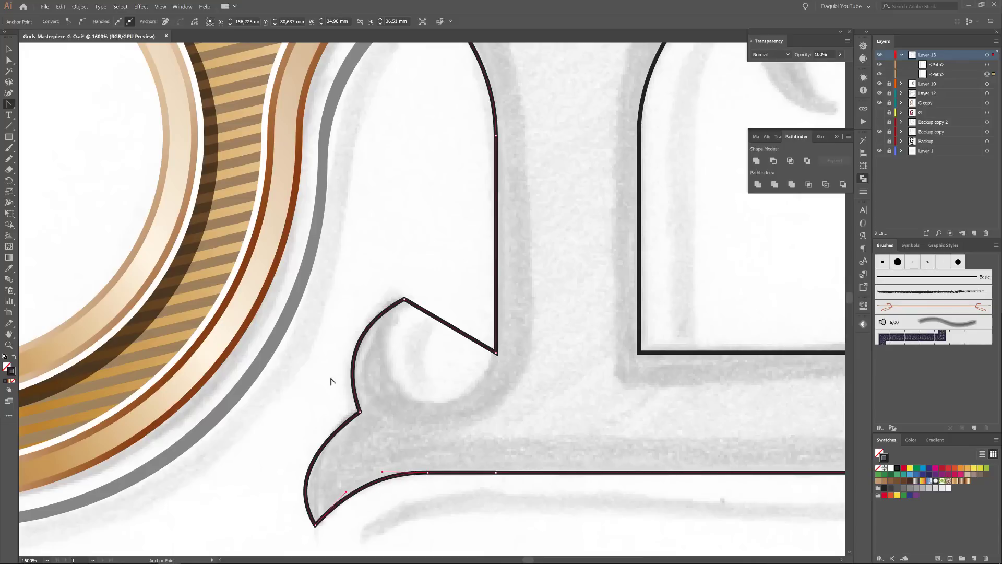
pyautogui.click(9, 59)
pyautogui.click(380, 477)
pyautogui.moveTo(382, 474)
pyautogui.mouseDown()
pyautogui.moveTo(369, 474)
pyautogui.moveTo(377, 466)
pyautogui.moveTo(381, 476)
pyautogui.moveTo(369, 473)
pyautogui.mouseUp()
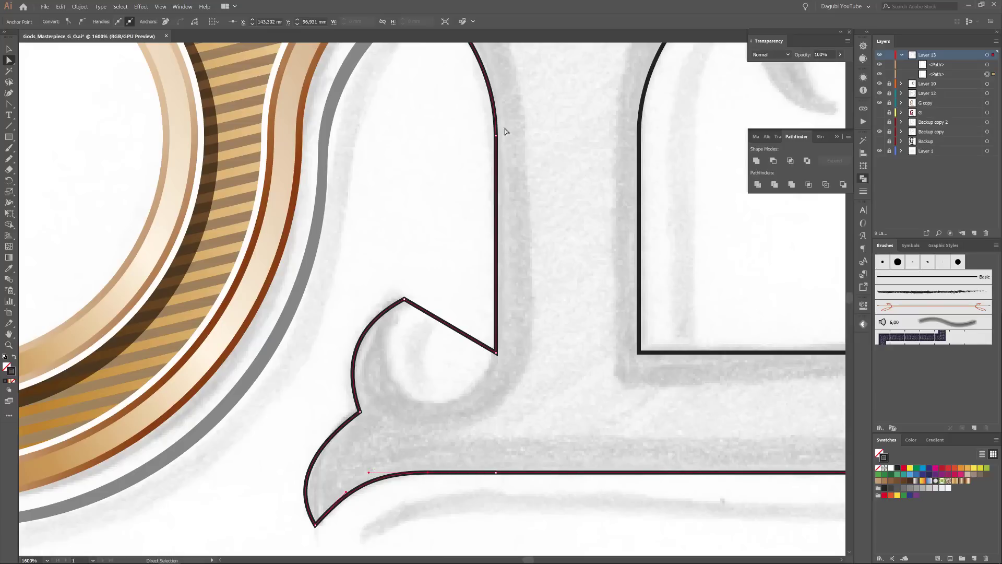
# Set the stroke weight of the letter's outer outline to 0.25 pt.
pyautogui.click(863, 192)
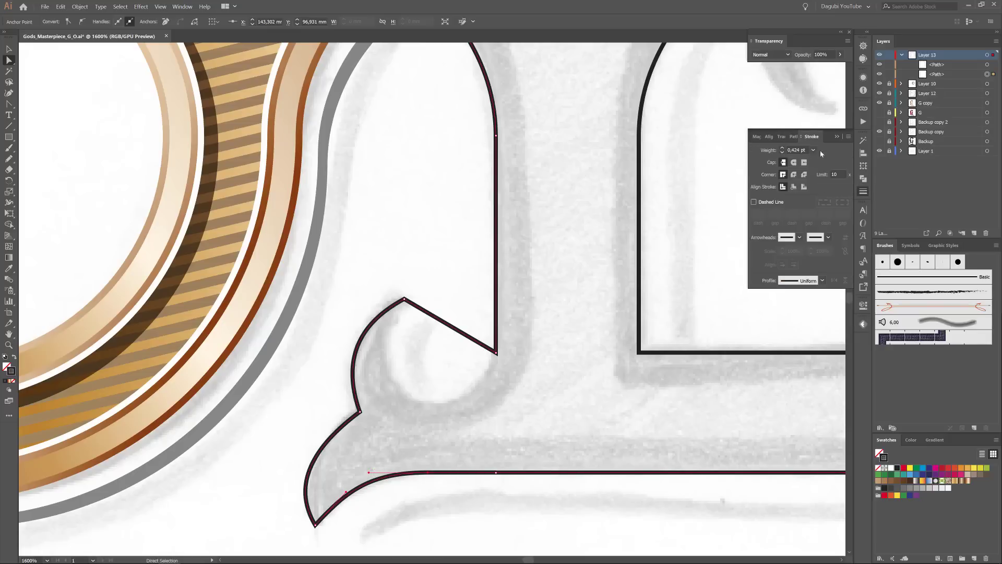
pyautogui.click(782, 153)
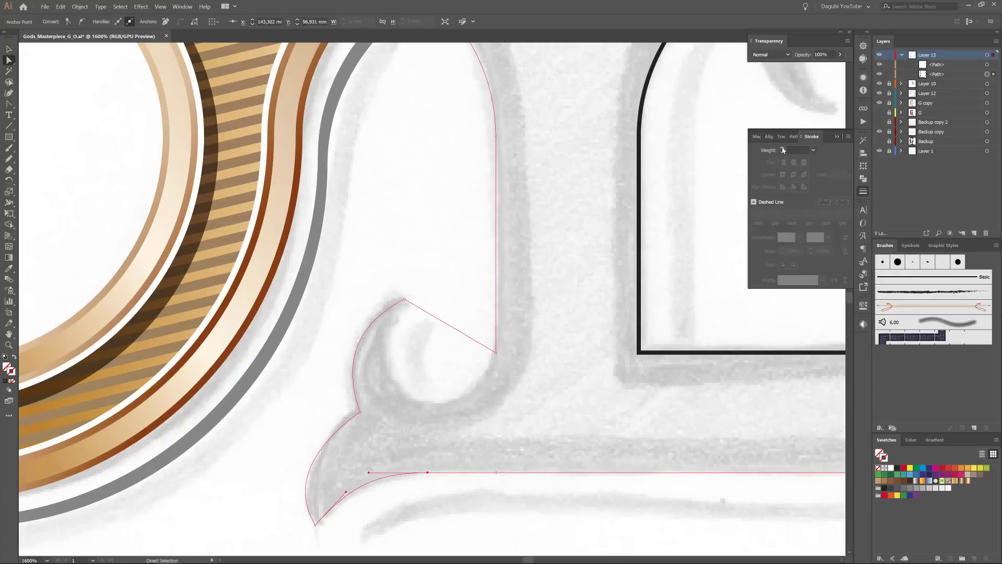
pyautogui.click(783, 150)
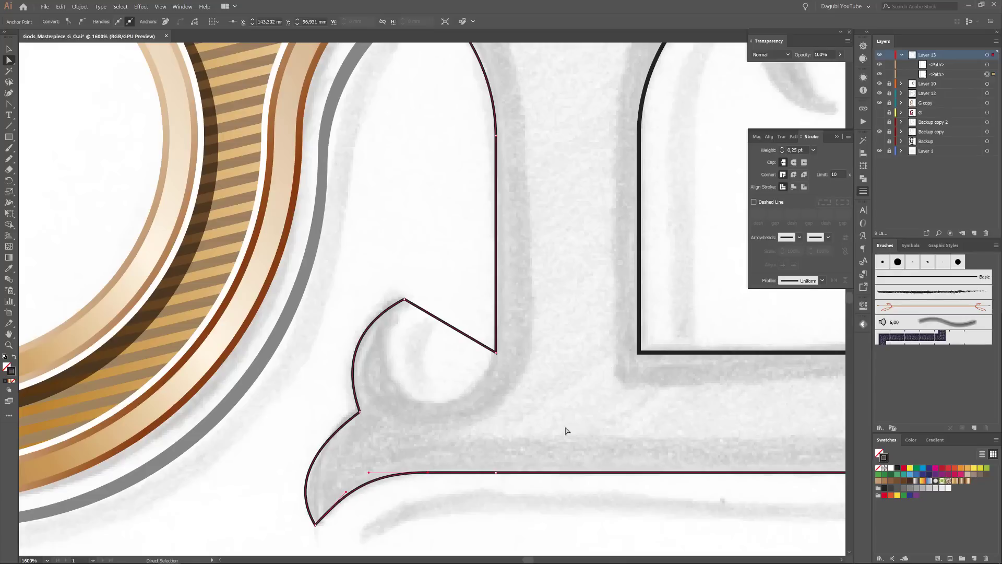
# Adjust the curve handles on the lower-left serif's underside and both outer edges to follow the sketch more closely.
pyautogui.moveTo(346, 494); pyautogui.dragTo(336, 493)
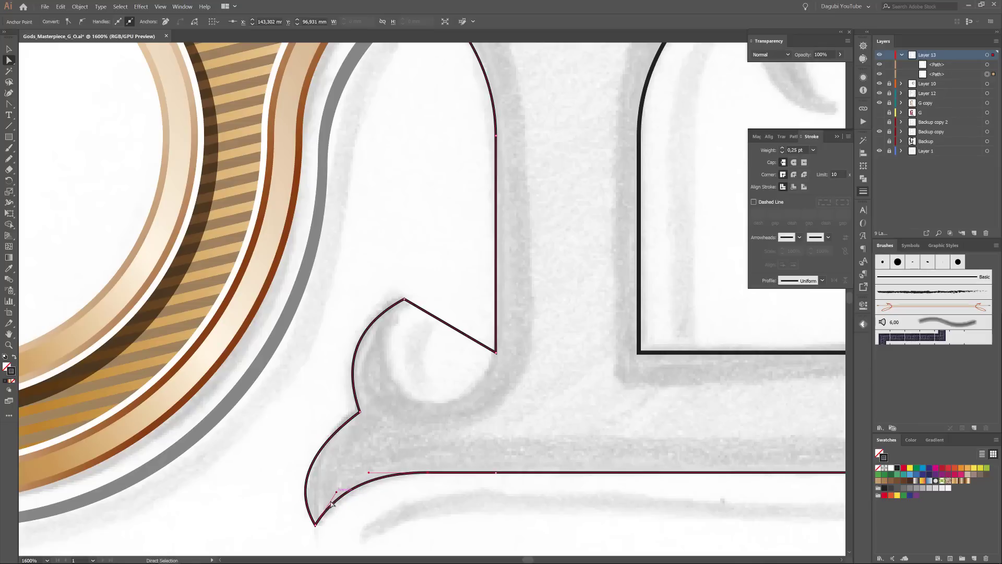
pyautogui.click(359, 411)
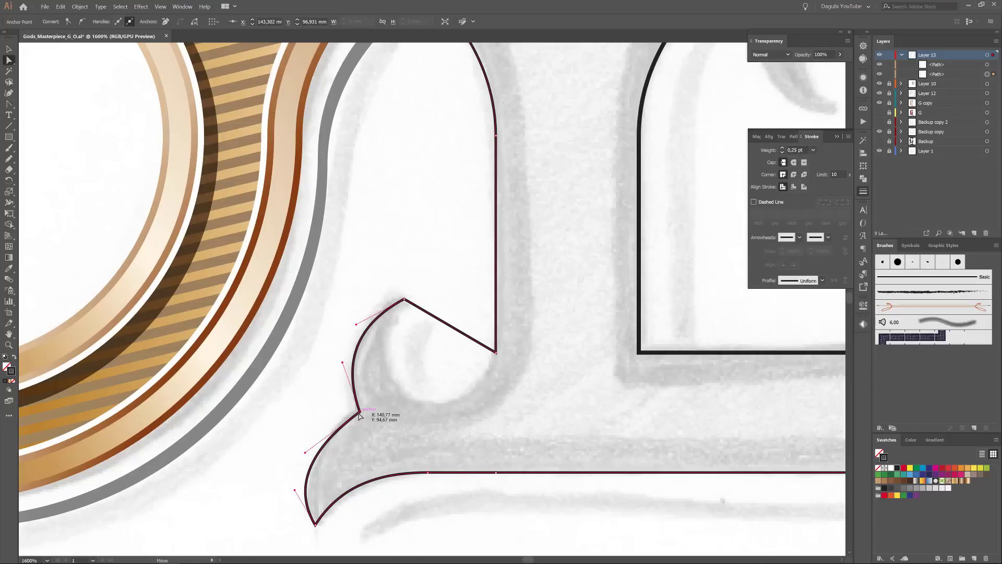
pyautogui.moveTo(306, 456); pyautogui.dragTo(305, 442)
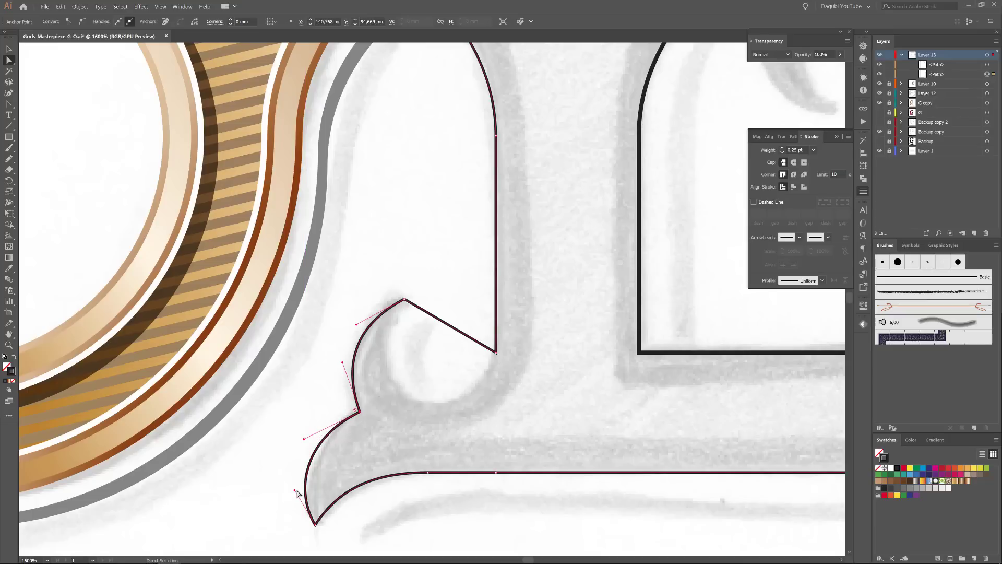
pyautogui.moveTo(294, 490); pyautogui.dragTo(296, 505)
pyautogui.moveTo(303, 440)
pyautogui.mouseDown()
pyautogui.moveTo(312, 432)
pyautogui.moveTo(297, 446)
pyautogui.mouseUp()
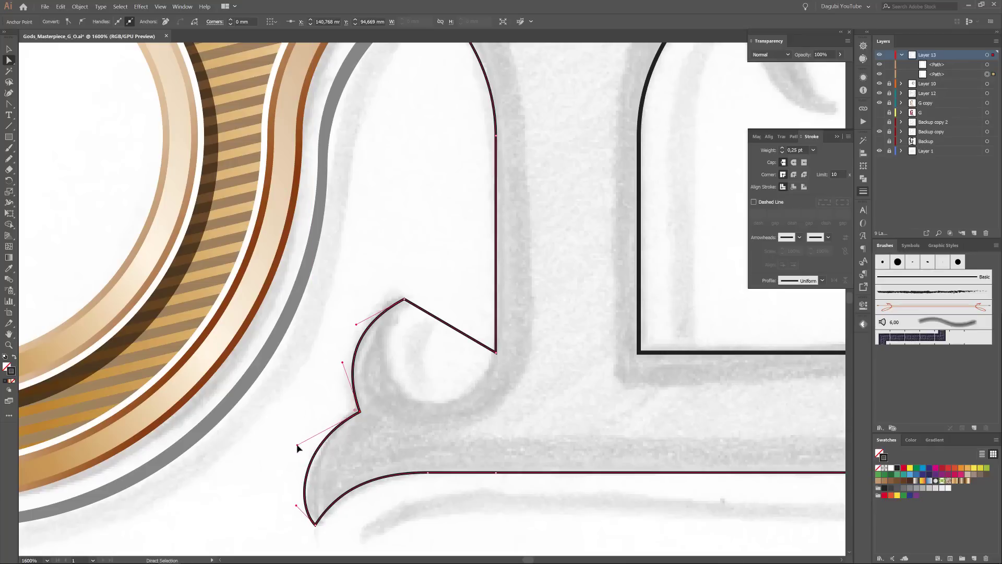
pyautogui.moveTo(356, 325)
pyautogui.mouseDown()
pyautogui.moveTo(355, 313)
pyautogui.moveTo(353, 321)
pyautogui.mouseUp()
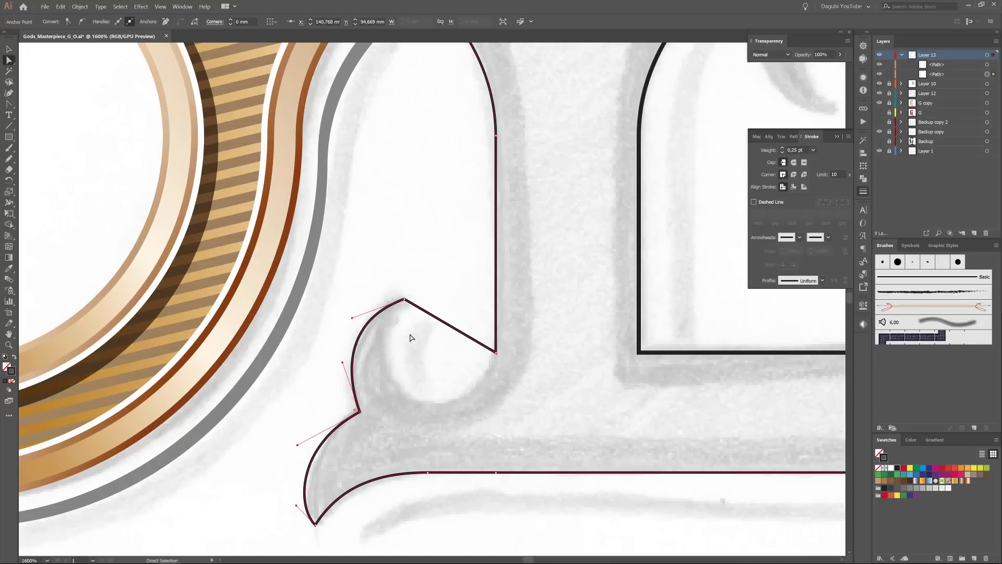
# Cut the outline at the serif's upper tip and the stem's lower end, and delete the straight segment between them.
pyautogui.click(403, 299)
pyautogui.keyDown('shift'); pyautogui.click(496, 352); pyautogui.keyUp('shift')
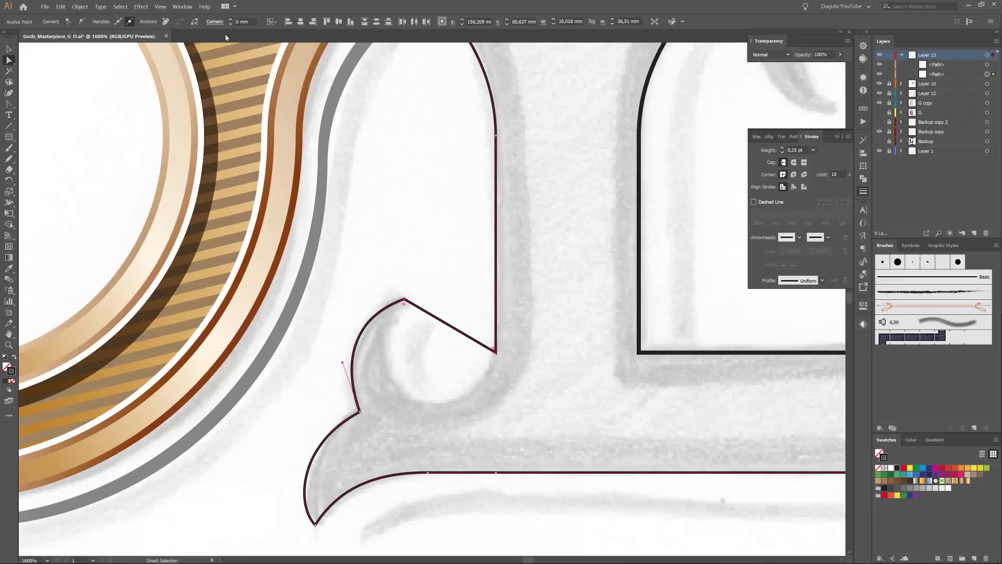
pyautogui.click(194, 21)
pyautogui.moveTo(456, 295); pyautogui.dragTo(431, 345)
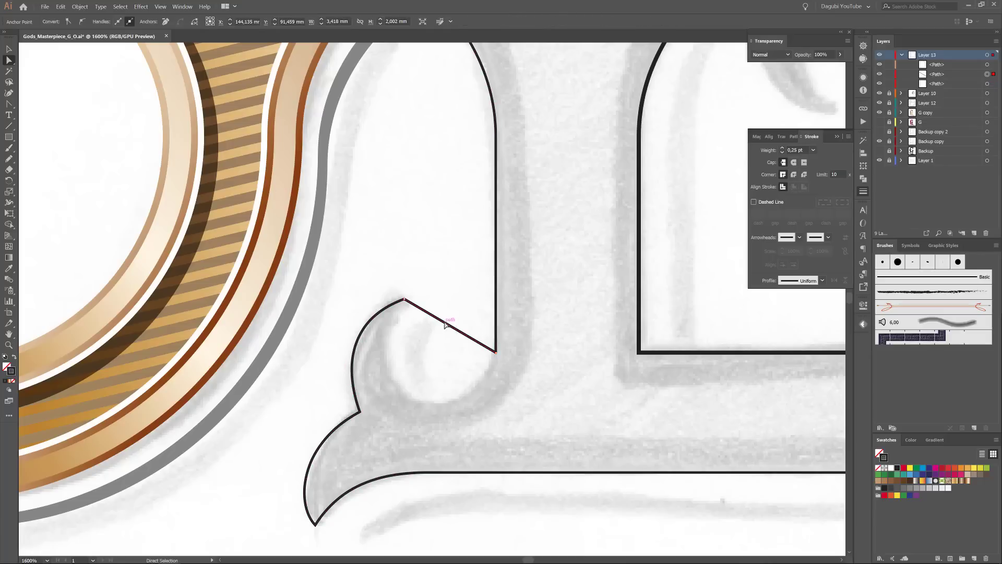
pyautogui.press('Delete')
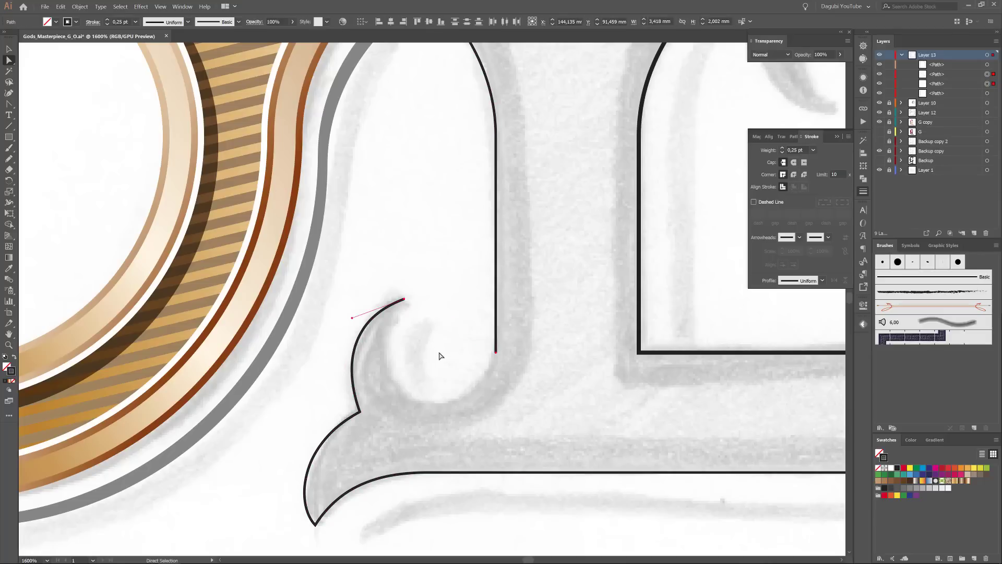
pyautogui.moveTo(450, 311); pyautogui.dragTo(510, 374)
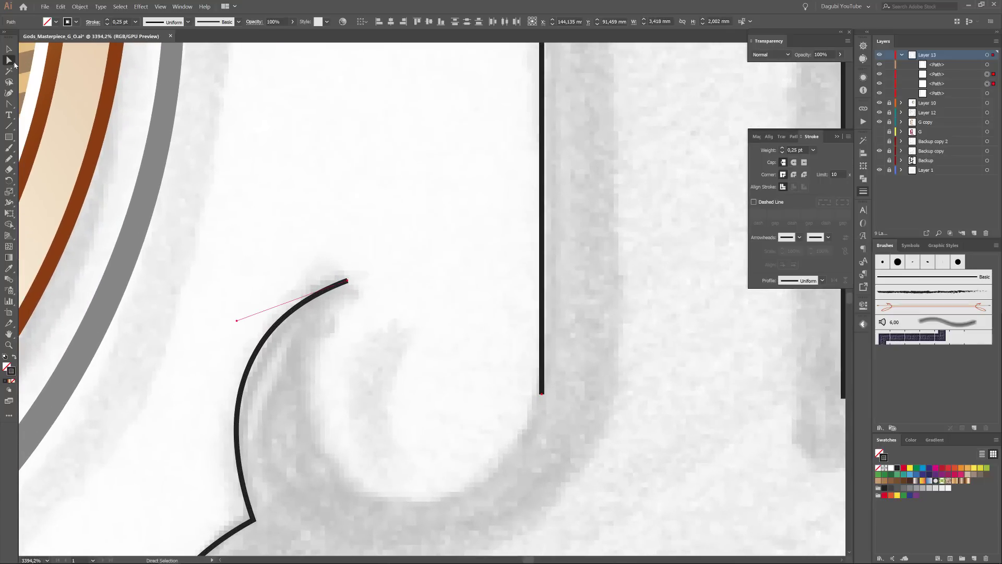
pyautogui.press('ctrl')
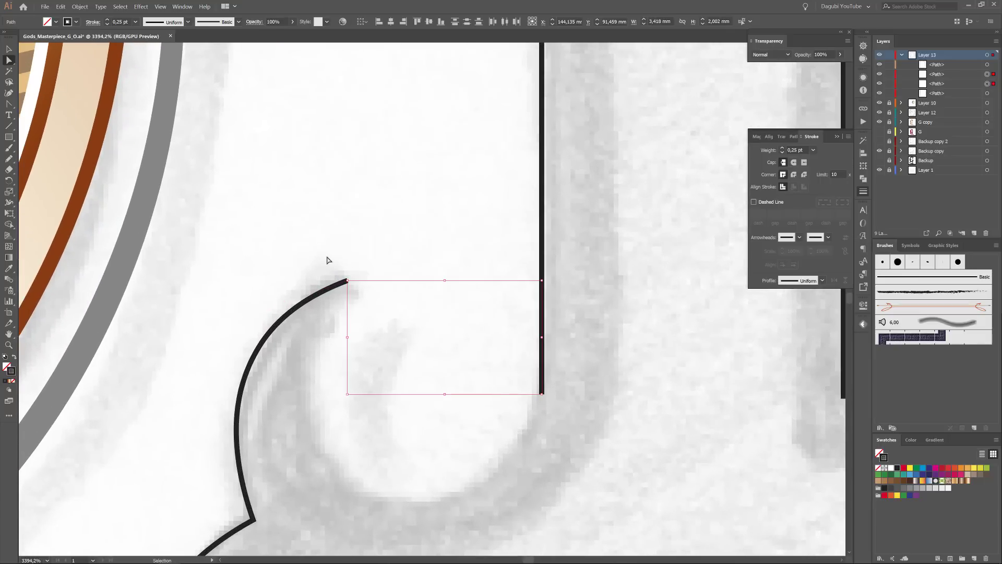
pyautogui.hotkey('ctrl', 'j')
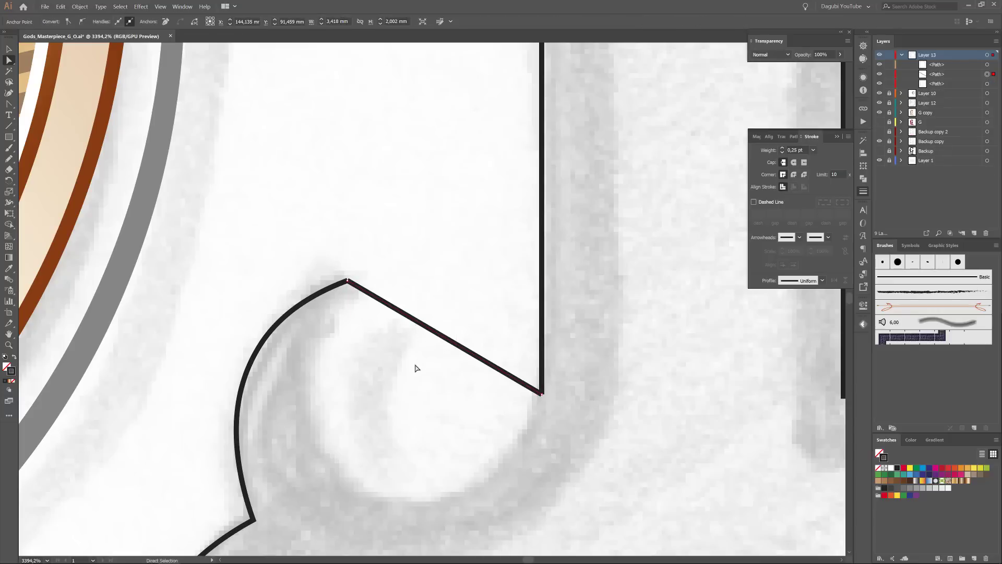
pyautogui.hotkey('ctrl', 'z')
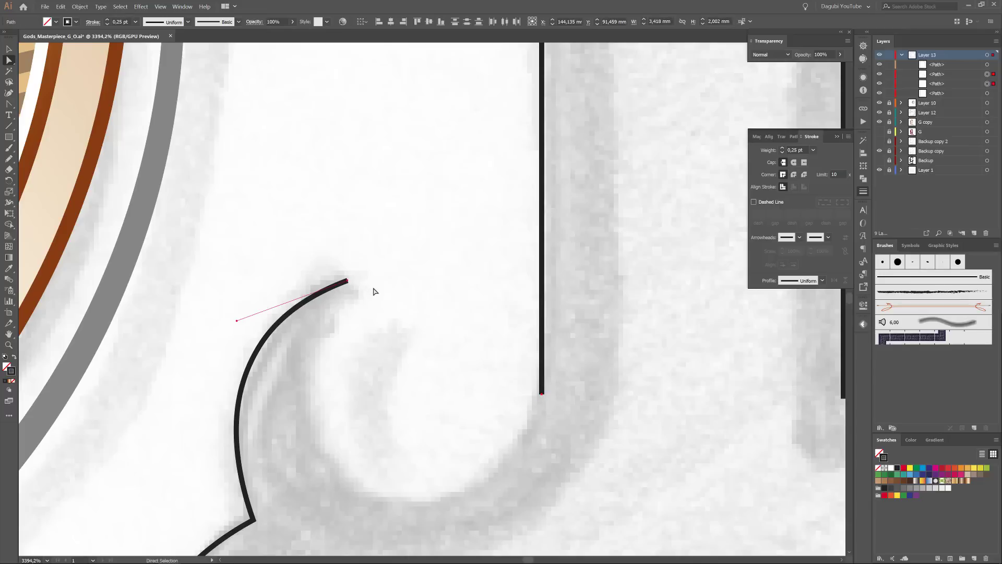
# Delete the leftover anchor points and draw a circle about 4.21 mm in diameter over the sketched curl beside the stem.
pyautogui.press('Delete')
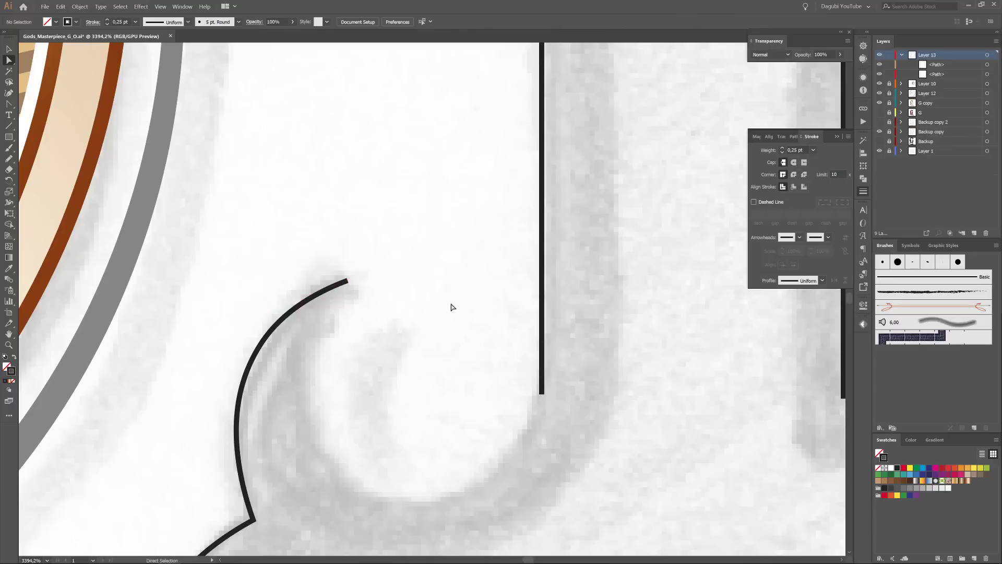
pyautogui.scroll(-1, 452, 307)
pyautogui.moveTo(447, 304); pyautogui.dragTo(397, 231)
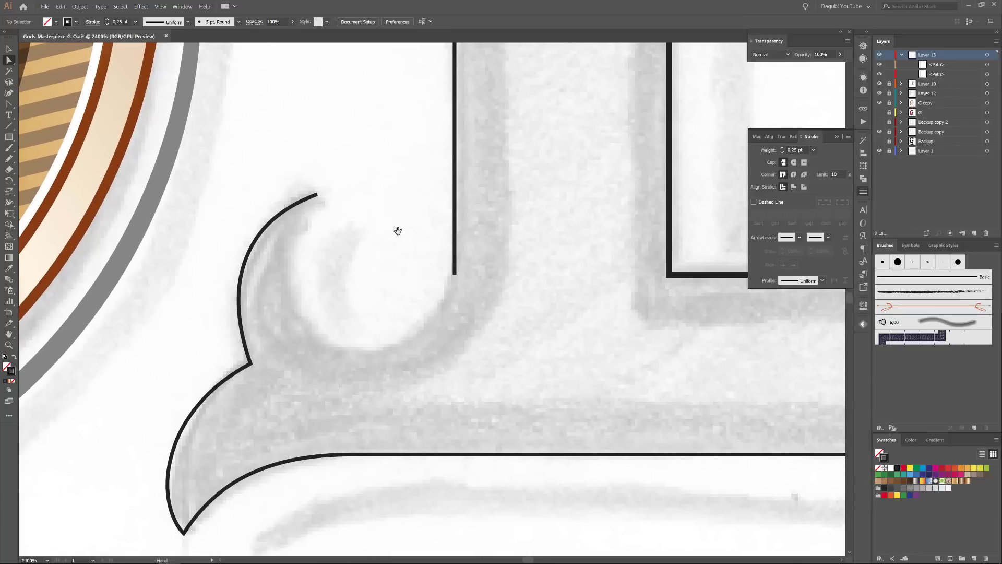
pyautogui.click(9, 137)
pyautogui.moveTo(9, 137); pyautogui.dragTo(36, 162)
pyautogui.moveTo(298, 161)
pyautogui.mouseDown()
pyautogui.moveTo(374, 271)
pyautogui.moveTo(425, 313)
pyautogui.moveTo(409, 346)
pyautogui.moveTo(419, 356)
pyautogui.mouseUp()
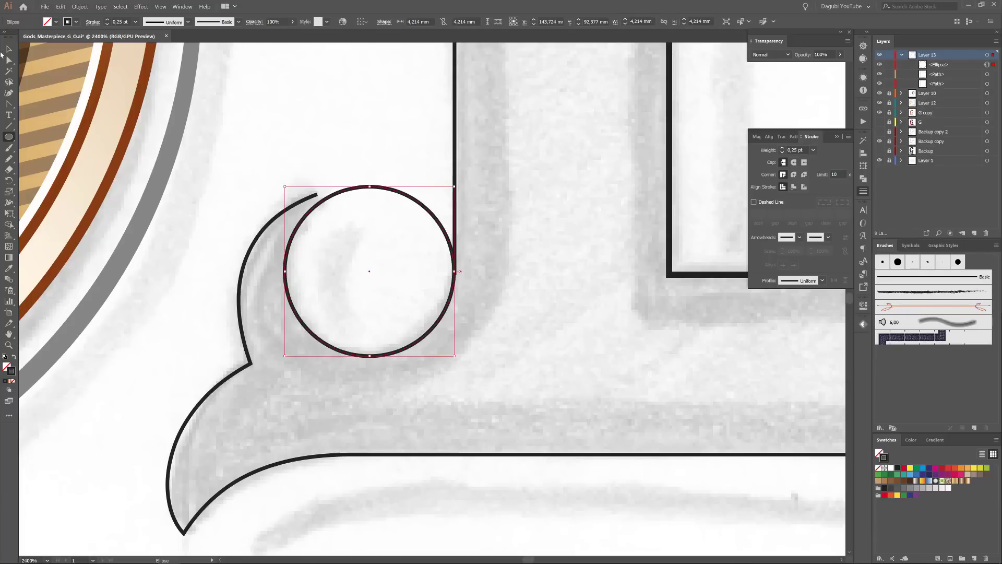
# Move the whole circle so its rightmost anchor snaps onto the lower end of the stem's left edge.
pyautogui.moveTo(9, 61); pyautogui.dragTo(32, 72)
pyautogui.scroll(5, 477, 298)
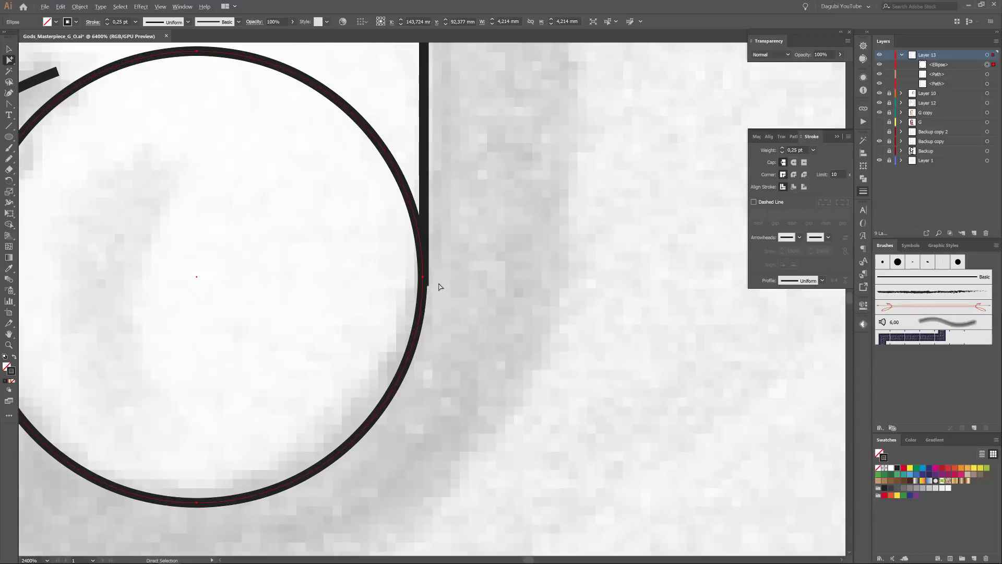
pyautogui.moveTo(387, 166); pyautogui.dragTo(341, 218)
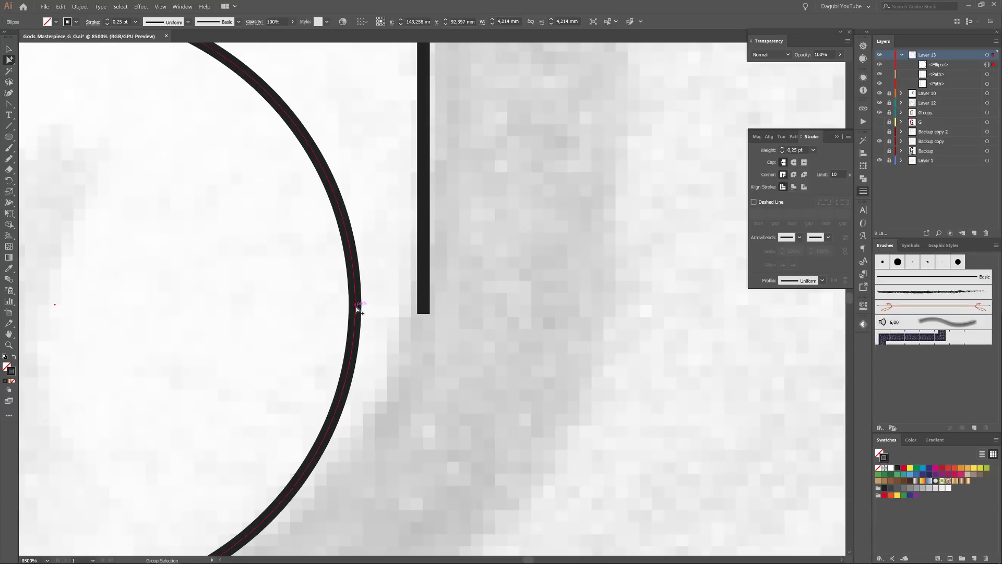
pyautogui.moveTo(357, 307); pyautogui.dragTo(422, 314)
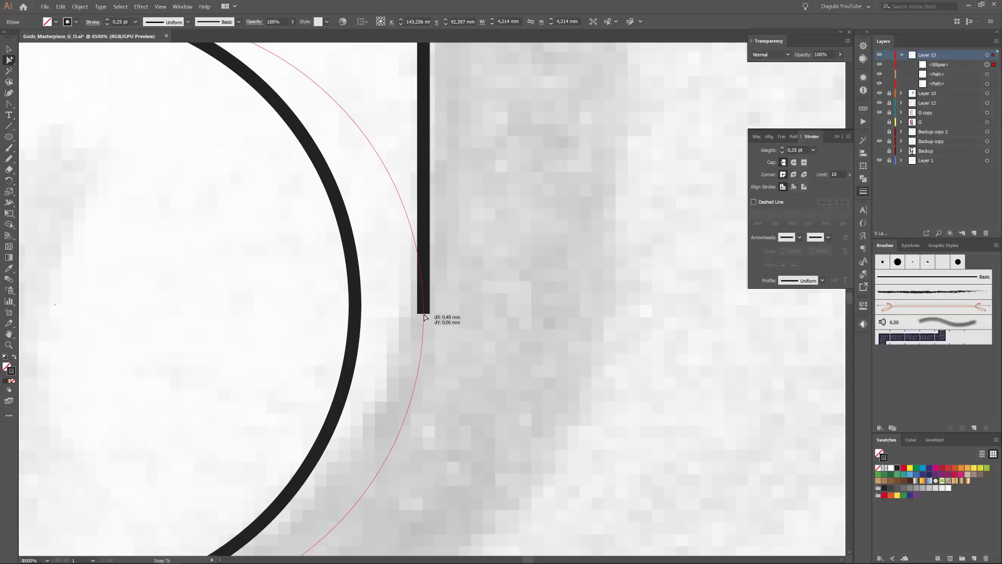
pyautogui.moveTo(424, 317); pyautogui.dragTo(424, 317)
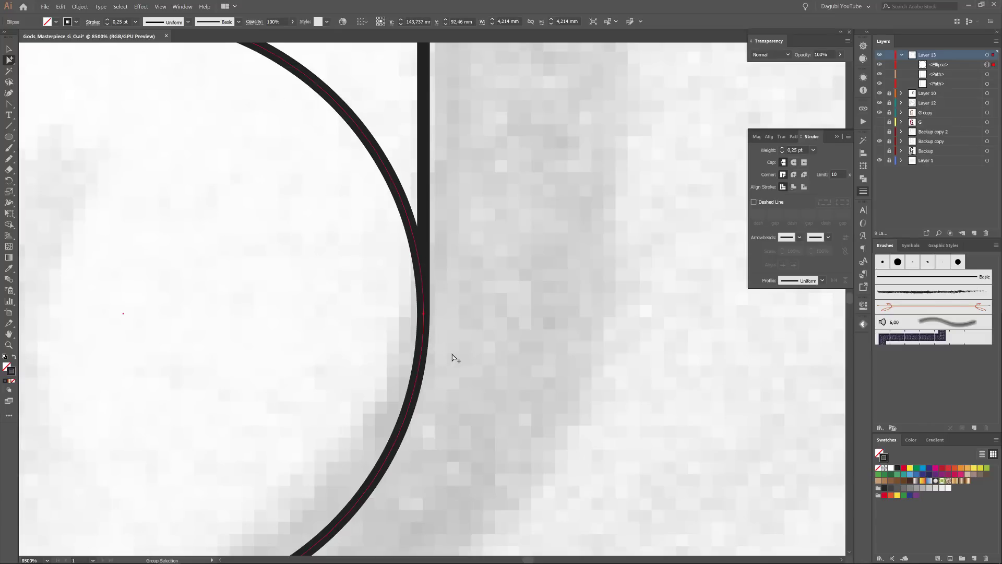
pyautogui.scroll(-3, 452, 353)
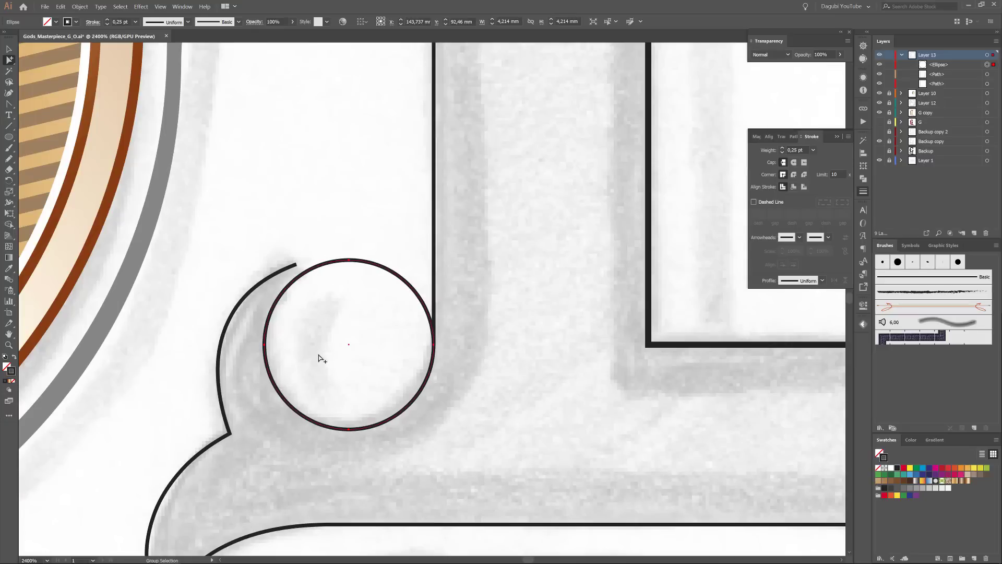
# Move the serif's open upper-tip anchor onto the circle's edge at about X 142.86, Y 90.54 mm.
pyautogui.press('alt')
pyautogui.scroll(1, 230, 273)
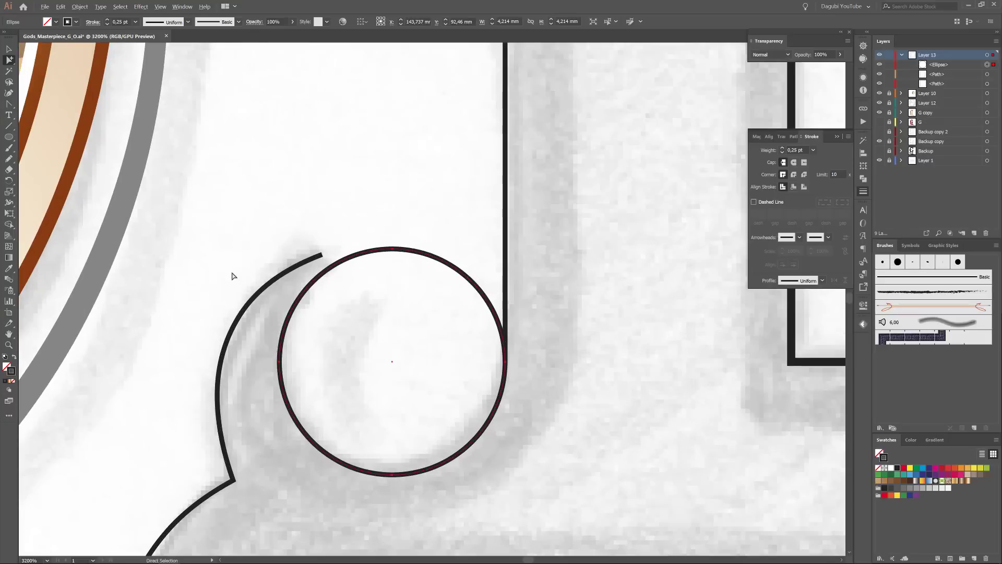
pyautogui.moveTo(9, 61); pyautogui.dragTo(37, 61)
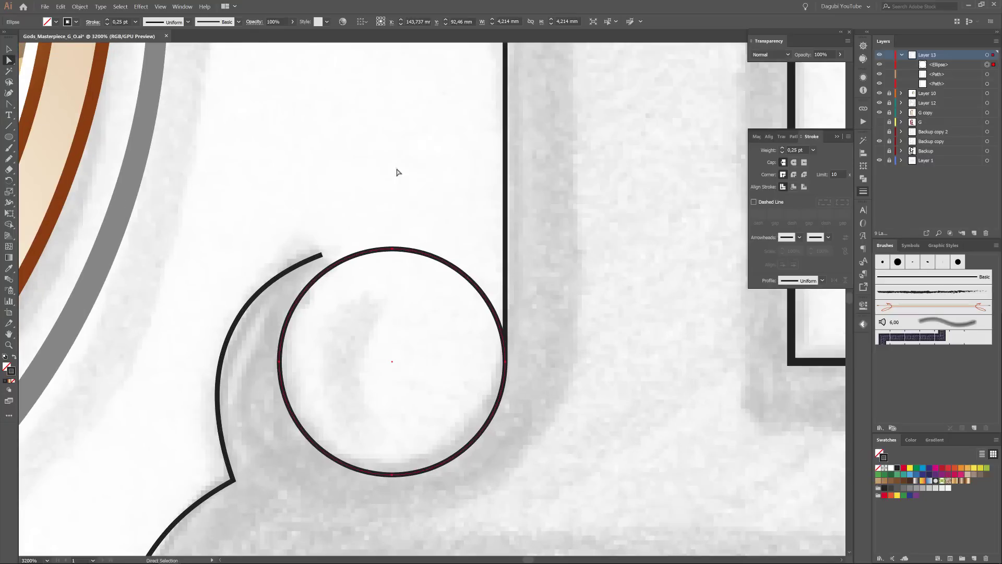
pyautogui.click(322, 254)
pyautogui.moveTo(323, 257); pyautogui.dragTo(344, 260)
pyautogui.scroll(3, 343, 259)
pyautogui.scroll(2, 343, 261)
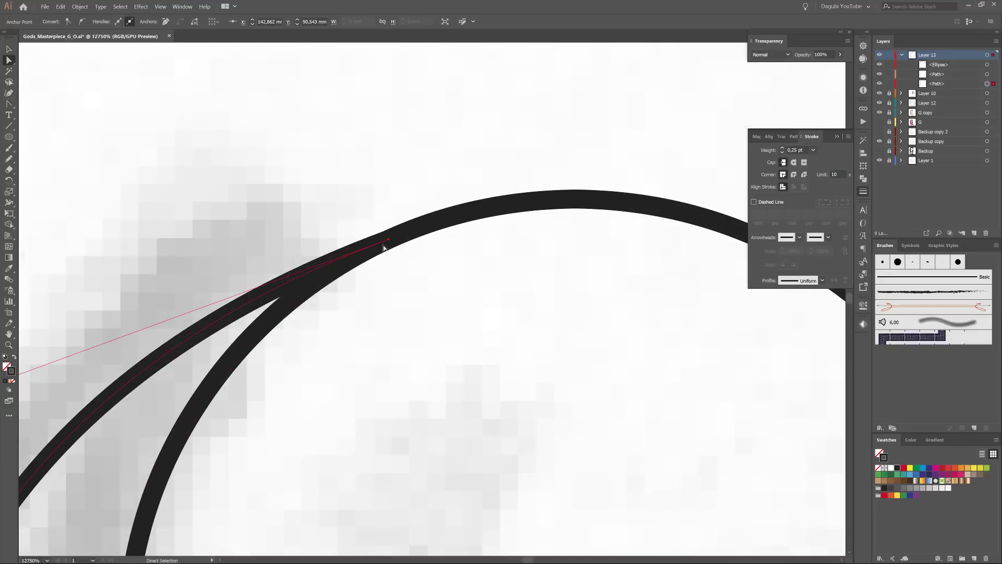
pyautogui.moveTo(389, 241); pyautogui.dragTo(388, 240)
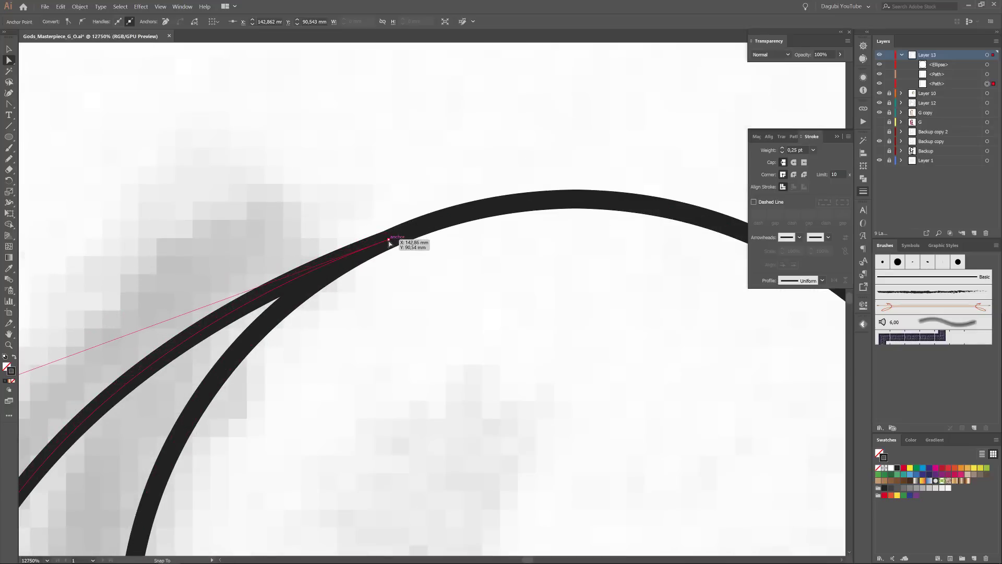
# Reshape the upper outer curve of the lower-left serif, raising its tip handle and pulling the notch handle outward.
pyautogui.scroll(-5, 393, 284)
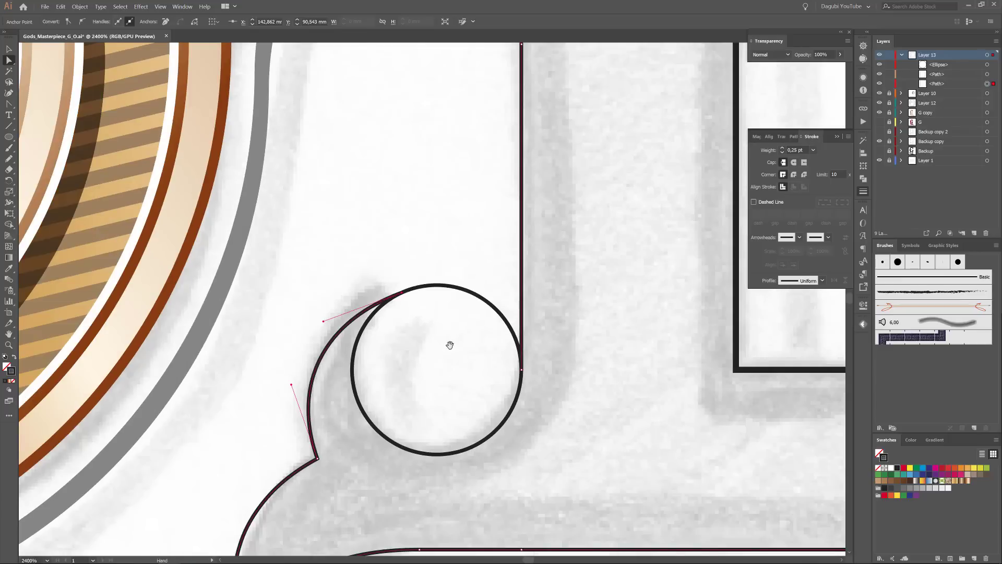
pyautogui.moveTo(450, 345); pyautogui.dragTo(450, 257)
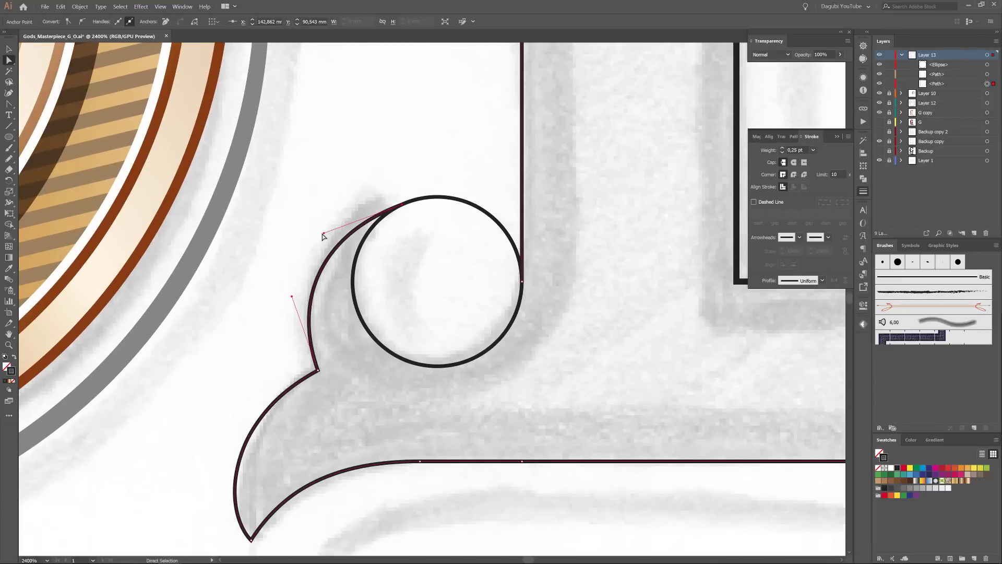
pyautogui.moveTo(324, 236); pyautogui.dragTo(319, 200)
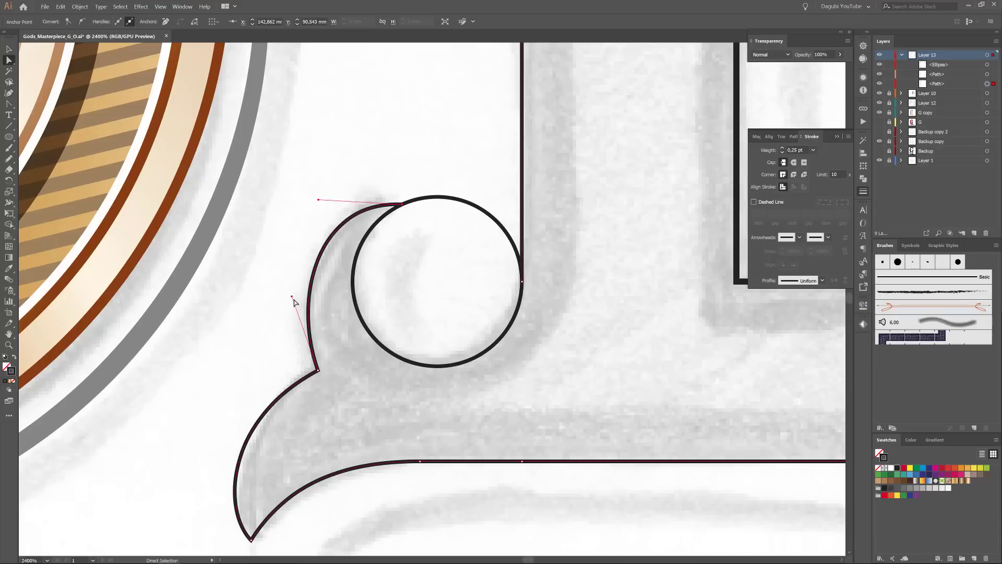
pyautogui.moveTo(292, 298)
pyautogui.mouseDown()
pyautogui.moveTo(278, 295)
pyautogui.moveTo(277, 307)
pyautogui.mouseUp()
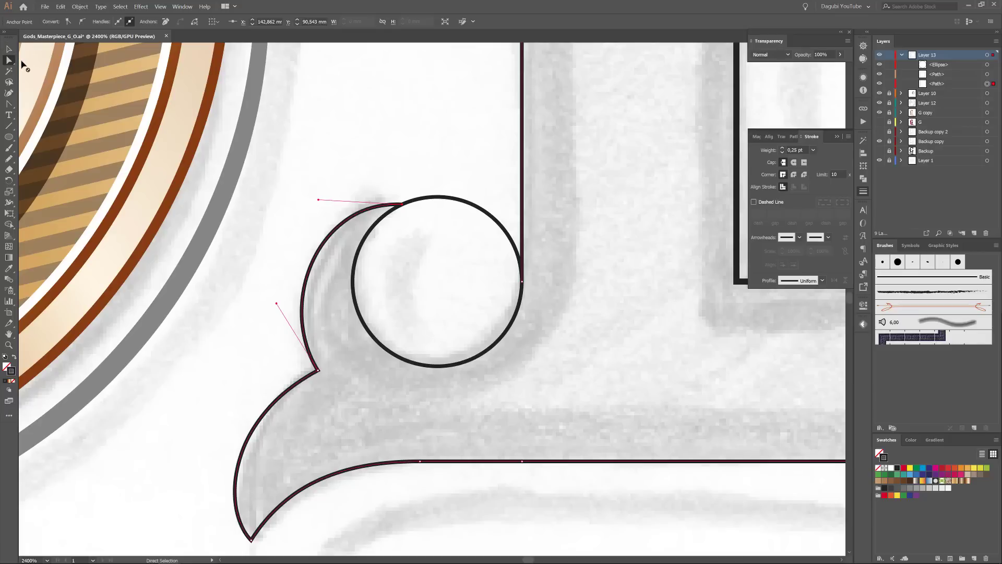
# Select the letter outline and the circle and subtract the circle with Minus Front to form the serif's inner curl.
pyautogui.moveTo(9, 60); pyautogui.dragTo(50, 72)
pyautogui.moveTo(422, 165); pyautogui.dragTo(555, 273)
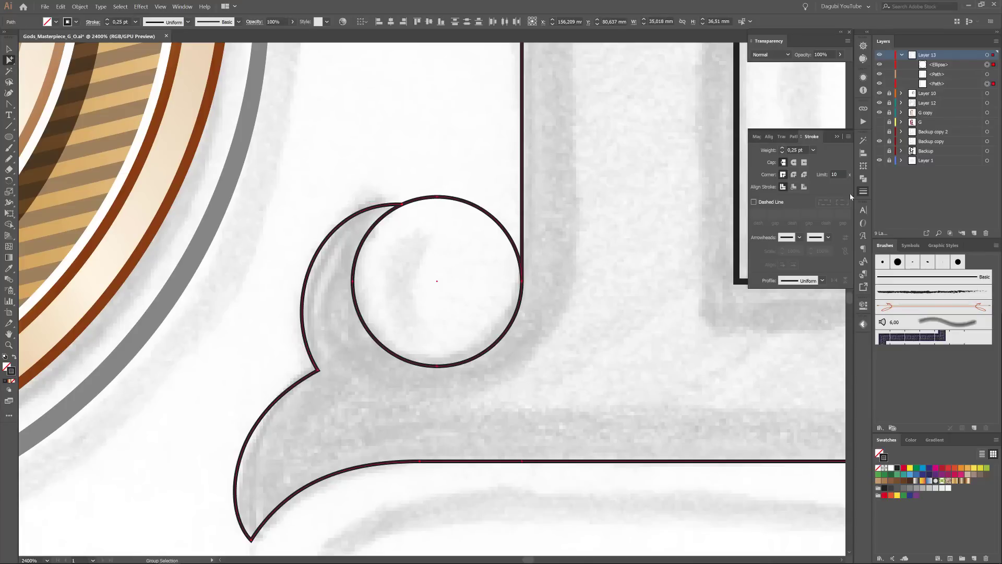
pyautogui.click(864, 179)
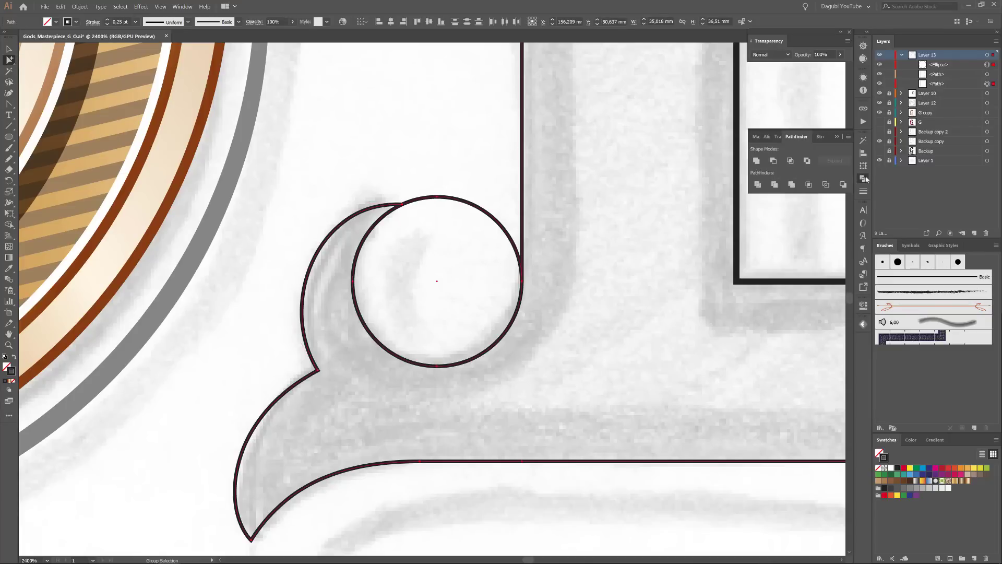
pyautogui.click(774, 160)
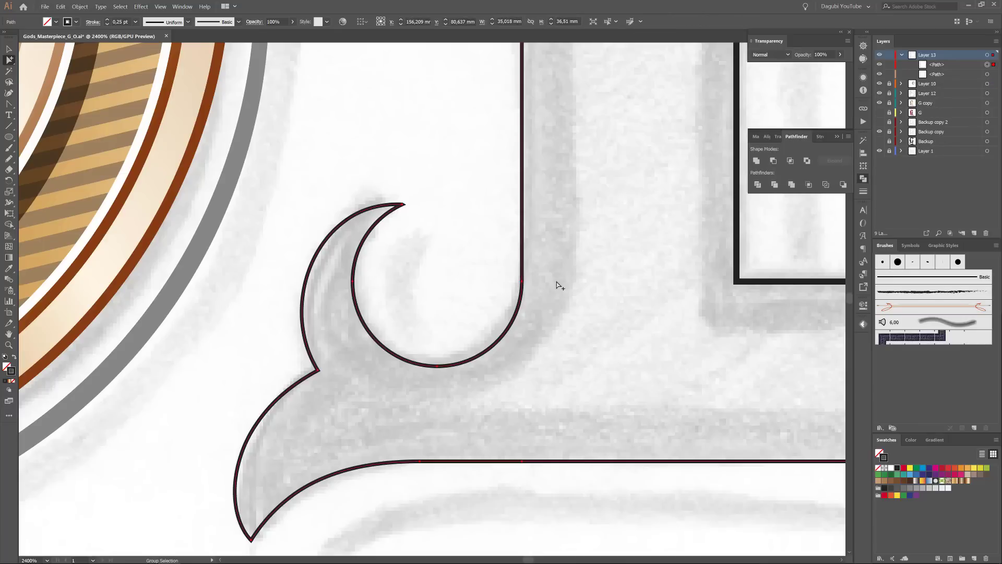
pyautogui.scroll(-2, 405, 201)
pyautogui.scroll(8, 404, 201)
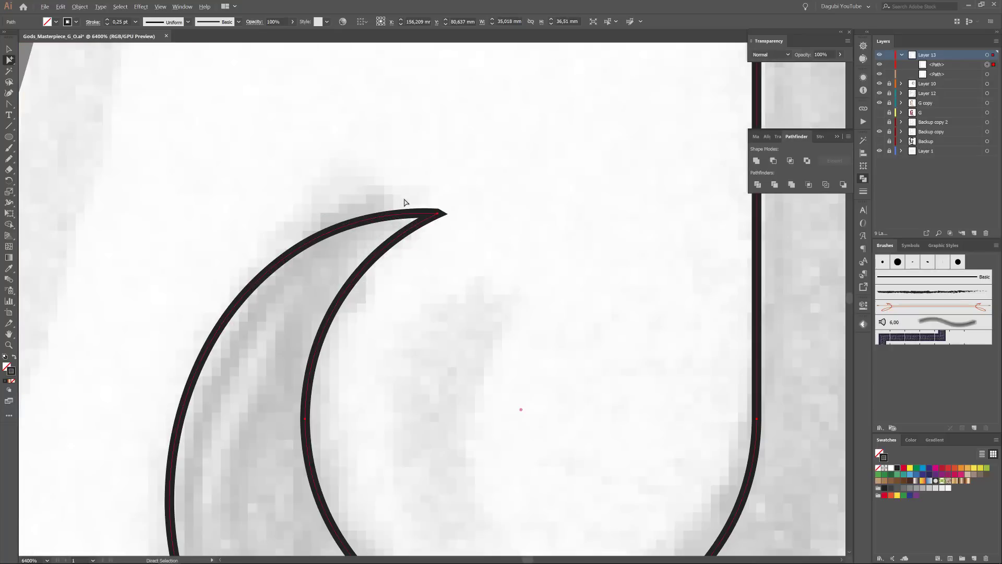
# Select the anchors of the lower-left serif's circular curl and its upper tip and shift them slightly upward.
pyautogui.scroll(-8, 511, 225)
pyautogui.moveTo(544, 275); pyautogui.dragTo(459, 253)
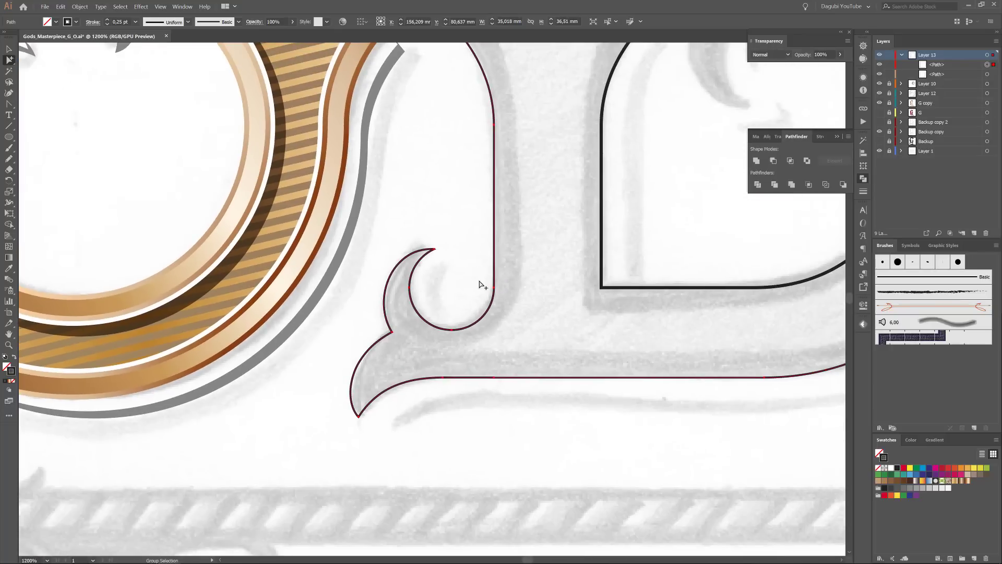
pyautogui.scroll(1, 462, 300)
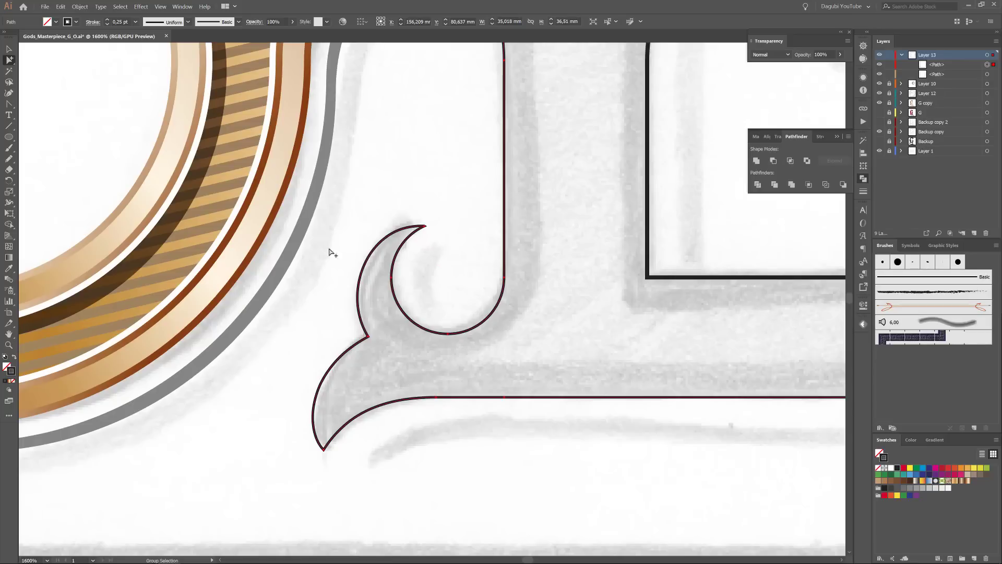
pyautogui.keyDown('alt'); pyautogui.click(10, 59); pyautogui.keyUp('alt')
pyautogui.click(10, 61)
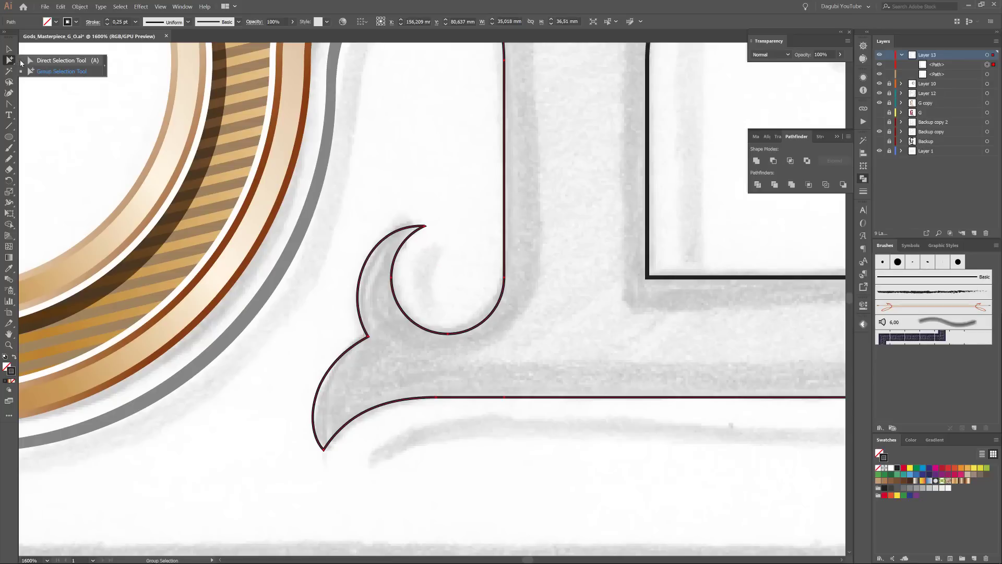
pyautogui.click(40, 63)
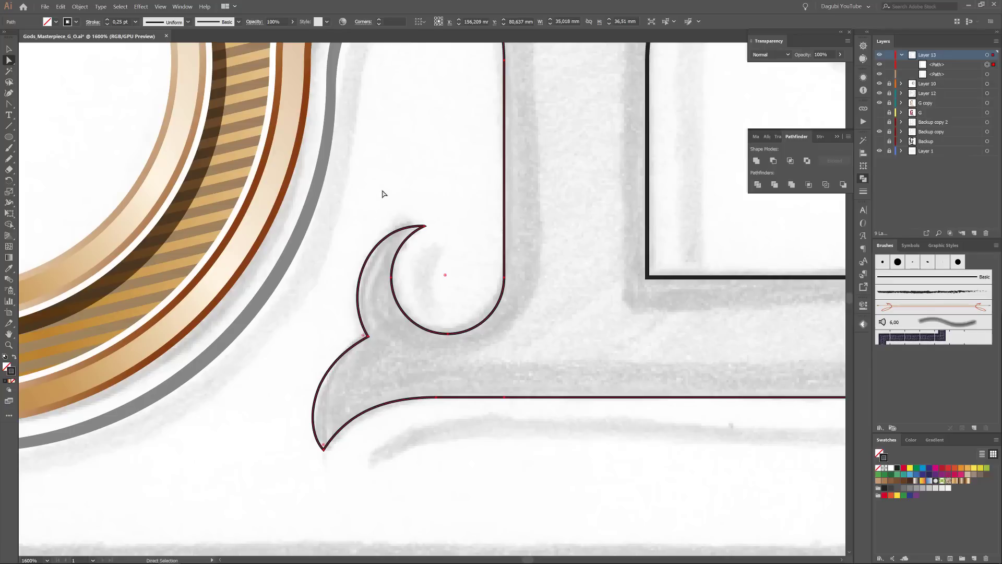
pyautogui.moveTo(381, 211); pyautogui.dragTo(534, 343)
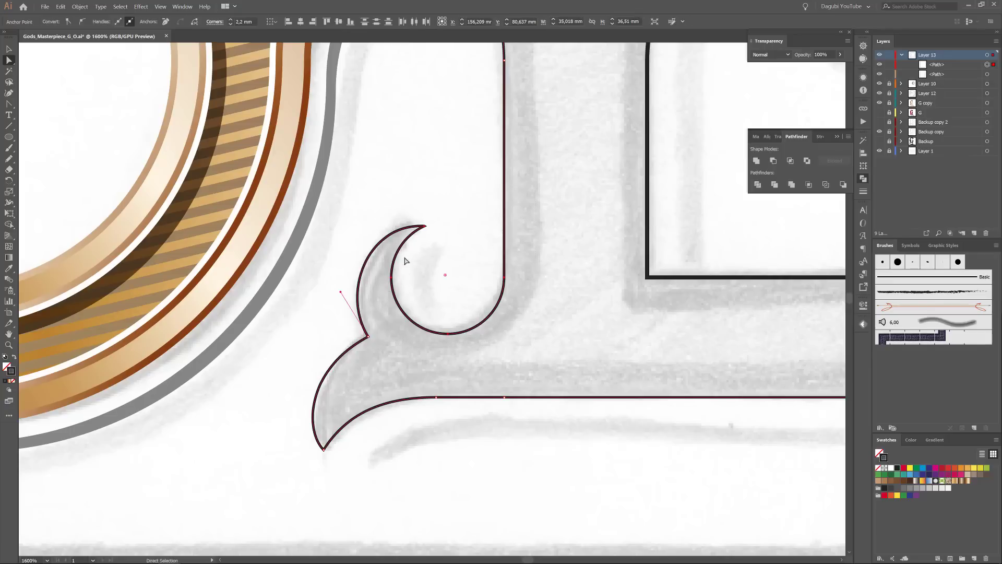
pyautogui.press('Up')
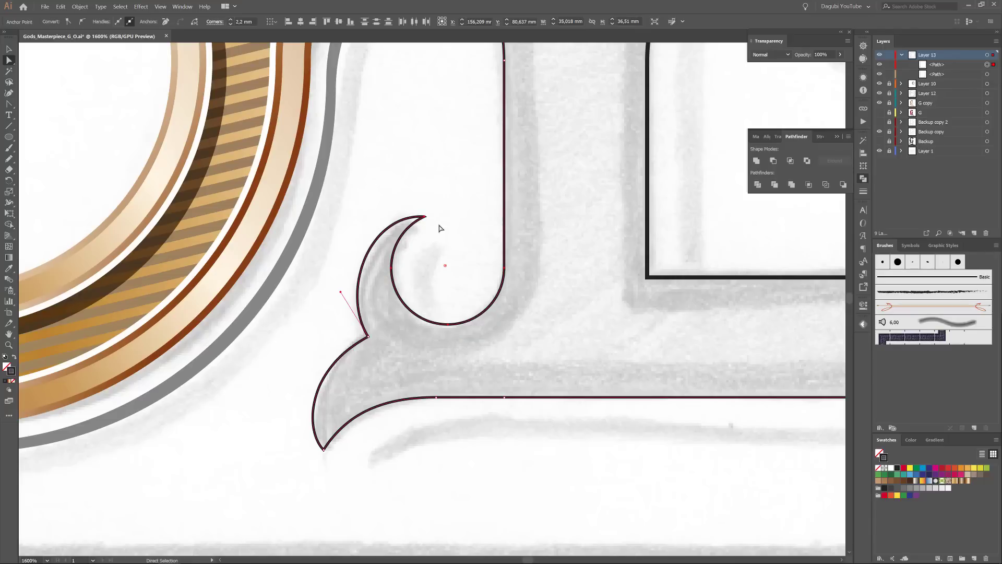
pyautogui.moveTo(424, 216)
pyautogui.mouseDown()
pyautogui.moveTo(428, 225)
pyautogui.moveTo(429, 208)
pyautogui.moveTo(418, 205)
pyautogui.moveTo(426, 224)
pyautogui.mouseUp()
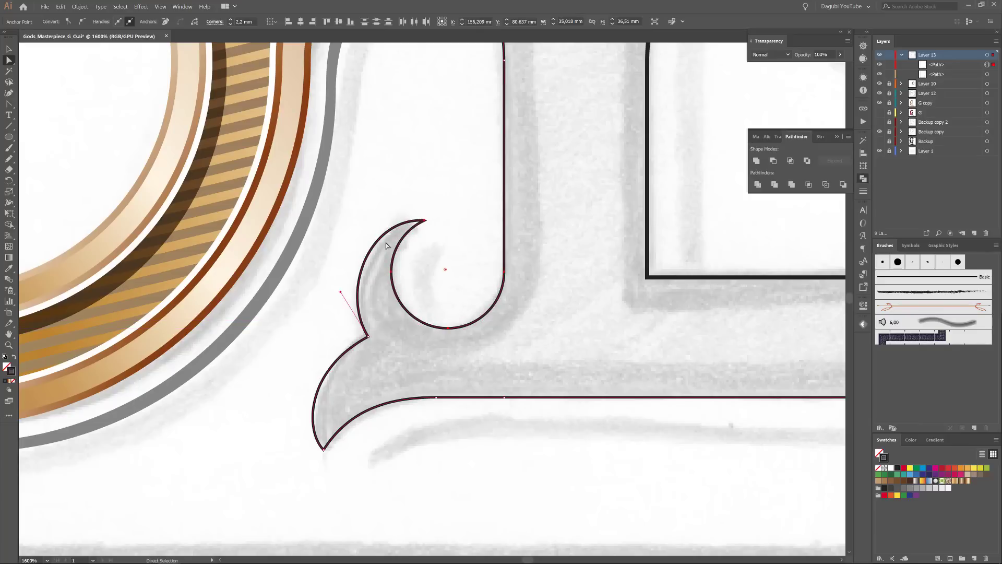
# Reshape the outer curve of the lower-left serif's upper horn by adjusting its tip handle and extending the notch handle up and outward.
pyautogui.scroll(1, 389, 240)
pyautogui.moveTo(357, 385); pyautogui.dragTo(354, 376)
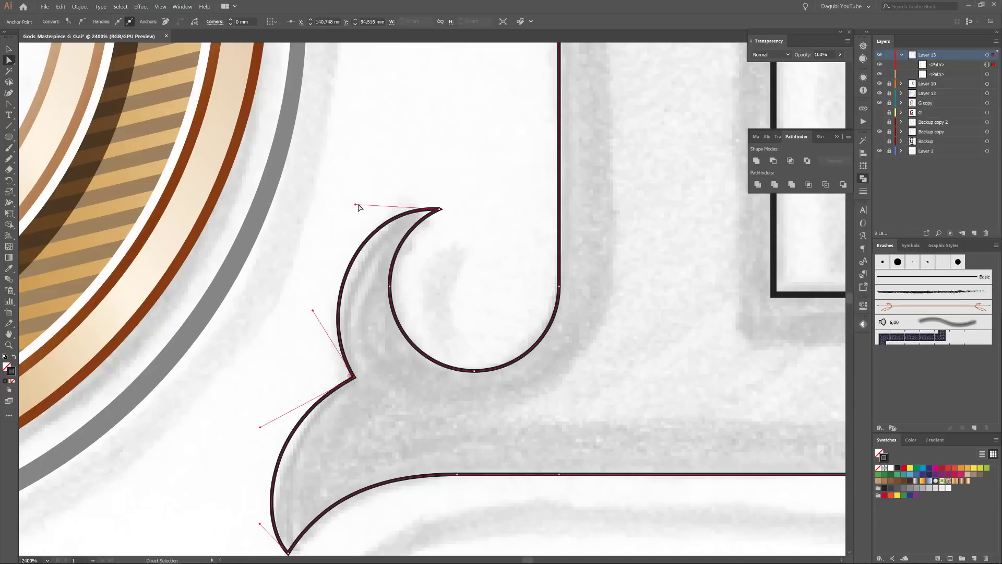
pyautogui.moveTo(356, 205); pyautogui.dragTo(367, 196)
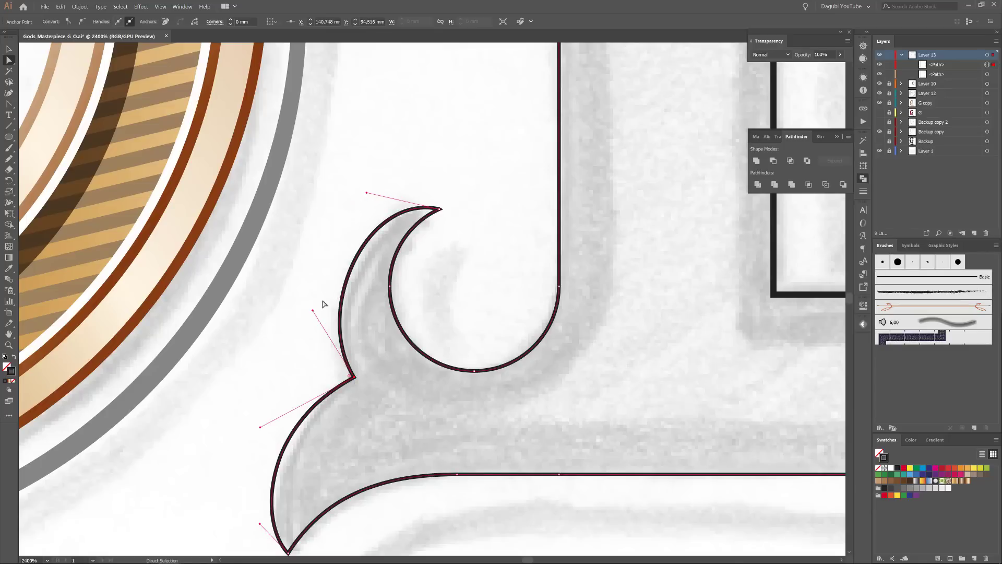
pyautogui.moveTo(312, 311); pyautogui.dragTo(302, 301)
pyautogui.moveTo(367, 193); pyautogui.dragTo(364, 200)
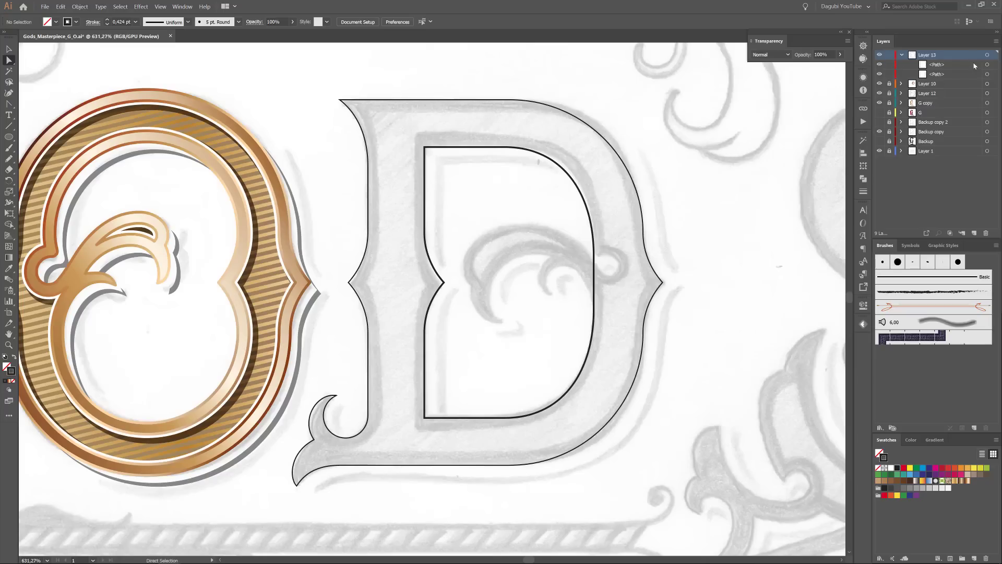
# Preview the letter's outer outline with a black fill and reset its fill to none.
pyautogui.click(987, 64)
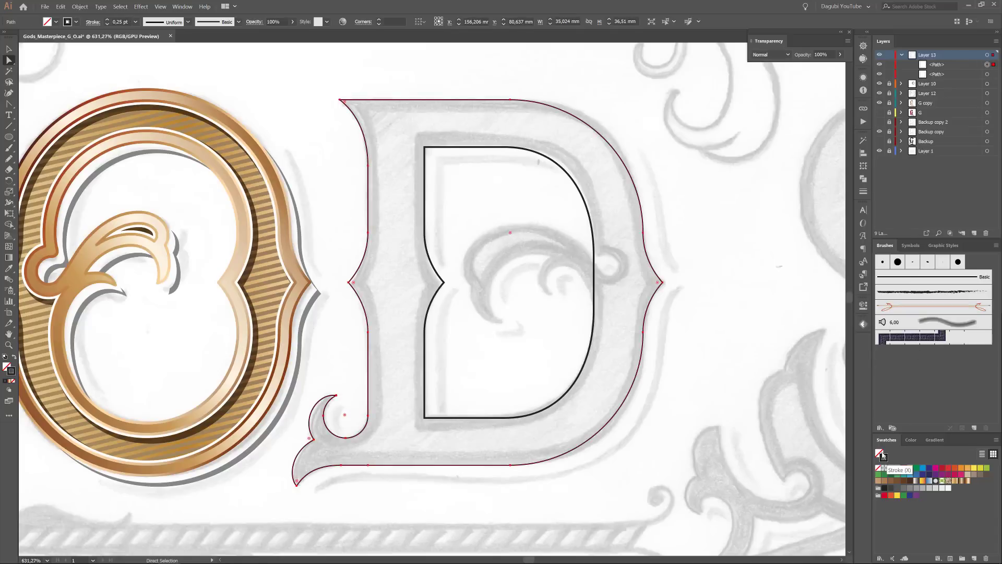
pyautogui.click(897, 468)
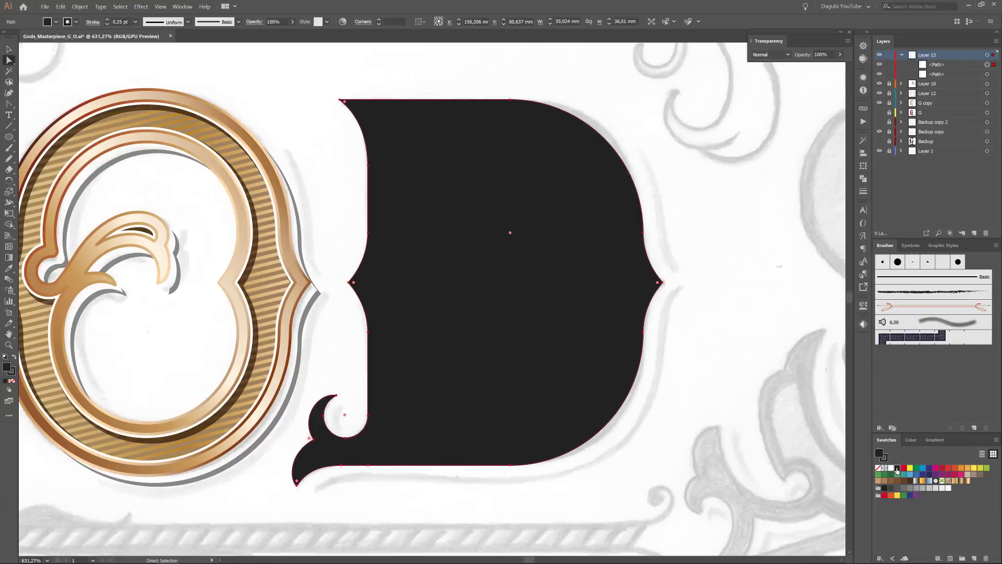
pyautogui.click(878, 468)
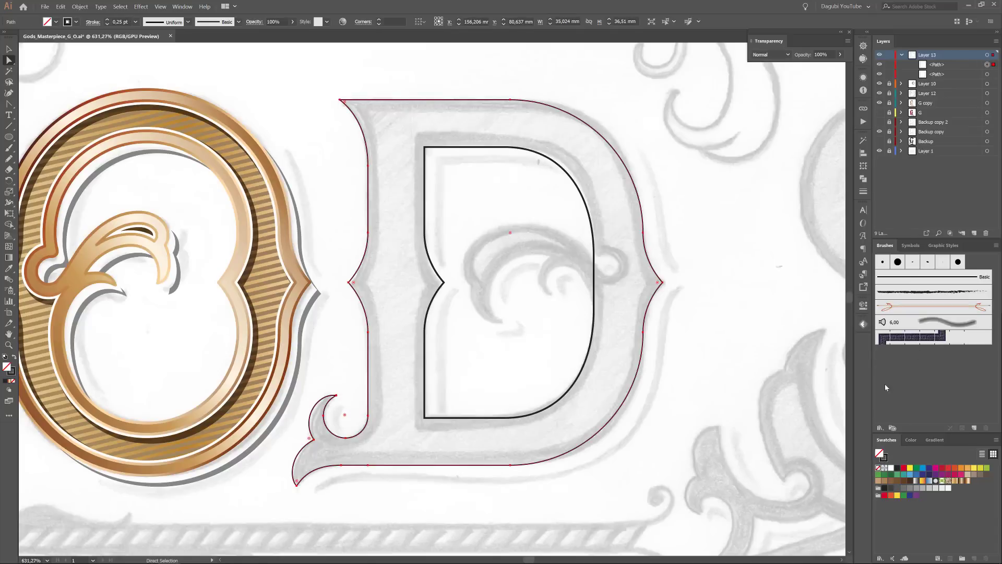
# Select both the outer and inner outlines of the letter and make them a compound path.
pyautogui.click(986, 55)
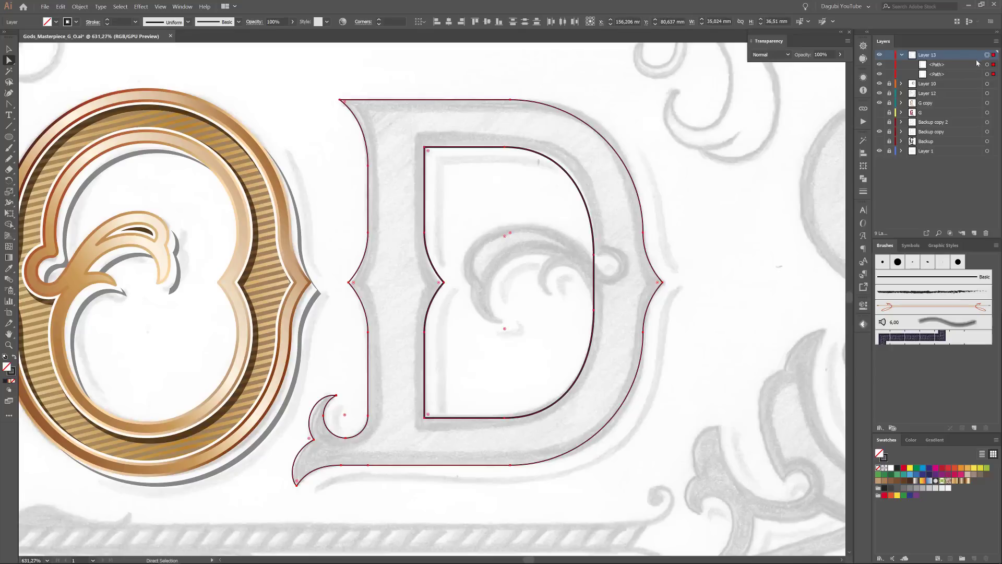
pyautogui.click(79, 6)
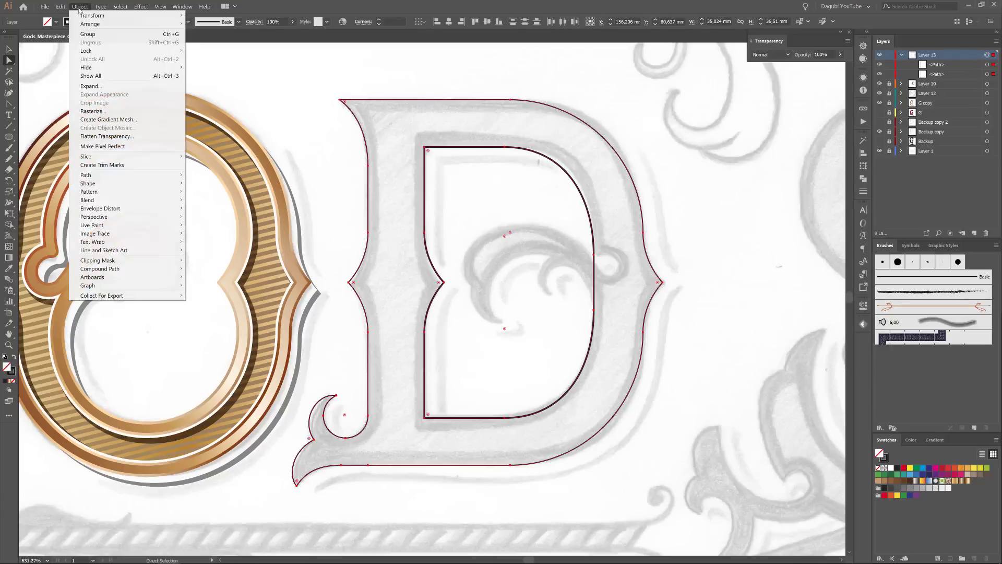
pyautogui.moveTo(104, 270)
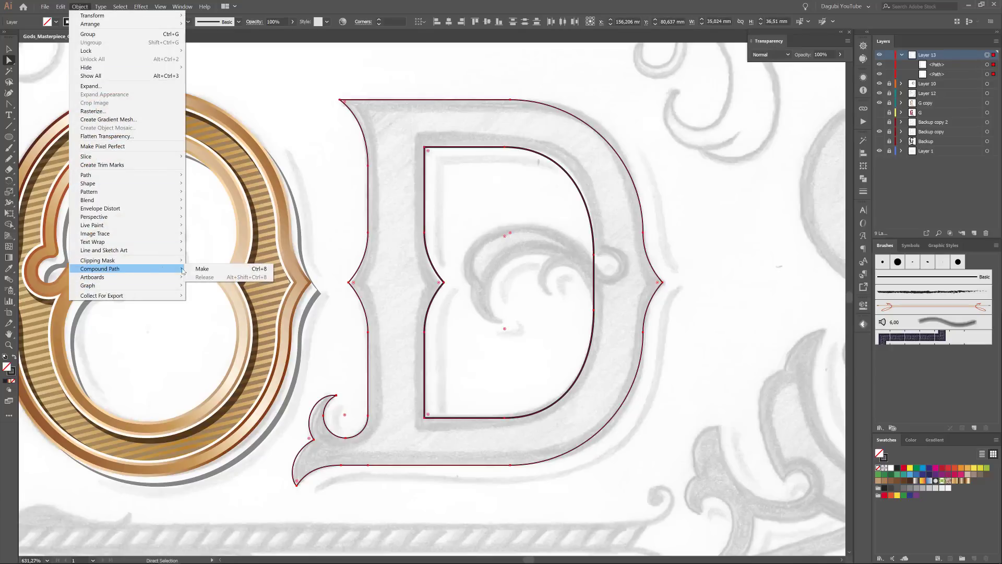
pyautogui.click(199, 270)
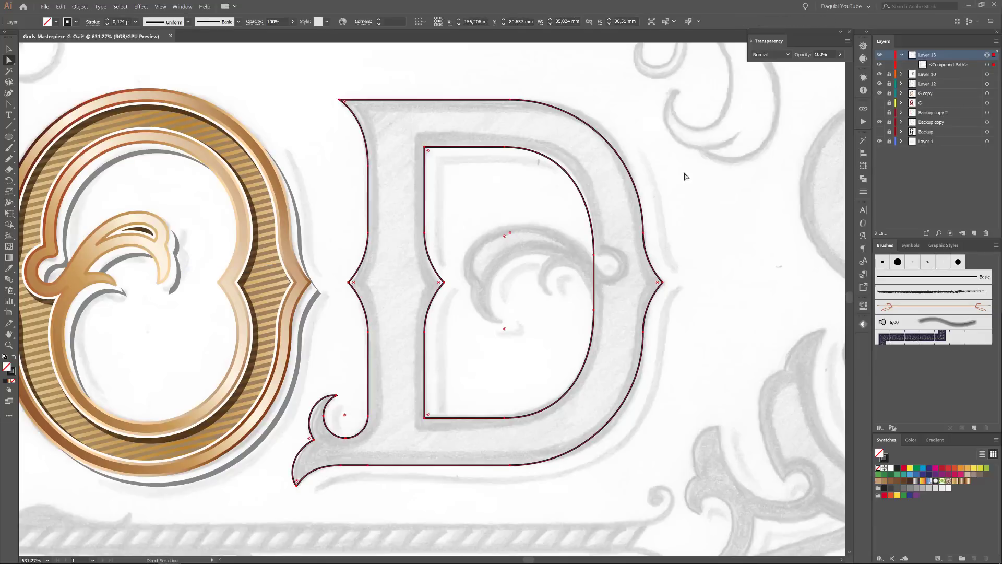
# Preview the compound letter with a black fill and no stroke, and return it to a black stroke without fill.
pyautogui.click(897, 468)
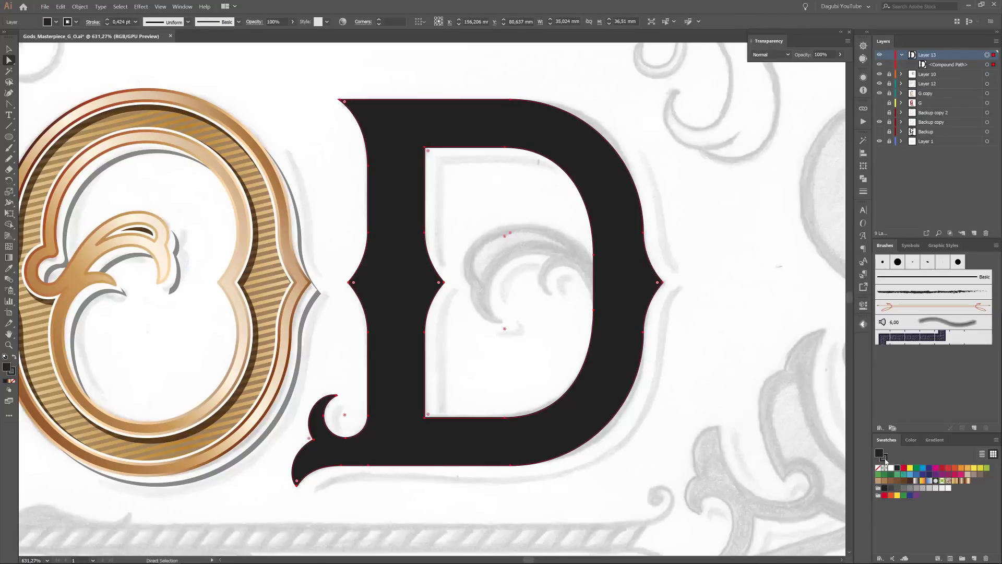
pyautogui.click(879, 468)
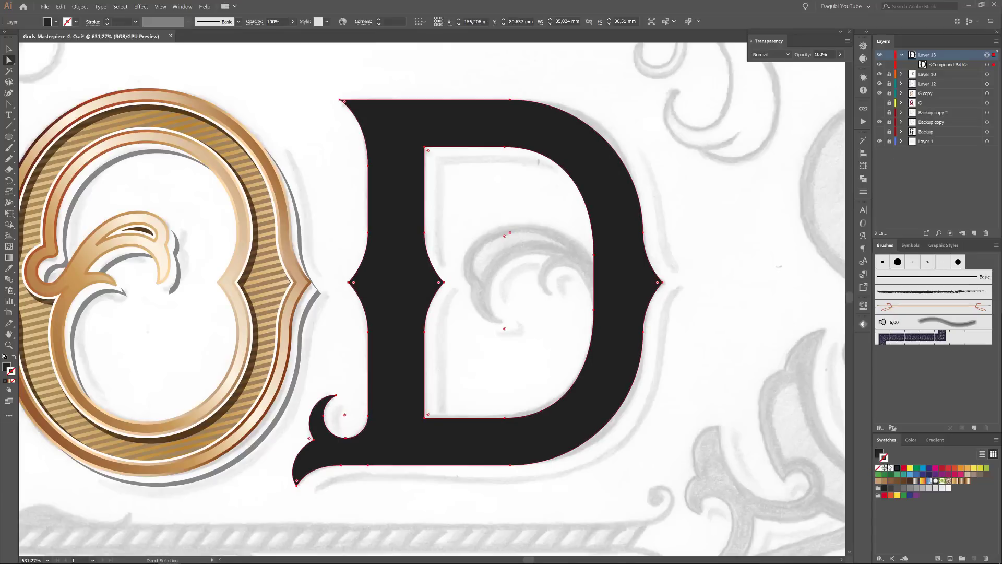
pyautogui.click(898, 468)
pyautogui.click(879, 468)
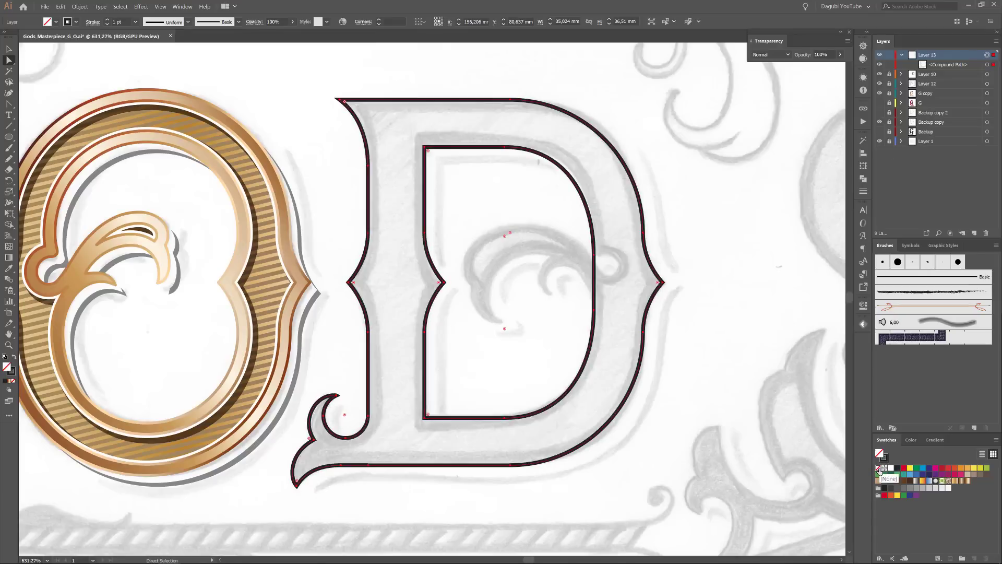
# Draw a circle about 2.57 mm in diameter where the sketched flourish's round curl overlaps the bowl's inner edge.
pyautogui.keyDown('ctrl'); pyautogui.click(613, 244); pyautogui.keyUp('ctrl')
pyautogui.keyDown('ctrl'); pyautogui.click(633, 271); pyautogui.keyUp('ctrl')
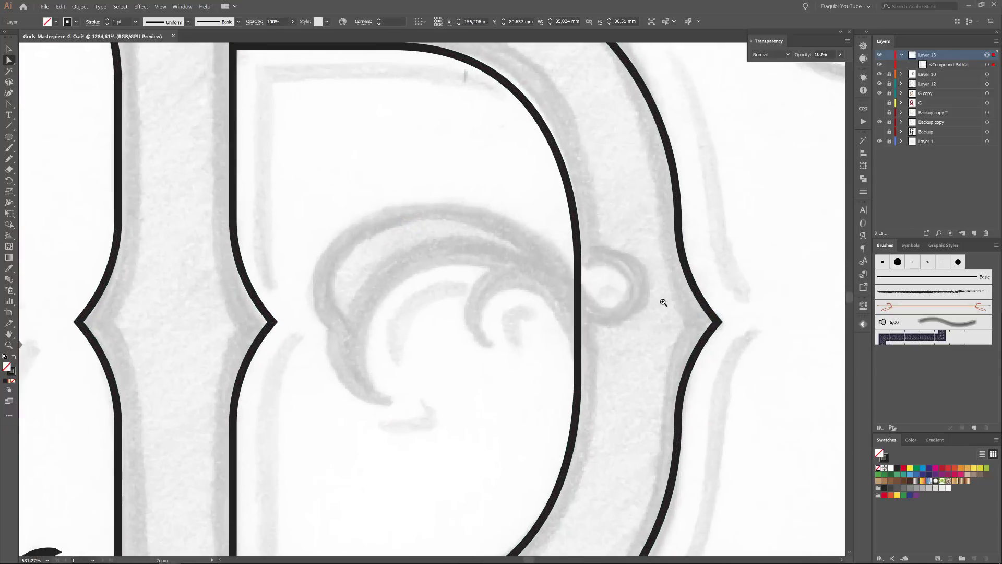
pyautogui.moveTo(628, 292); pyautogui.dragTo(597, 286)
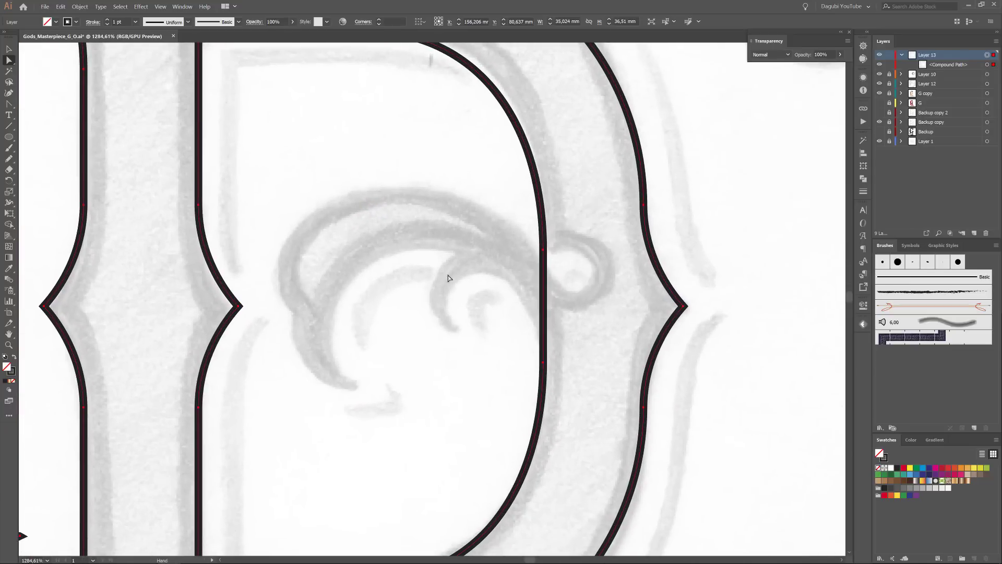
pyautogui.click(10, 138)
pyautogui.moveTo(11, 140); pyautogui.dragTo(47, 160)
pyautogui.moveTo(553, 250); pyautogui.dragTo(582, 299)
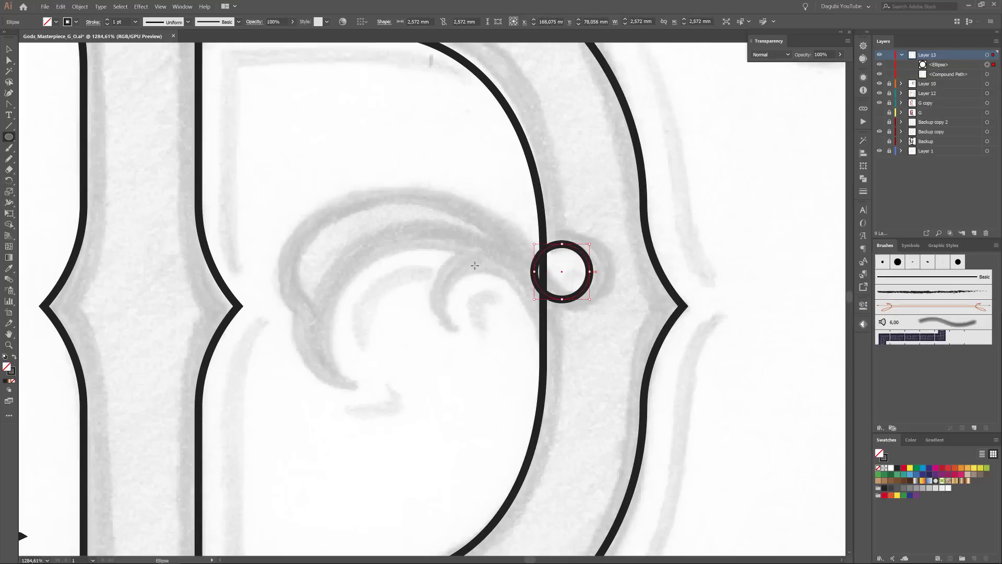
# Subtract the circle from the compound letter with Minus Front and remove the resulting shape's stroke.
pyautogui.click(9, 49)
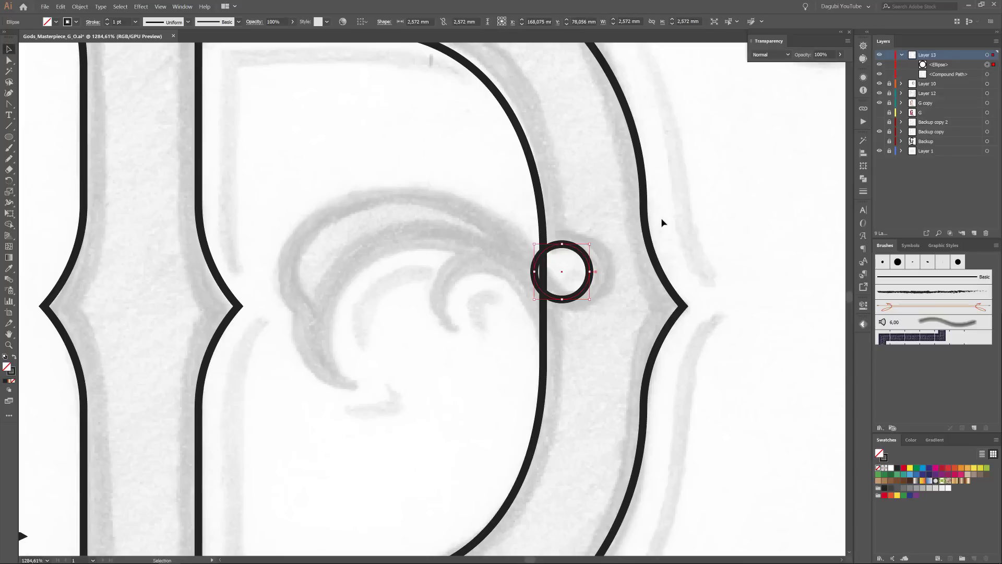
pyautogui.keyDown('shift'); pyautogui.click(540, 273); pyautogui.keyUp('shift')
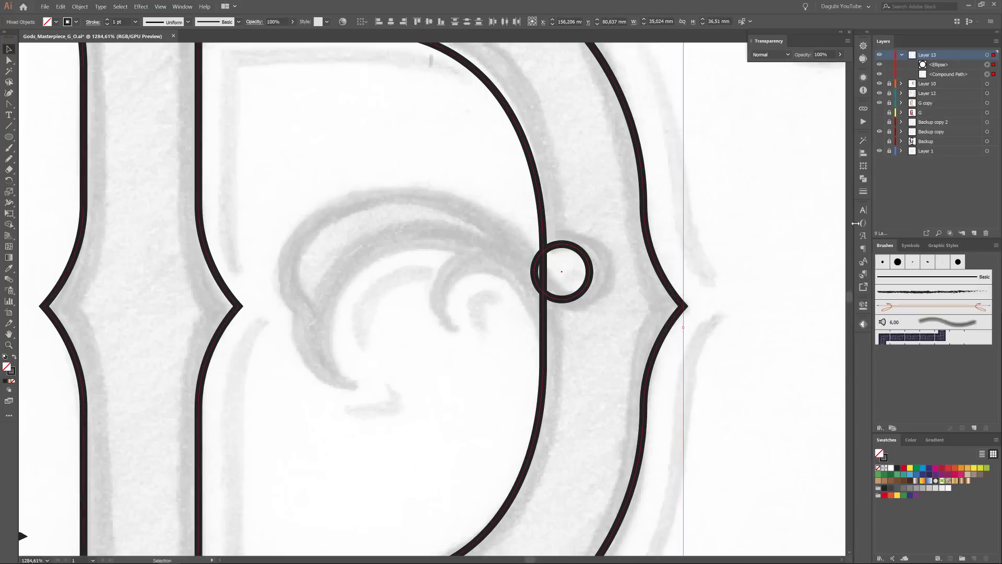
pyautogui.click(863, 178)
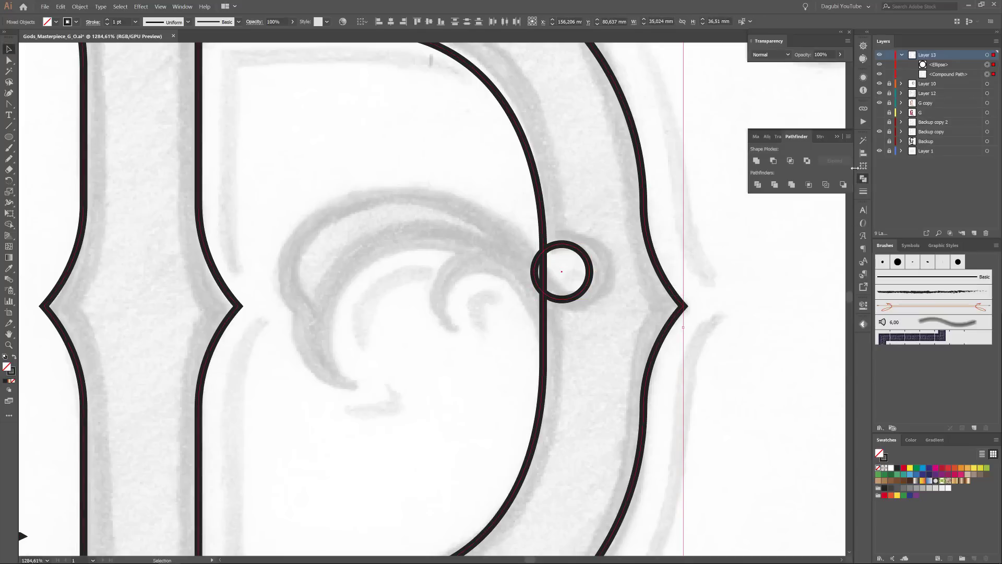
pyautogui.click(774, 161)
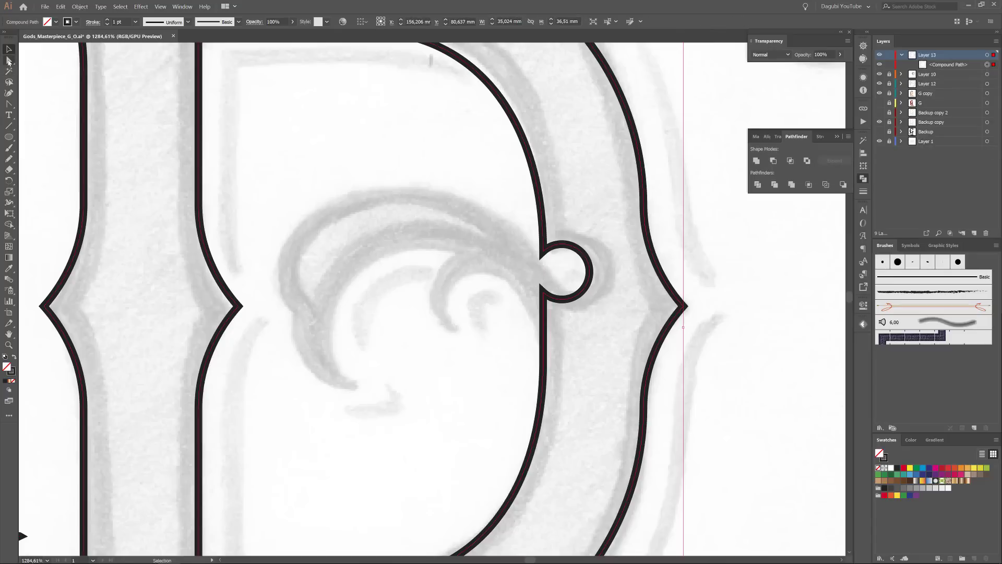
pyautogui.click(884, 460)
pyautogui.click(878, 468)
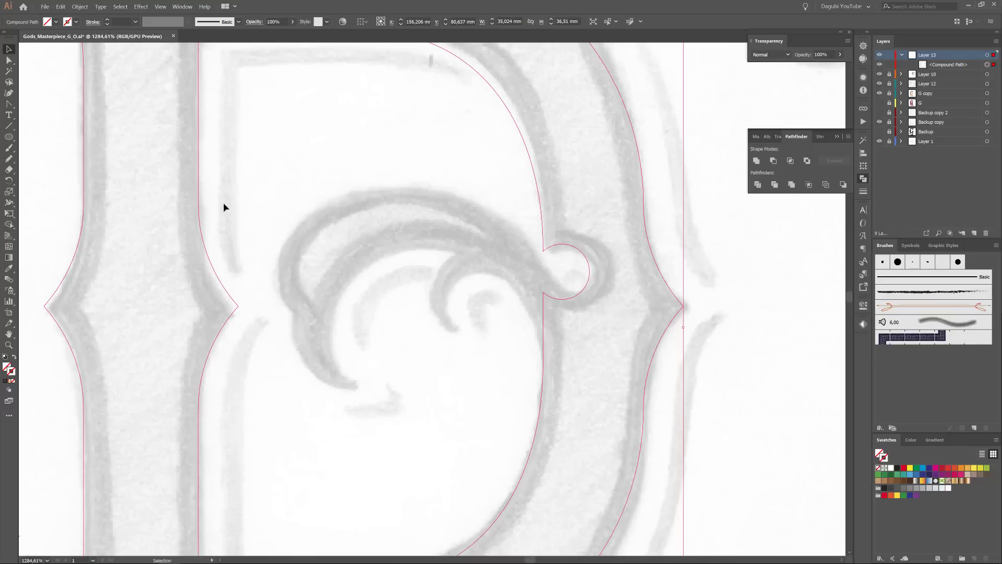
# Cut the inner outline at the circular notch's lowest anchor and at the bowl's inner-edge anchor just below it.
pyautogui.click(9, 60)
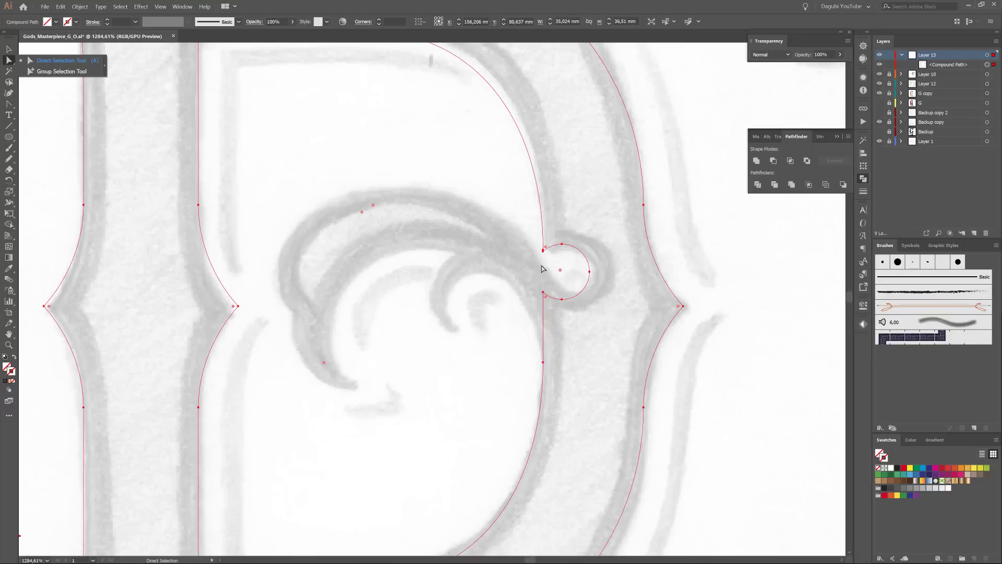
pyautogui.click(562, 300)
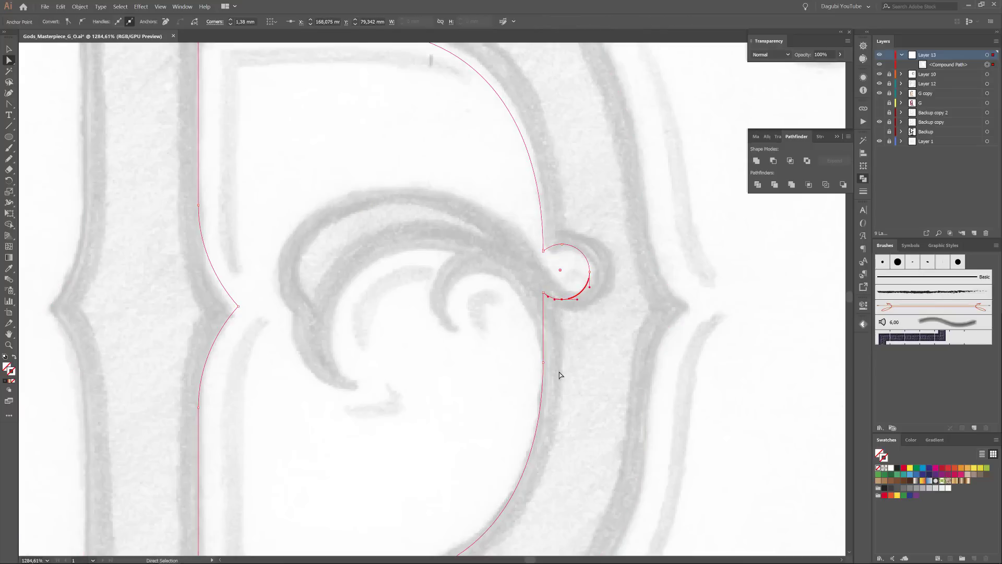
pyautogui.click(544, 361)
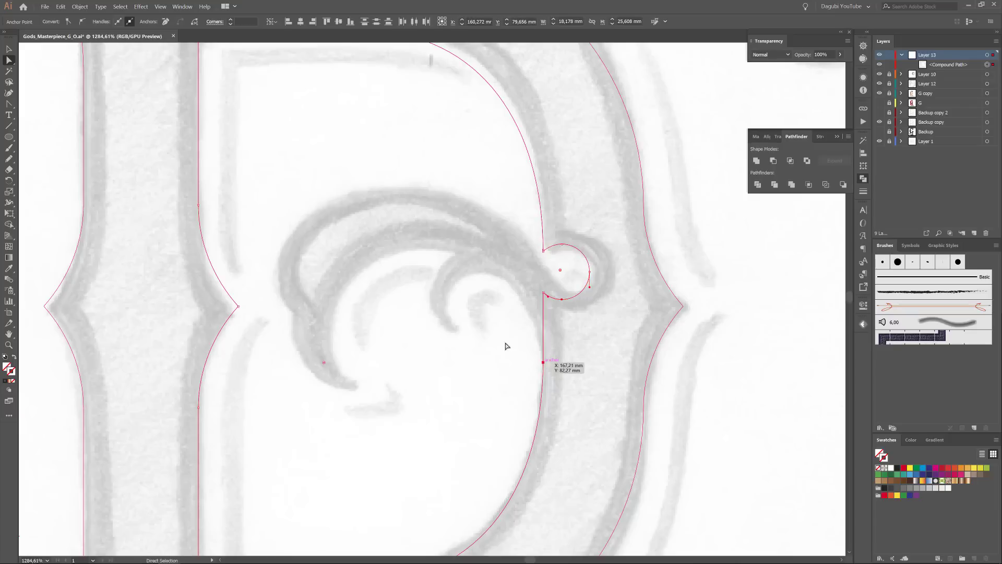
pyautogui.click(194, 21)
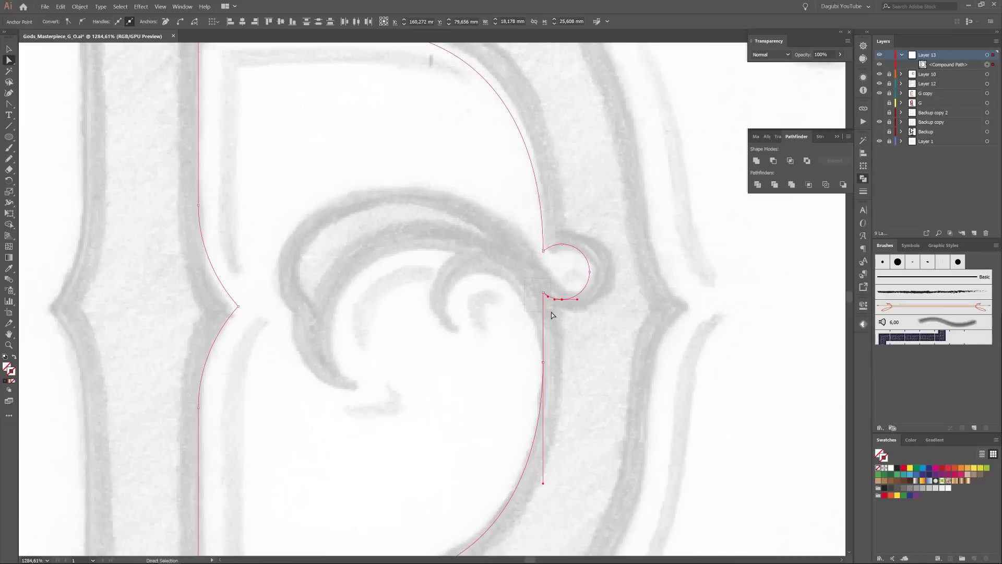
# Delete the cut-off segment between the notch's lowest anchor and the bowl's inner edge, and reselect the whole letter path.
pyautogui.click(543, 293)
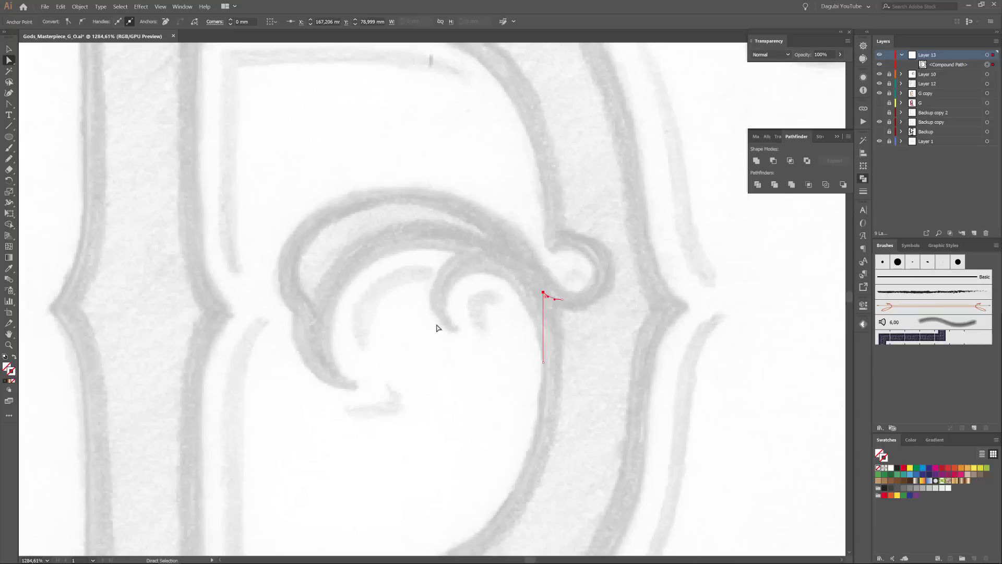
pyautogui.hotkey('ctrl', 'z')
pyautogui.click(449, 335)
pyautogui.click(986, 55)
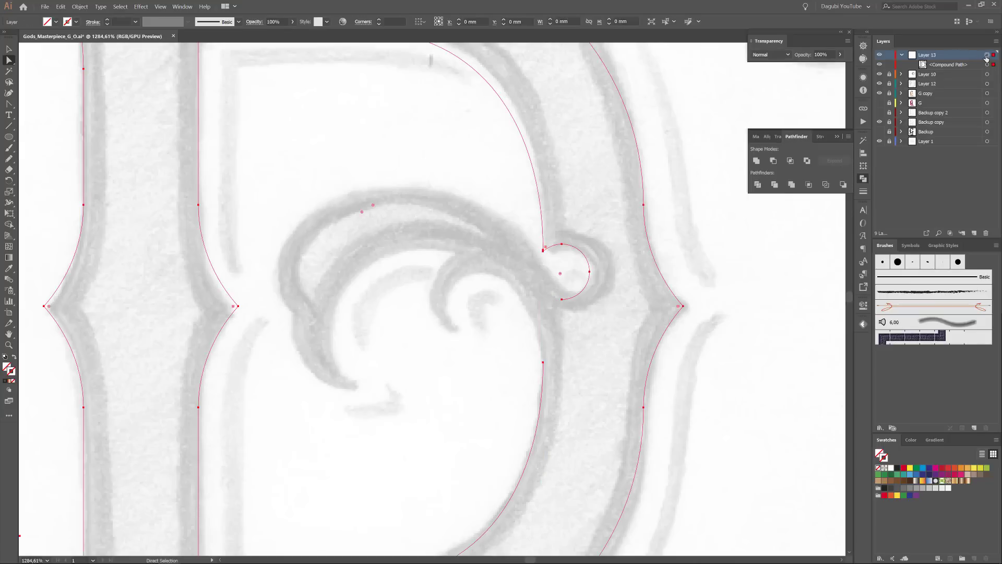
pyautogui.scroll(5, 545, 270)
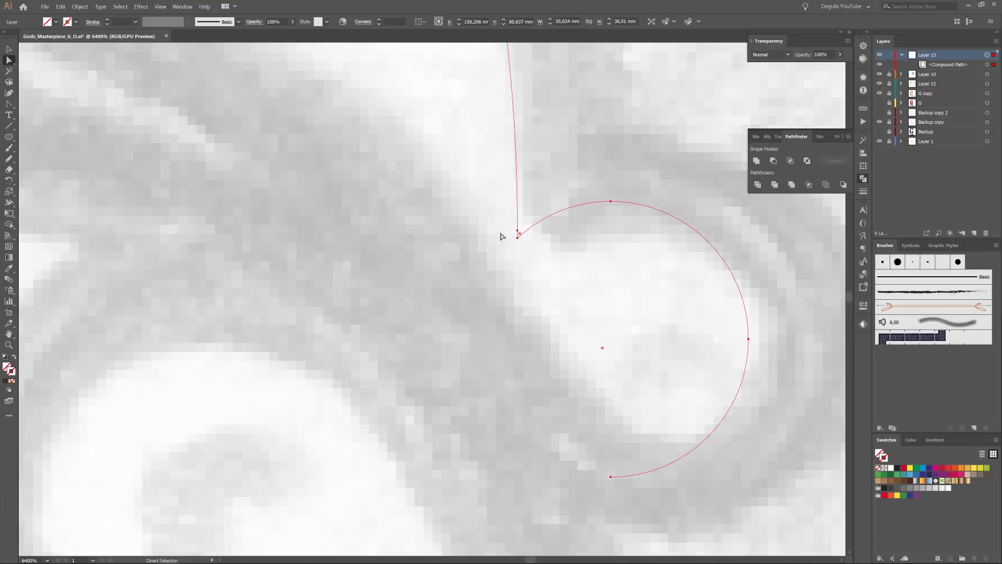
# Round the corner anchors where the bowl's upper inner edge meets the circular notch, and deselect the path.
pyautogui.moveTo(499, 213); pyautogui.dragTo(546, 272)
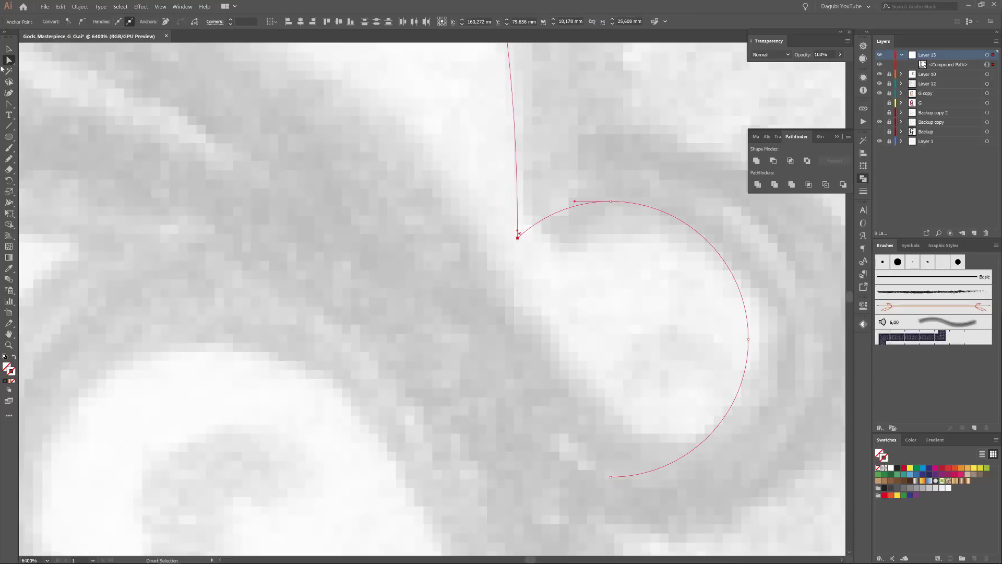
pyautogui.scroll(-3, 365, 191)
pyautogui.scroll(1, 240, 105)
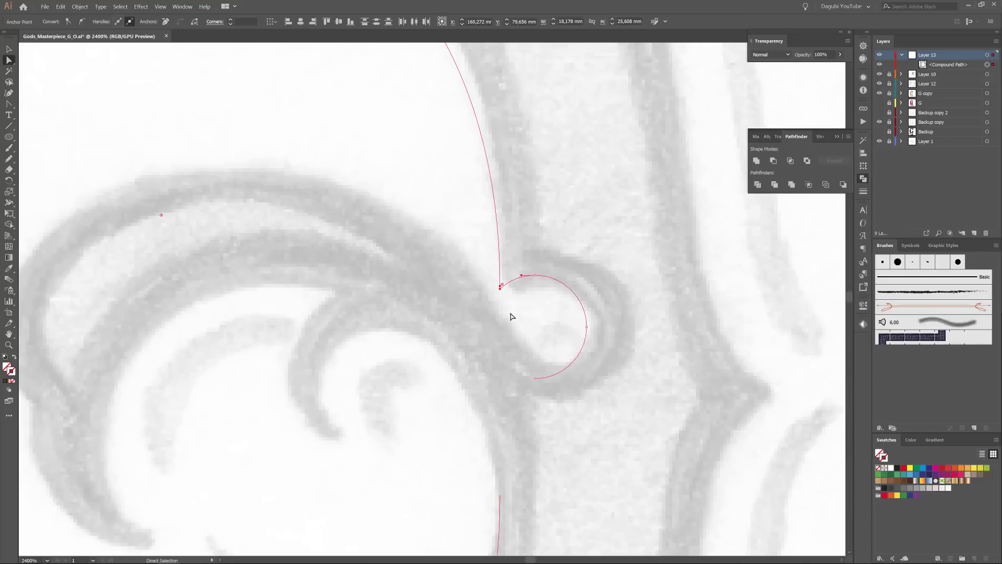
pyautogui.moveTo(502, 287); pyautogui.dragTo(527, 264)
pyautogui.scroll(-4, 530, 266)
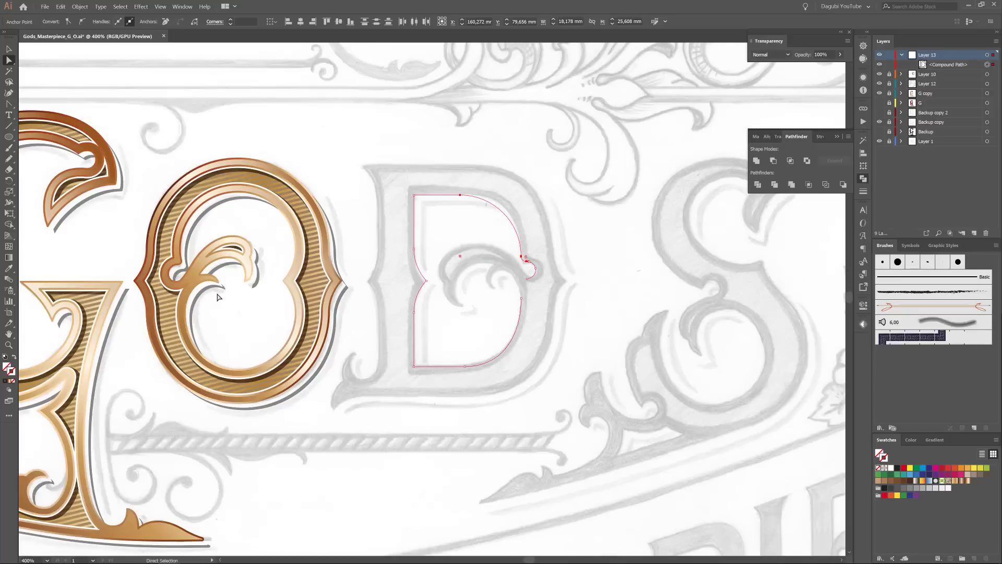
pyautogui.moveTo(339, 284); pyautogui.dragTo(382, 298)
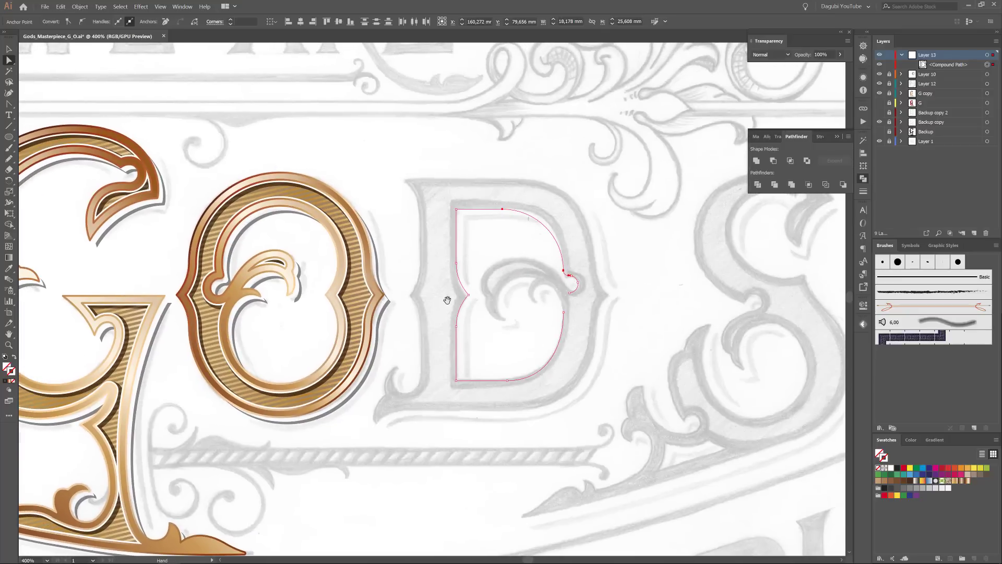
pyautogui.scroll(2, 567, 296)
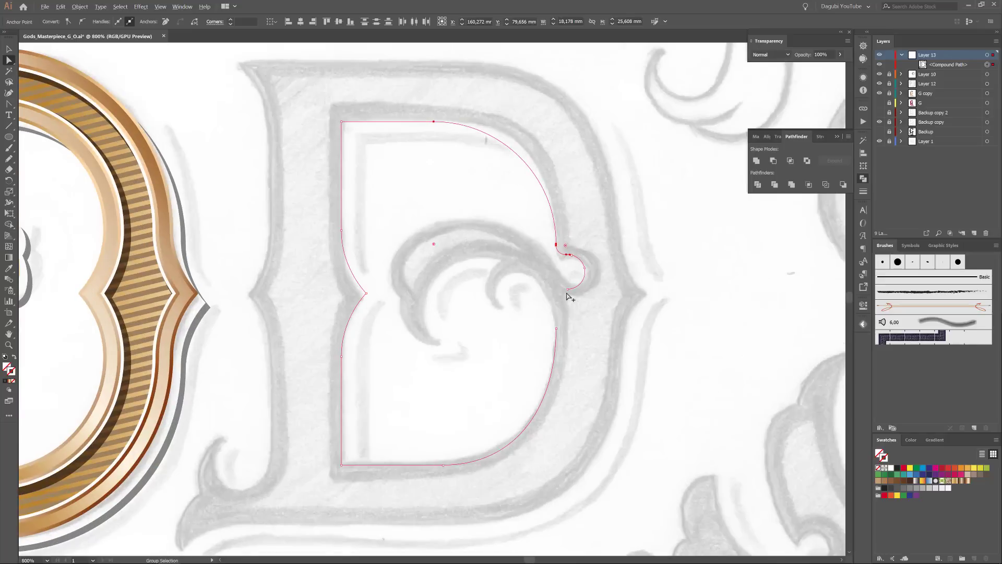
pyautogui.click(531, 201)
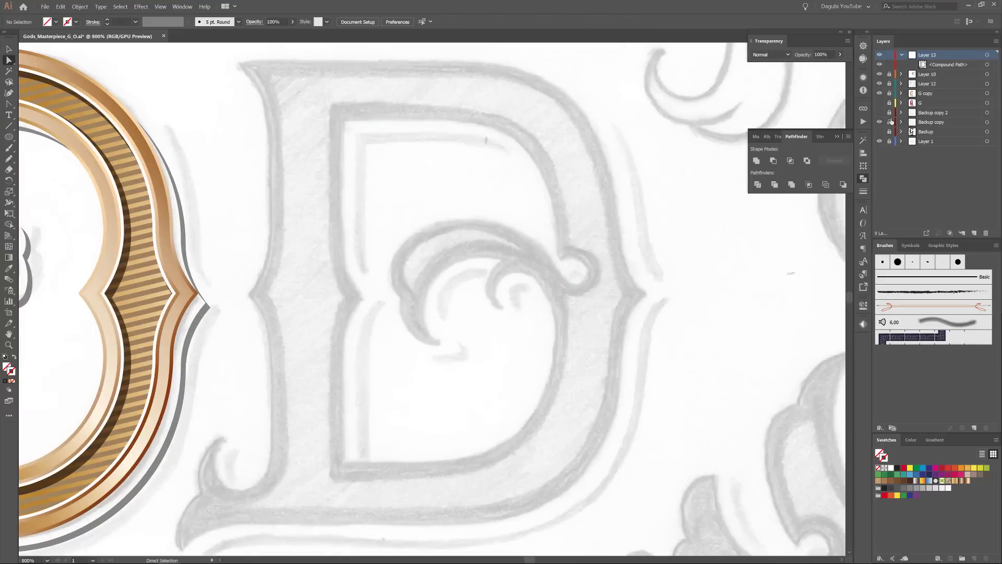
# Select the whole compound letter path and confirm the Pencil tool's options with Fidelity fully at Smooth and selected-path editing within 6 pixels.
pyautogui.click(987, 65)
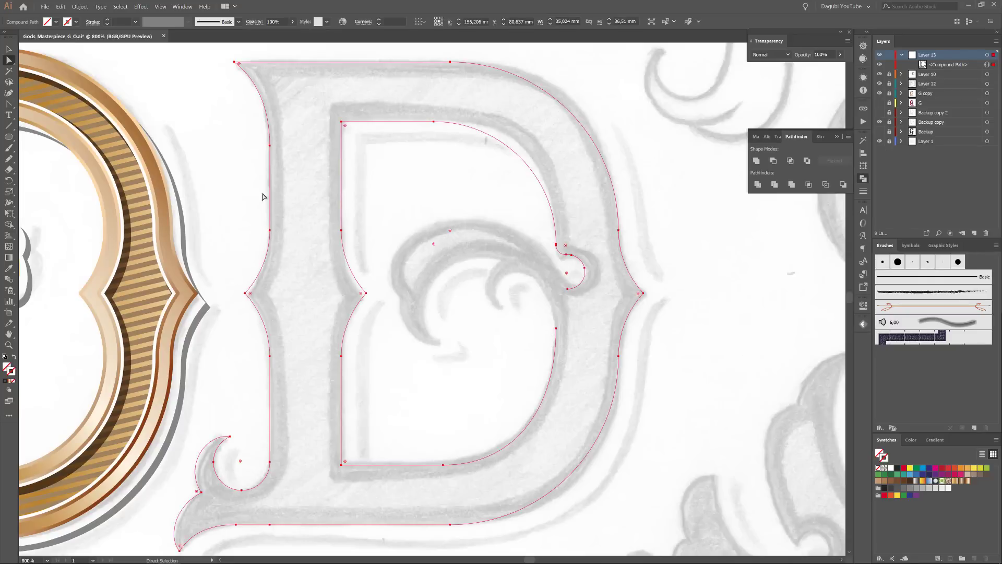
pyautogui.click(9, 159)
pyautogui.click(10, 159)
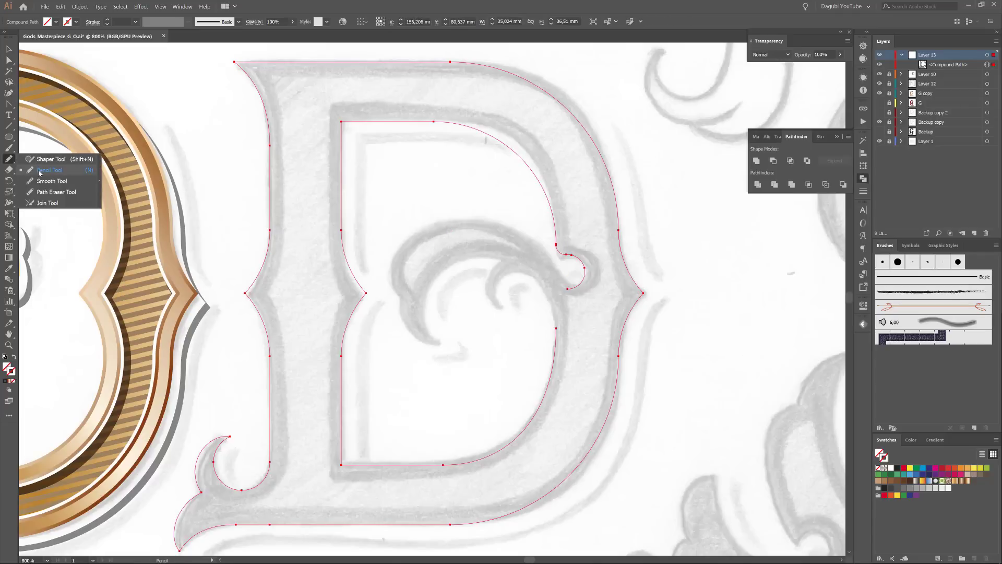
pyautogui.click(39, 171)
pyautogui.doubleClick(9, 160)
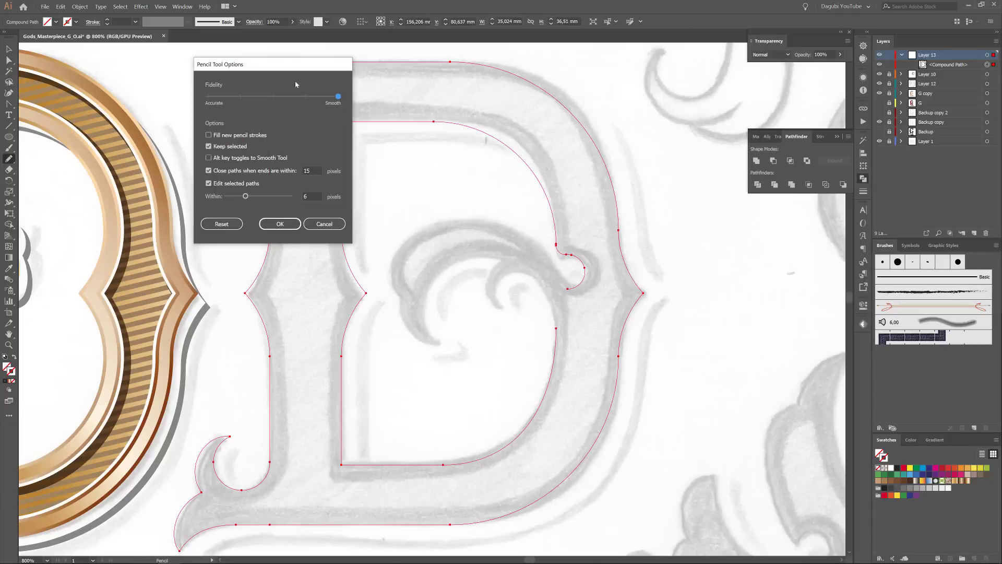
pyautogui.moveTo(293, 65); pyautogui.dragTo(387, 85)
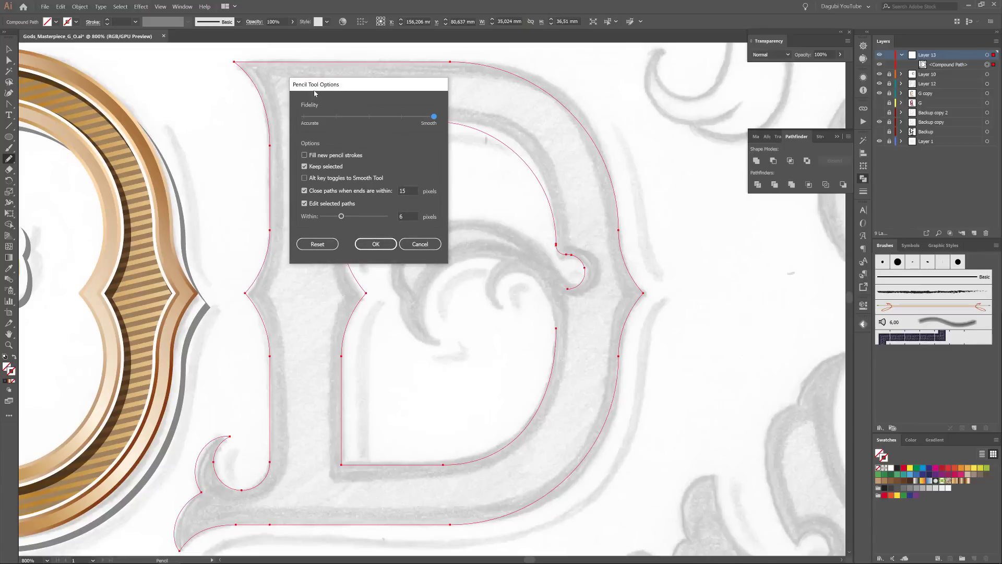
pyautogui.click(376, 244)
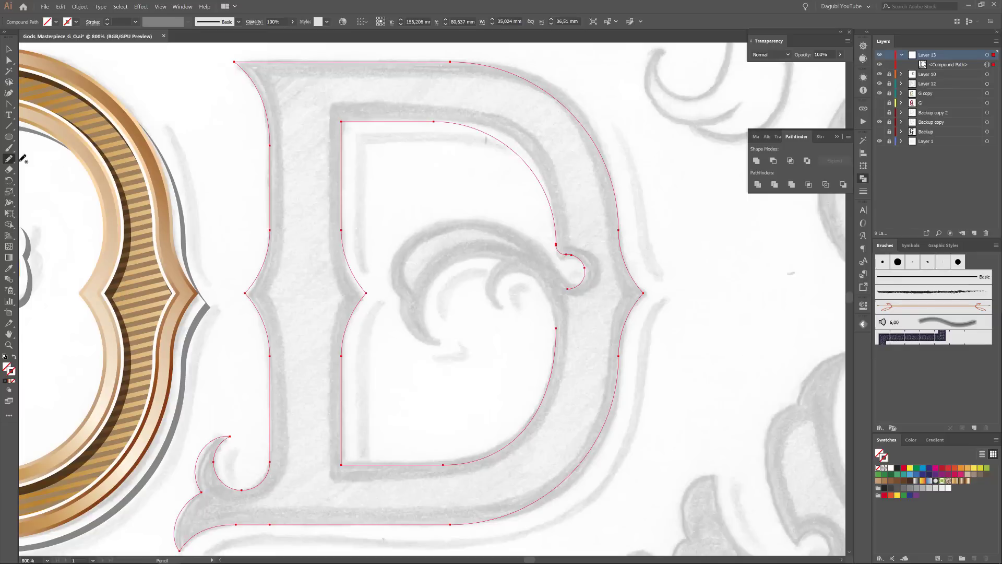
# Continue the inner outline with the Pencil tool from the bowl's lower open end around both sides of the sketched flourish's small curl.
pyautogui.scroll(1, 532, 290)
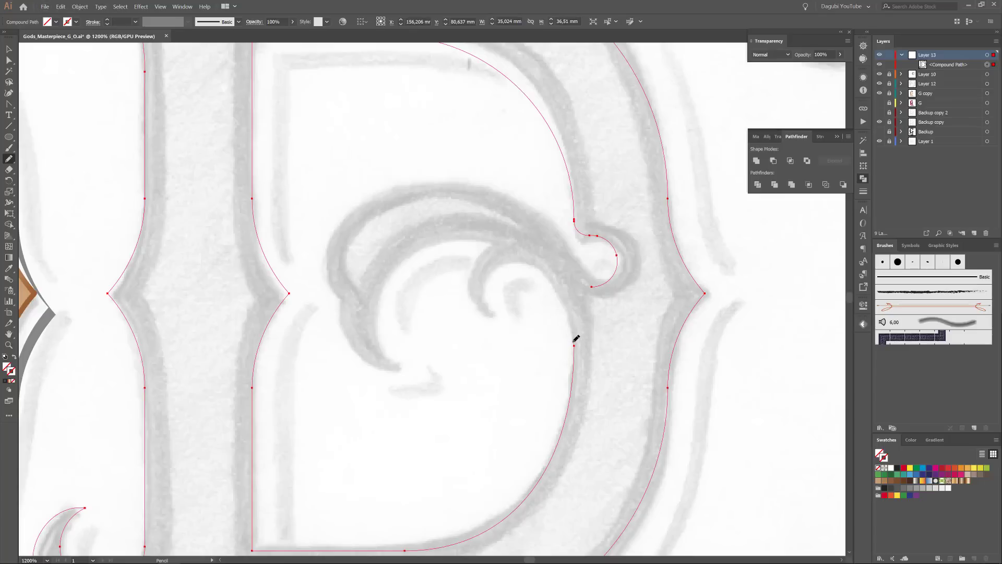
pyautogui.moveTo(573, 335)
pyautogui.mouseDown()
pyautogui.moveTo(564, 292)
pyautogui.moveTo(533, 261)
pyautogui.moveTo(514, 261)
pyautogui.moveTo(487, 285)
pyautogui.moveTo(493, 313)
pyautogui.mouseUp()
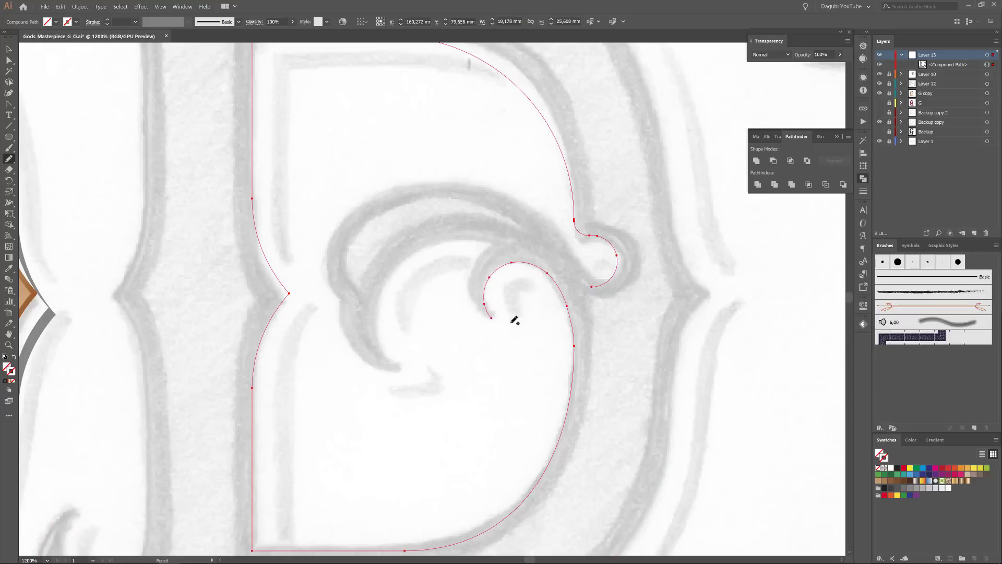
pyautogui.hotkey('ctrl', 'z')
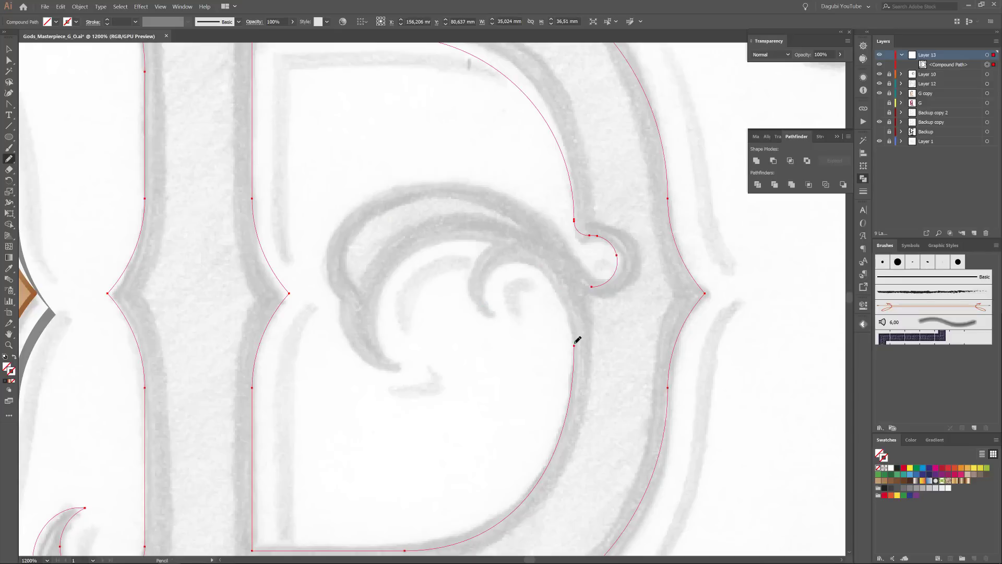
pyautogui.moveTo(574, 328)
pyautogui.mouseDown()
pyautogui.moveTo(553, 274)
pyautogui.moveTo(522, 263)
pyautogui.moveTo(509, 264)
pyautogui.moveTo(489, 293)
pyautogui.moveTo(498, 315)
pyautogui.mouseUp()
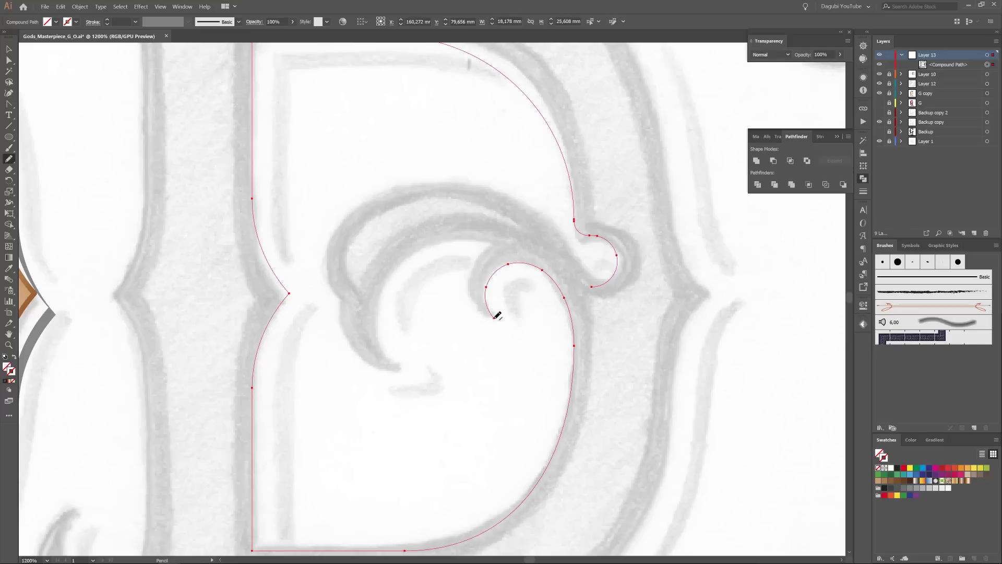
pyautogui.moveTo(496, 315); pyautogui.dragTo(472, 293)
# Trace the flourish's large curled leaf around its tip and over its outer edge with the Pencil tool, closing the outline at the notch.
pyautogui.moveTo(494, 245)
pyautogui.mouseDown()
pyautogui.moveTo(416, 248)
pyautogui.moveTo(388, 273)
pyautogui.moveTo(377, 332)
pyautogui.moveTo(400, 370)
pyautogui.mouseUp()
pyautogui.moveTo(396, 370)
pyautogui.mouseDown()
pyautogui.moveTo(352, 351)
pyautogui.moveTo(346, 301)
pyautogui.mouseUp()
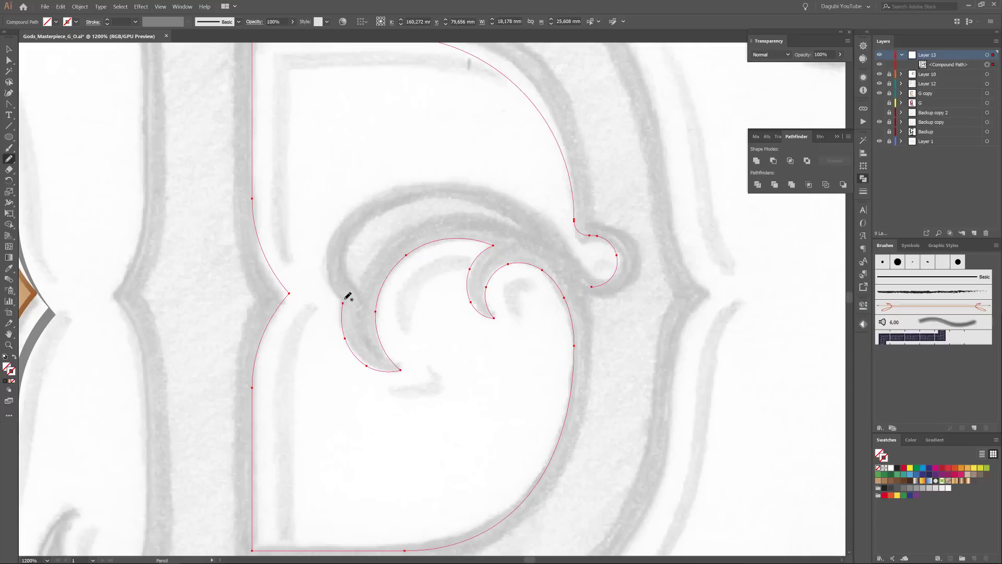
pyautogui.moveTo(334, 295)
pyautogui.mouseDown()
pyautogui.moveTo(334, 237)
pyautogui.moveTo(387, 191)
pyautogui.moveTo(441, 182)
pyautogui.moveTo(491, 187)
pyautogui.moveTo(543, 215)
pyautogui.moveTo(592, 286)
pyautogui.mouseUp()
# Round the corner where the flourish's outer edge meets the circular notch to about 0.88 mm.
pyautogui.moveTo(597, 266); pyautogui.dragTo(646, 312)
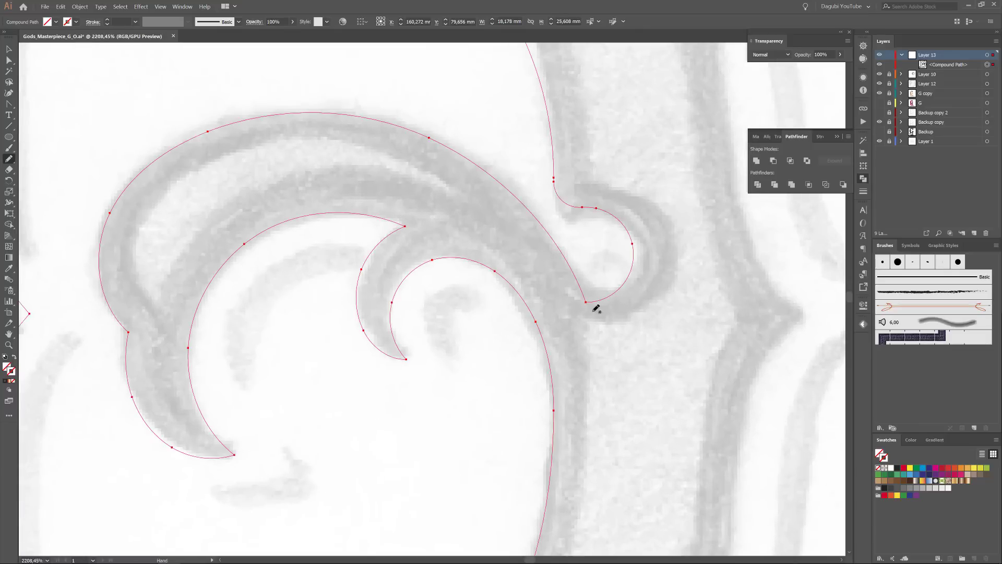
pyautogui.click(9, 60)
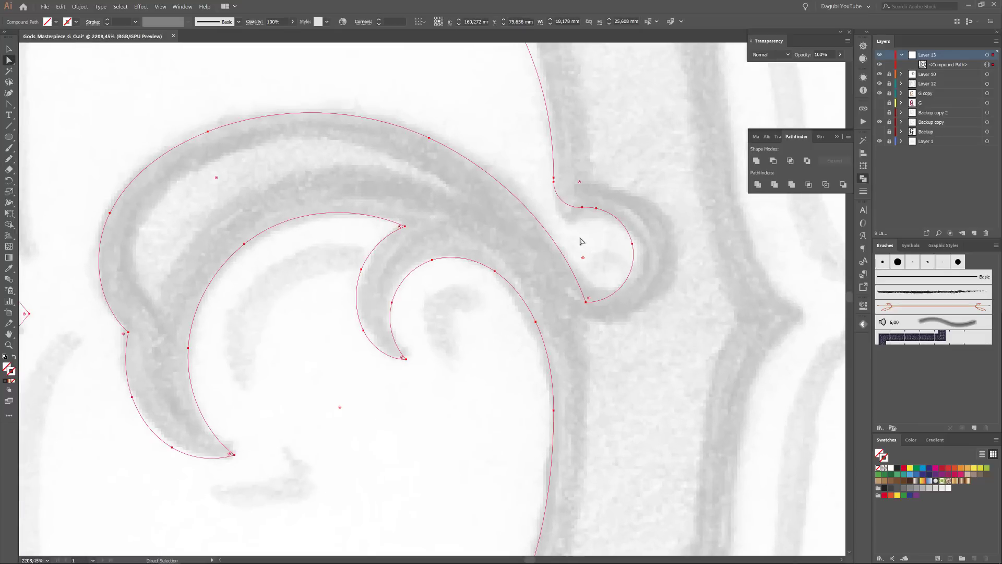
pyautogui.click(585, 303)
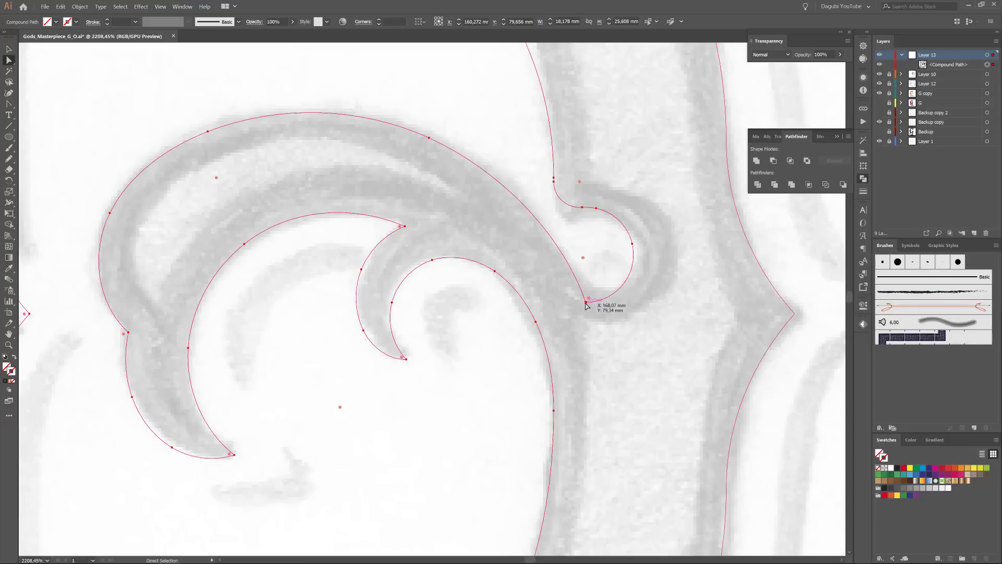
pyautogui.click(586, 302)
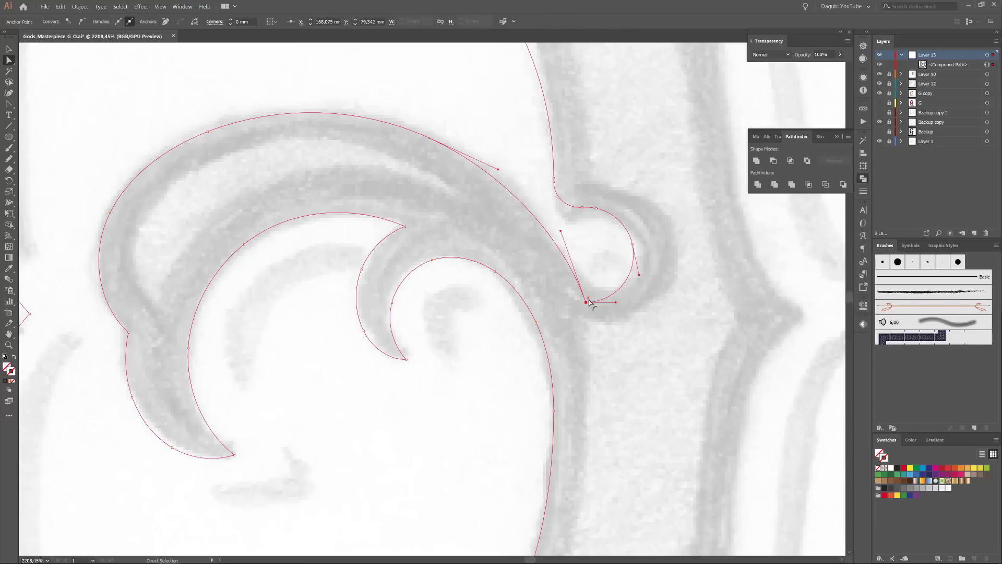
pyautogui.moveTo(592, 296); pyautogui.dragTo(606, 258)
pyautogui.scroll(-3, 628, 289)
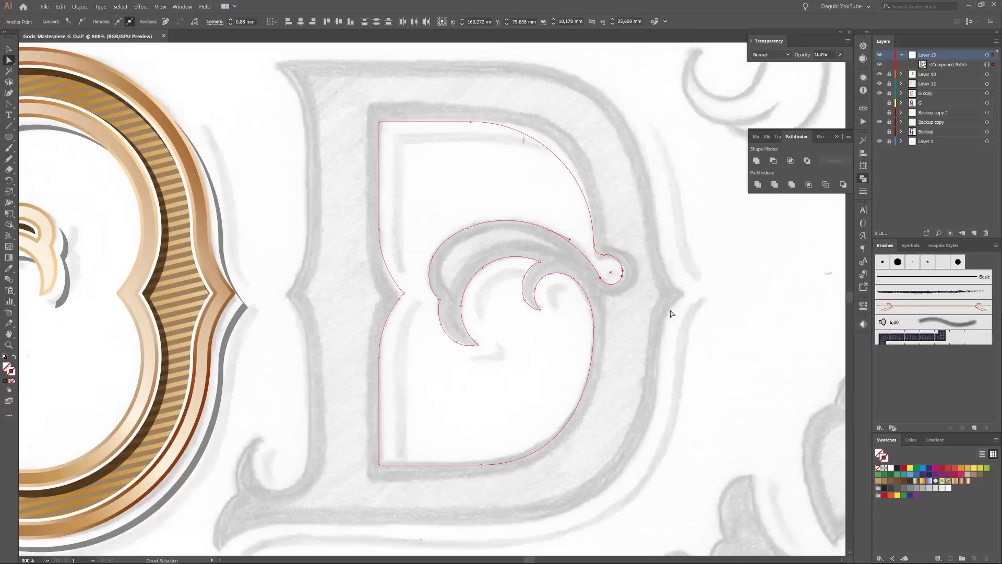
# Give the whole letter D a black 3 pt stroke aligned to the inside of its path.
pyautogui.click(987, 54)
pyautogui.scroll(-1, 417, 262)
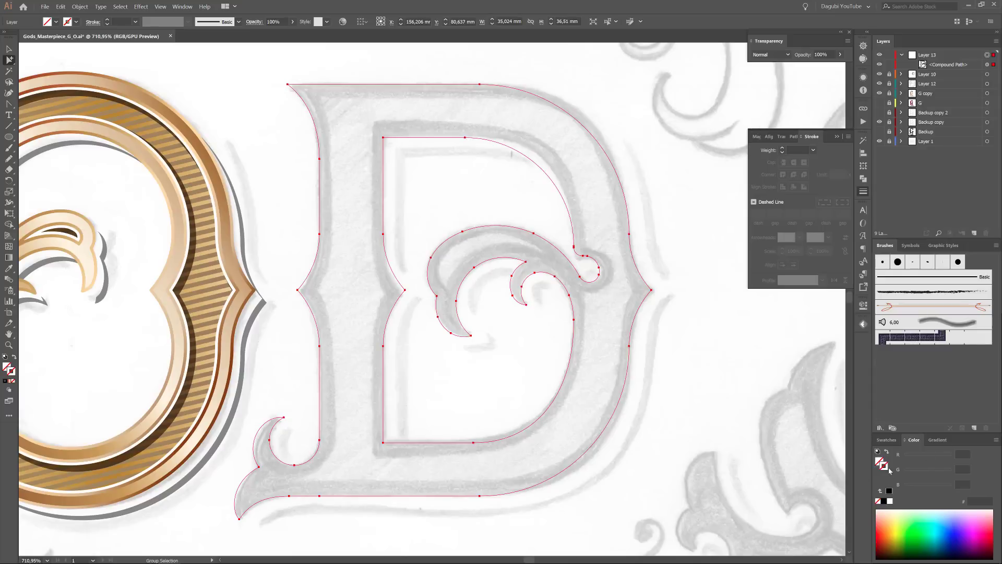
pyautogui.click(883, 501)
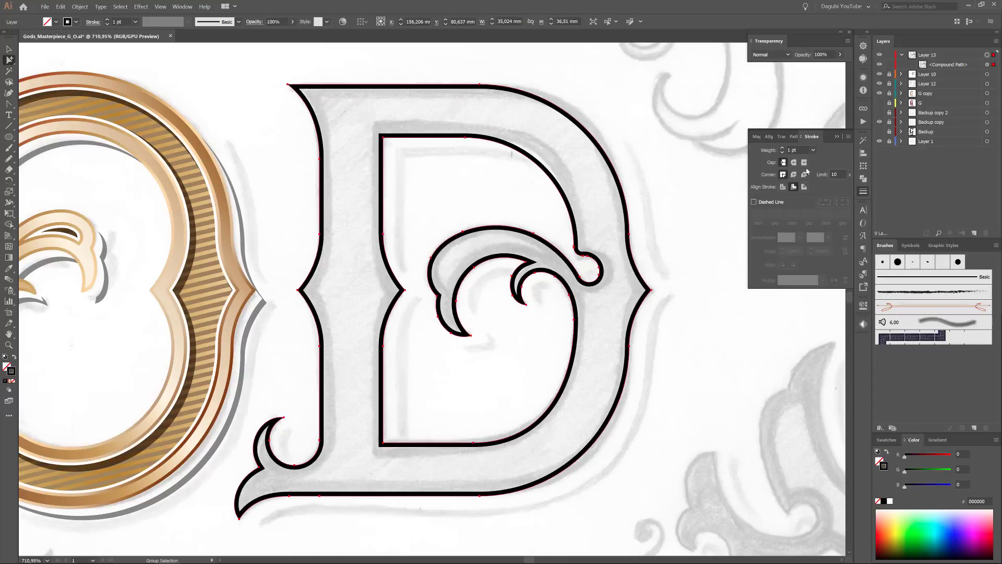
pyautogui.click(783, 187)
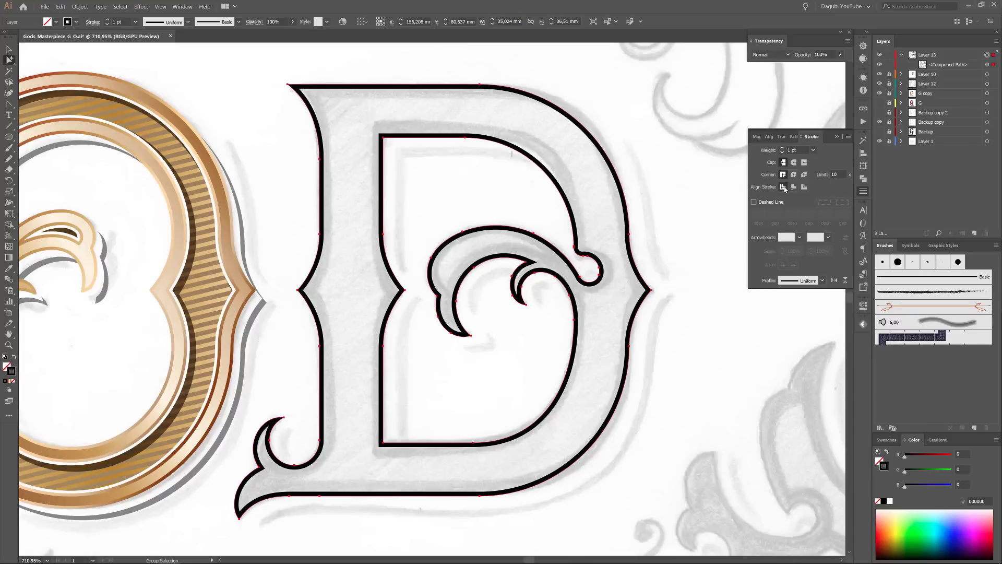
pyautogui.click(794, 187)
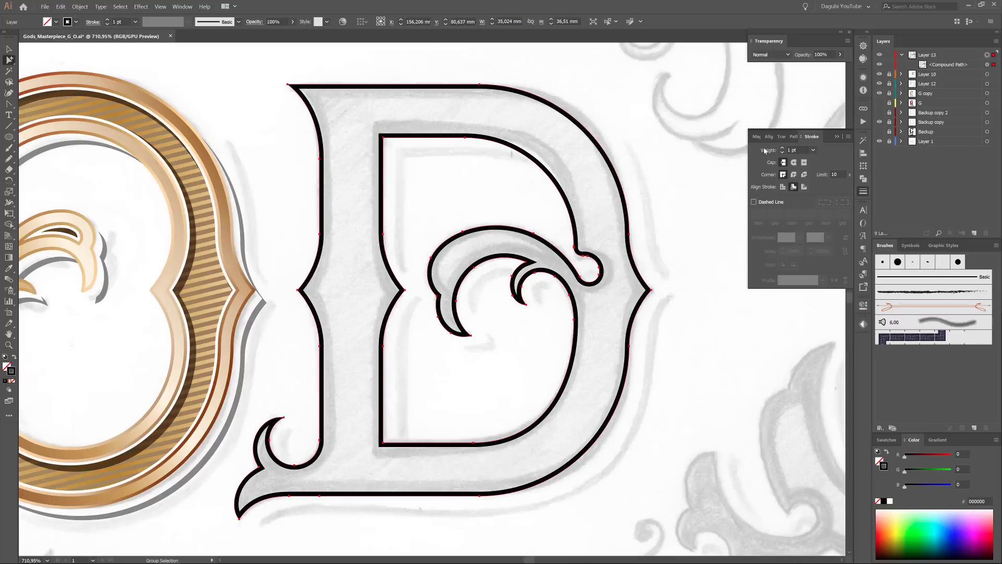
pyautogui.click(783, 149)
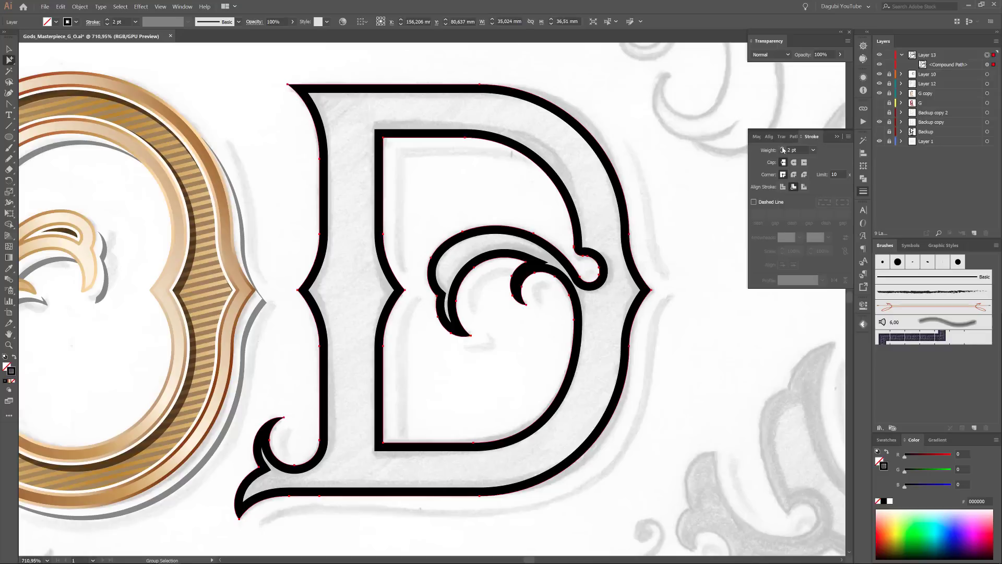
pyautogui.click(782, 148)
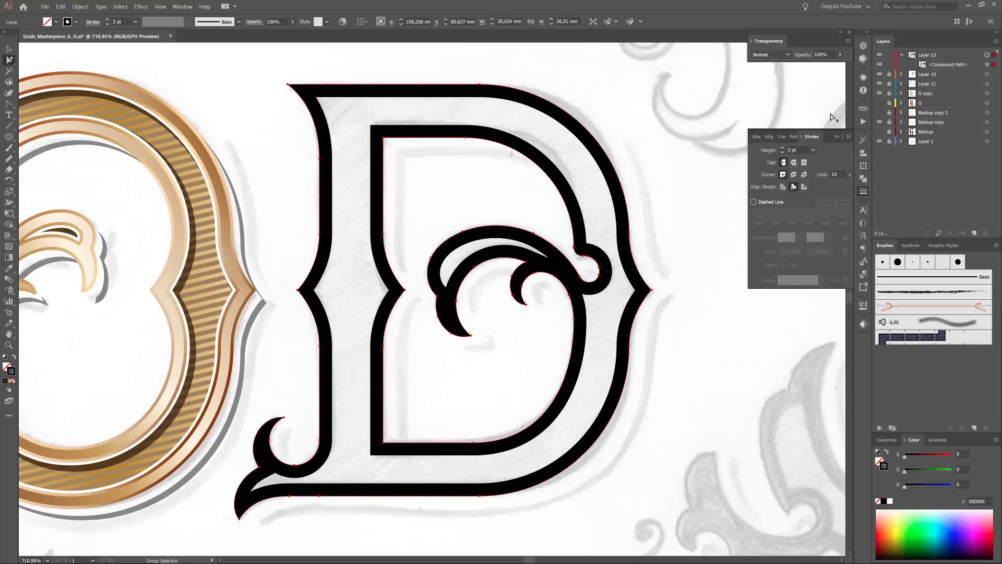
# Convert the letter D's black stroke into filled shapes with Outline Stroke.
pyautogui.click(80, 7)
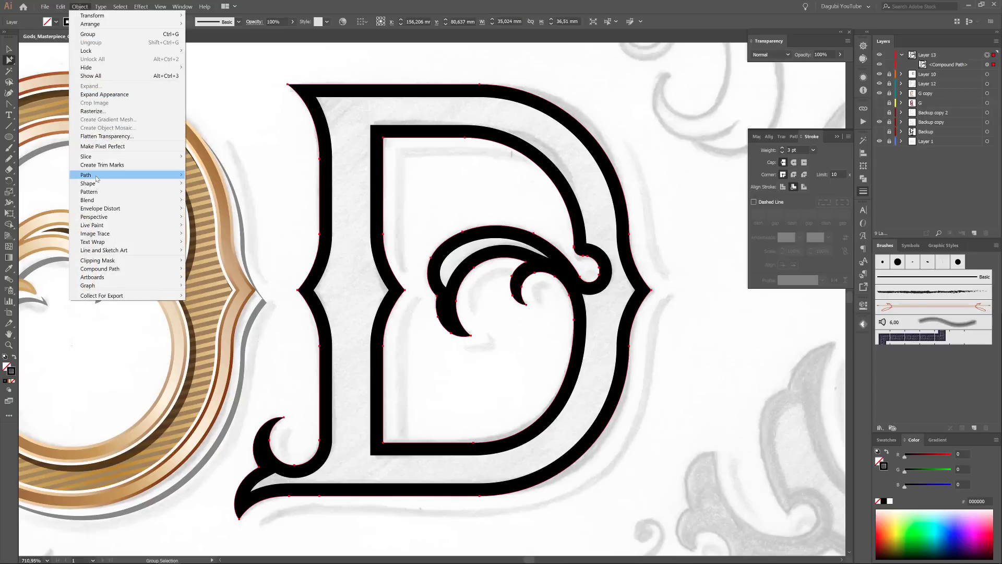
pyautogui.moveTo(97, 177)
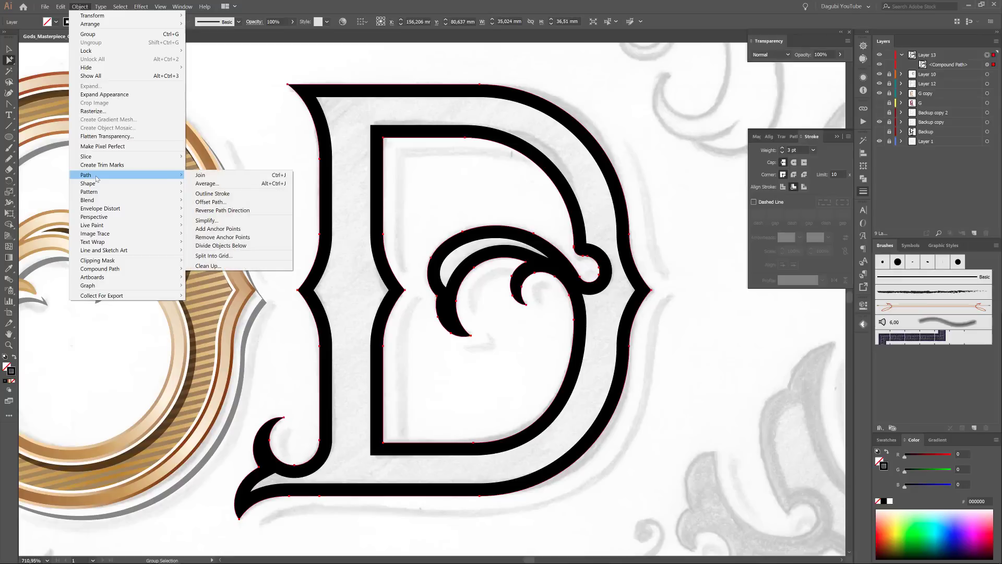
pyautogui.click(212, 194)
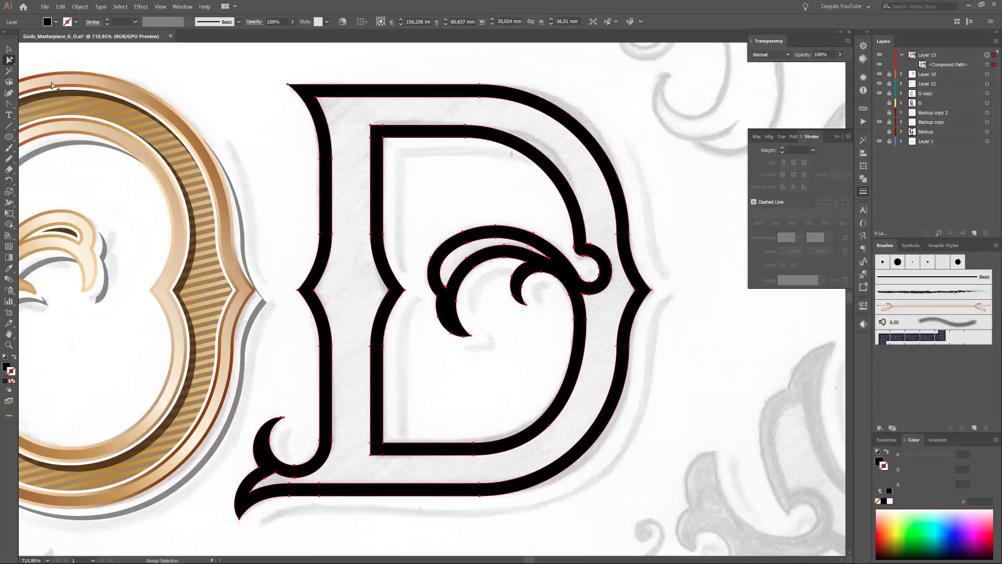
# Copy the outlined stroke's three inner contours (outer edge, counter edge and leaf opening) and paste them in place.
pyautogui.click(8, 61)
pyautogui.scroll(5, 504, 242)
pyautogui.moveTo(621, 150); pyautogui.dragTo(459, 158)
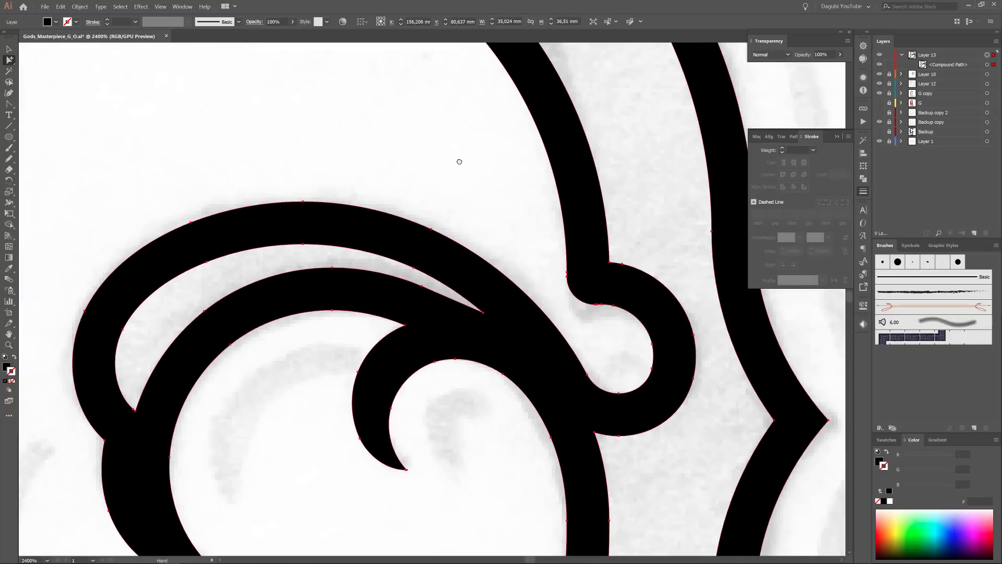
pyautogui.click(463, 161)
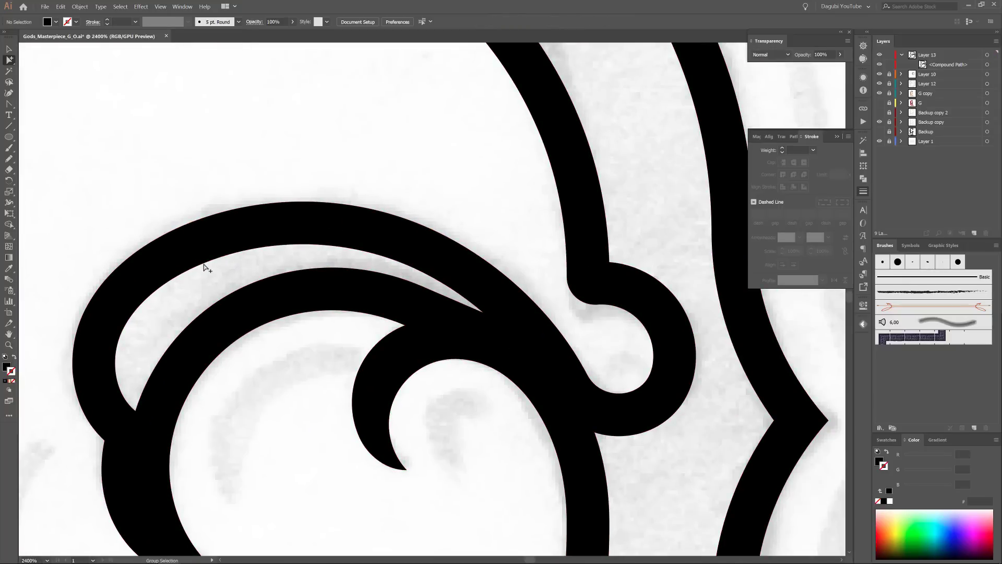
pyautogui.click(211, 266)
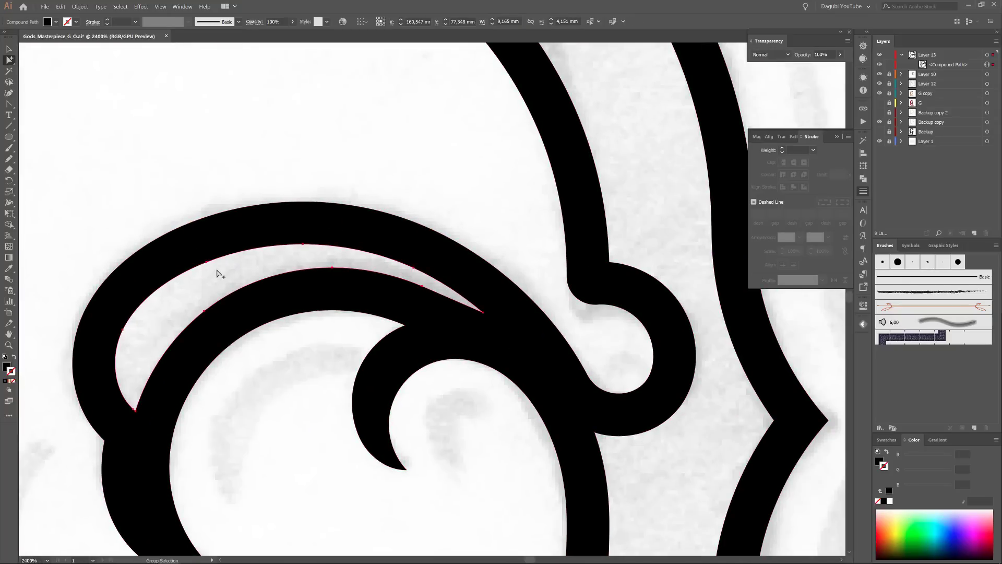
pyautogui.click(598, 174)
pyautogui.keyDown('shift'); pyautogui.click(704, 156); pyautogui.keyUp('shift')
pyautogui.scroll(-3, 381, 163)
pyautogui.moveTo(409, 158); pyautogui.dragTo(524, 189)
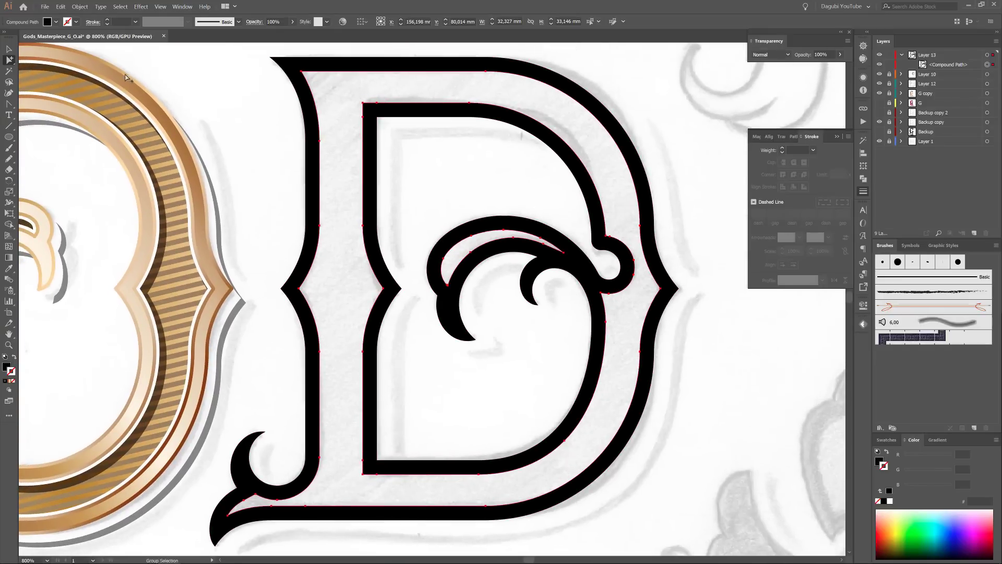
pyautogui.click(60, 7)
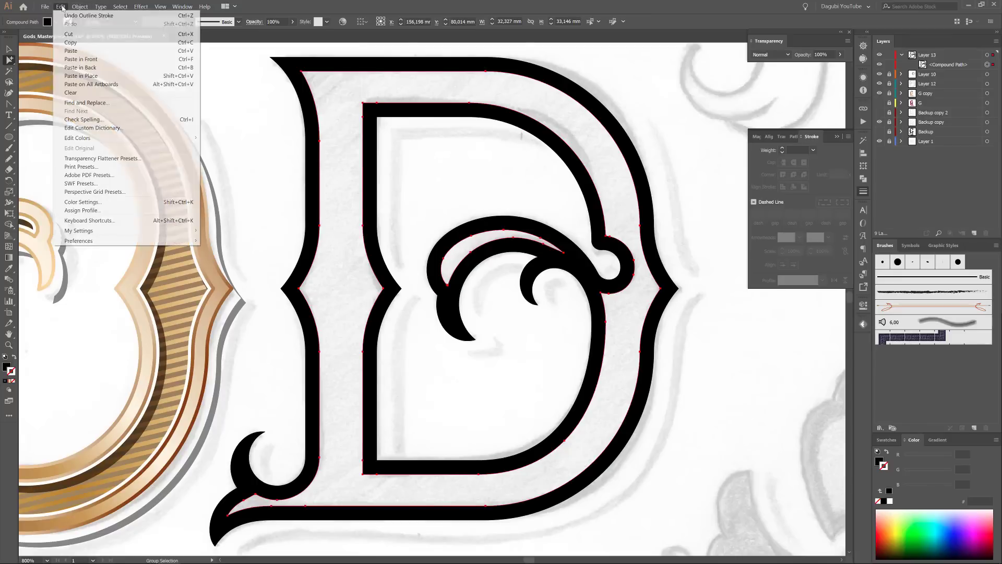
pyautogui.click(71, 45)
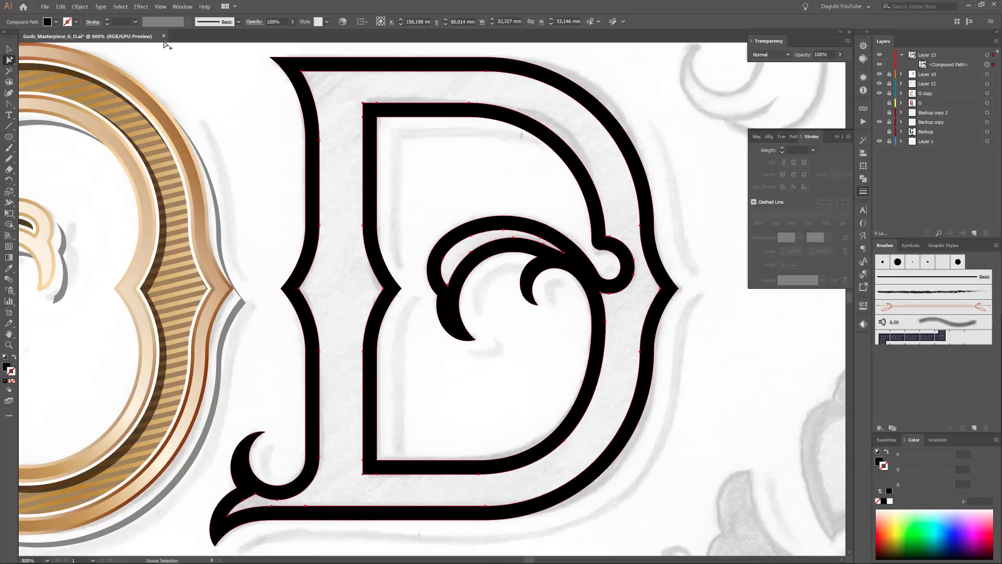
pyautogui.click(60, 8)
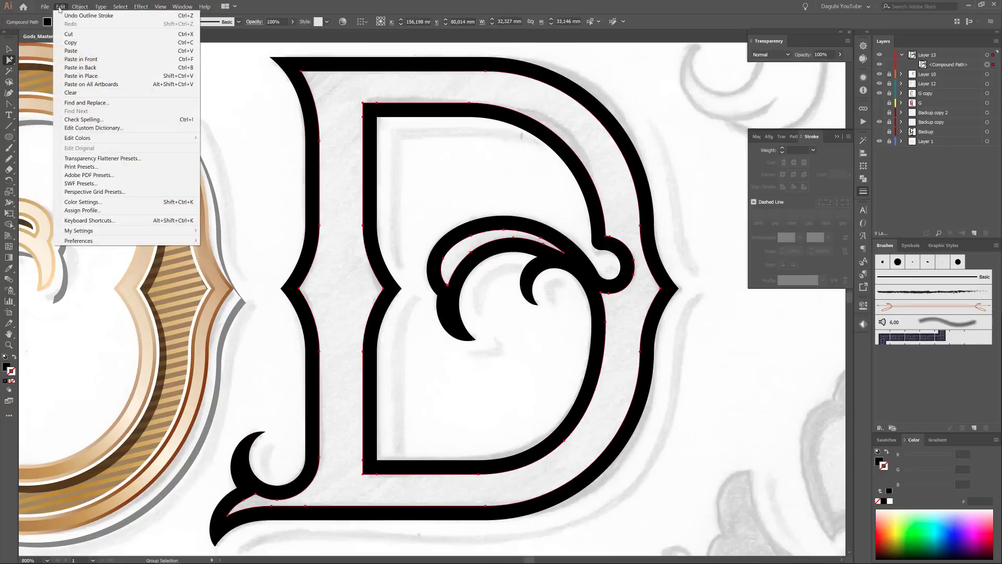
pyautogui.click(76, 77)
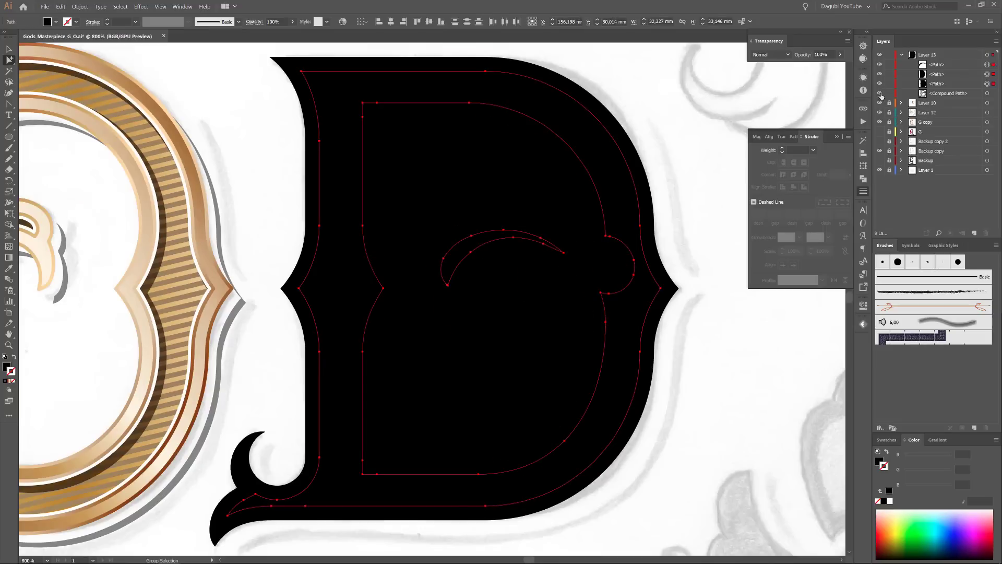
# Hide the outlined stroke and the pasted leaf shape, leaving only the two large pasted shapes visible.
pyautogui.click(879, 93)
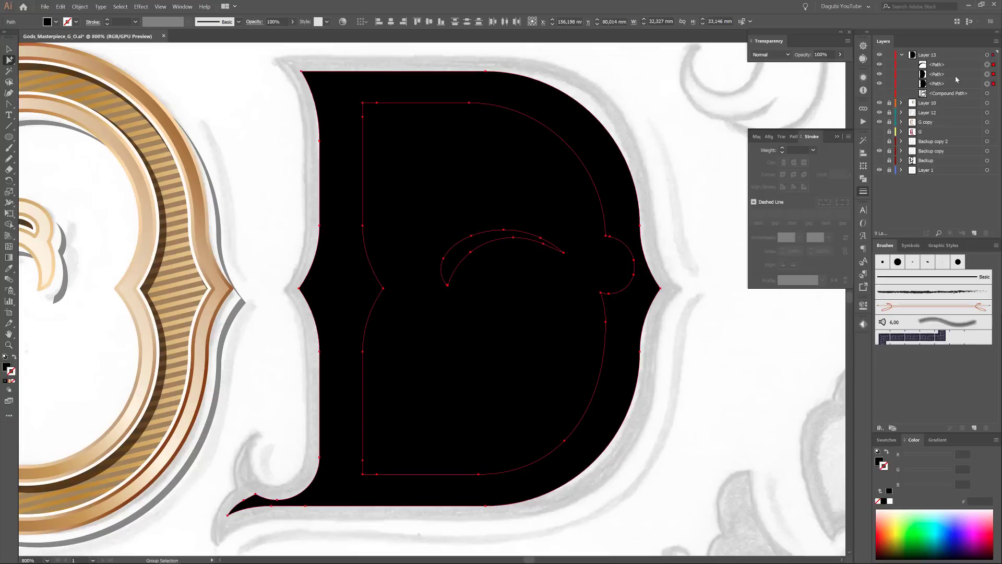
pyautogui.click(880, 84)
pyautogui.click(880, 85)
pyautogui.click(880, 84)
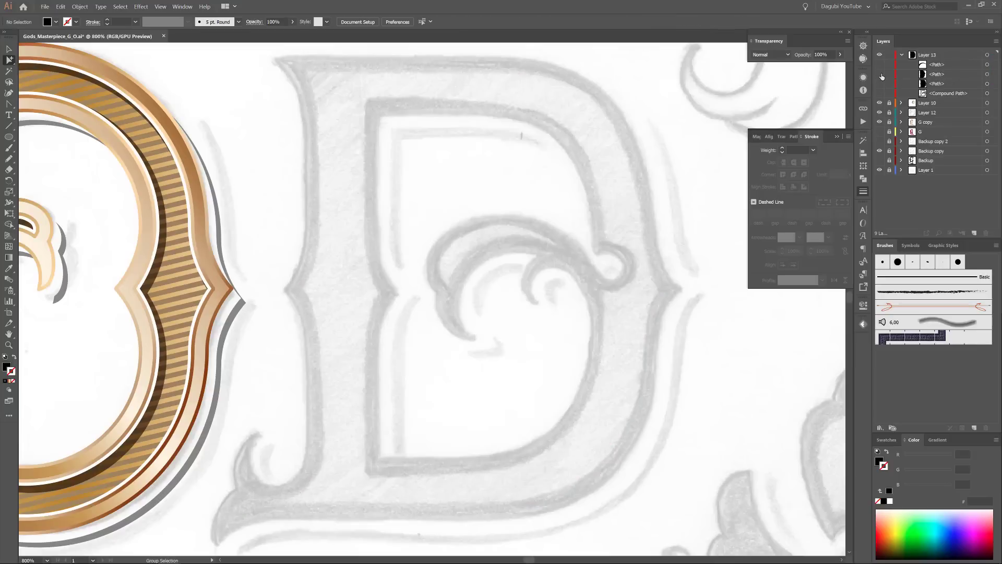
pyautogui.click(880, 74)
pyautogui.click(880, 74)
pyautogui.click(879, 65)
pyautogui.click(880, 64)
pyautogui.click(880, 74)
pyautogui.click(880, 84)
# Subtract the counter shape from the large D shape with the Minus Front pathfinder.
pyautogui.click(987, 74)
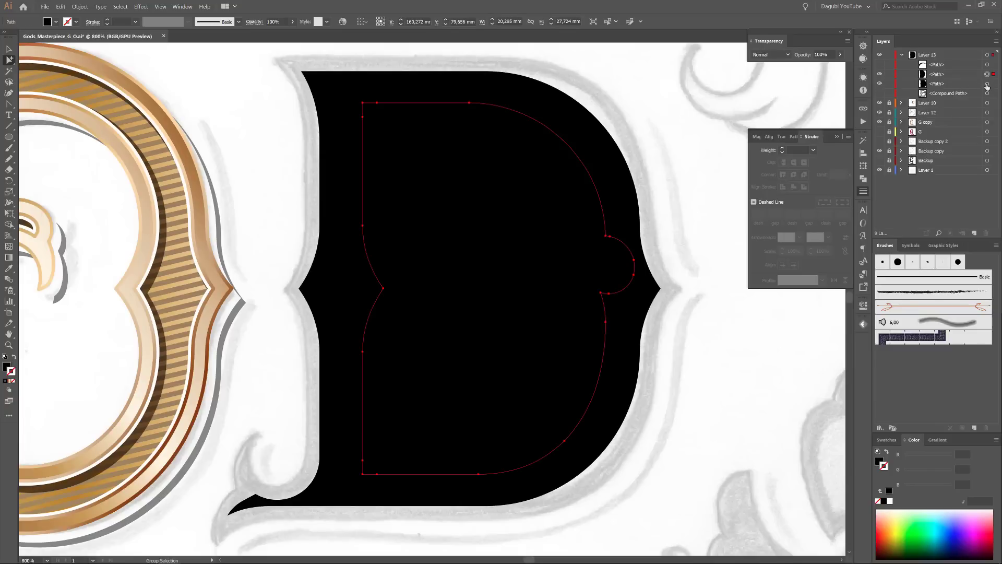
pyautogui.keyDown('shift'); pyautogui.click(987, 84); pyautogui.keyUp('shift')
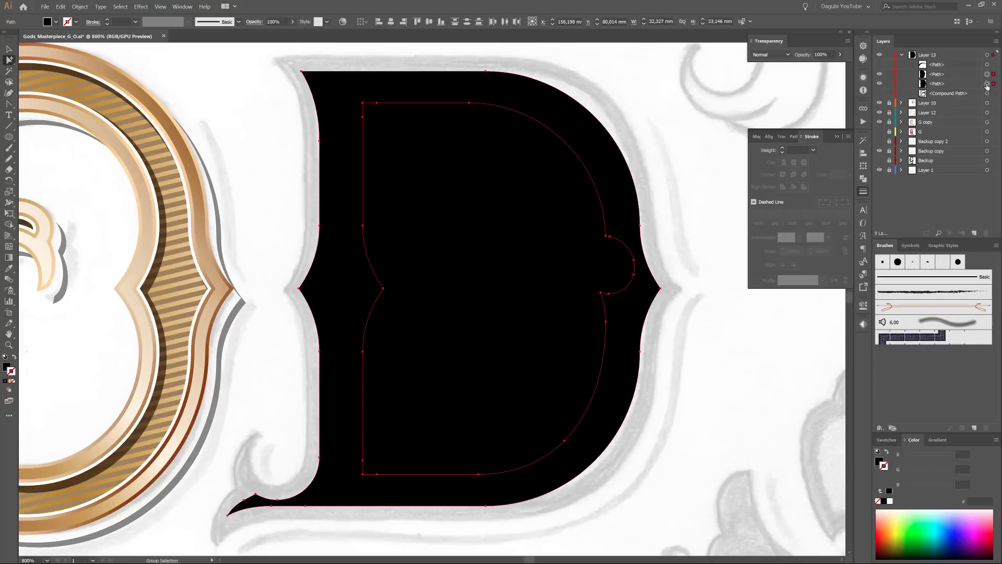
pyautogui.click(863, 179)
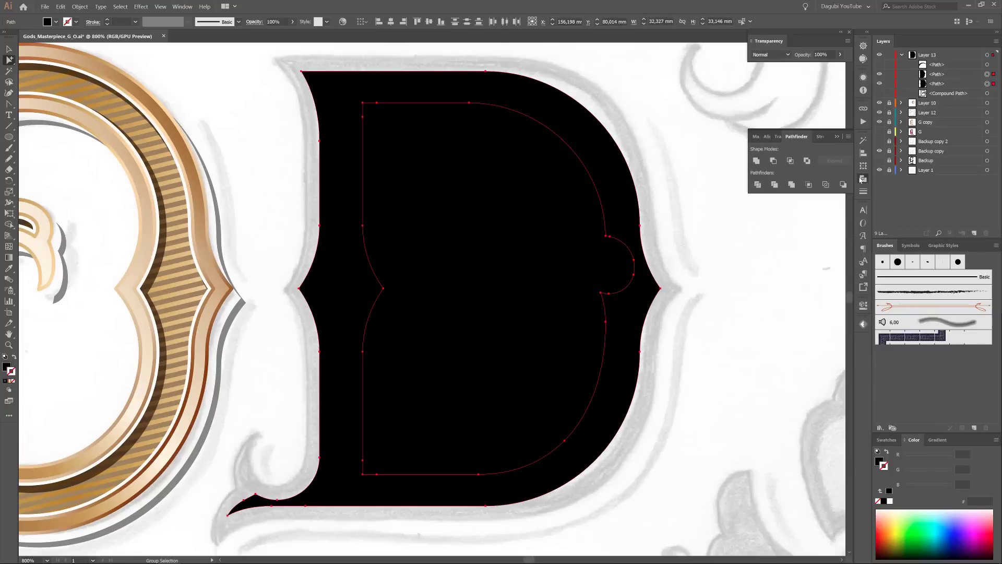
pyautogui.click(774, 161)
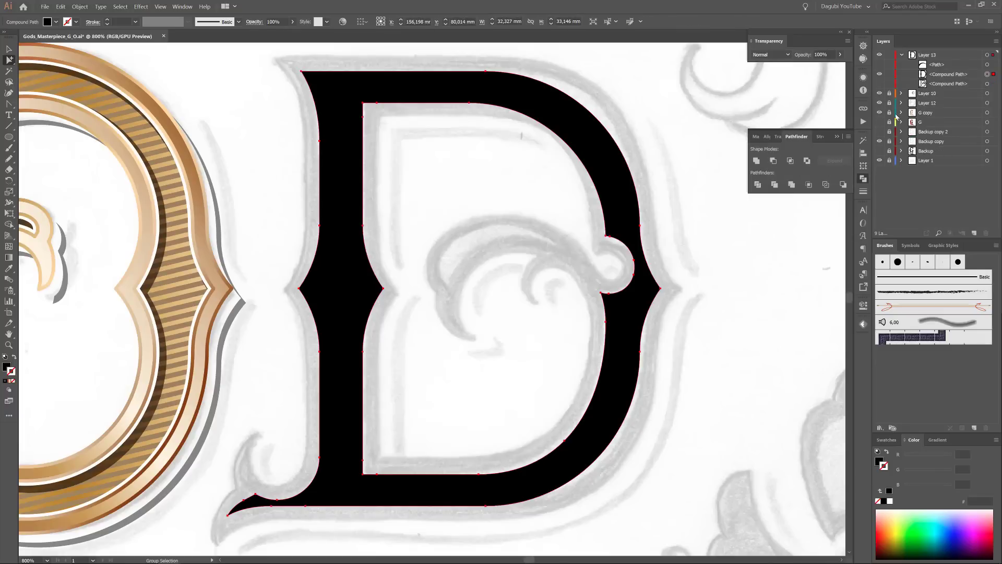
# Show the leaf shape again and combine it with the D's inner face into one compound path.
pyautogui.click(880, 64)
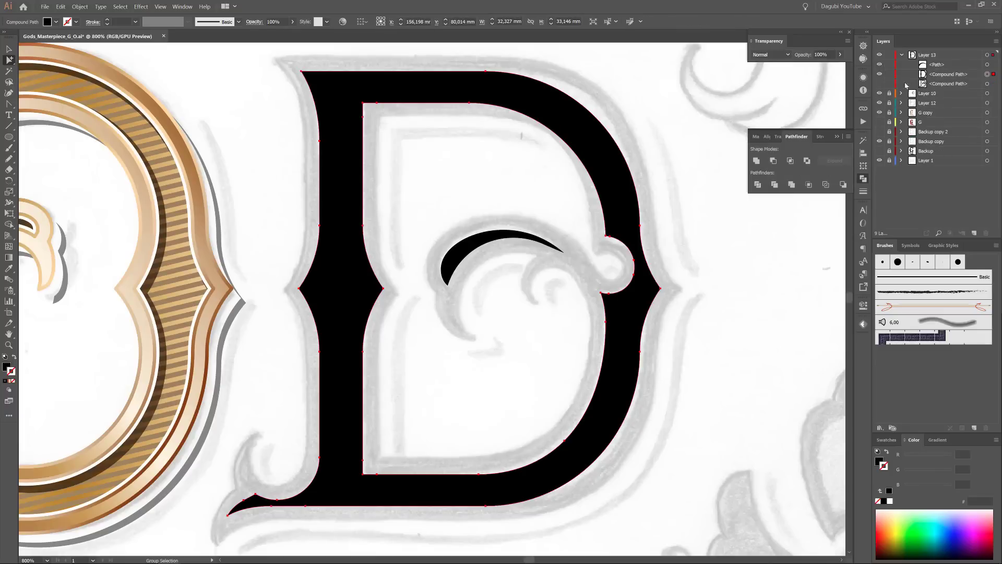
pyautogui.keyDown('shift'); pyautogui.click(987, 64); pyautogui.keyUp('shift')
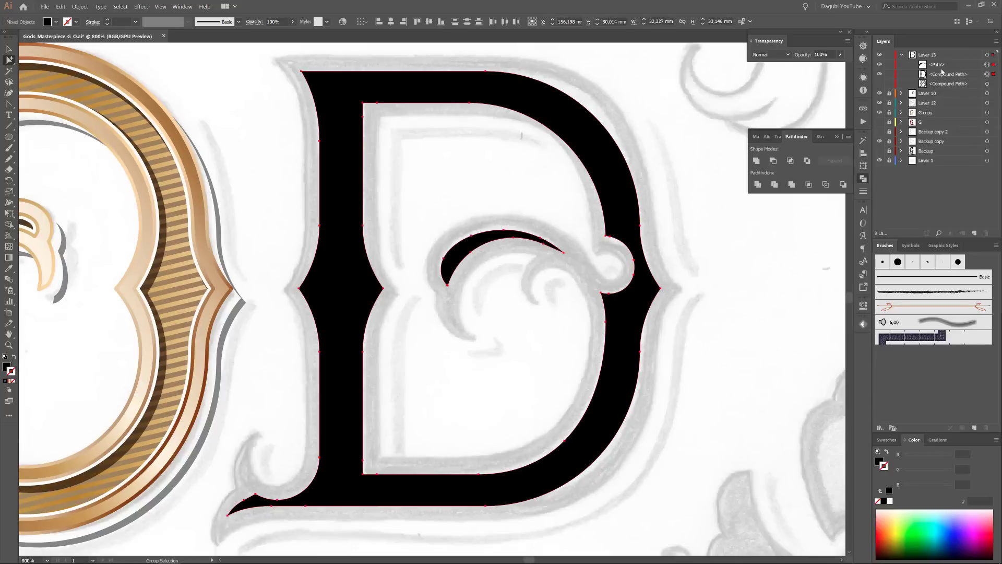
pyautogui.click(79, 7)
pyautogui.moveTo(123, 269)
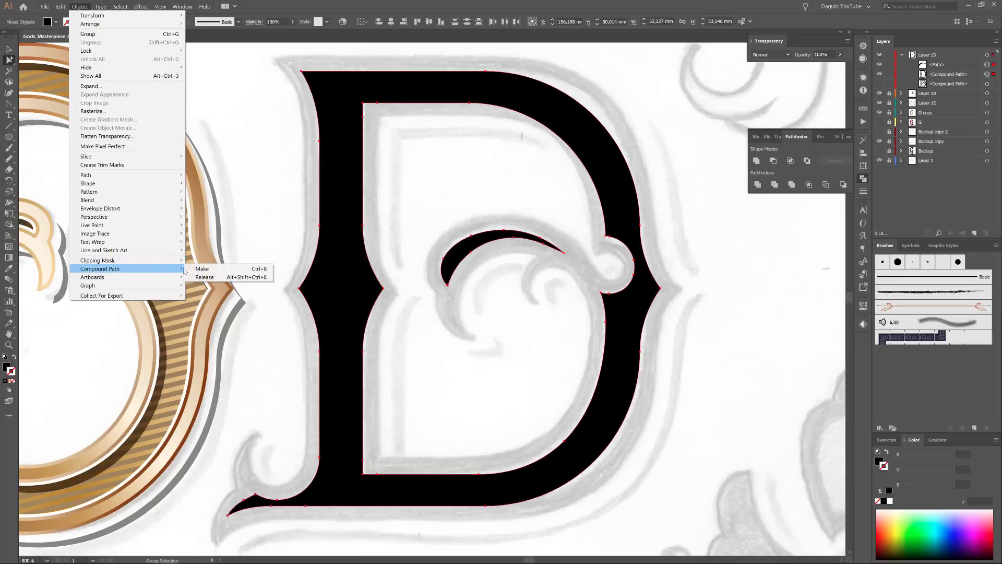
pyautogui.click(203, 269)
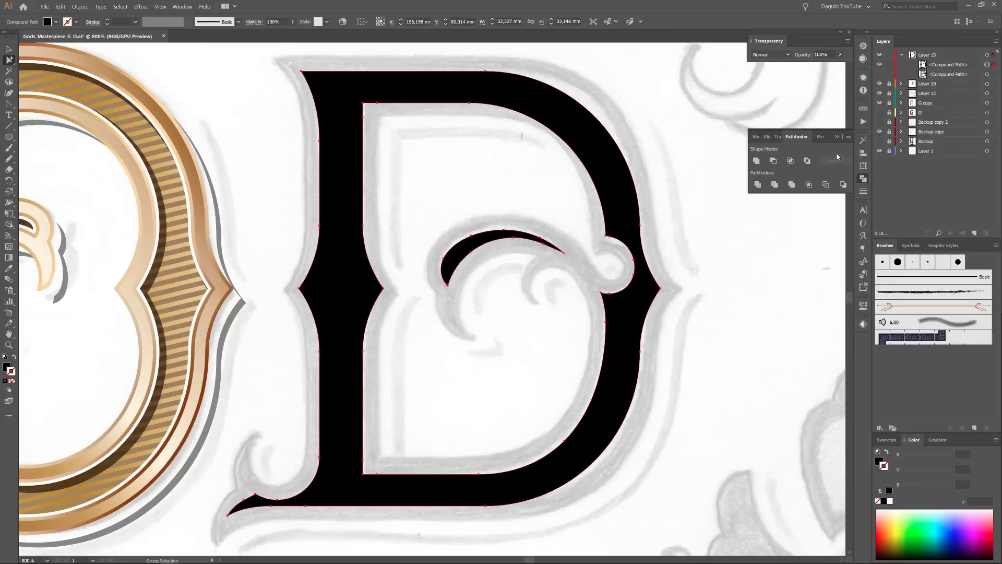
# Show the outlined stroke again and stack the D's inner face beneath it in Layer 13.
pyautogui.click(879, 75)
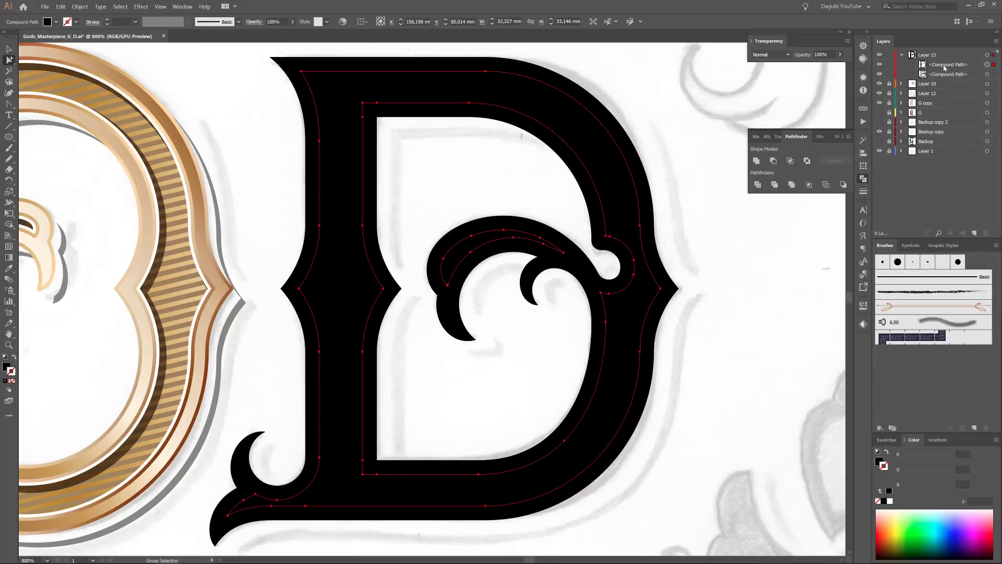
pyautogui.moveTo(946, 66); pyautogui.dragTo(942, 74)
pyautogui.keyDown('shift'); pyautogui.click(985, 65); pyautogui.keyUp('shift')
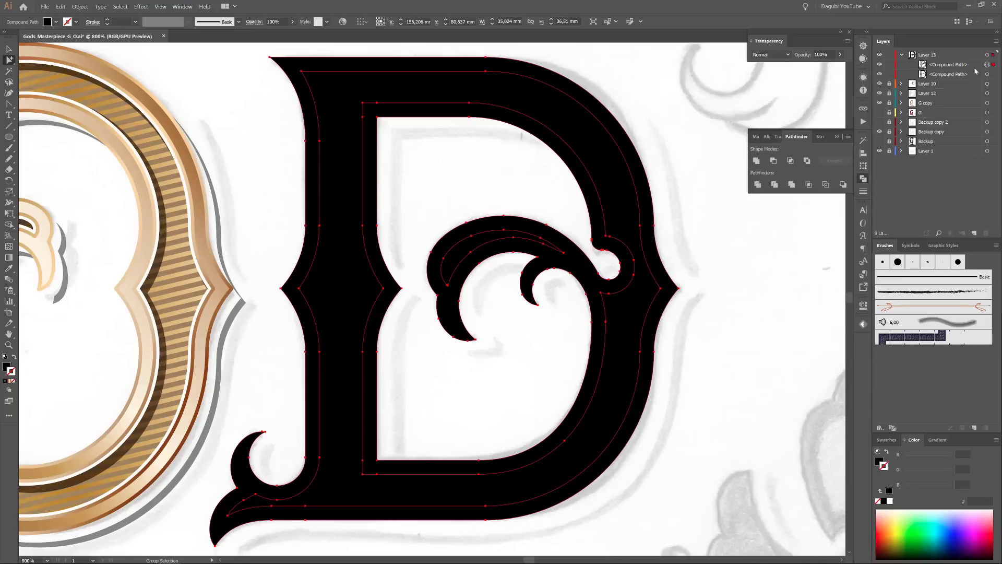
# Apply the gradient fill and 0.7 pt gradient stroke of the O's gold border to the D's outlined stroke with the Eyedropper.
pyautogui.moveTo(468, 209); pyautogui.dragTo(585, 215)
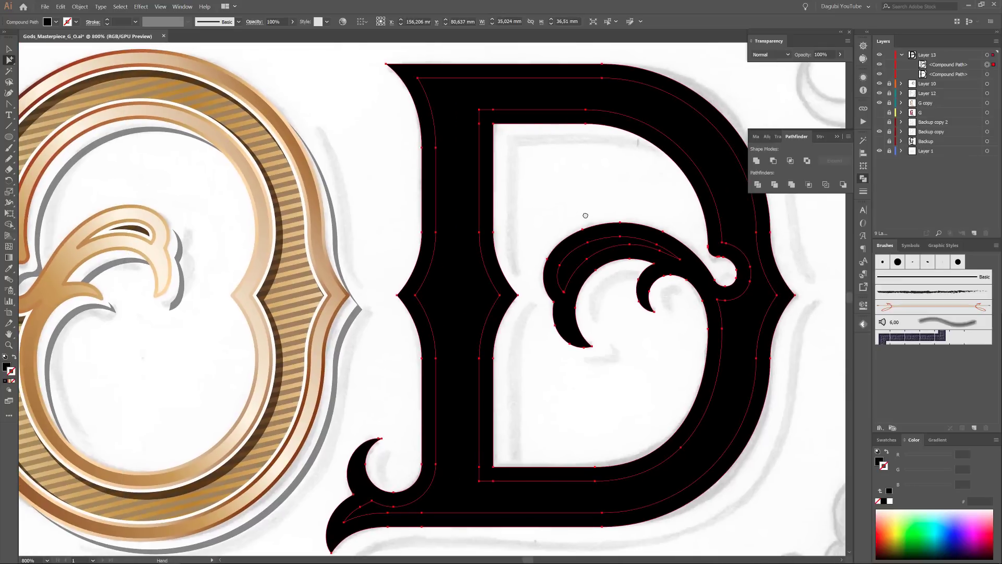
pyautogui.click(9, 270)
pyautogui.click(879, 64)
pyautogui.click(880, 64)
pyautogui.click(879, 64)
pyautogui.click(879, 64)
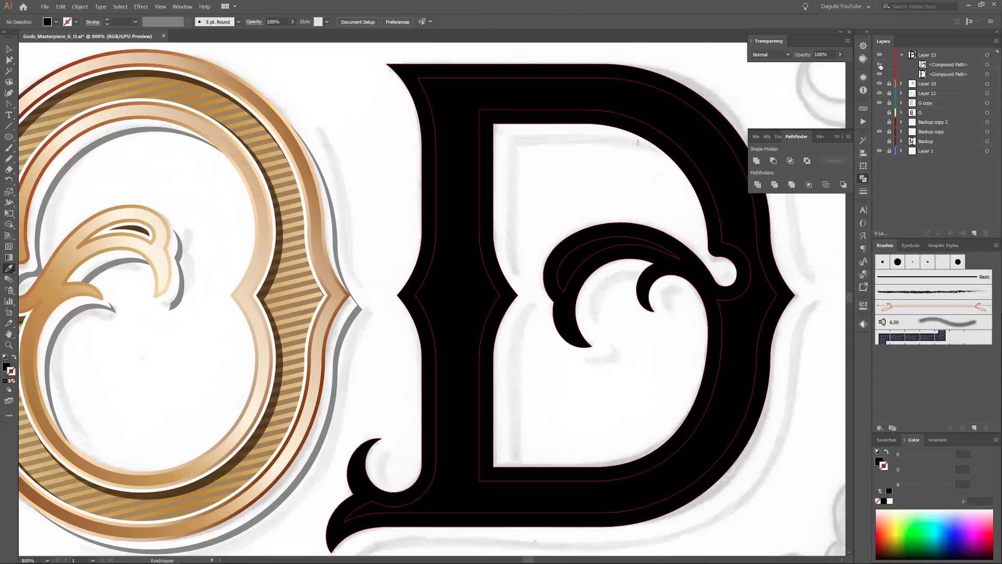
pyautogui.click(987, 64)
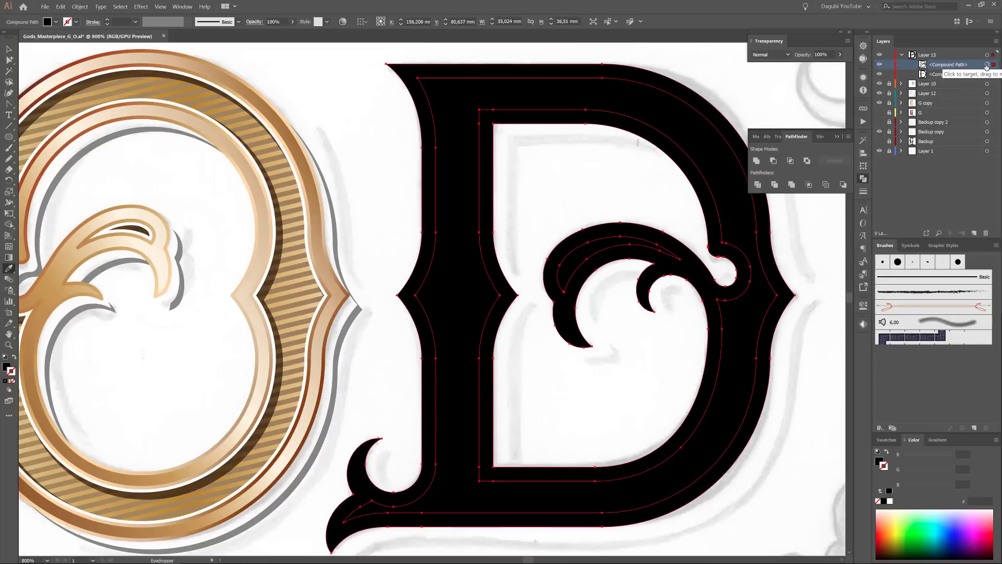
pyautogui.click(316, 200)
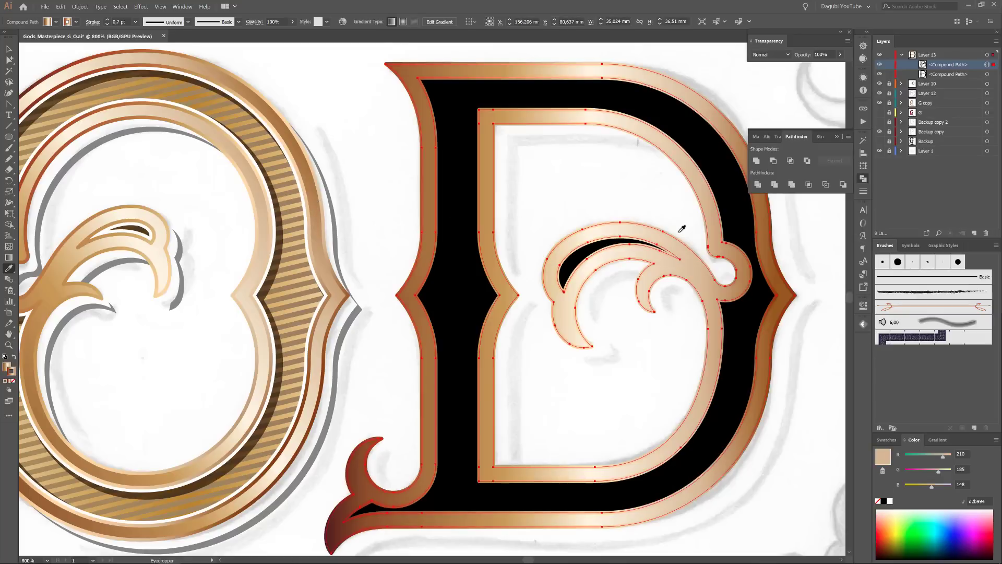
# Unlock Layer 10, hide the O's stripes in Layer 11, and apply the O's golden face gradient to the D's inner face with the Eyedropper.
pyautogui.click(900, 84)
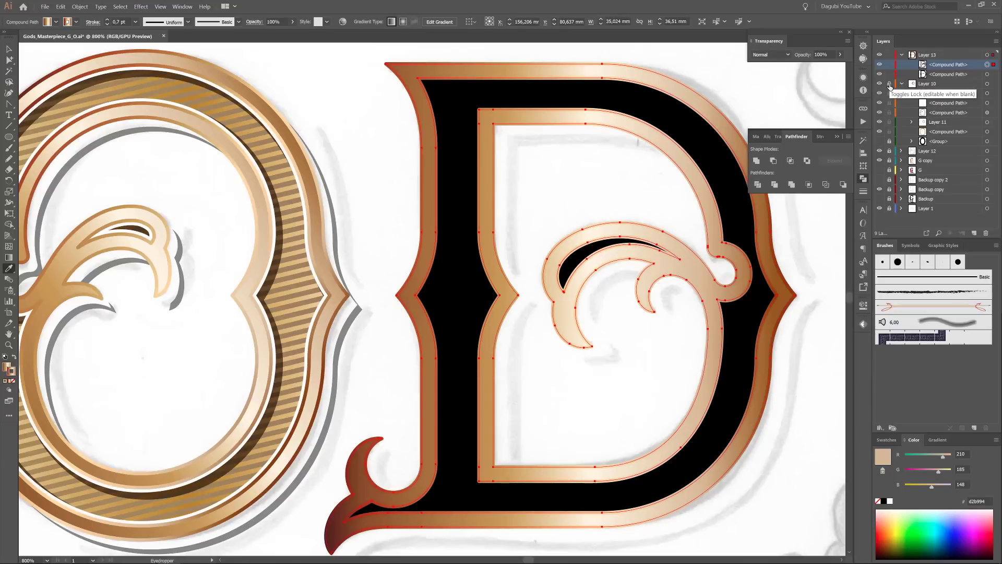
pyautogui.click(889, 84)
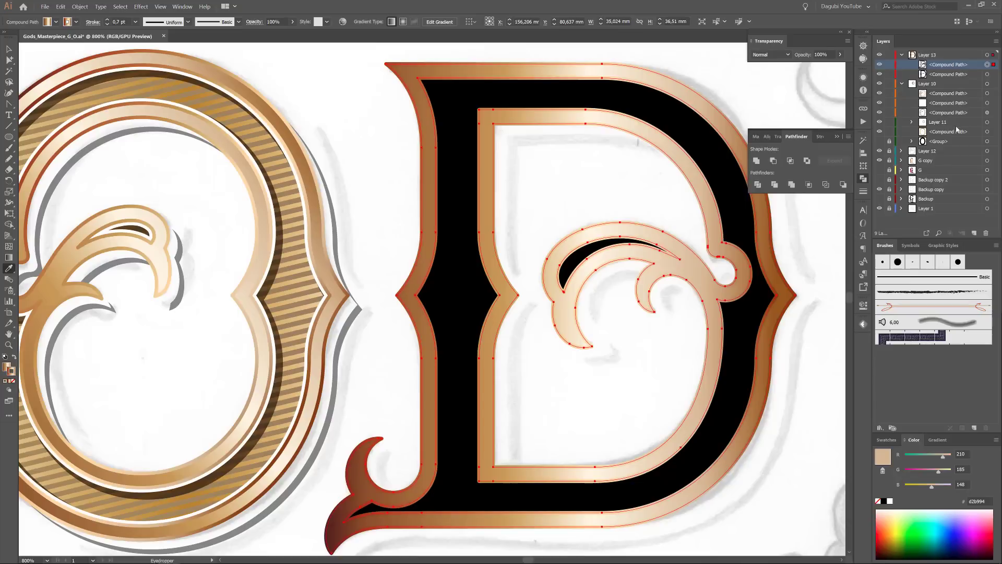
pyautogui.click(880, 122)
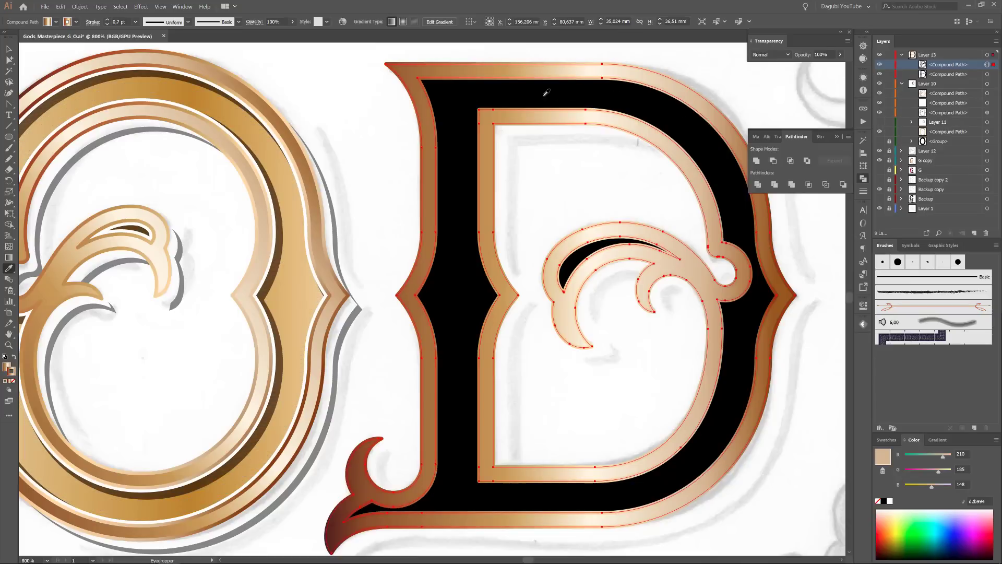
pyautogui.click(987, 74)
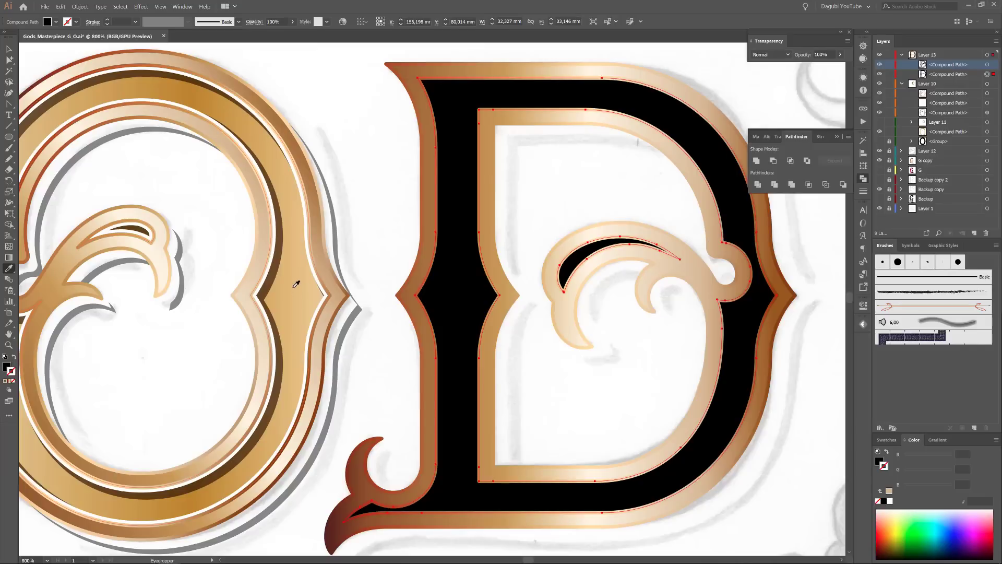
pyautogui.click(296, 286)
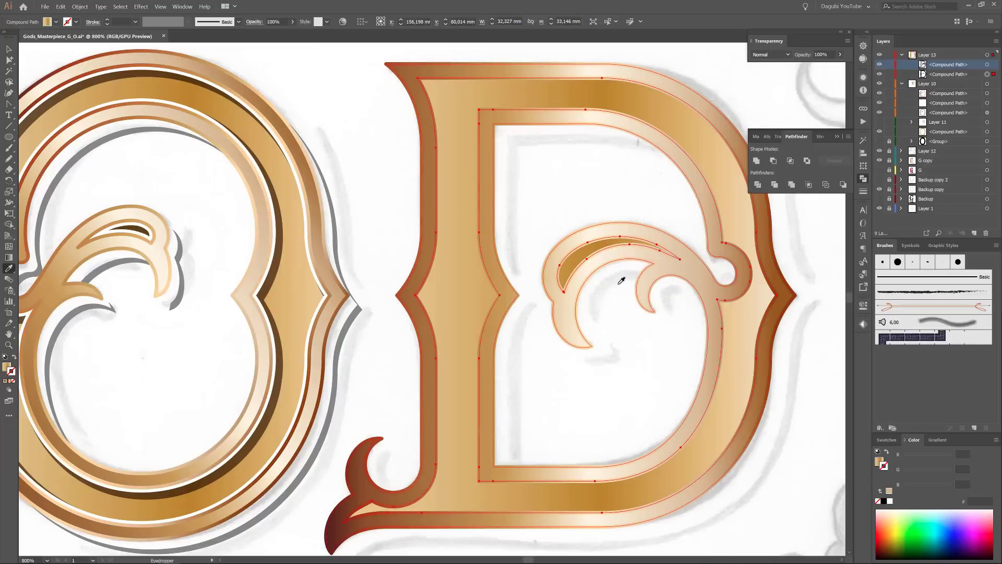
# Show the O's striped pattern in Layer 11 again.
pyautogui.scroll(-1, 649, 241)
pyautogui.moveTo(648, 212); pyautogui.dragTo(587, 208)
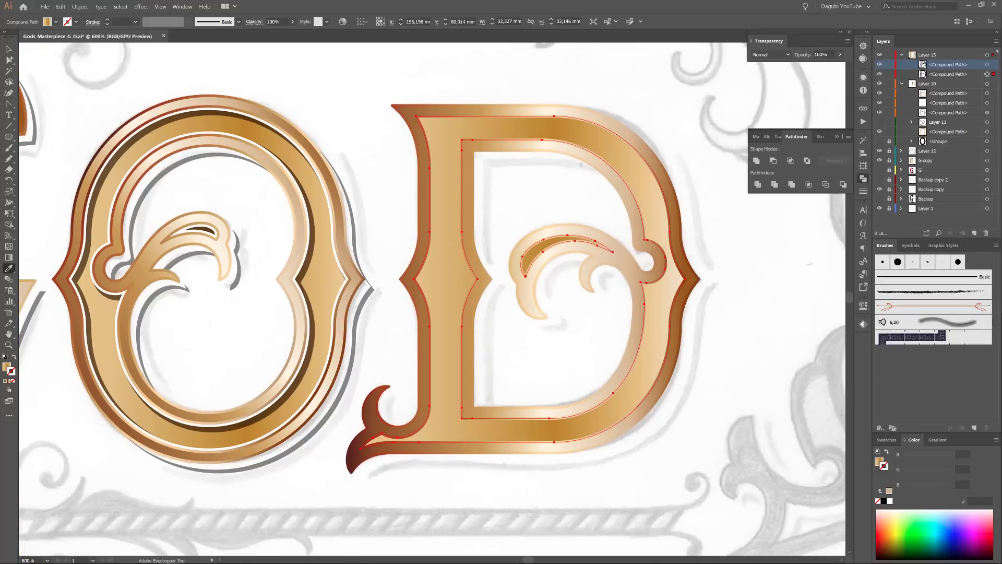
pyautogui.click(879, 121)
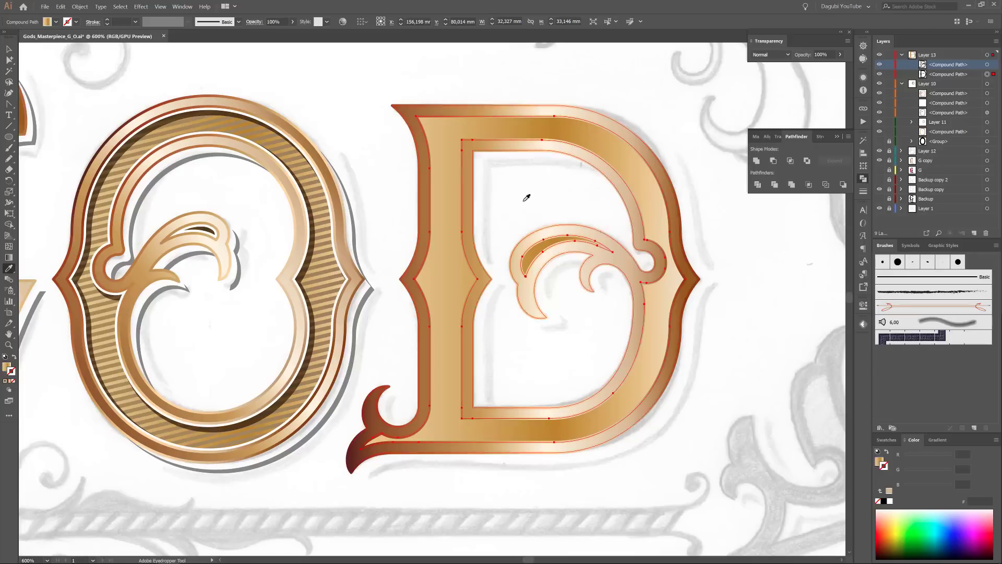
# Angle the D border's gradient fill diagonally from its lower-left tail to its upper-right curve, at 37.8°.
pyautogui.click(935, 440)
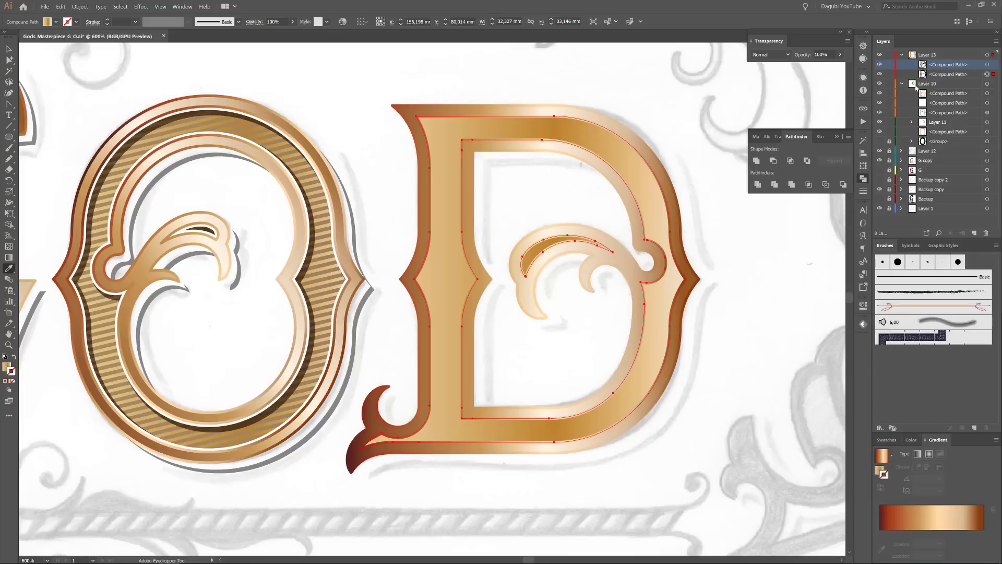
pyautogui.click(880, 65)
pyautogui.click(879, 65)
pyautogui.click(879, 65)
pyautogui.click(879, 65)
pyautogui.click(987, 65)
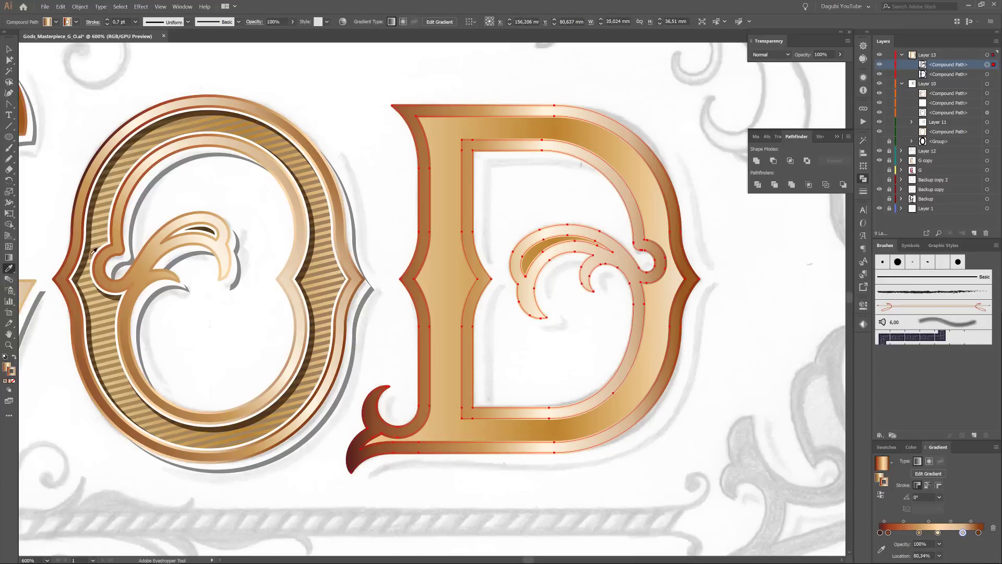
pyautogui.click(10, 259)
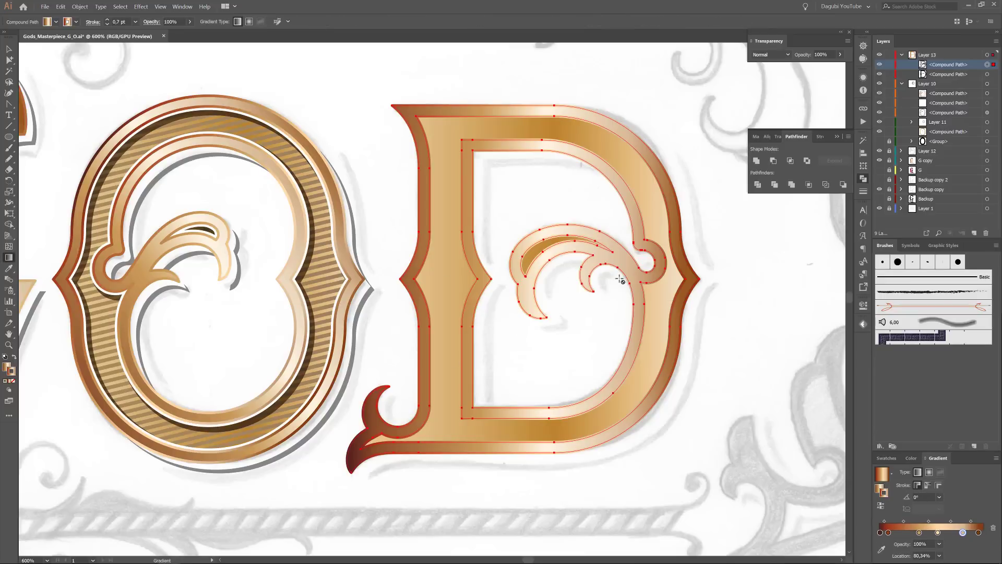
pyautogui.click(879, 489)
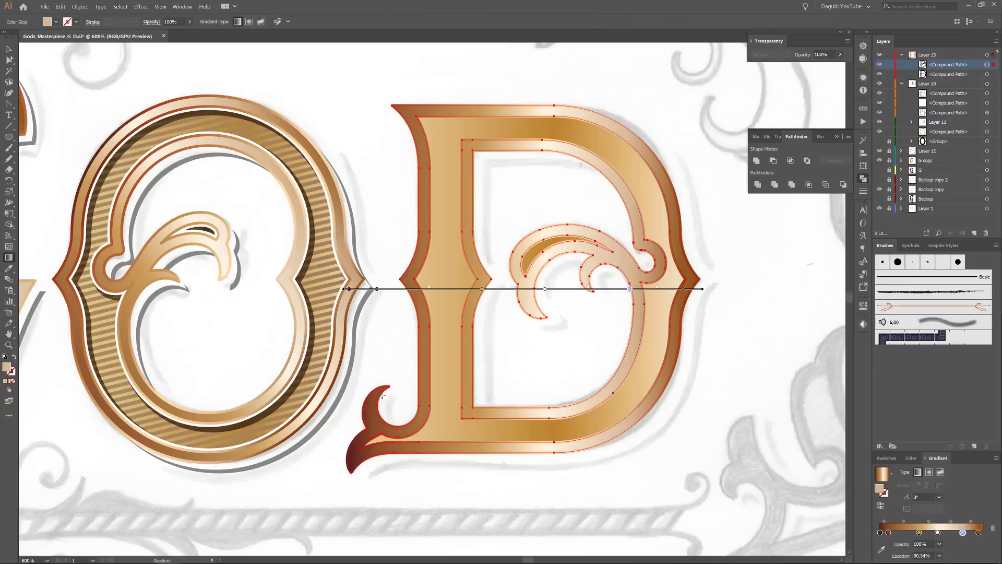
pyautogui.moveTo(347, 430)
pyautogui.mouseDown()
pyautogui.moveTo(600, 268)
pyautogui.moveTo(649, 198)
pyautogui.moveTo(690, 184)
pyautogui.moveTo(702, 156)
pyautogui.mouseUp()
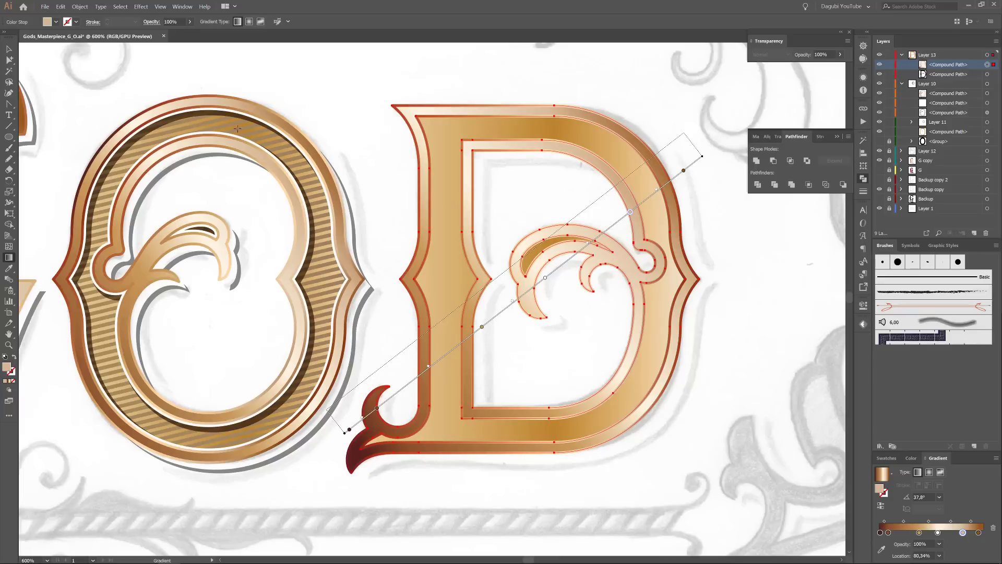
# Copy the O's striped line pattern from Layer 11.
pyautogui.click(912, 122)
pyautogui.click(879, 142)
pyautogui.click(879, 142)
pyautogui.click(958, 142)
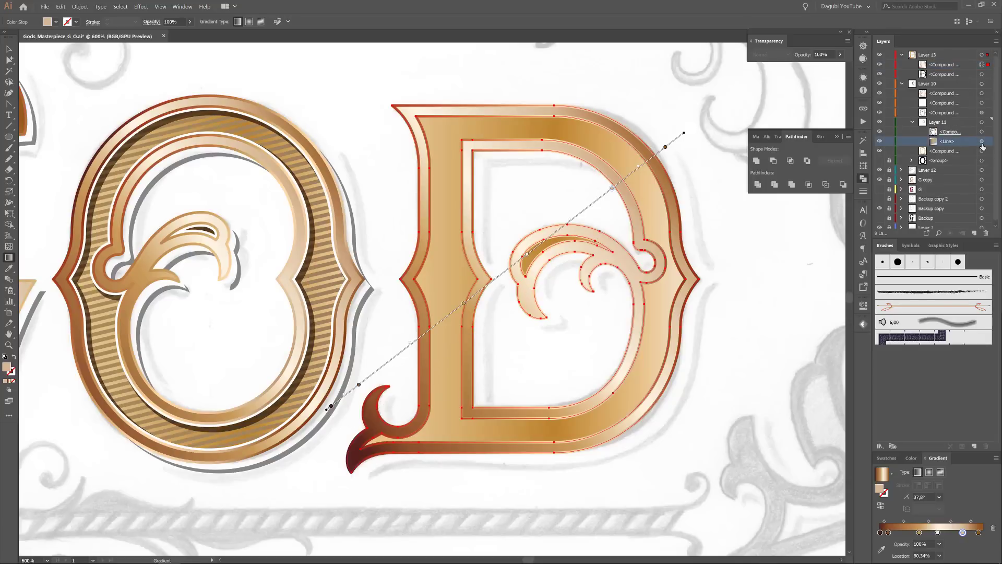
pyautogui.click(981, 141)
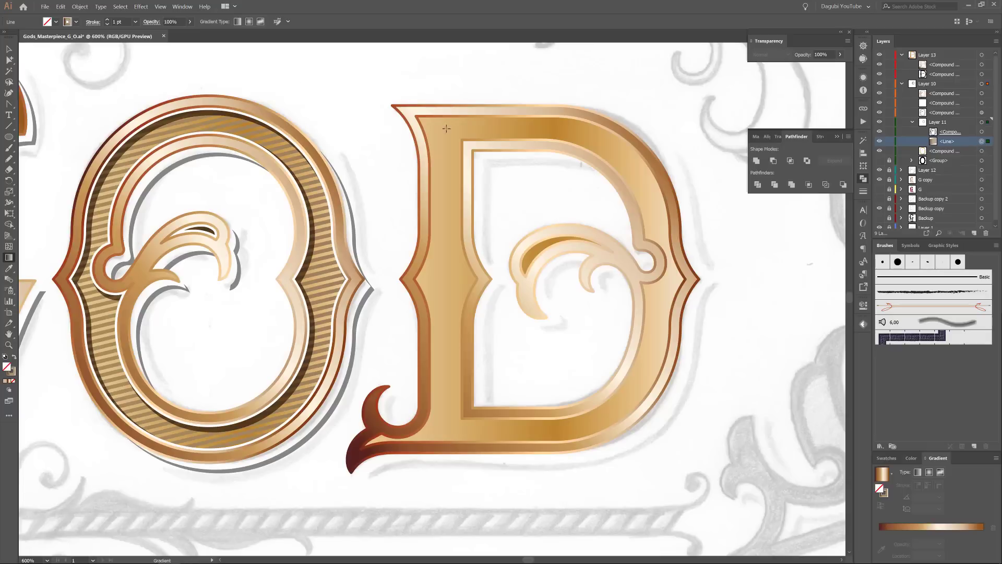
pyautogui.click(60, 6)
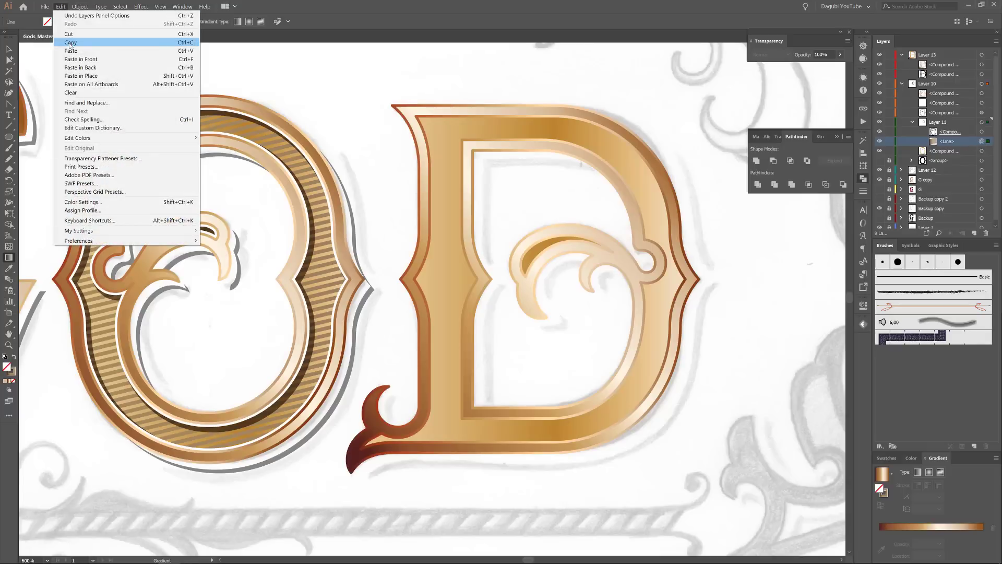
pyautogui.click(69, 44)
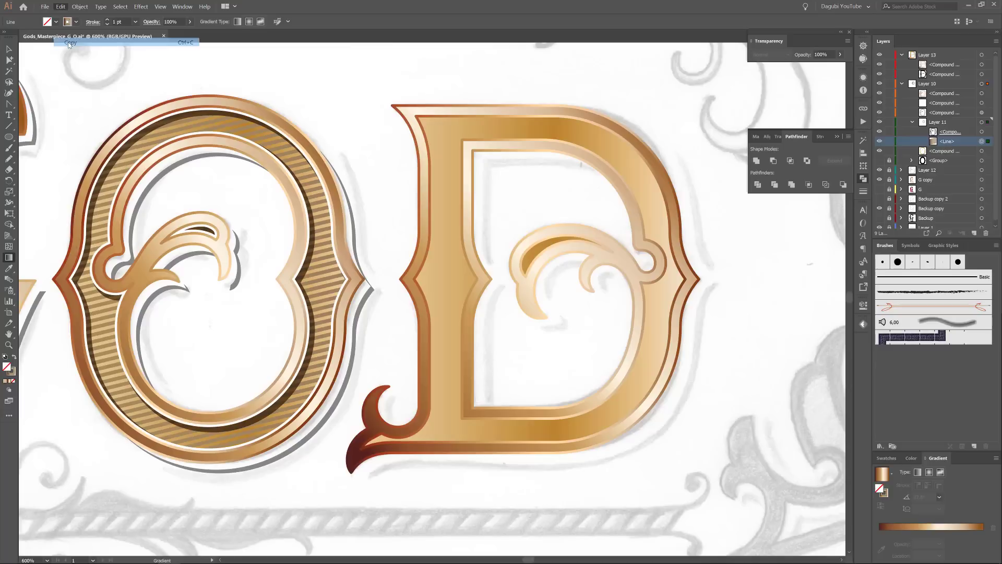
# Collapse and lock Layer 10, and paste the copied stripes into Layer 13.
pyautogui.click(902, 84)
pyautogui.click(890, 83)
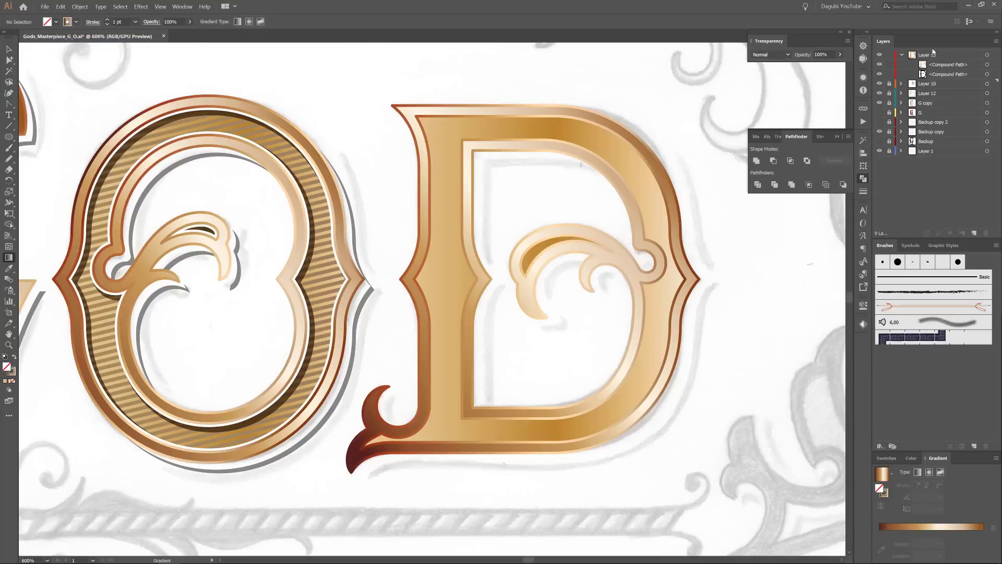
pyautogui.click(937, 56)
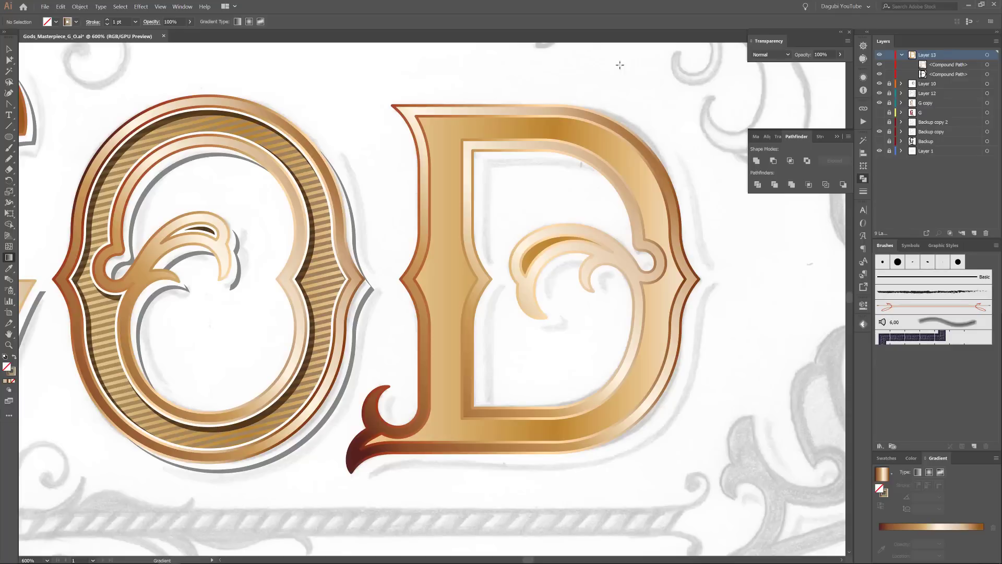
pyautogui.click(78, 7)
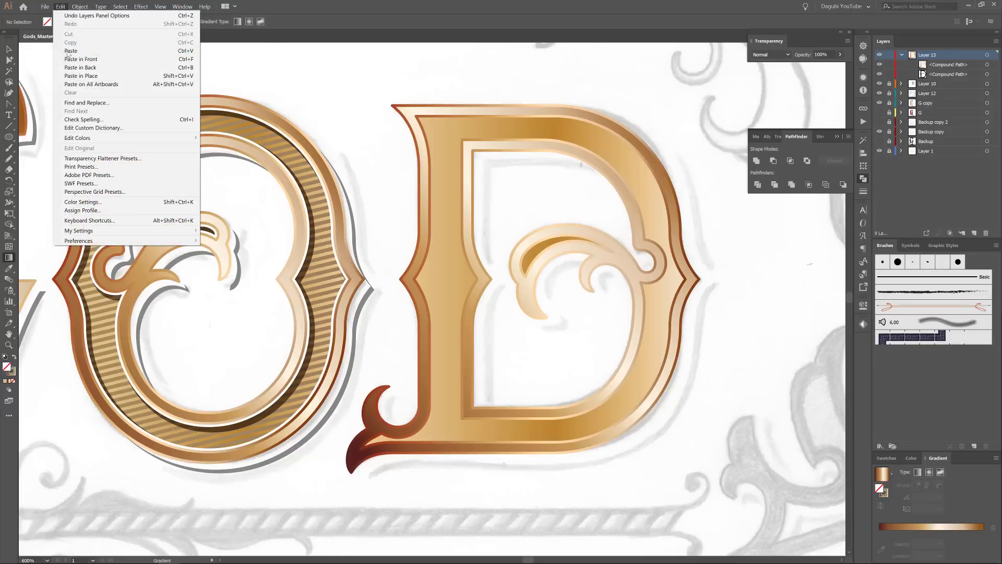
pyautogui.click(84, 52)
pyautogui.scroll(-5, 531, 205)
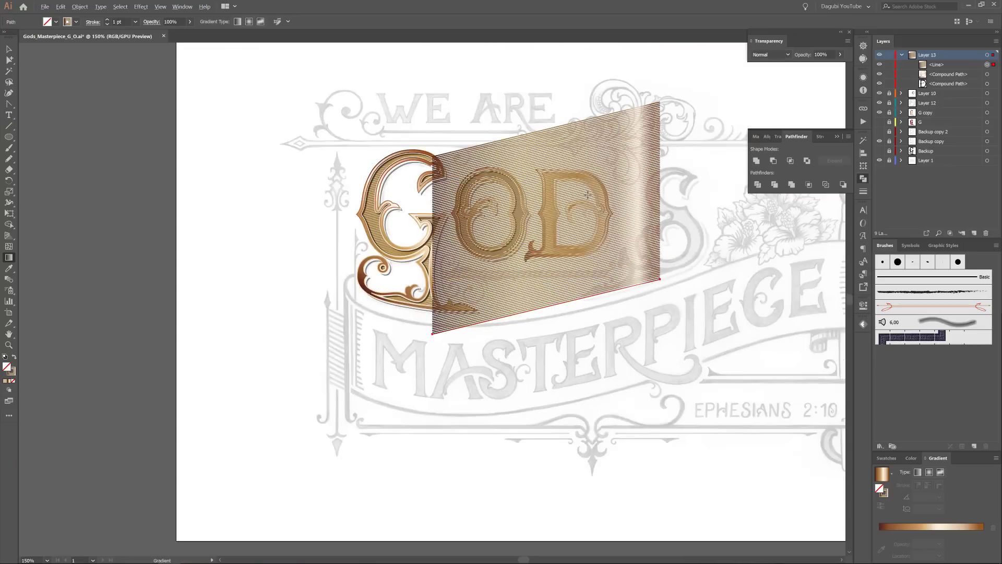
pyautogui.scroll(3, 596, 271)
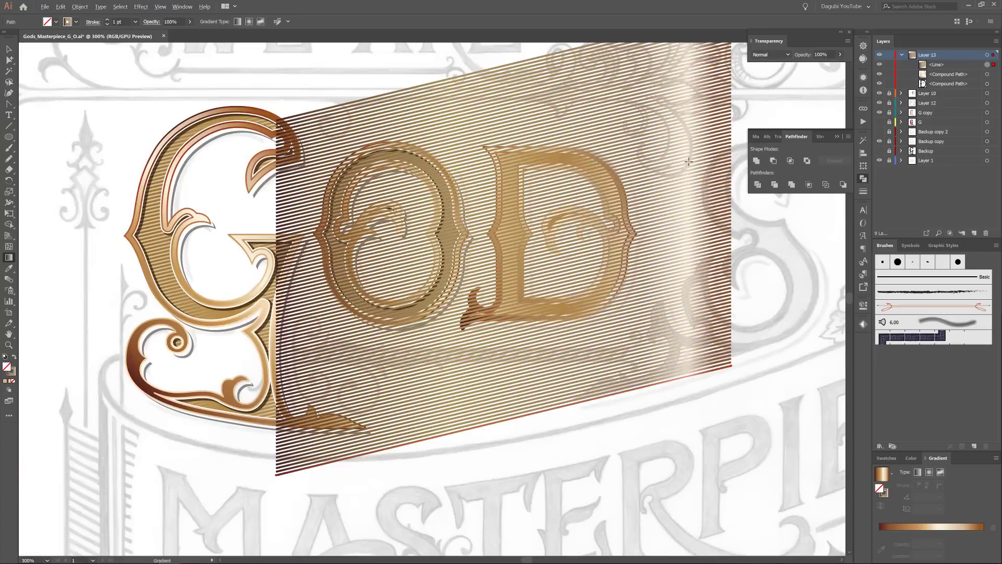
pyautogui.scroll(1, 688, 162)
# Hide the pasted stripes and make three duplicates of the D's inner face in Layer 13.
pyautogui.click(880, 65)
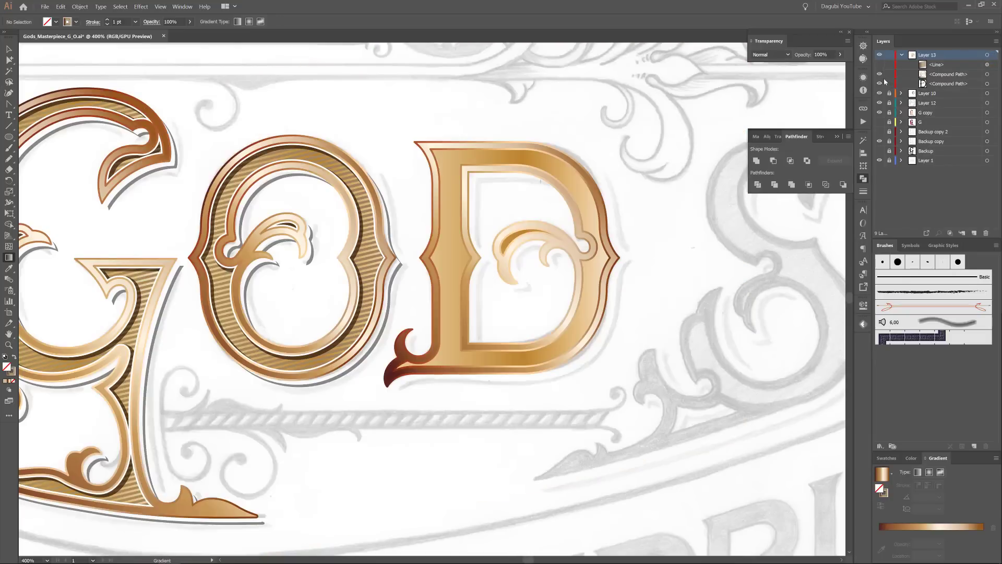
pyautogui.click(880, 75)
pyautogui.click(880, 74)
pyautogui.click(880, 83)
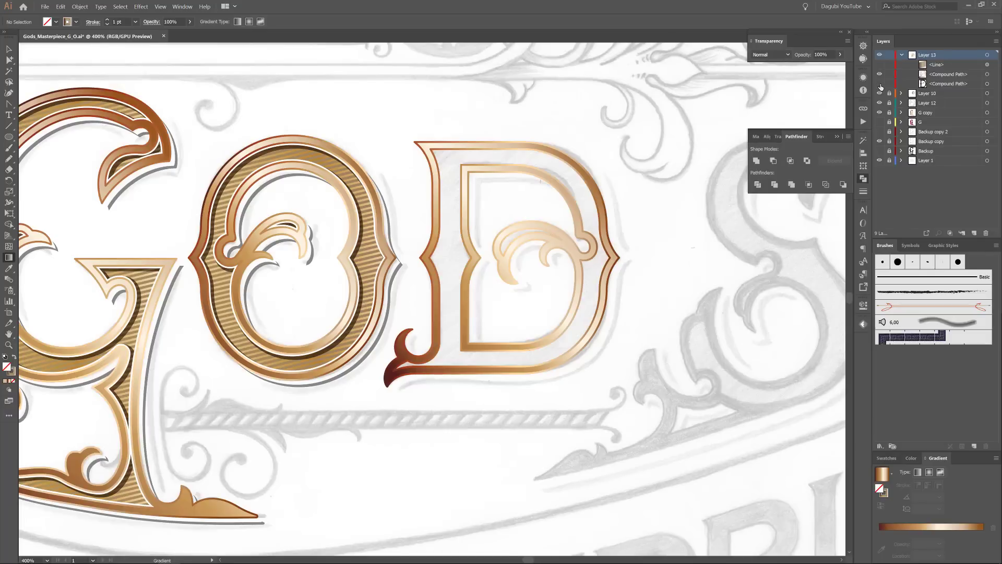
pyautogui.click(879, 83)
pyautogui.click(880, 84)
pyautogui.click(879, 83)
pyautogui.click(955, 84)
pyautogui.moveTo(957, 86); pyautogui.dragTo(974, 232)
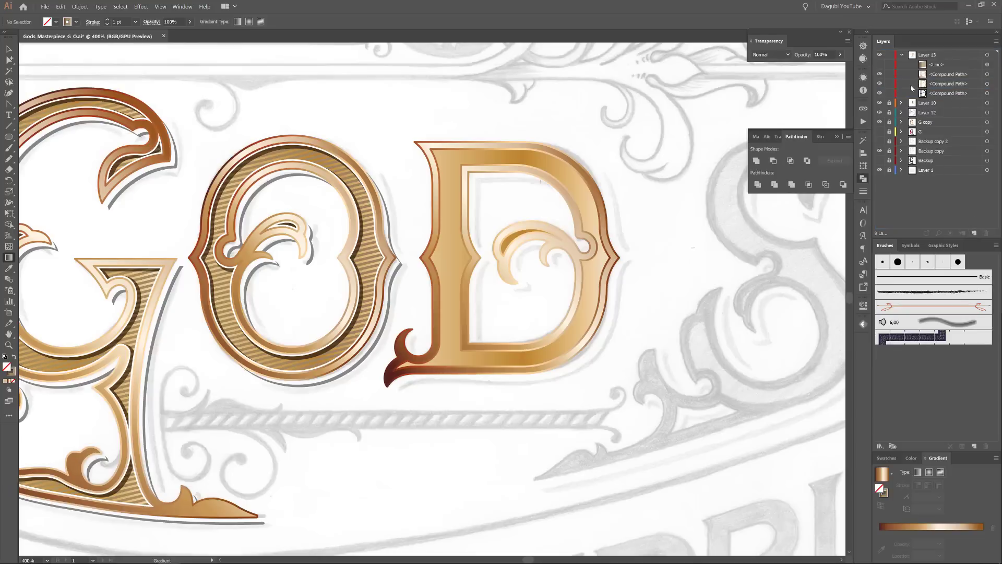
pyautogui.moveTo(956, 86); pyautogui.dragTo(973, 232)
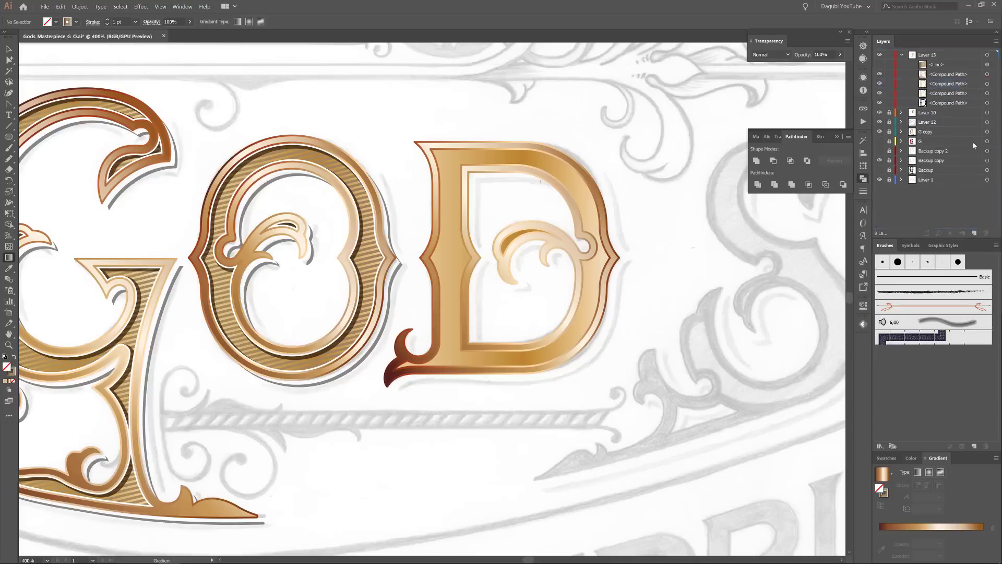
pyautogui.moveTo(967, 94); pyautogui.dragTo(975, 232)
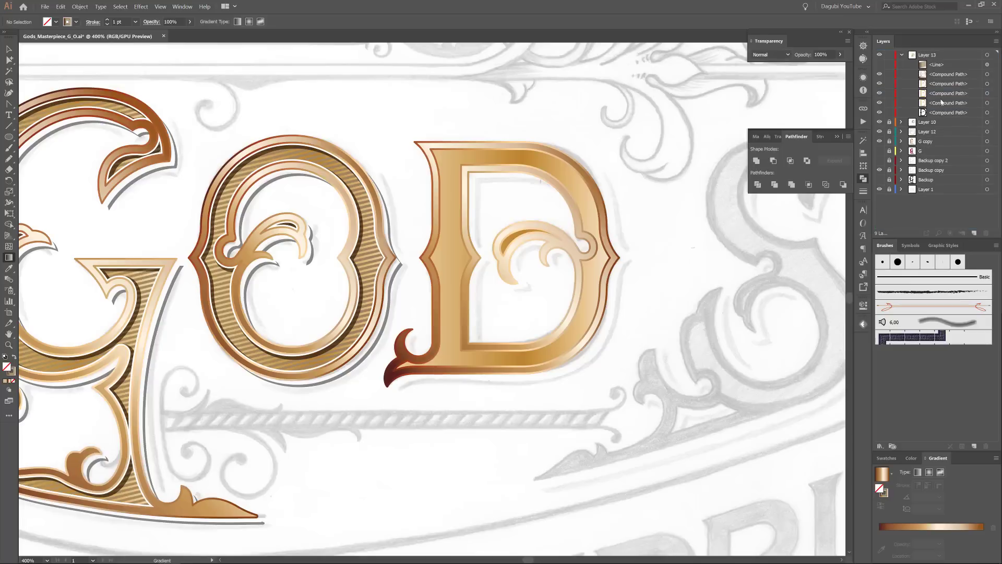
# Show the stripes again and stack them directly above the bottommost inner face of the D, beneath the other copies.
pyautogui.click(879, 64)
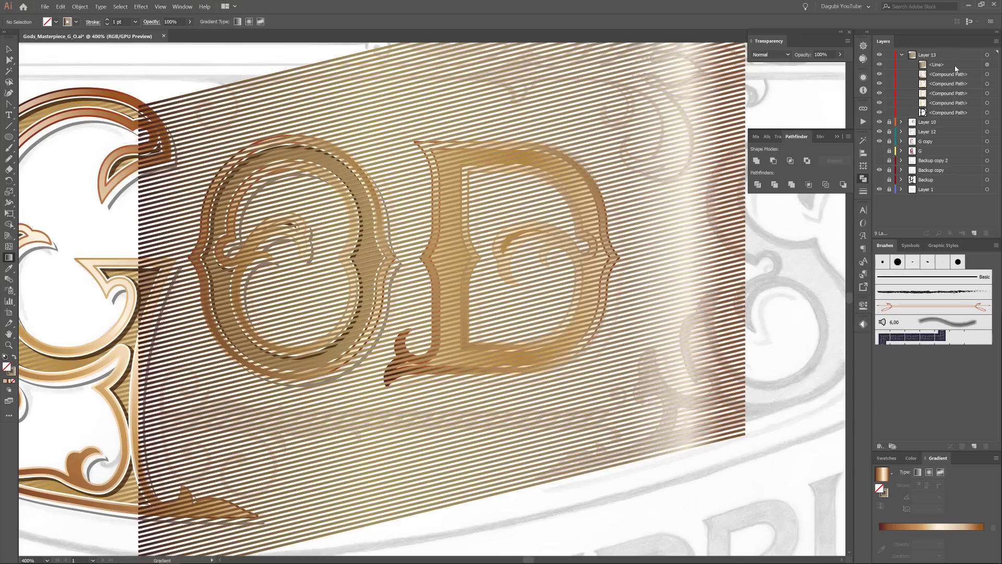
pyautogui.click(934, 67)
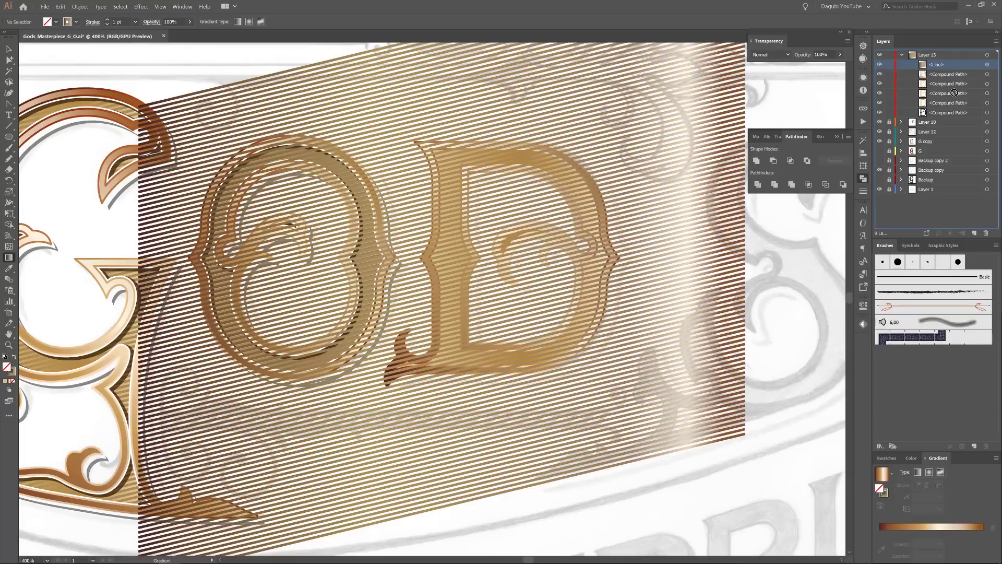
pyautogui.moveTo(953, 97); pyautogui.dragTo(947, 107)
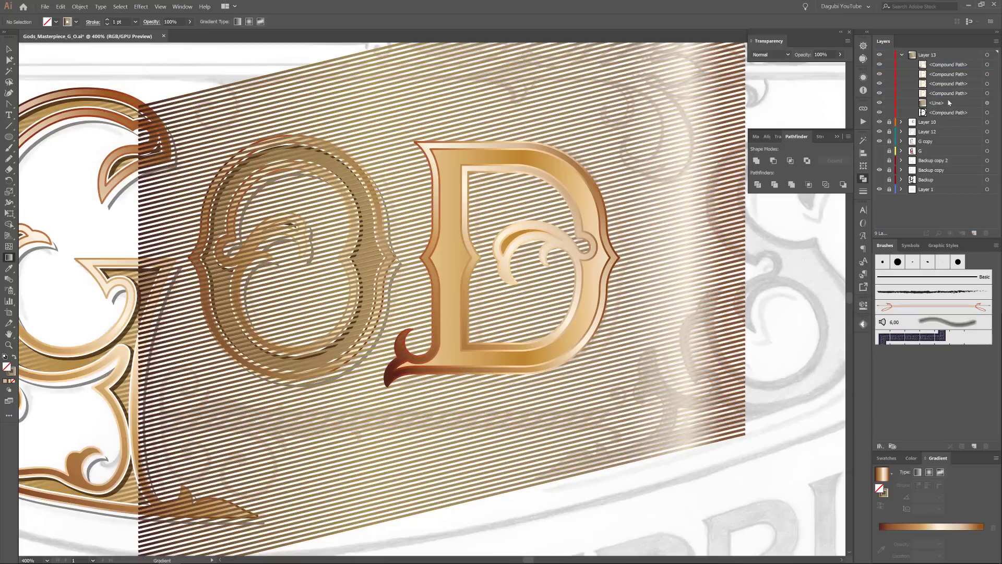
# Collect the stripes and the inner face copy directly above them in a new layer inside Layer 13.
pyautogui.click(987, 93)
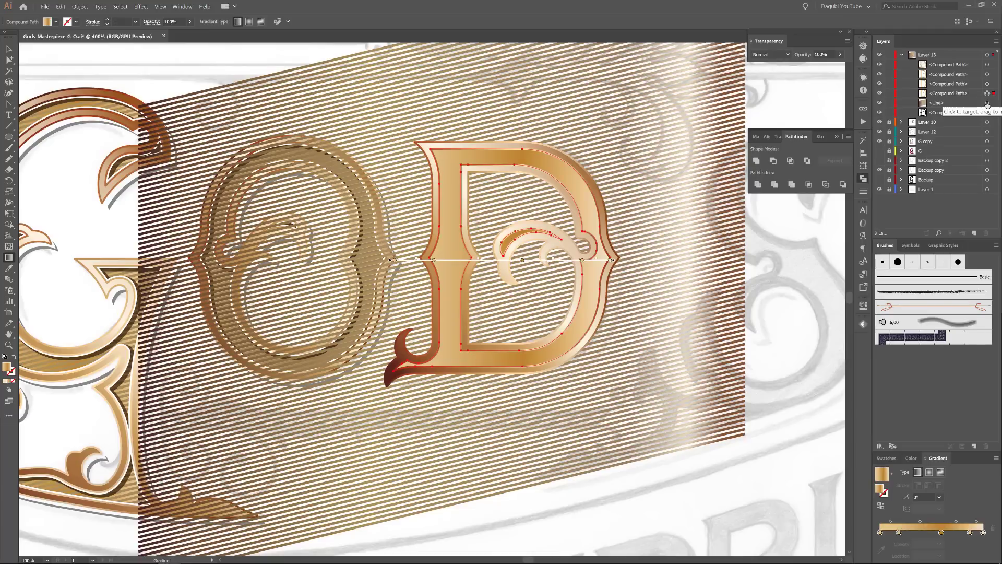
pyautogui.keyDown('shift'); pyautogui.click(987, 102); pyautogui.keyUp('shift')
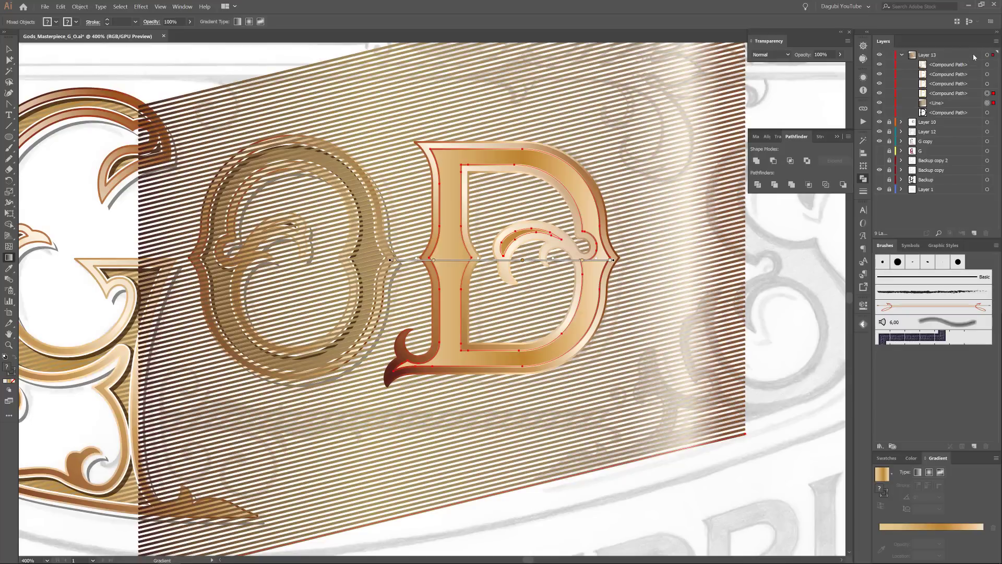
pyautogui.click(995, 41)
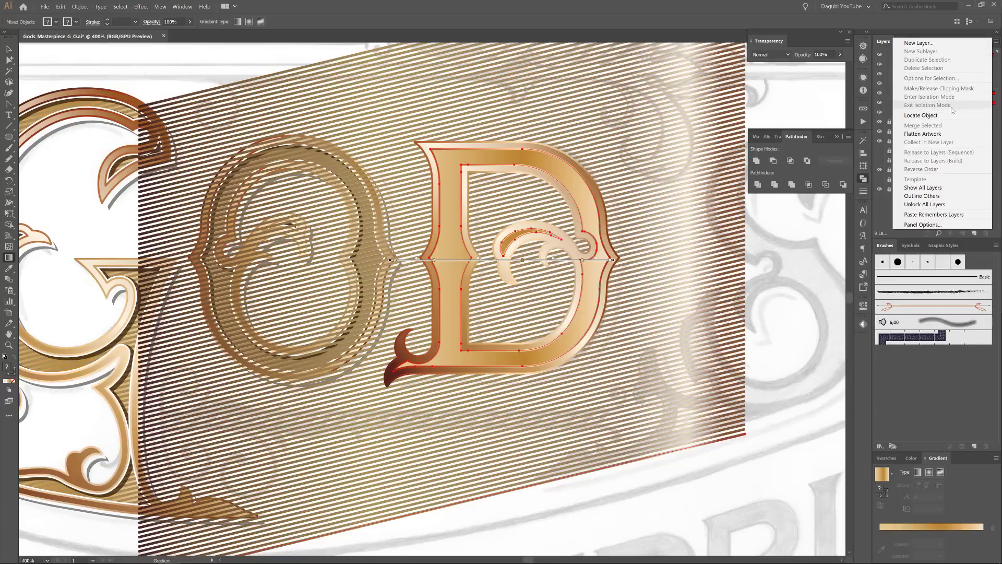
pyautogui.click(971, 114)
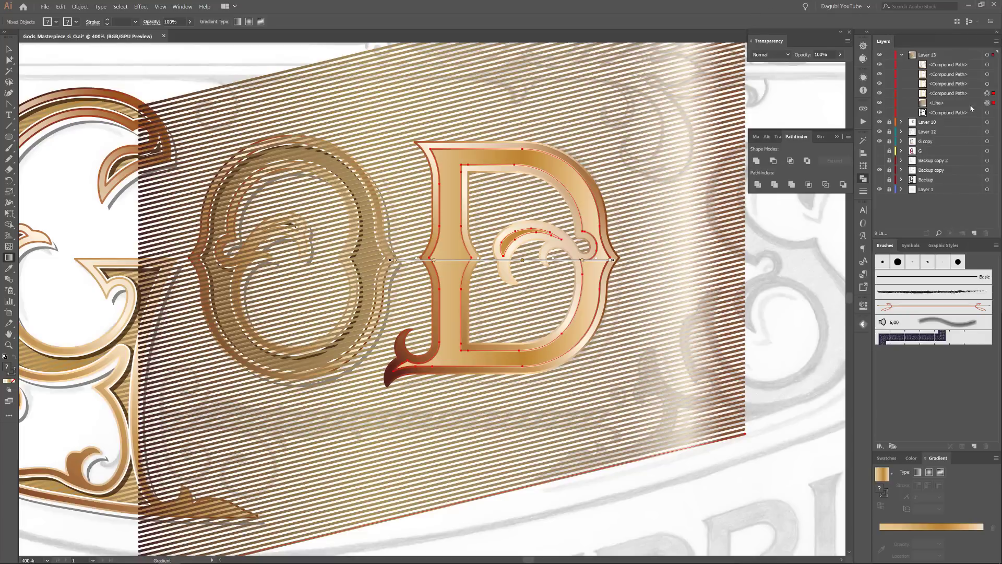
pyautogui.click(961, 94)
pyautogui.keyDown('shift'); pyautogui.click(960, 103); pyautogui.keyUp('shift')
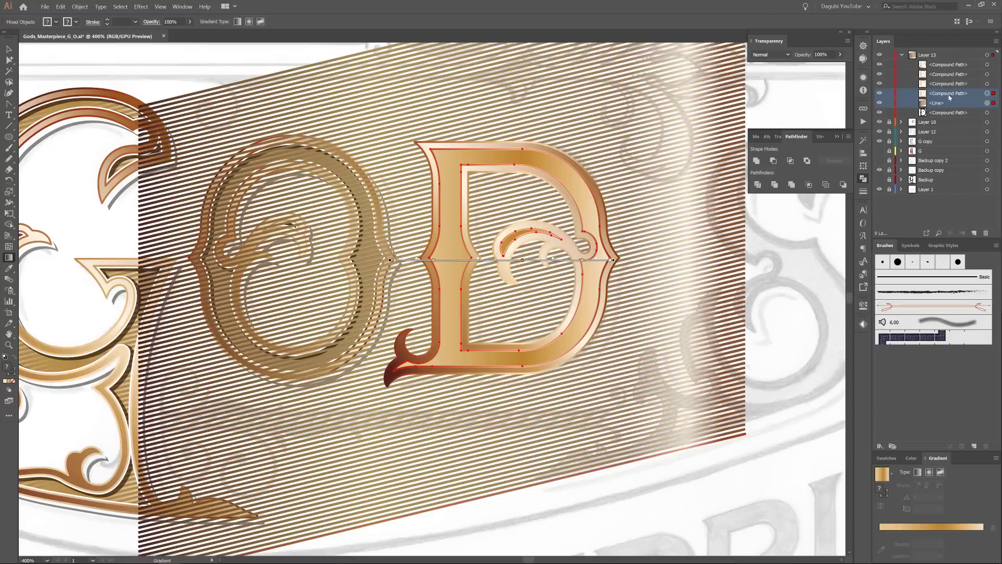
pyautogui.click(996, 41)
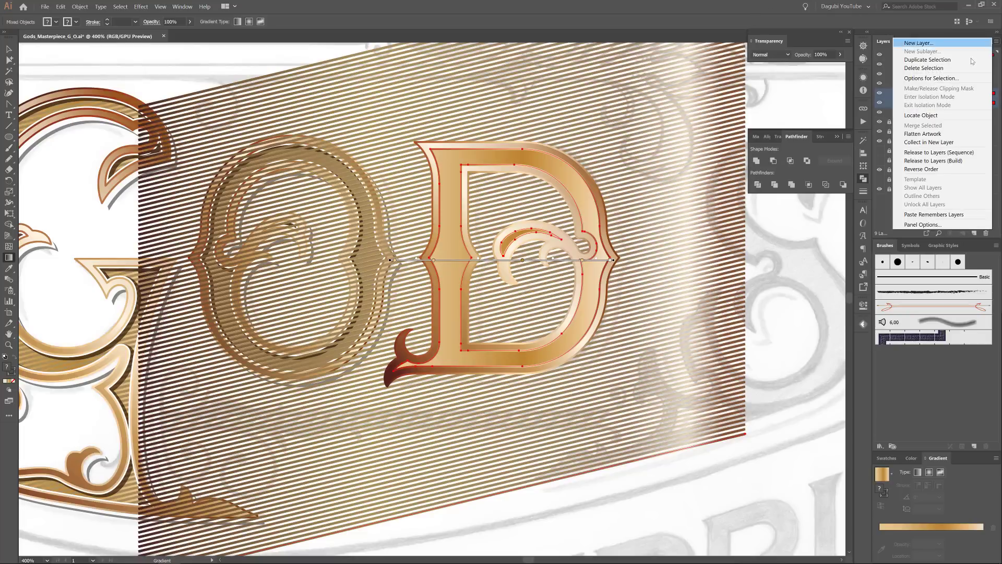
pyautogui.click(935, 142)
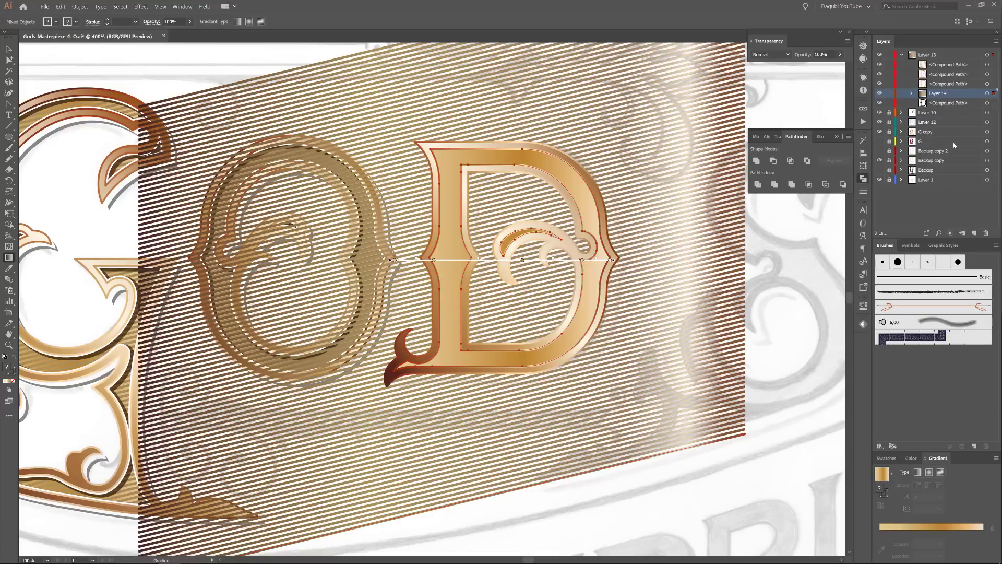
# Clip the stripes to the inner face copy in Layer 14 with a clipping mask, and hide the two face copies above that layer.
pyautogui.click(912, 94)
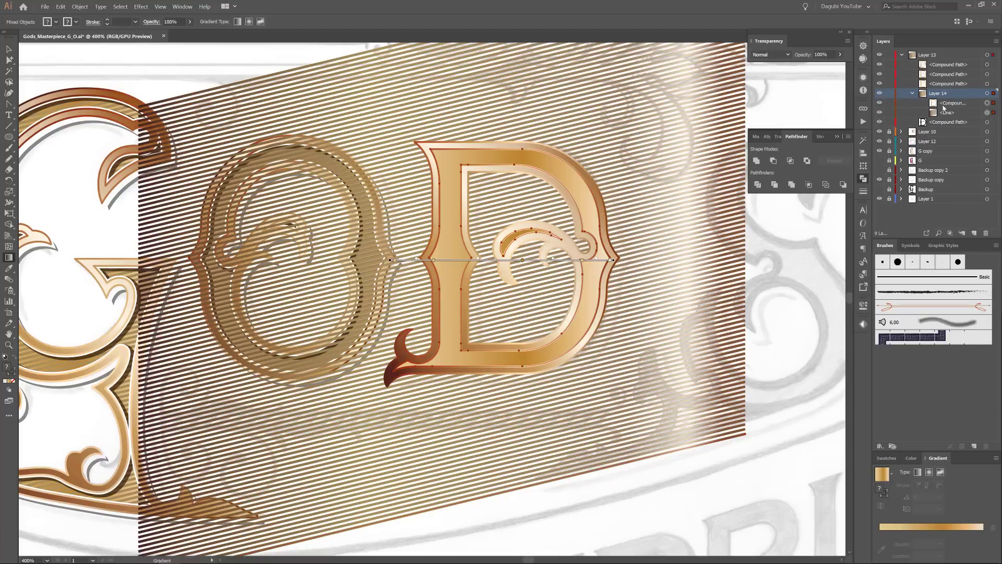
pyautogui.click(879, 104)
pyautogui.click(959, 105)
pyautogui.click(986, 104)
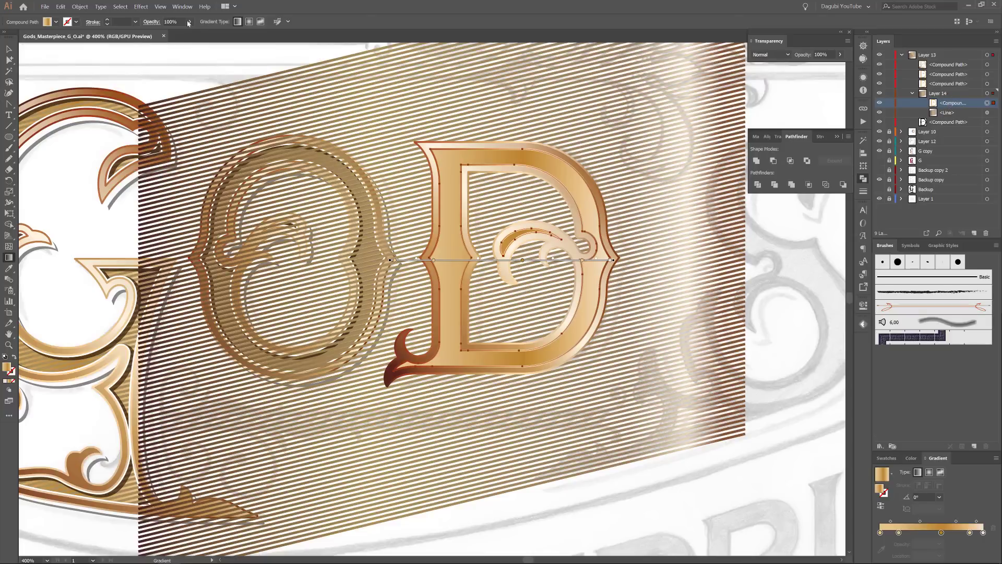
pyautogui.click(123, 6)
pyautogui.click(127, 33)
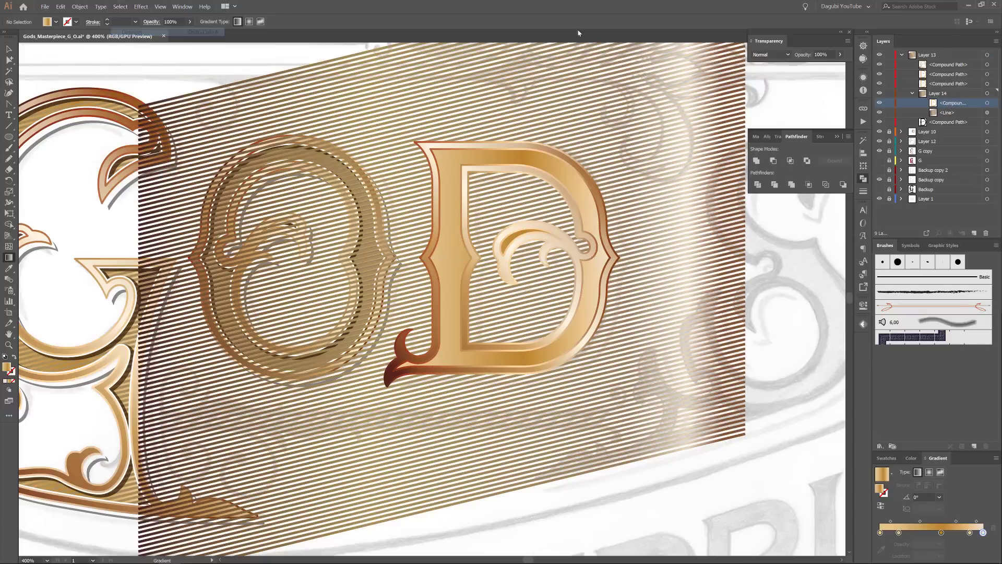
pyautogui.click(943, 95)
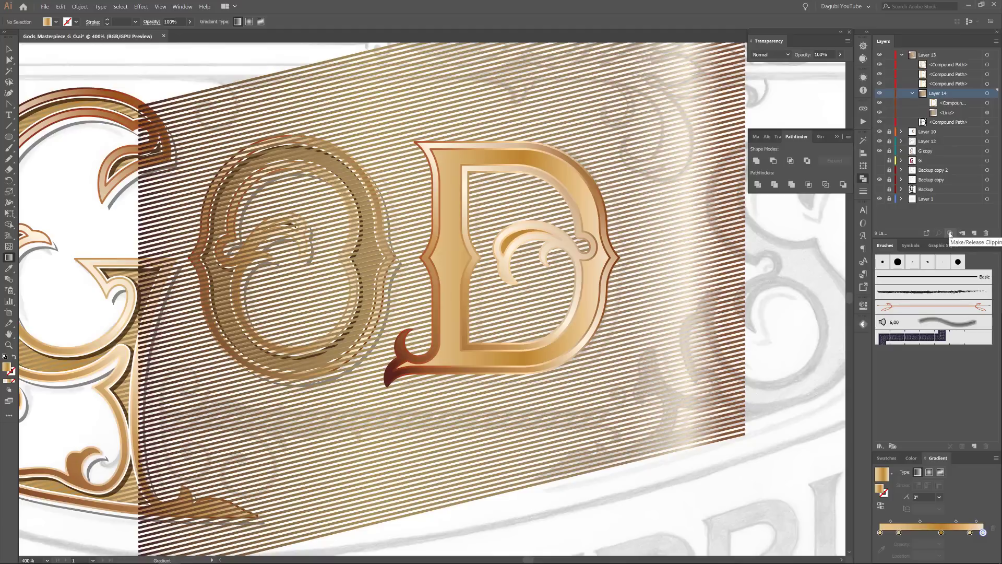
pyautogui.click(950, 234)
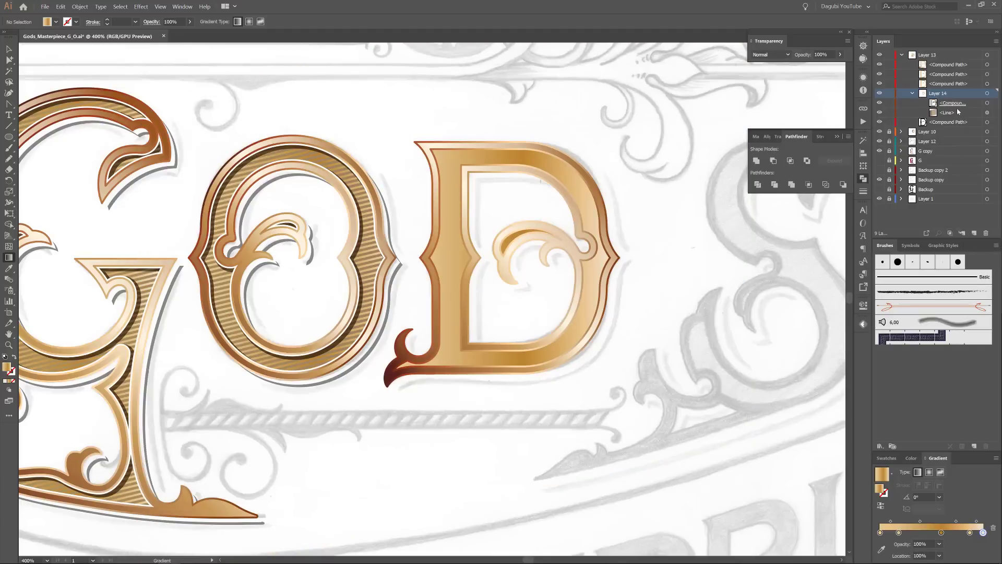
pyautogui.click(879, 76)
pyautogui.click(879, 84)
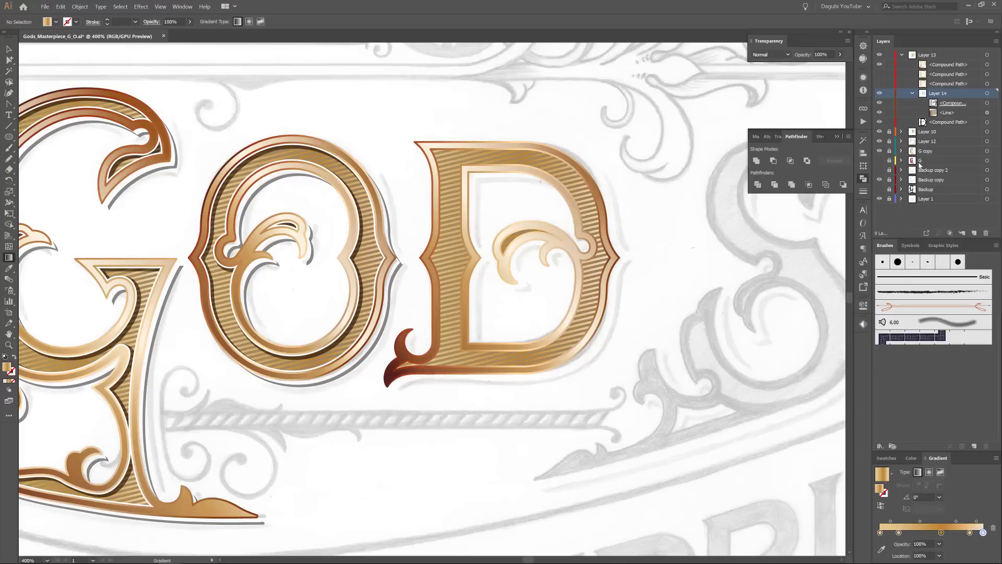
# Show the upper hidden copy of the D's inner face and give it no fill and a white 2 pt stroke.
pyautogui.click(880, 75)
pyautogui.click(880, 75)
pyautogui.click(880, 75)
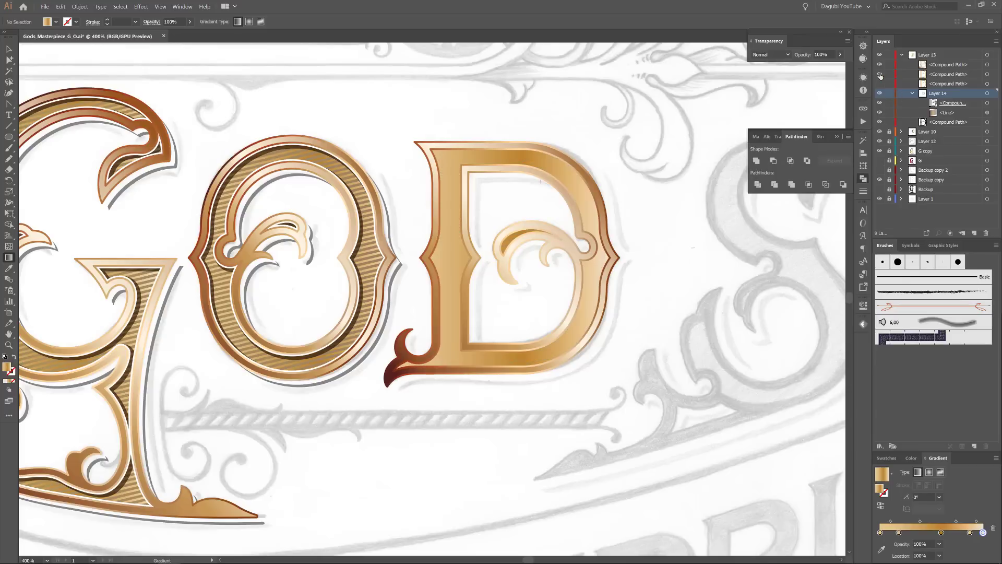
pyautogui.click(935, 76)
pyautogui.click(987, 74)
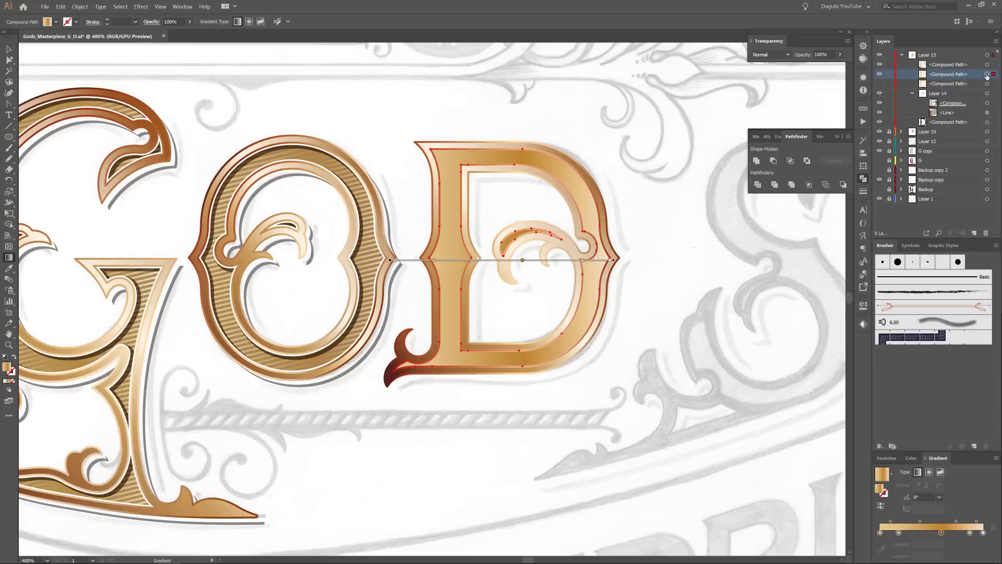
pyautogui.click(886, 458)
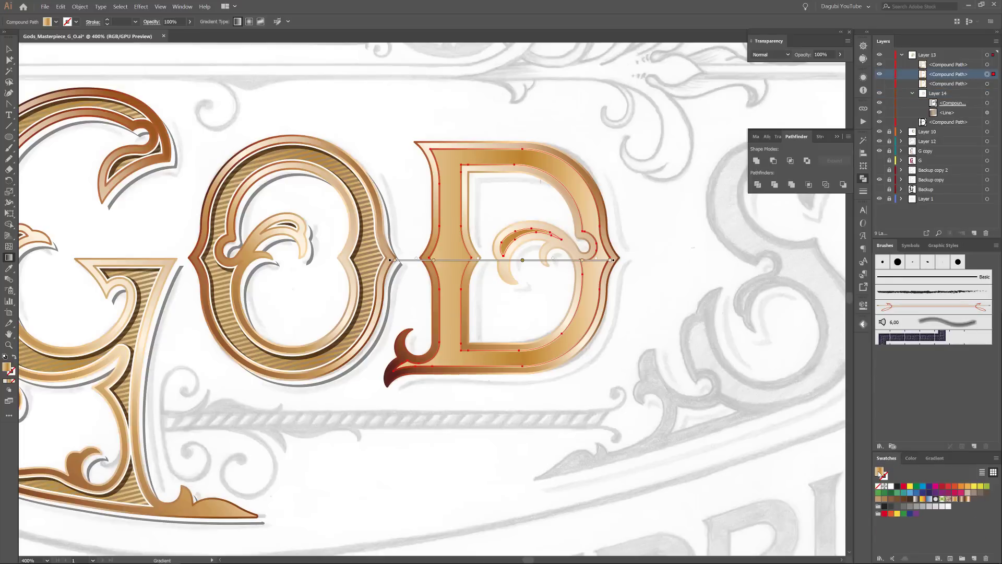
pyautogui.click(878, 488)
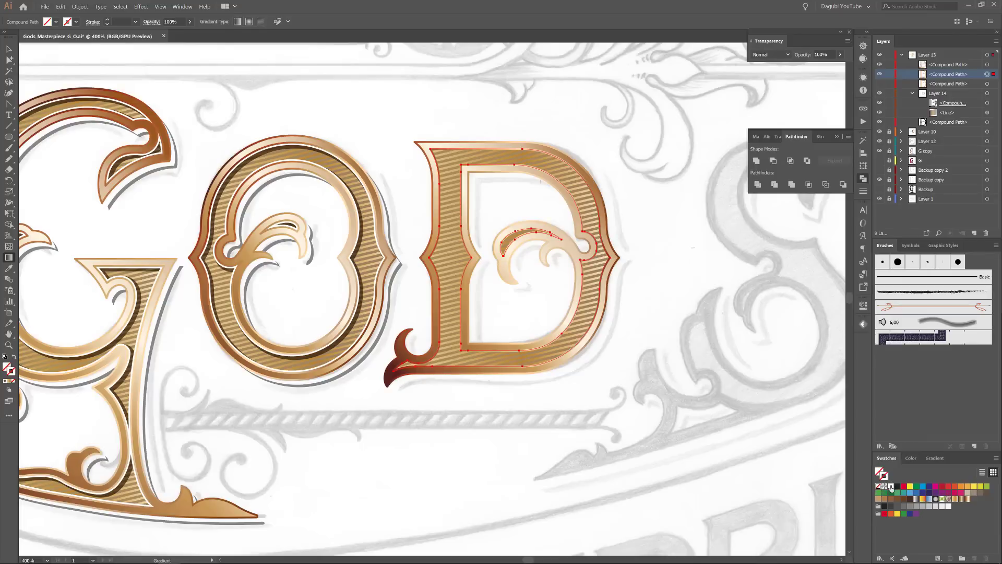
pyautogui.press('x')
pyautogui.click(890, 488)
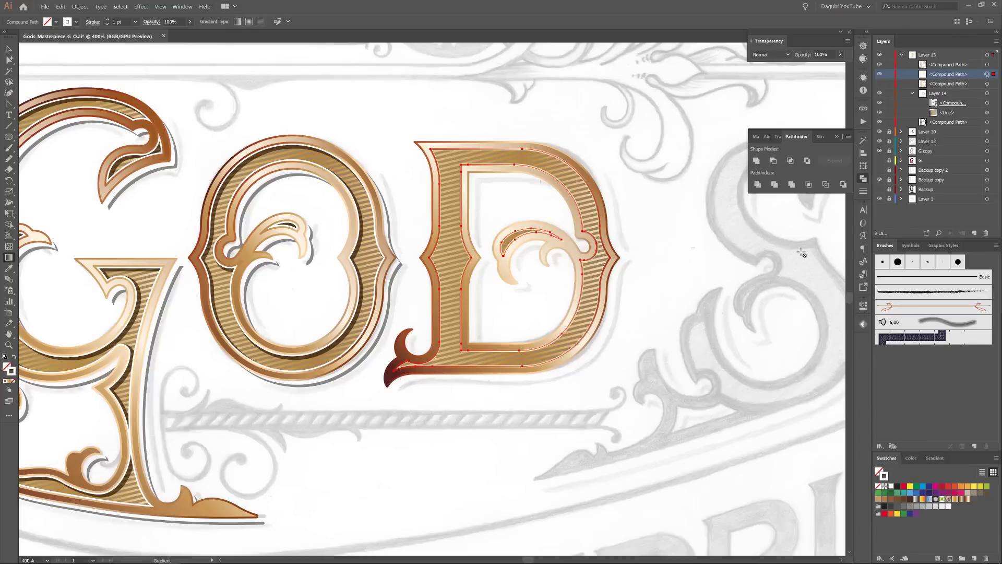
pyautogui.click(863, 192)
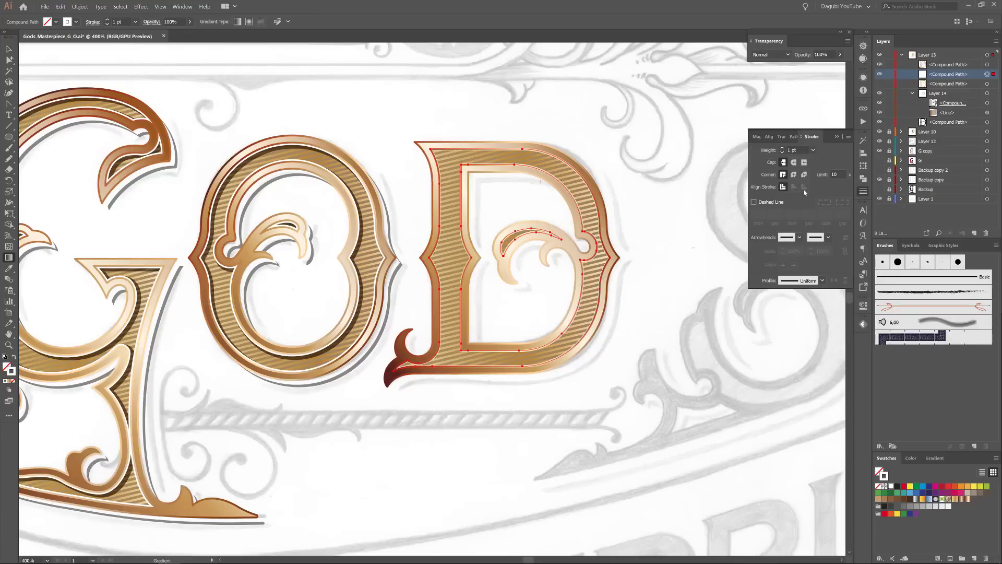
pyautogui.click(784, 149)
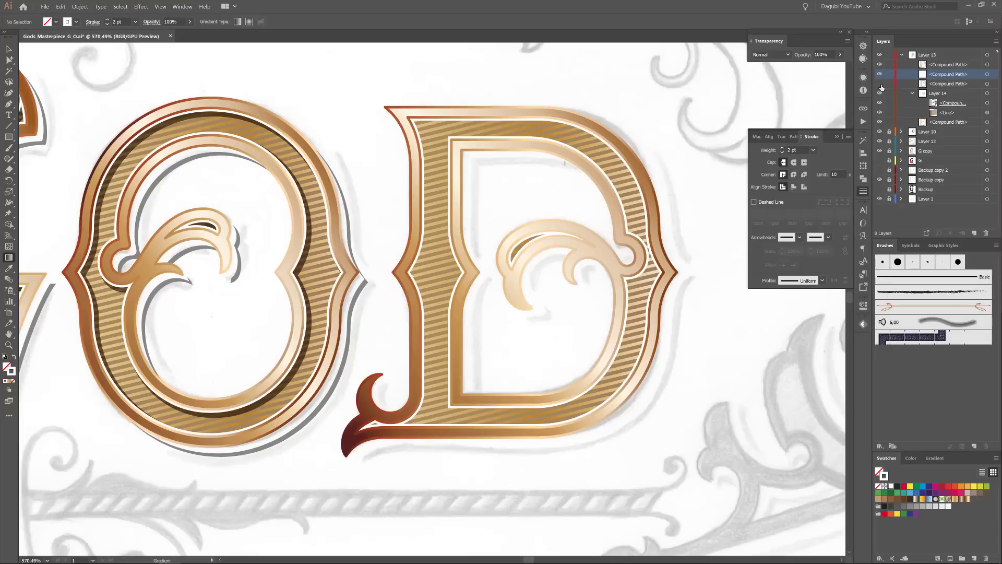
# Show the lower hidden face copy and give it a greyish brown 3 pt stroke with no fill.
pyautogui.click(972, 85)
pyautogui.click(987, 85)
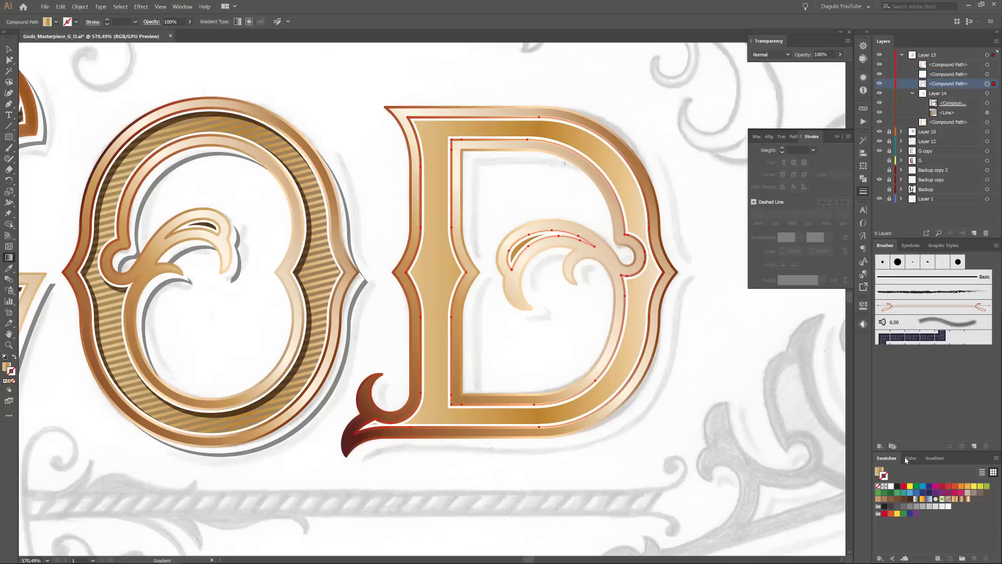
pyautogui.click(981, 495)
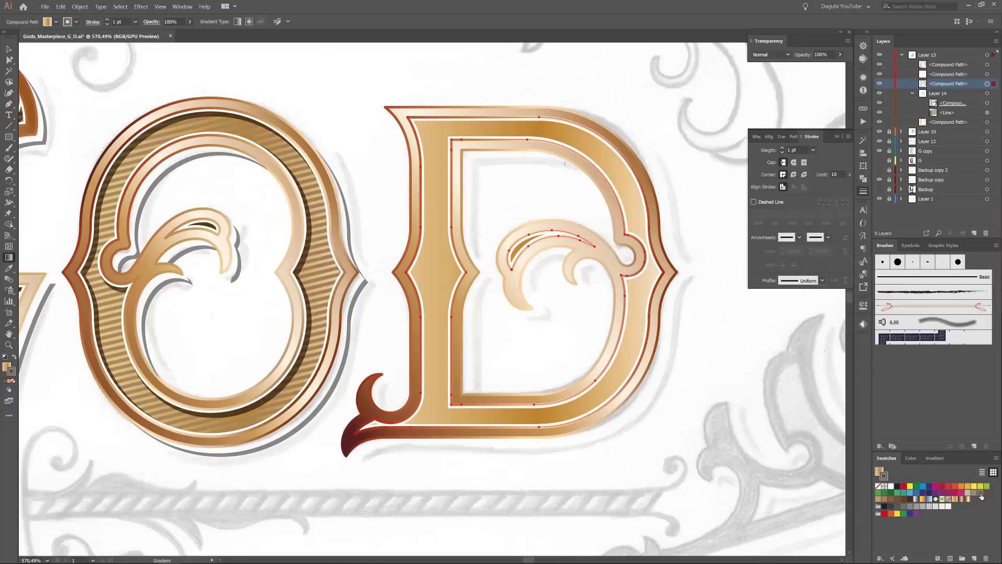
pyautogui.click(878, 486)
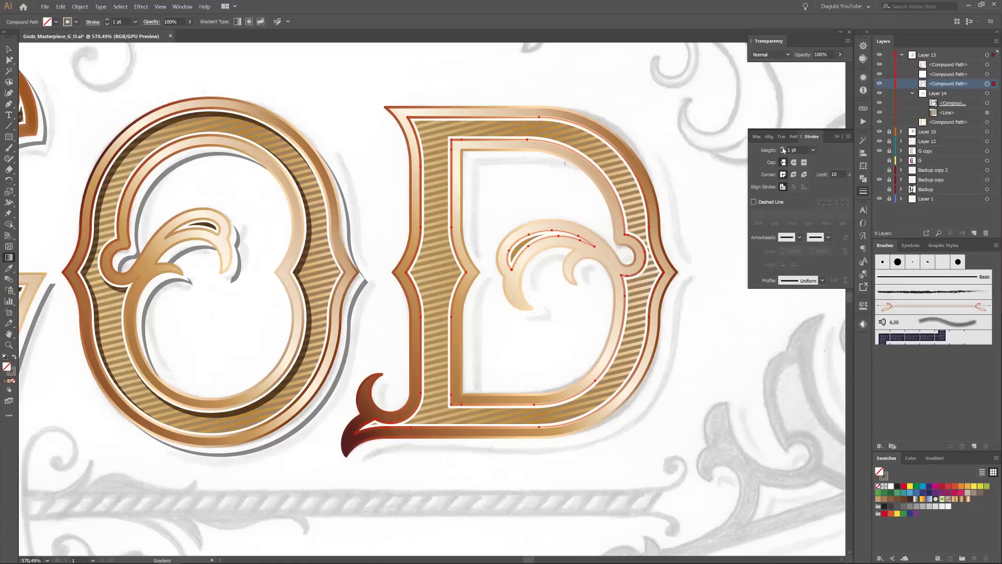
pyautogui.click(783, 149)
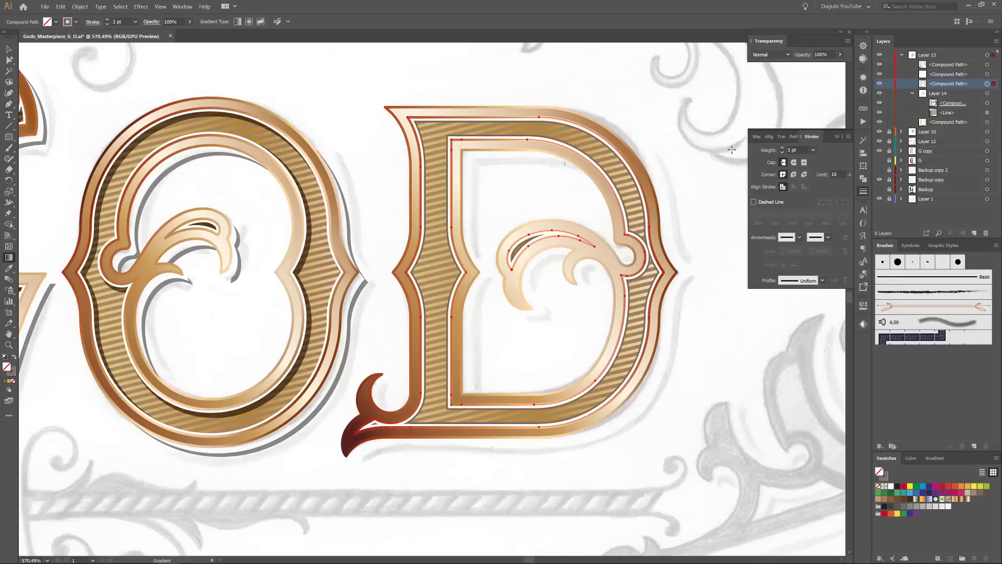
# Nudge the brown outline one step right and down, and set its blending mode to Multiply.
pyautogui.press('Right')
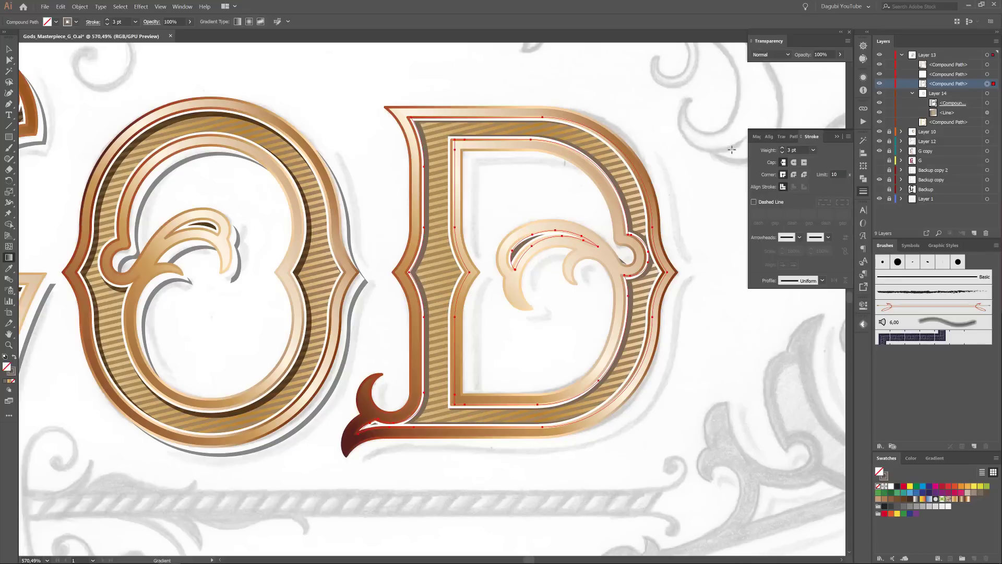
pyautogui.press('Down')
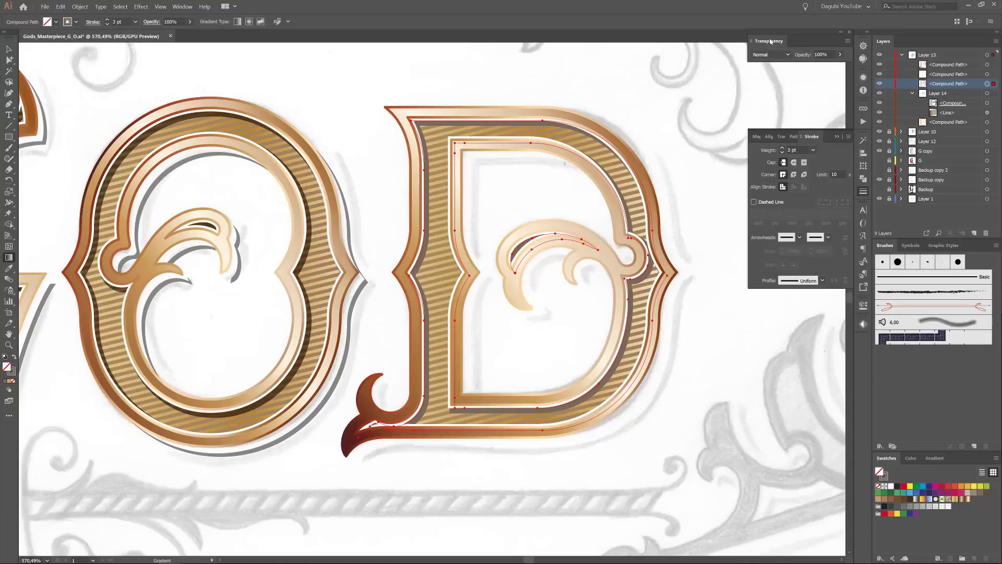
pyautogui.click(773, 55)
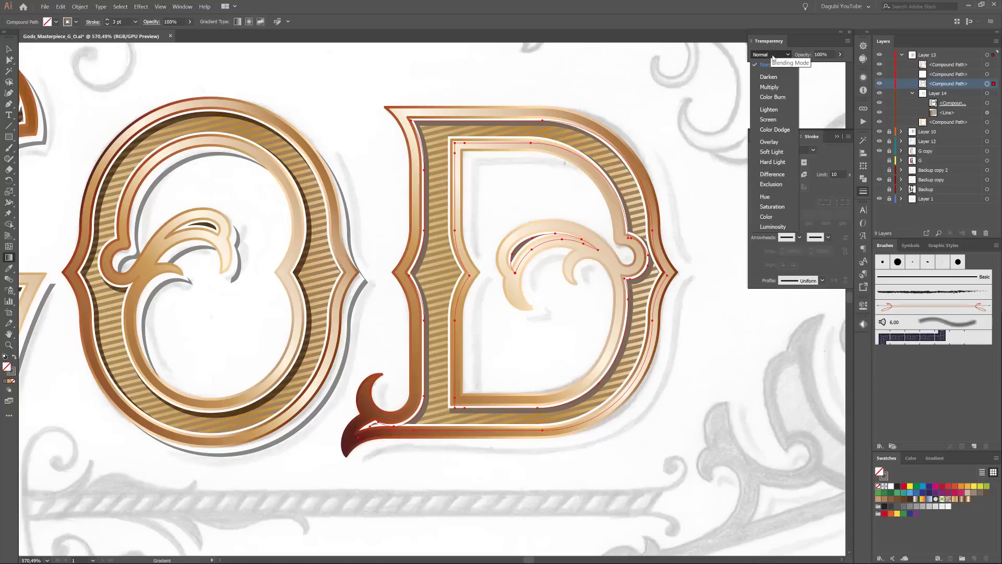
pyautogui.click(770, 87)
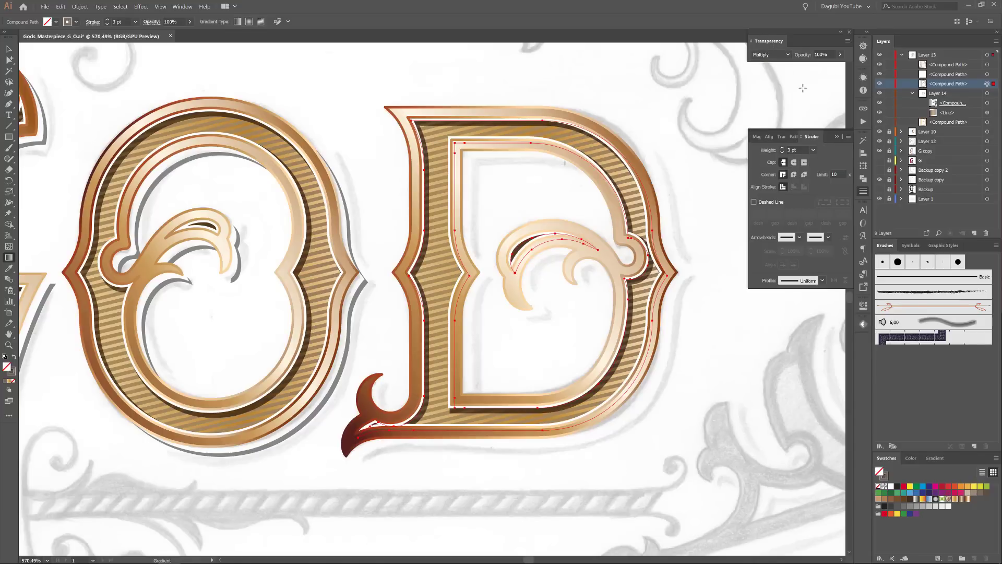
# Hide the sketch in Layer 1 and add a new layer above Layer 13.
pyautogui.click(880, 199)
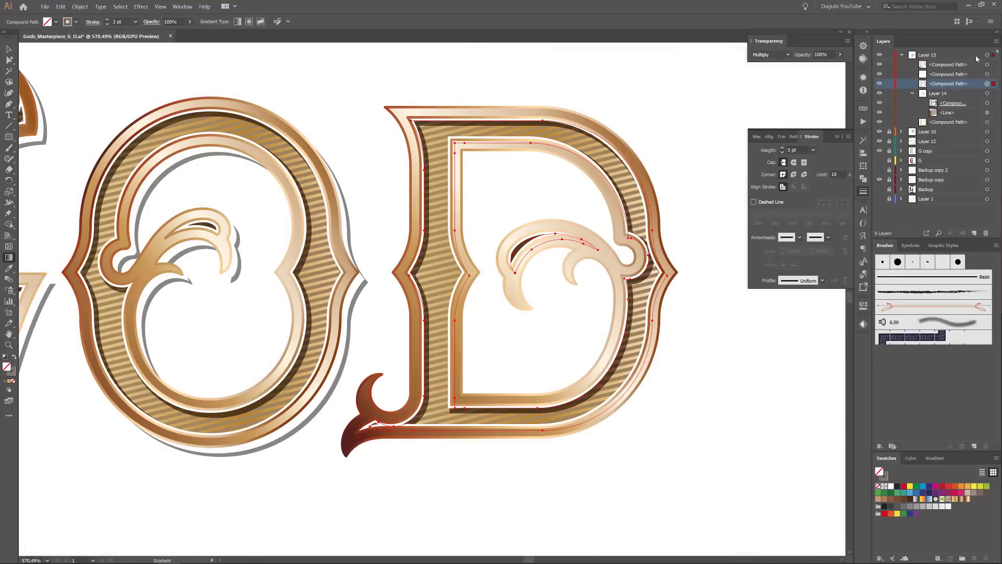
pyautogui.click(879, 64)
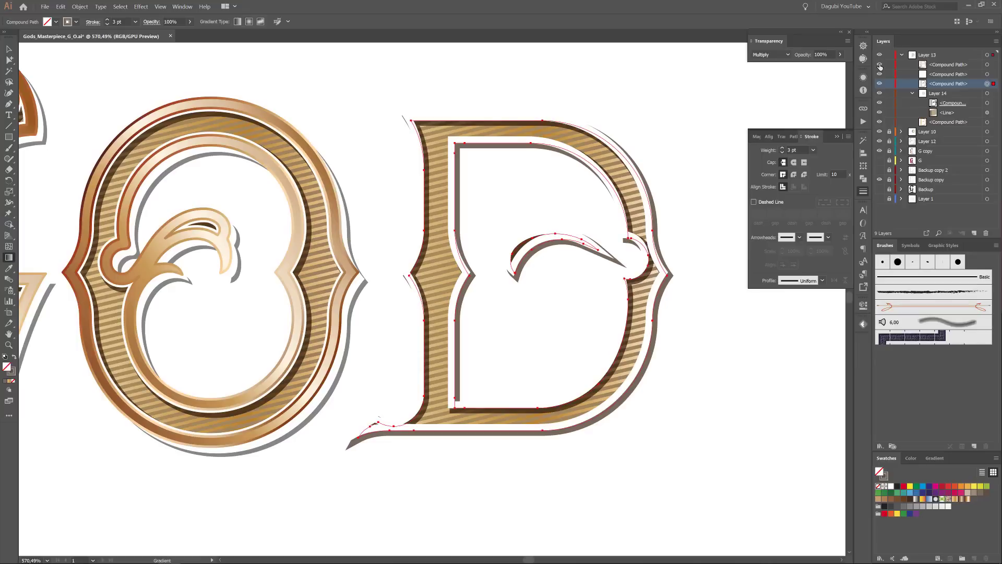
pyautogui.click(880, 65)
pyautogui.click(918, 65)
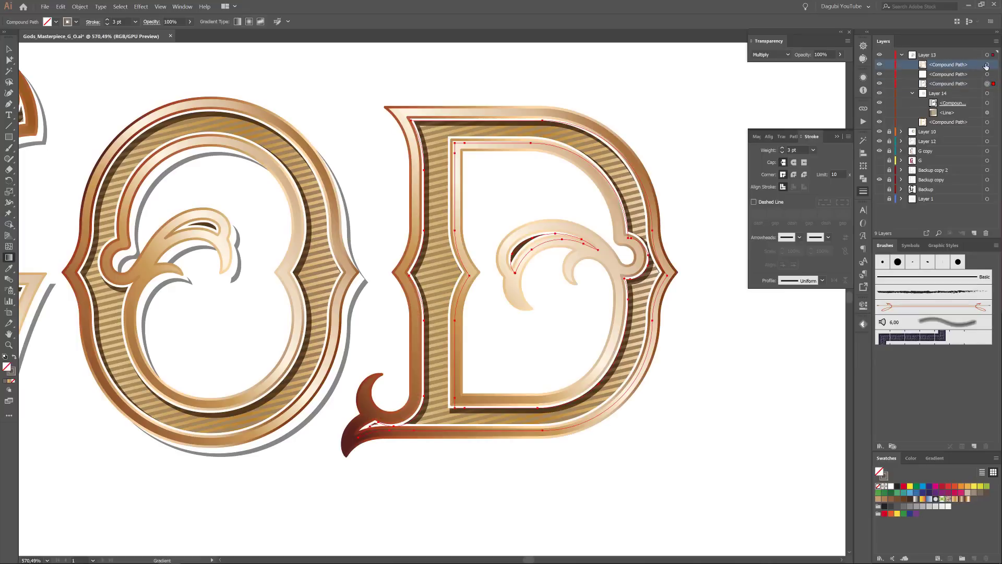
pyautogui.click(955, 55)
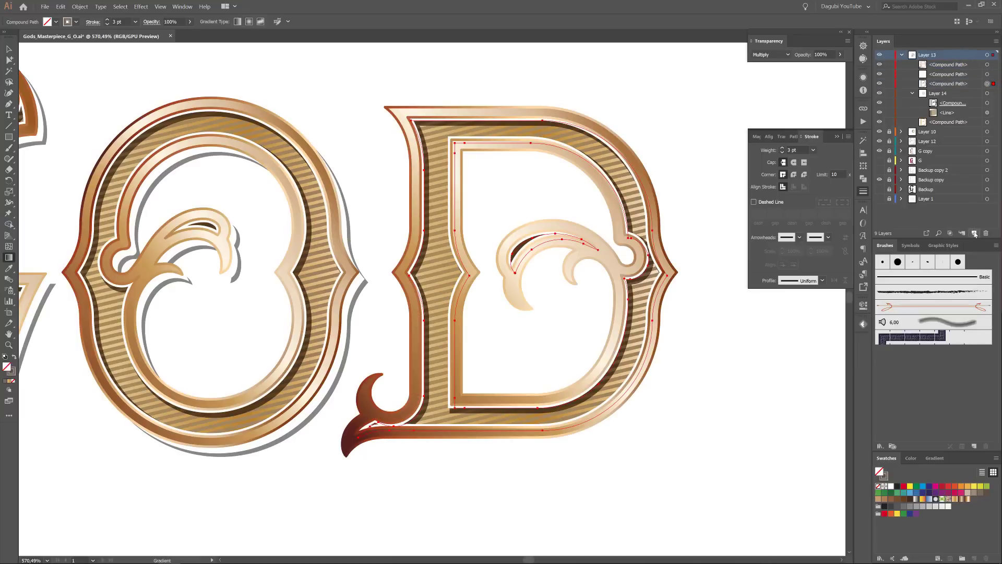
pyautogui.click(973, 233)
# Duplicate the topmost gold frame path of the D in Layer 13 and move the copy into Layer 15.
pyautogui.click(946, 77)
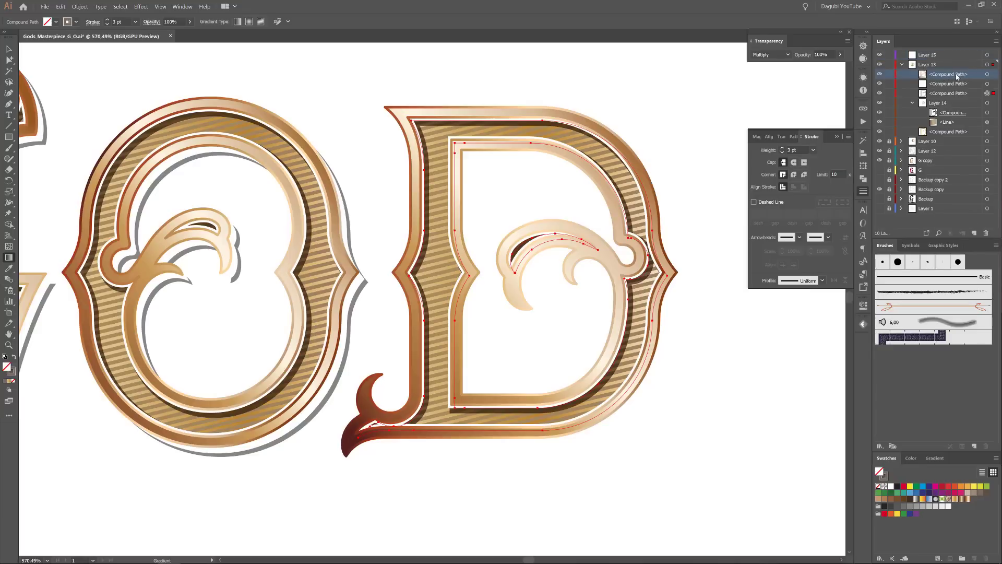
pyautogui.click(879, 74)
pyautogui.click(879, 74)
pyautogui.moveTo(947, 77); pyautogui.dragTo(974, 234)
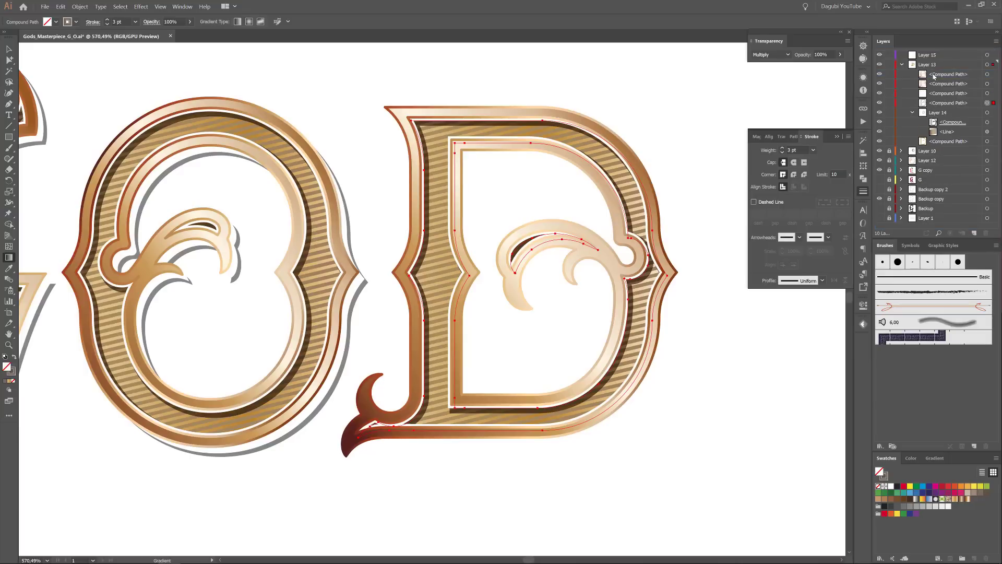
pyautogui.hotkey('ctrl', 'z')
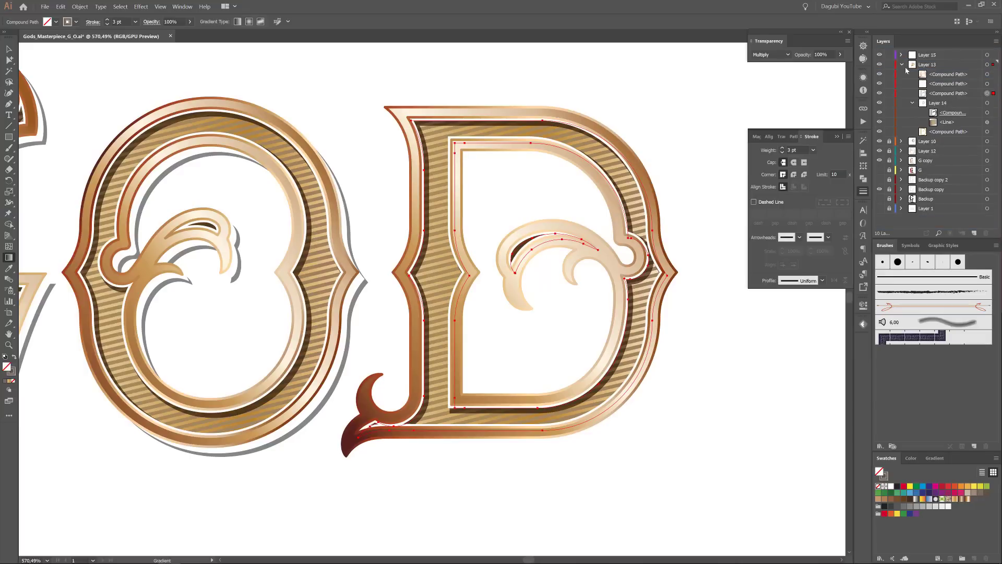
# Collapse Layer 13 and move Layer 15 directly beneath it.
pyautogui.click(901, 64)
pyautogui.click(931, 56)
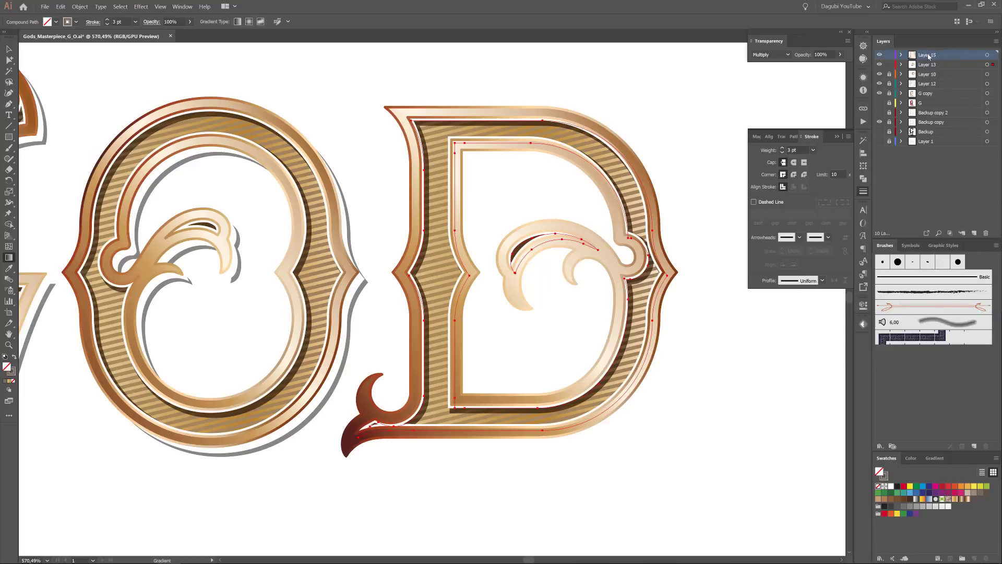
pyautogui.moveTo(928, 57); pyautogui.dragTo(927, 67)
# Offset the frame copy in Layer 15 by three nudge steps right and three down.
pyautogui.click(987, 65)
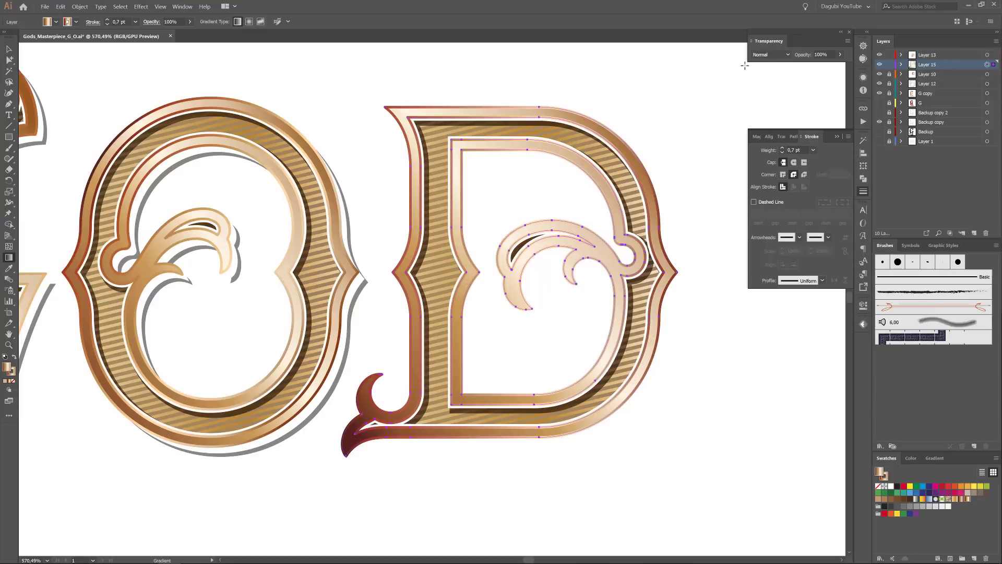
pyautogui.press('Right')
pyautogui.press('Right')
pyautogui.press('Right')
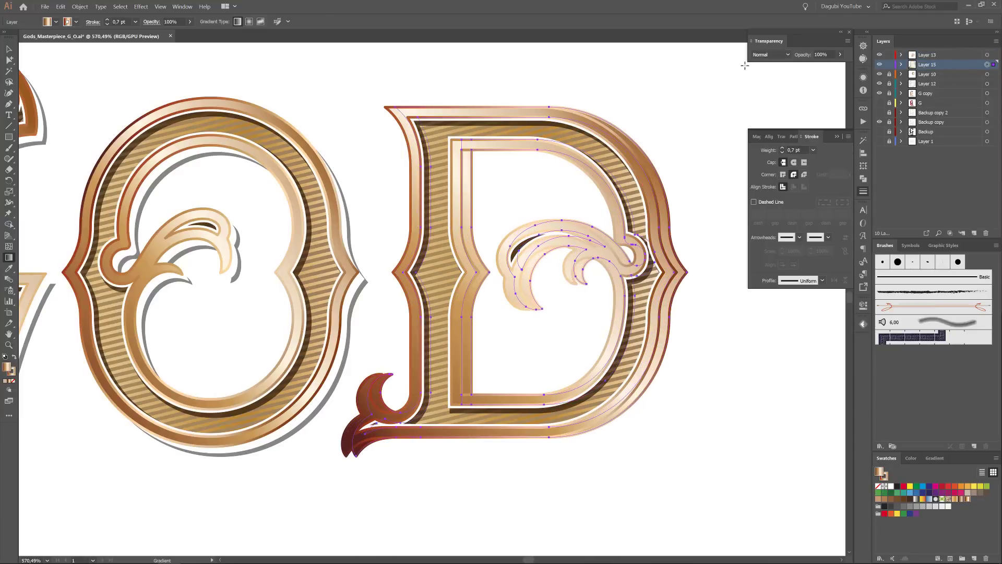
pyautogui.press('Down')
pyautogui.press('Down')
pyautogui.press('Down')
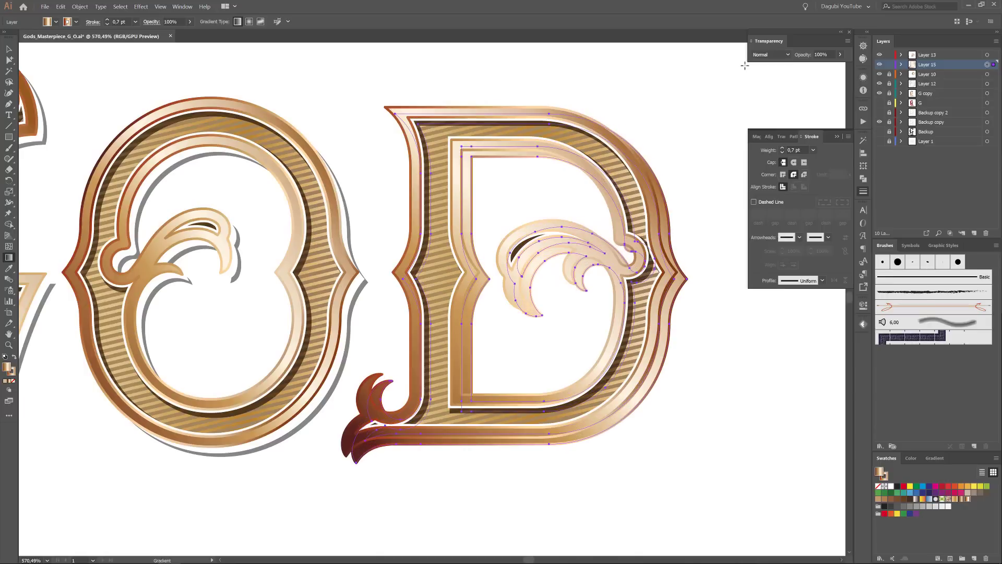
# Hide Layer 13 and remove the inner contours of the frame copy in Layer 15 to make the D a solid shape.
pyautogui.click(880, 55)
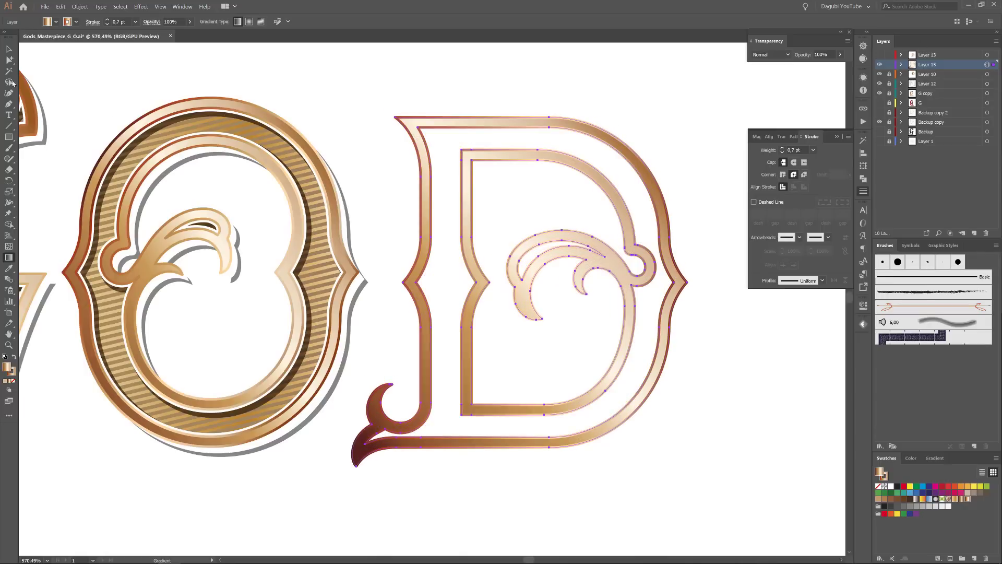
pyautogui.click(9, 60)
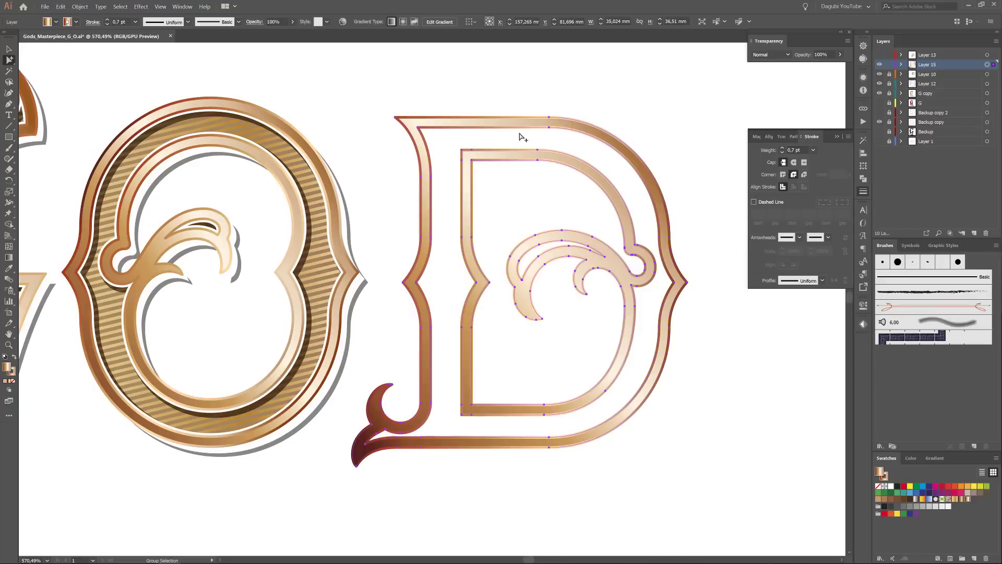
pyautogui.click(522, 209)
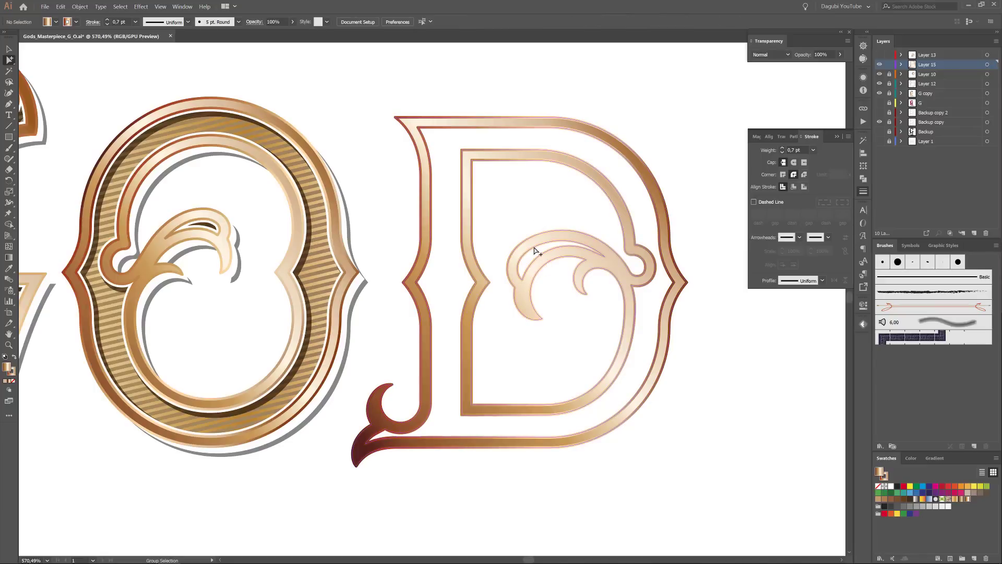
pyautogui.click(534, 250)
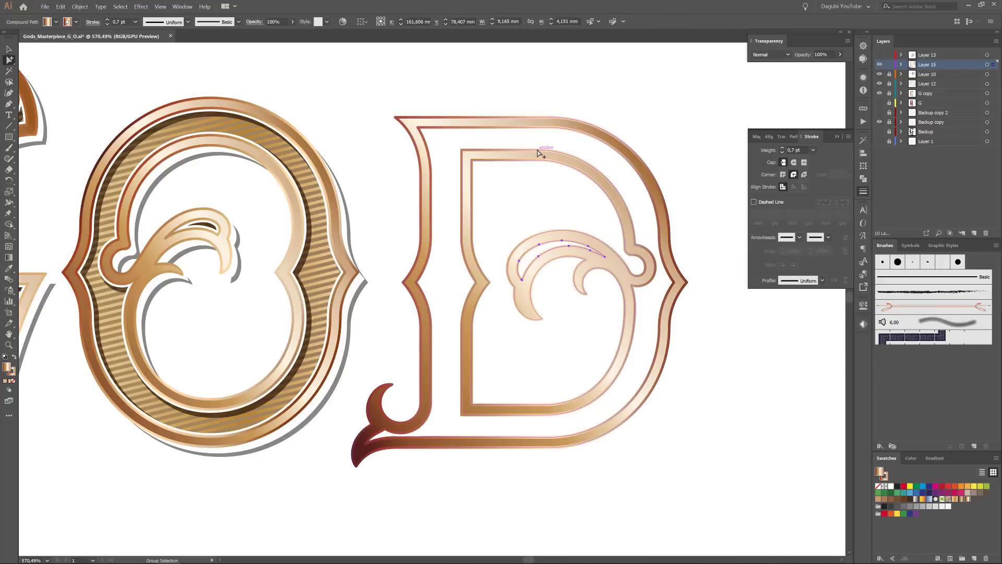
pyautogui.click(559, 127)
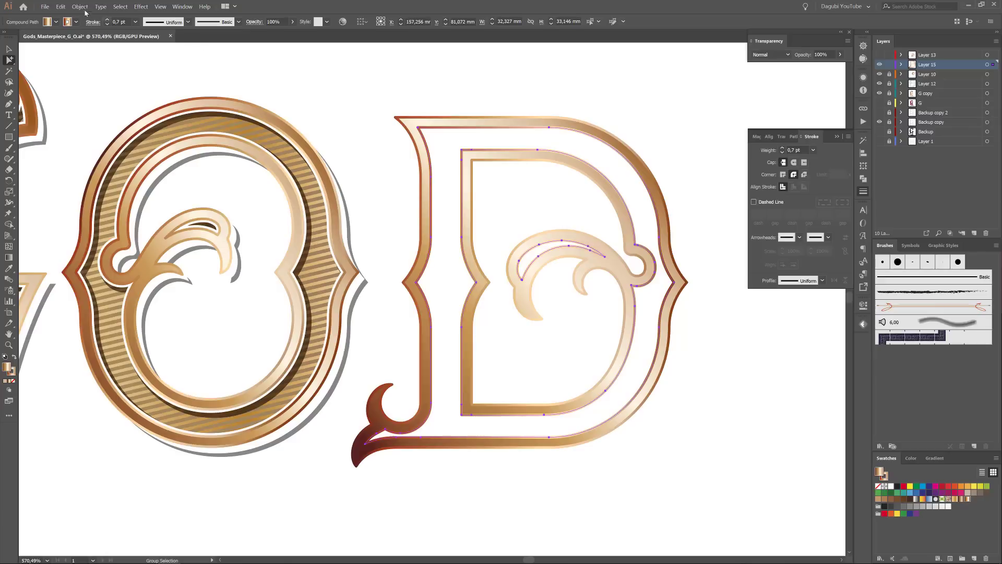
pyautogui.click(62, 7)
pyautogui.click(71, 32)
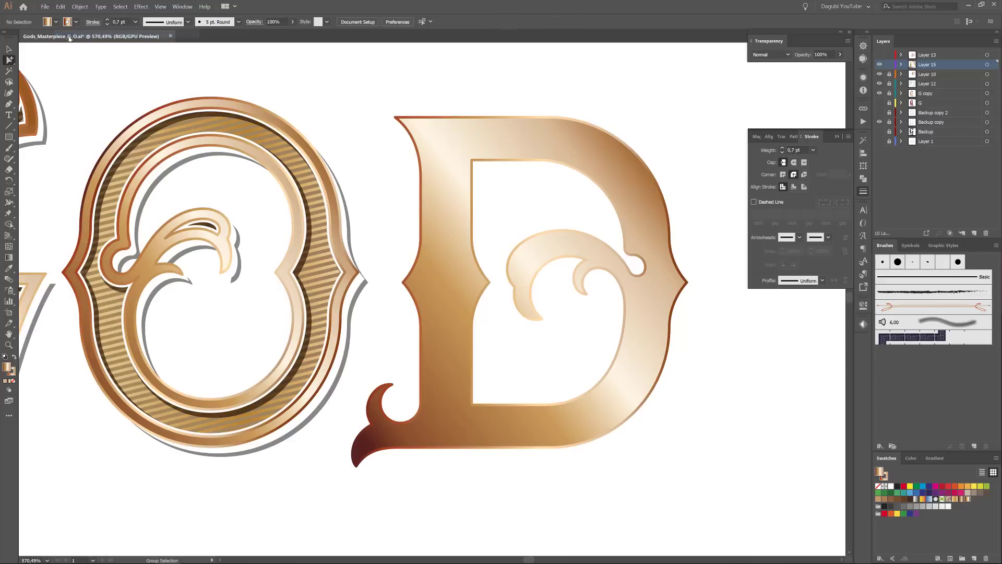
# Apply the O's flat grey shadow colour to the solid D in Layer 15 and show Layer 13 again.
pyautogui.click(987, 65)
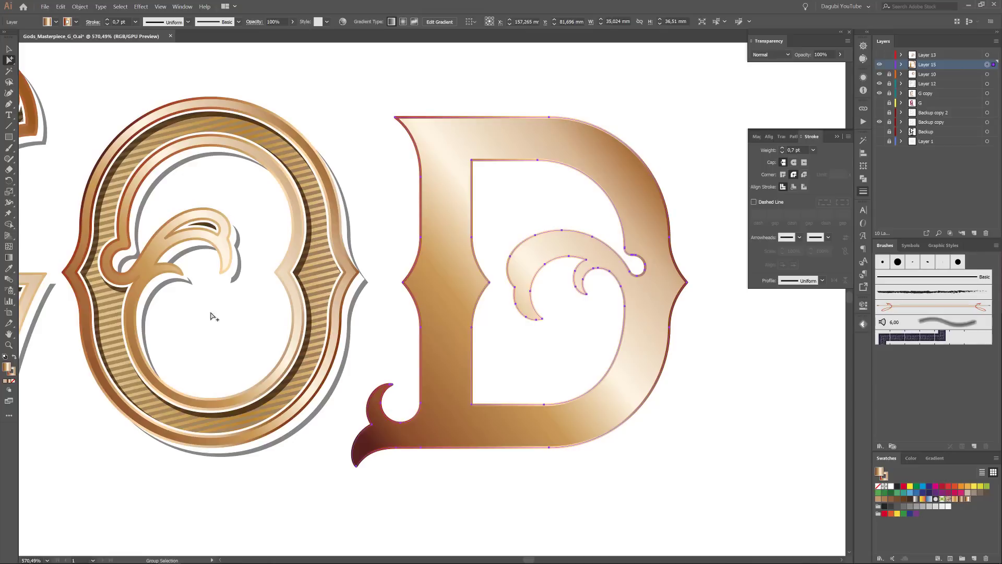
pyautogui.click(9, 269)
pyautogui.click(358, 293)
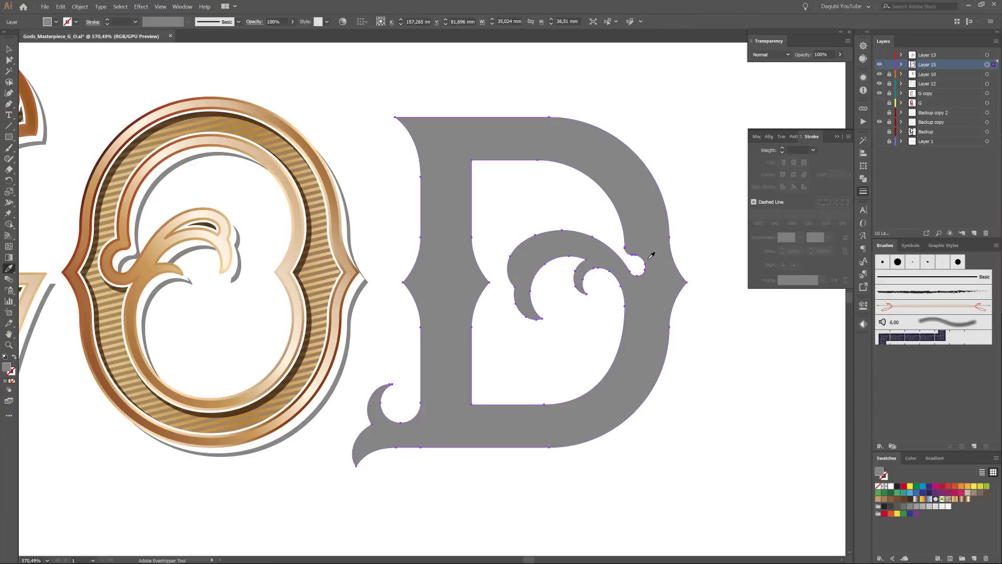
pyautogui.click(901, 65)
pyautogui.click(880, 55)
# Duplicate the grey D shape in Layer 15 and shift the front copy about 0.35 mm left and up.
pyautogui.click(964, 76)
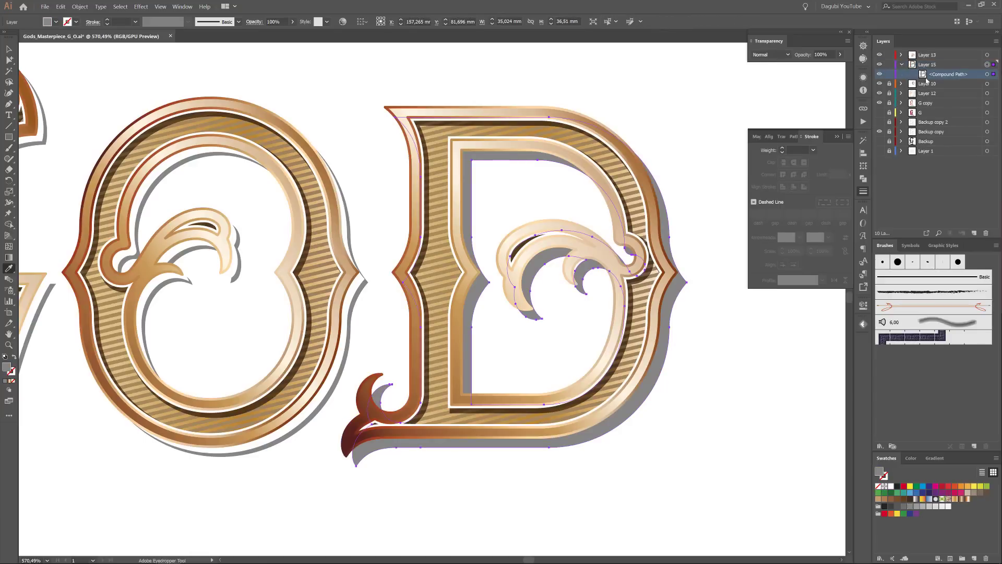
pyautogui.moveTo(972, 233); pyautogui.dragTo(972, 232)
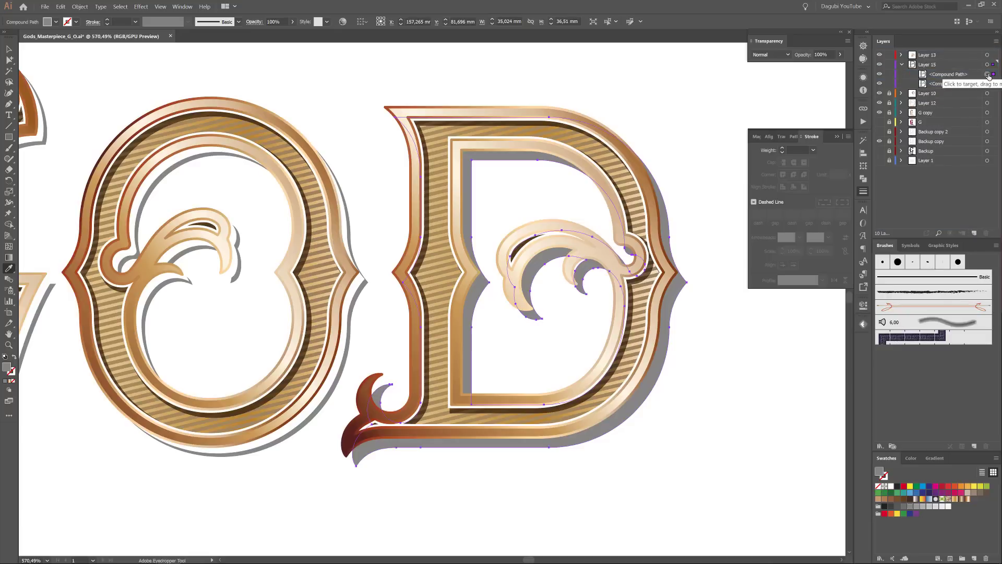
pyautogui.press('Up')
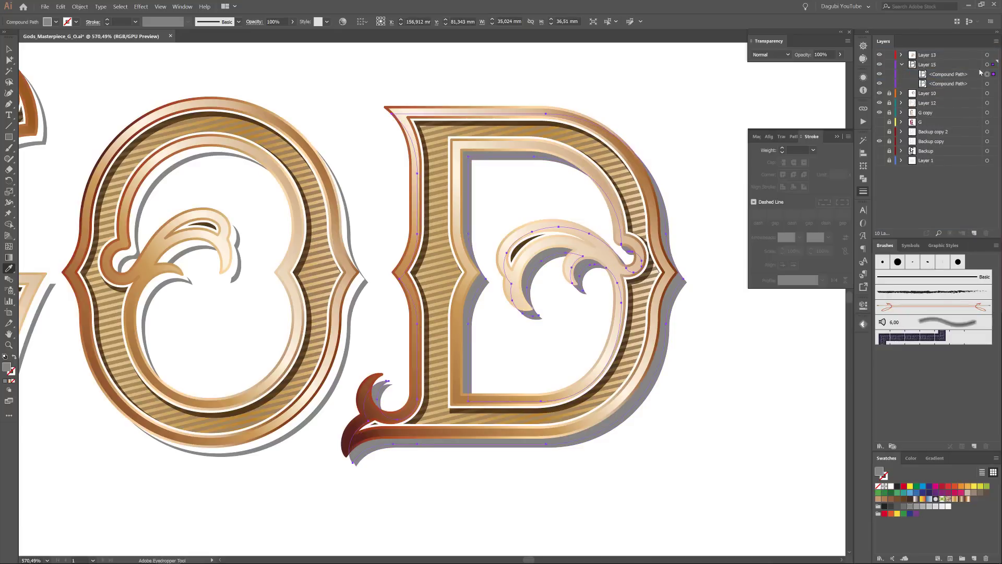
# Subtract the front copy from the grey D behind it in Layer 15 with Pathfinder's Minus Front.
pyautogui.click(987, 64)
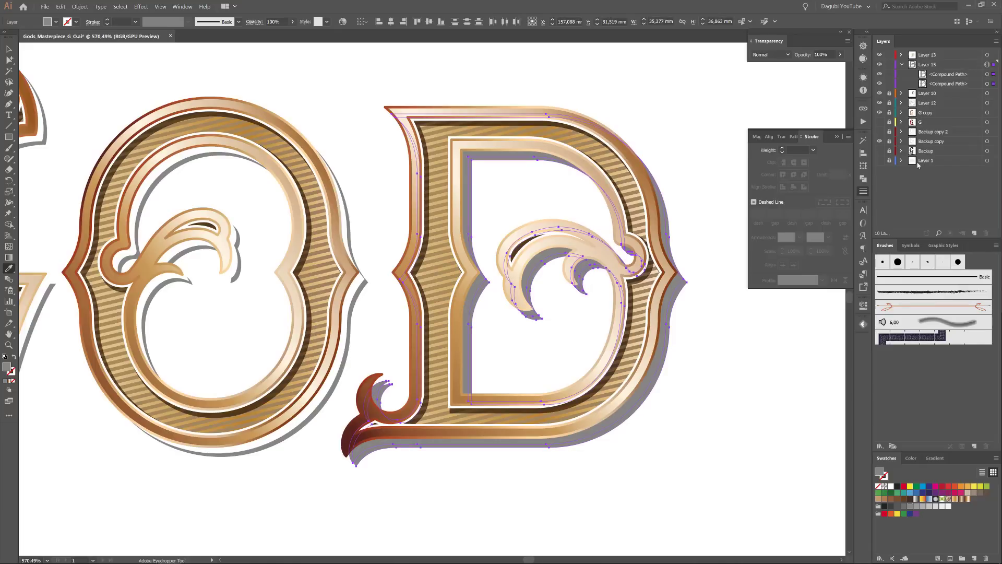
pyautogui.click(863, 180)
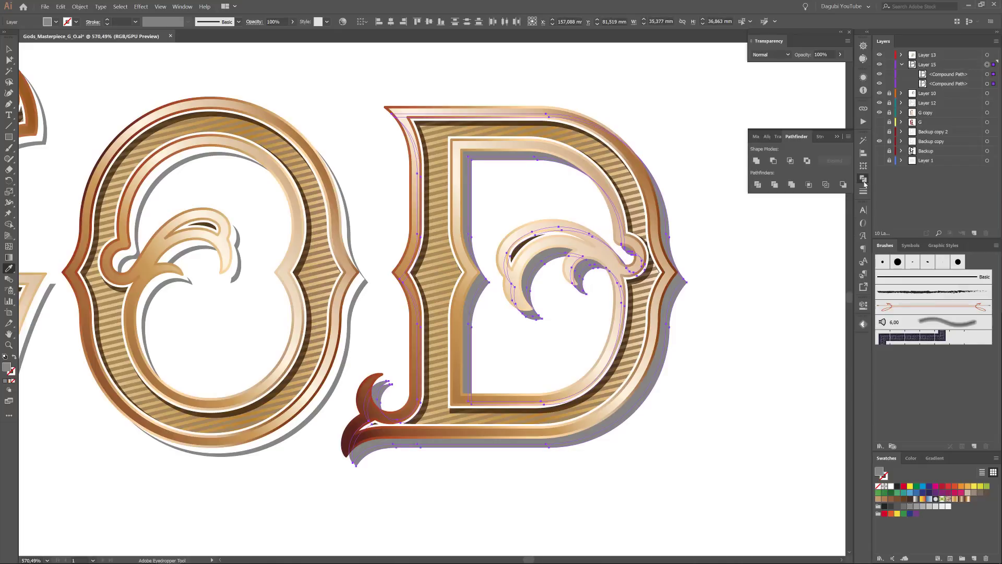
pyautogui.click(774, 161)
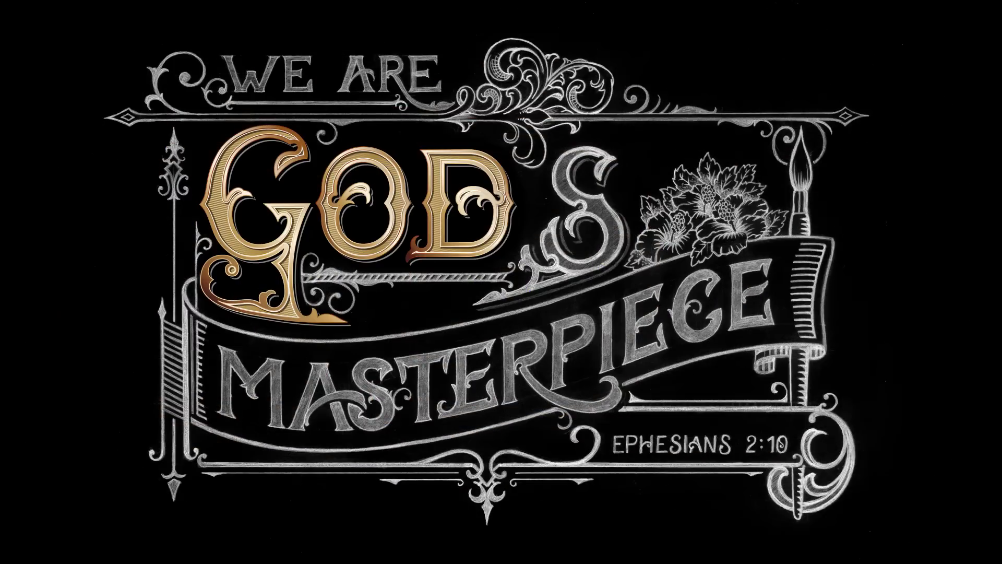